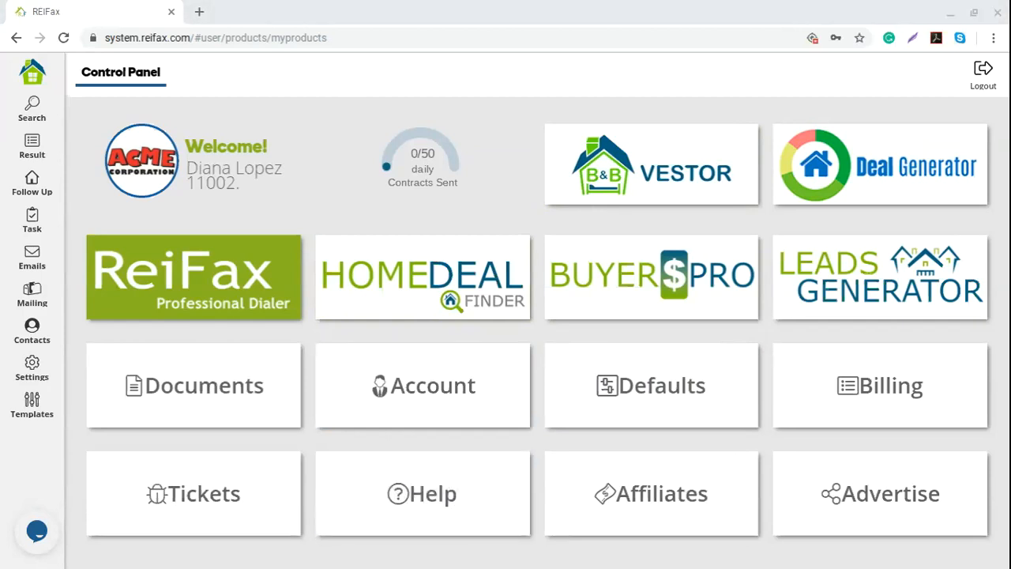
# - Confirm the default location is Florida, Broward County, then visit the search form and return
pyautogui.click(691, 517)
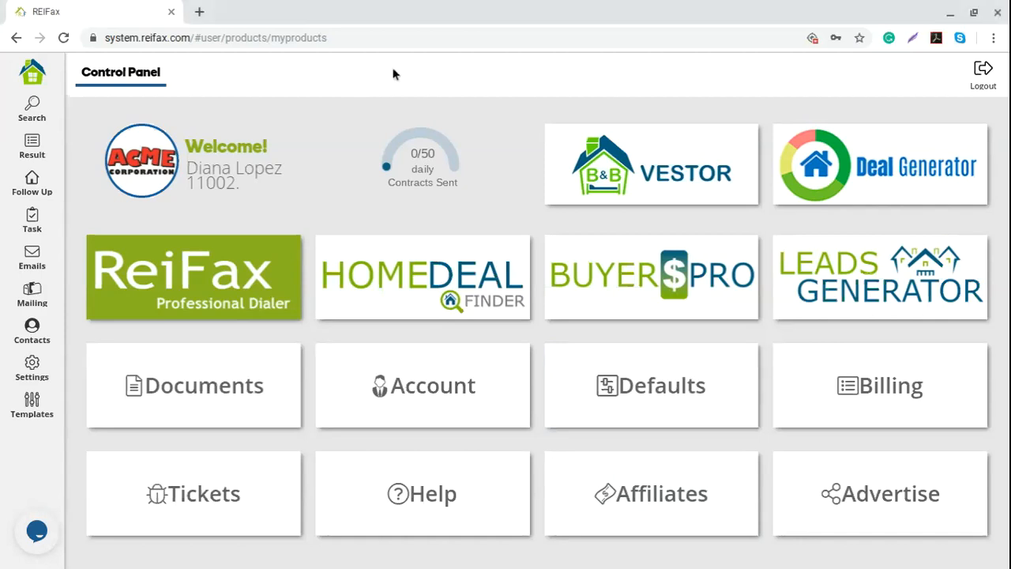
pyautogui.moveTo(441, 183)
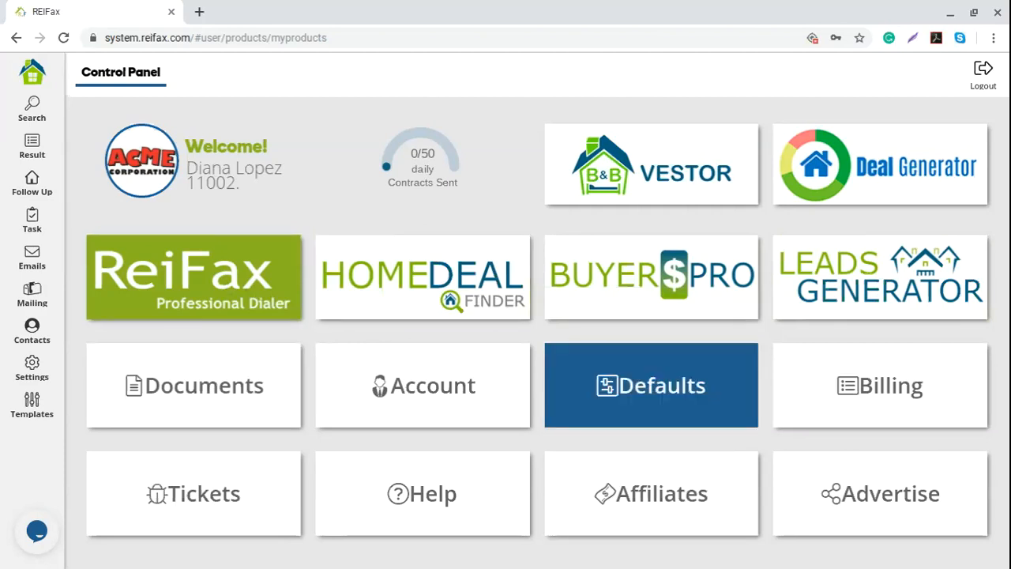
pyautogui.click(654, 386)
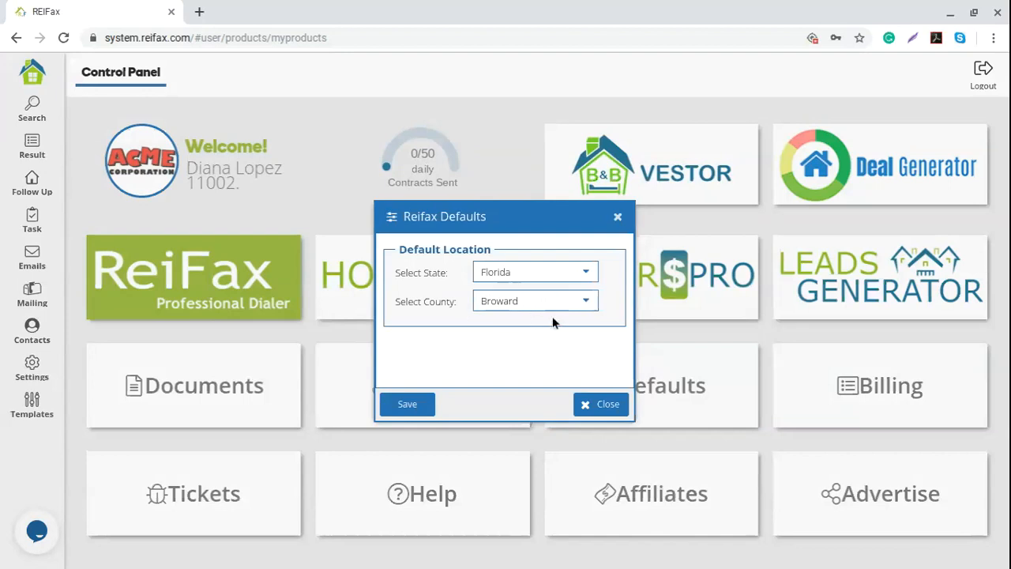
pyautogui.click(618, 218)
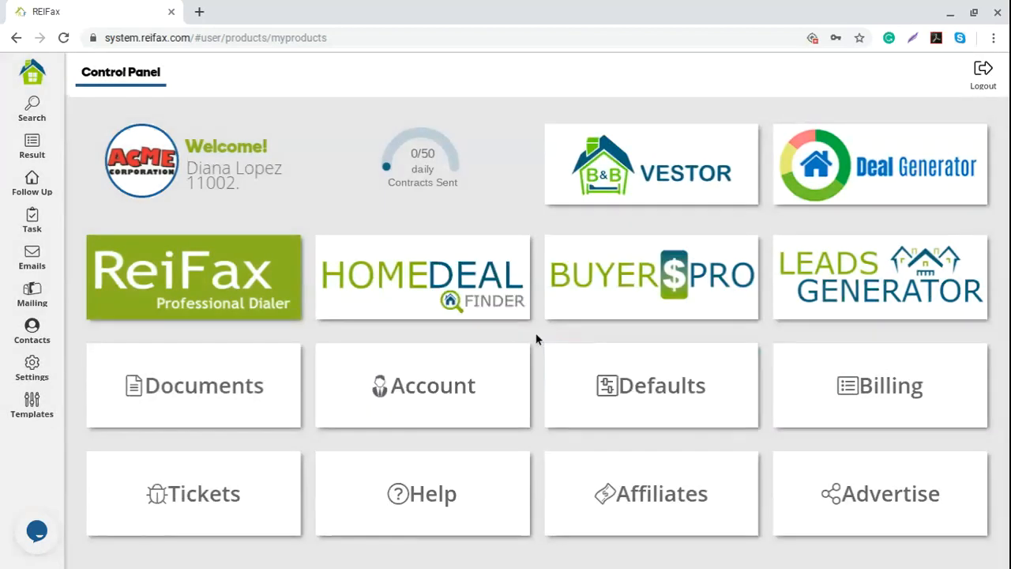
pyautogui.click(233, 296)
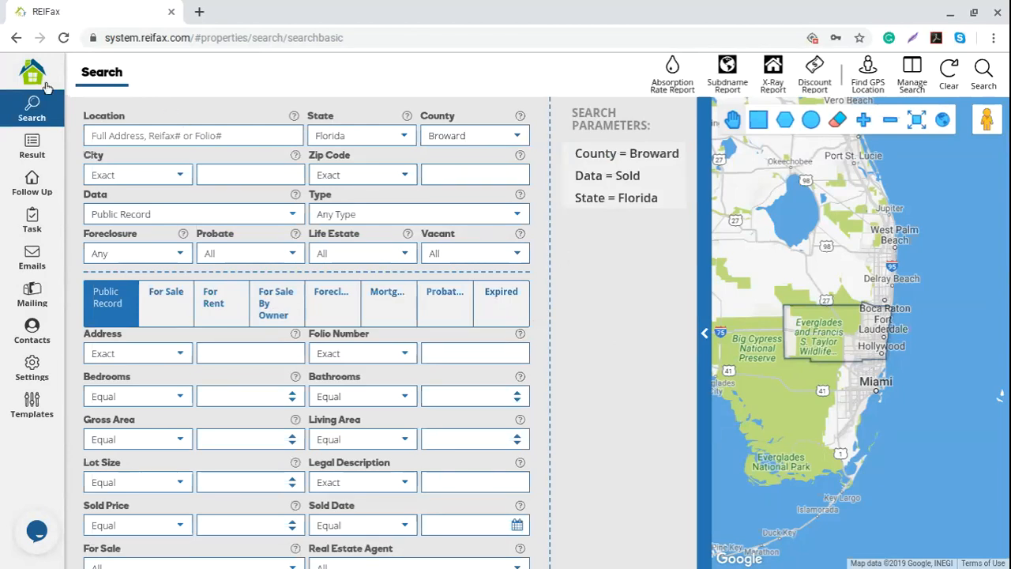
pyautogui.click(33, 77)
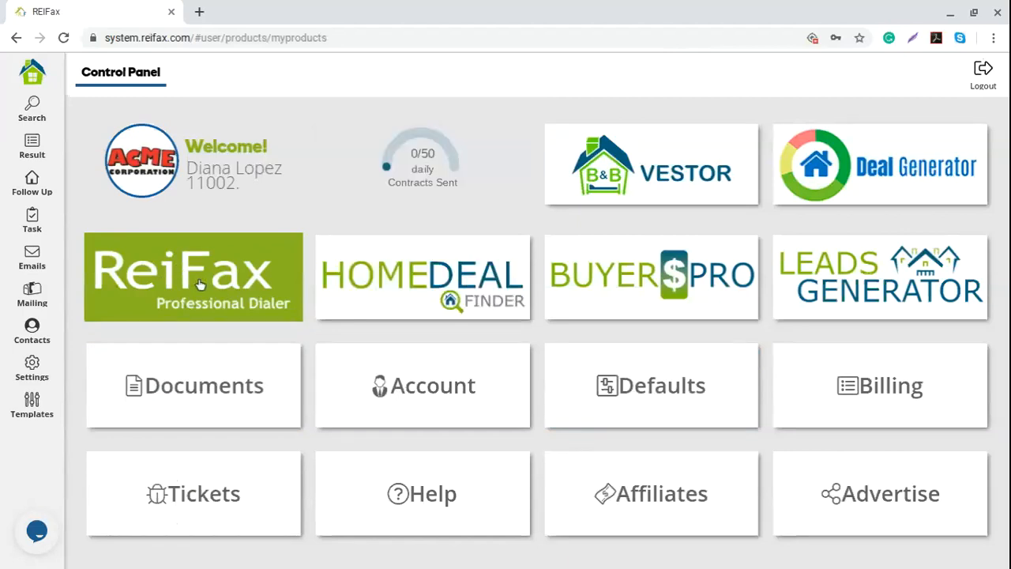
pyautogui.click(34, 112)
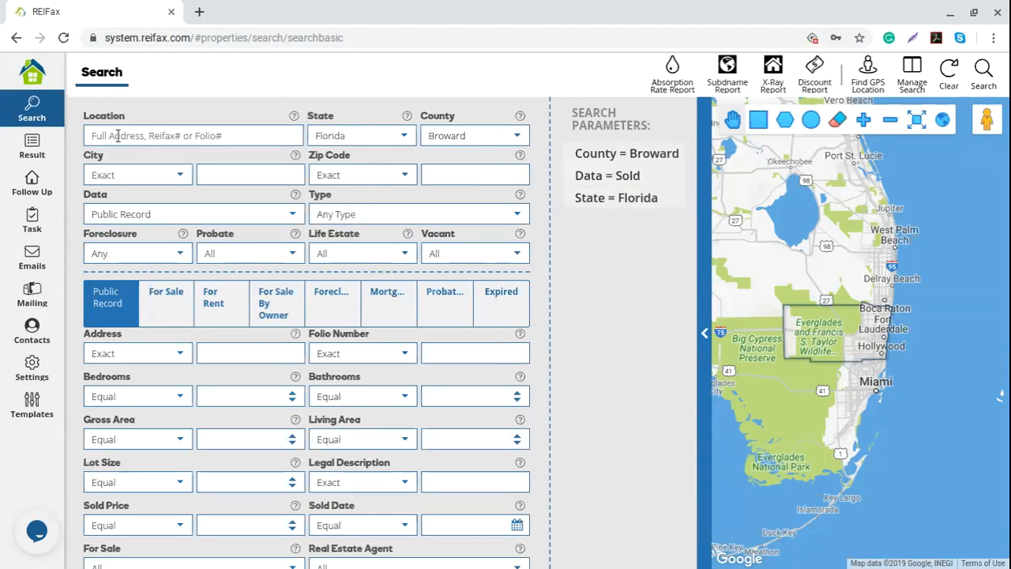
pyautogui.click(218, 141)
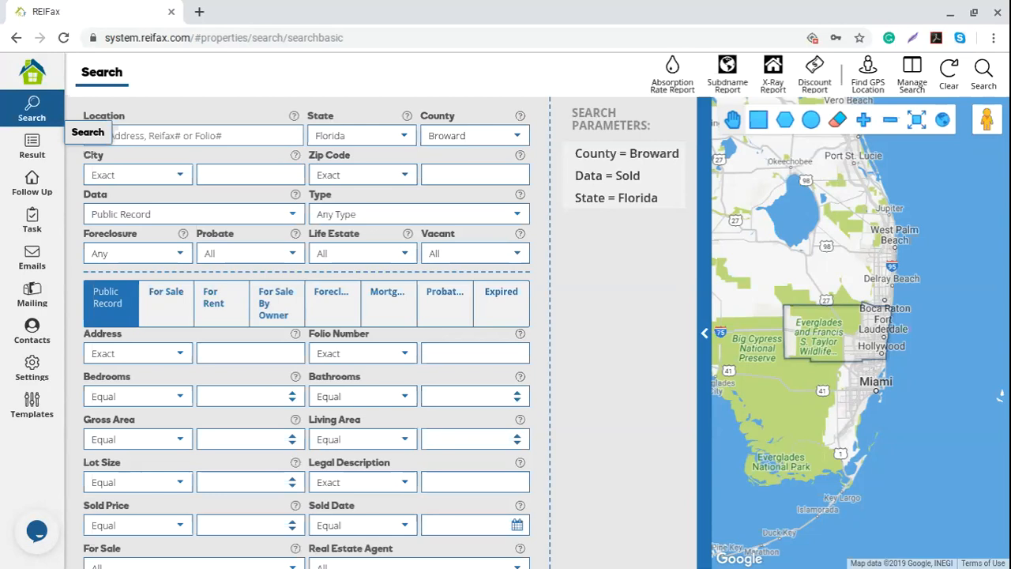
pyautogui.click(206, 136)
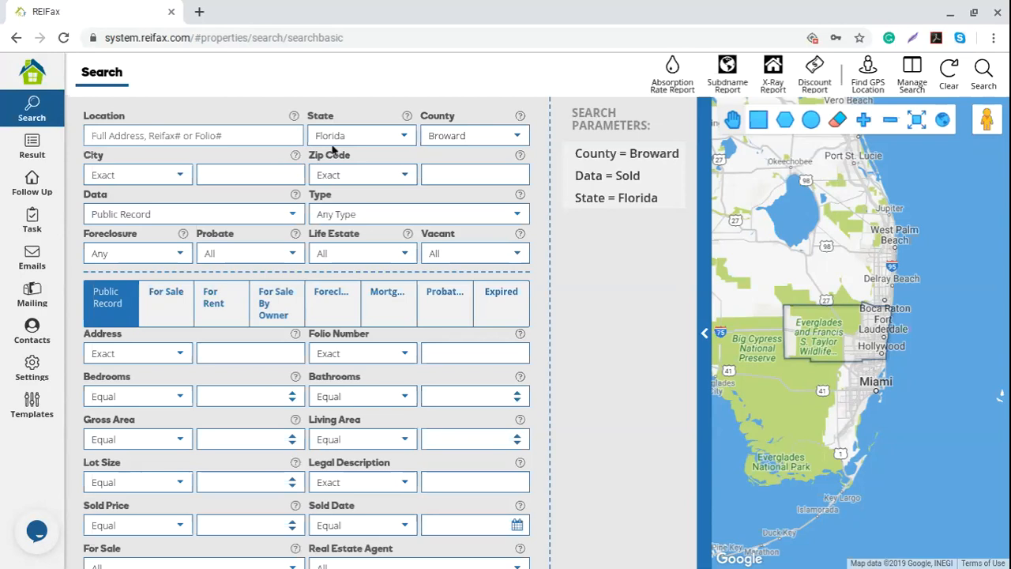
pyautogui.click(91, 135)
# - Set the City filter to Multiple Contains with 'hollywood,fort lauderdale'
pyautogui.click(223, 174)
pyautogui.write('hollyw')
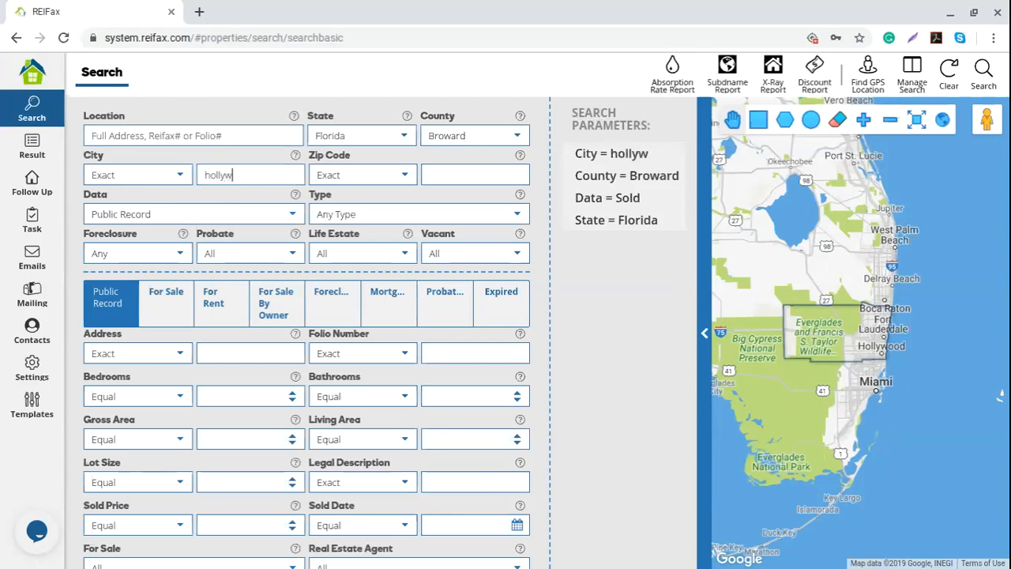
pyautogui.write('ood')
pyautogui.click(181, 183)
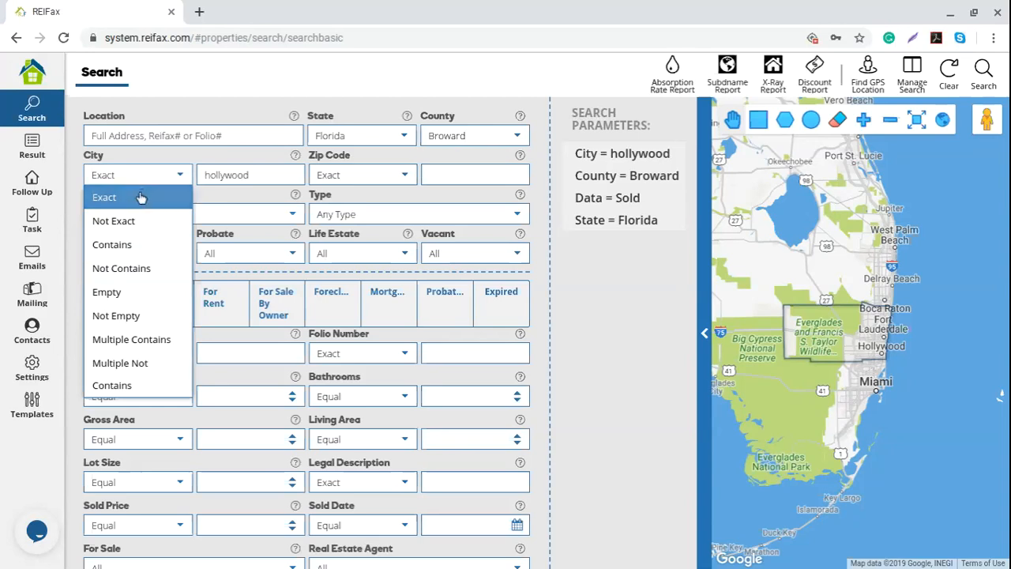
pyautogui.click(161, 340)
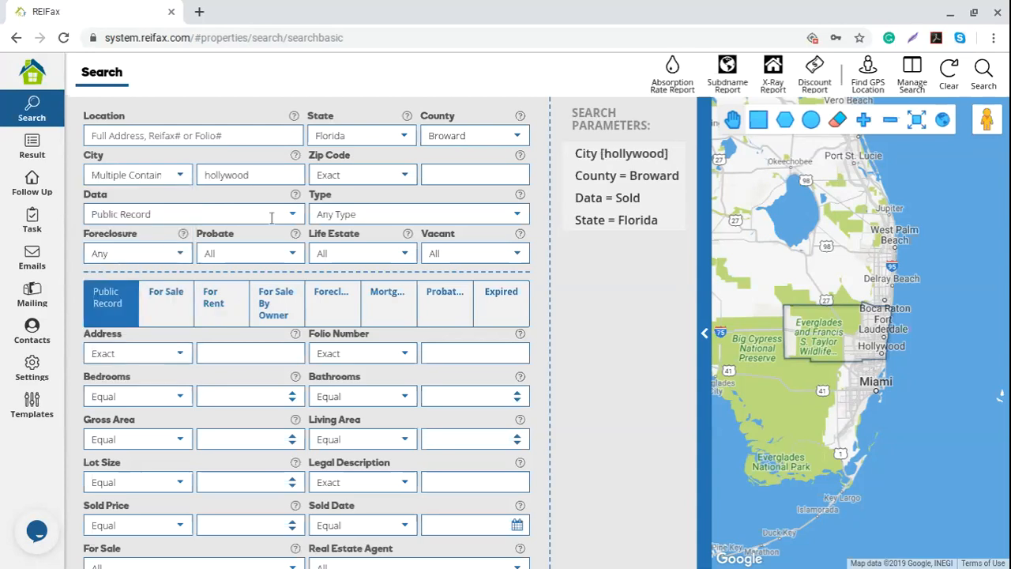
pyautogui.write(',fort lauderdale')
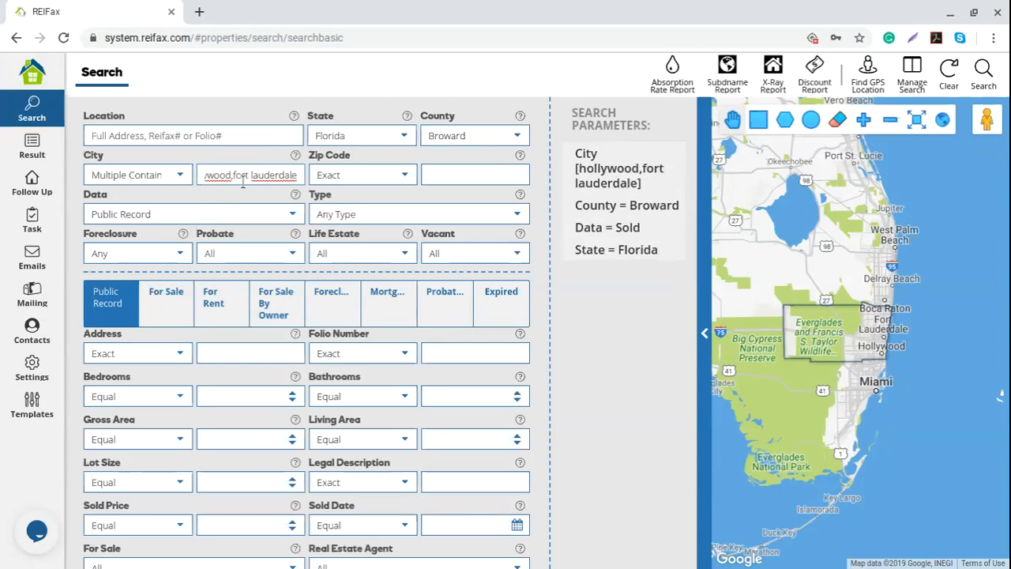
# - Check the city text and keep the Data source at Public Record
pyautogui.moveTo(244, 181)
pyautogui.mouseDown()
pyautogui.moveTo(200, 193)
pyautogui.moveTo(252, 177)
pyautogui.mouseUp()
pyautogui.click(256, 171)
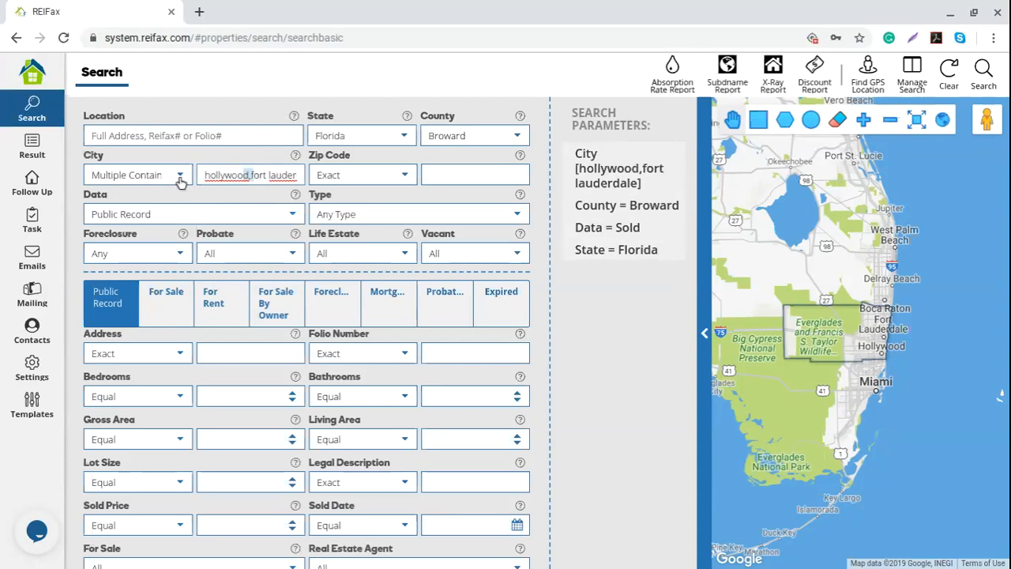
pyautogui.click(223, 177)
pyautogui.moveTo(213, 176); pyautogui.dragTo(312, 183)
pyautogui.click(236, 197)
pyautogui.click(235, 198)
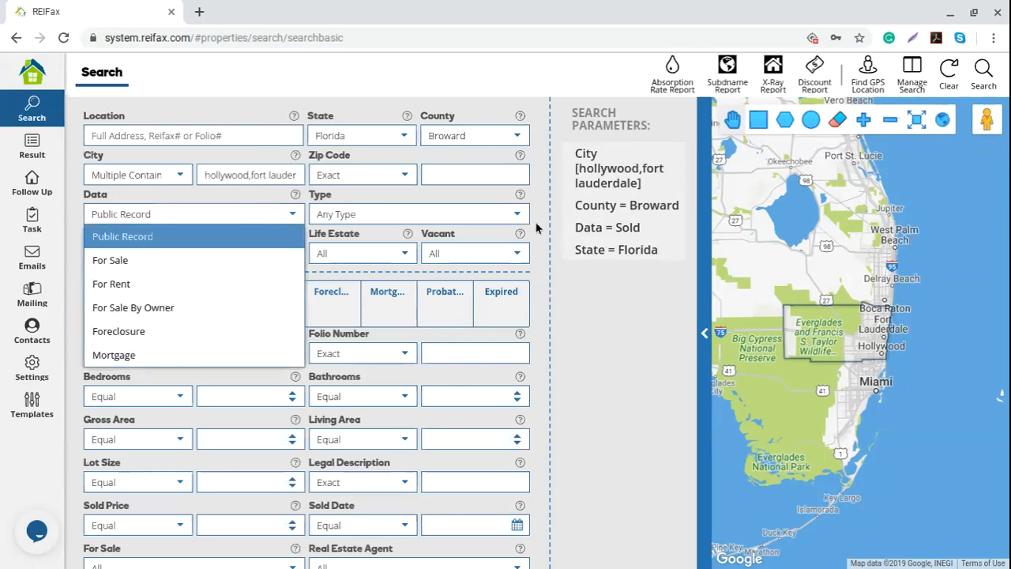
pyautogui.click(596, 307)
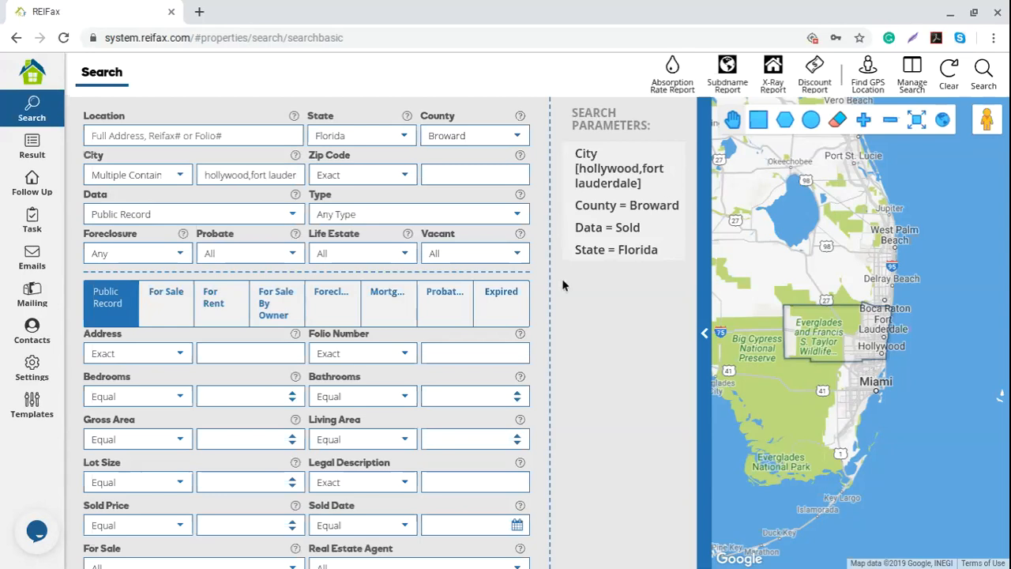
# - Enter zip codes 33023,33176 and set the Zip Code match to Multiple Contains
pyautogui.click(453, 177)
pyautogui.write('33023')
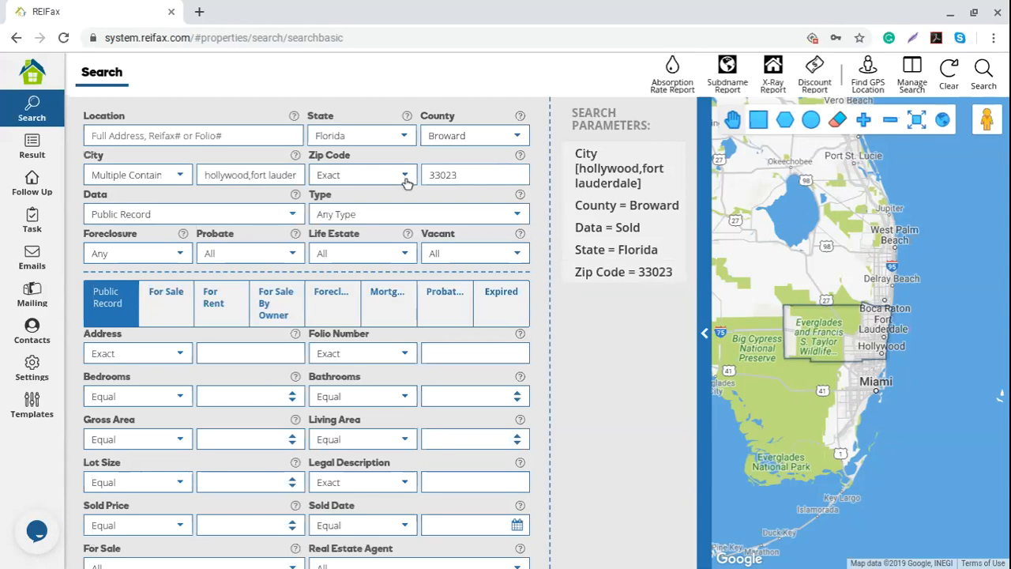
pyautogui.write(',3317')
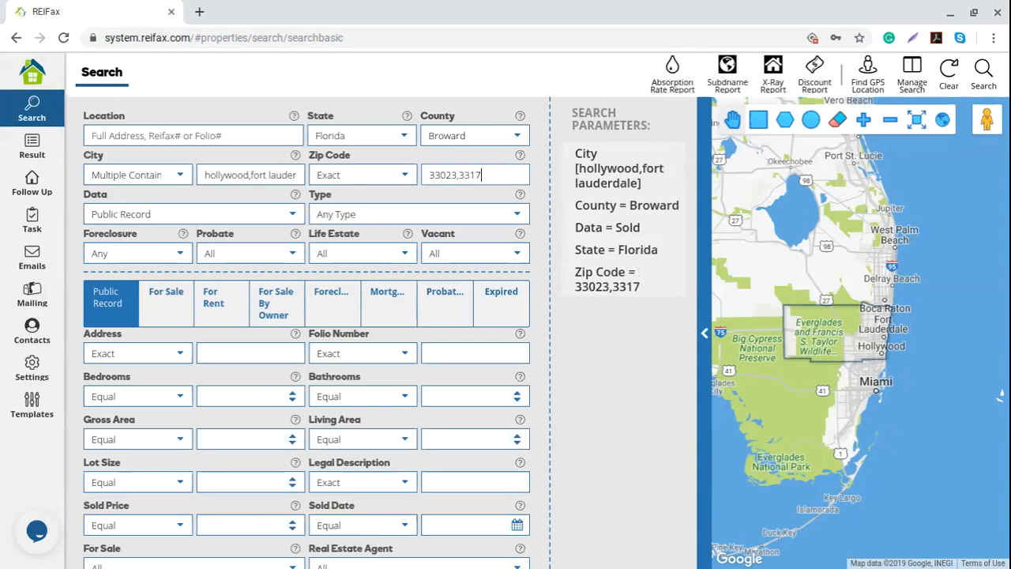
pyautogui.write('6')
pyautogui.moveTo(463, 177); pyautogui.dragTo(453, 180)
pyautogui.click(406, 180)
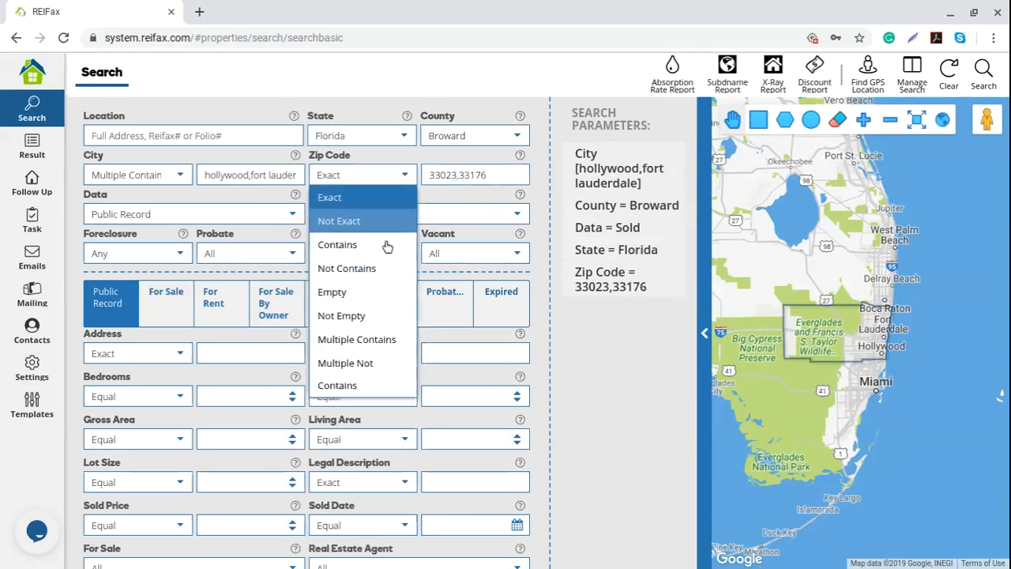
pyautogui.click(356, 339)
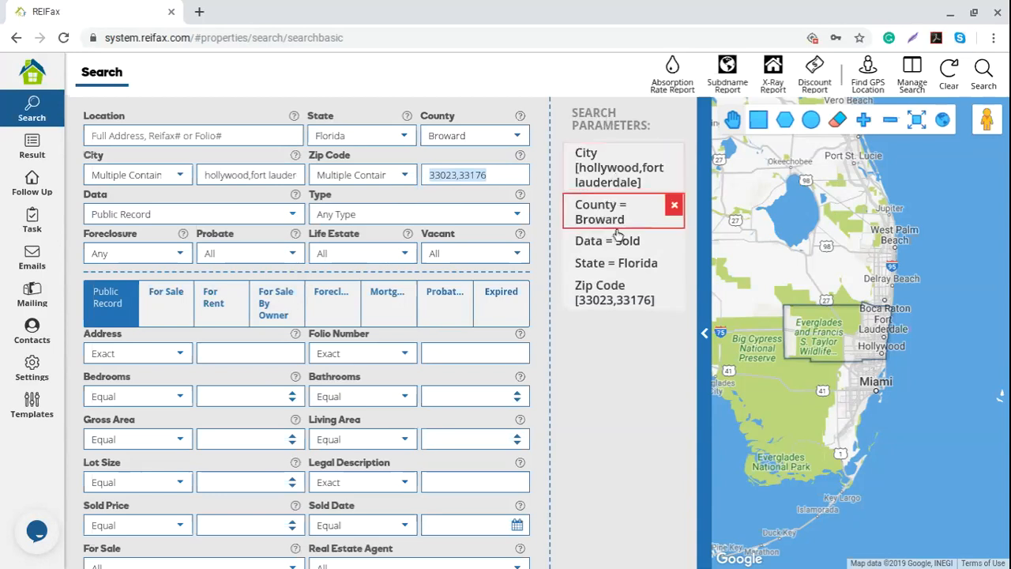
# - Remove the City and Zip Code filters, leaving Broward, Sold and Florida as parameters
pyautogui.click(670, 150)
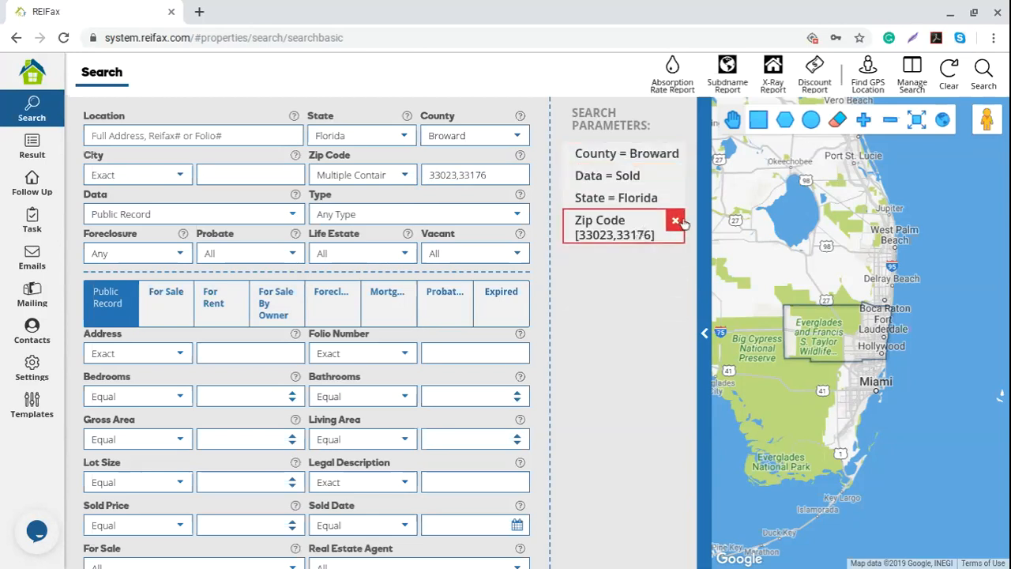
pyautogui.click(676, 223)
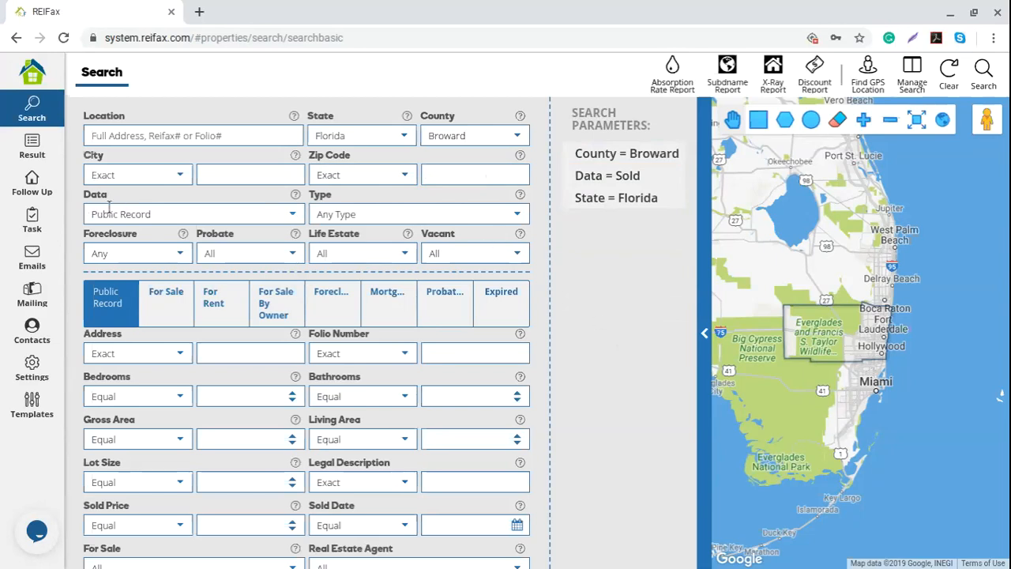
pyautogui.click(292, 217)
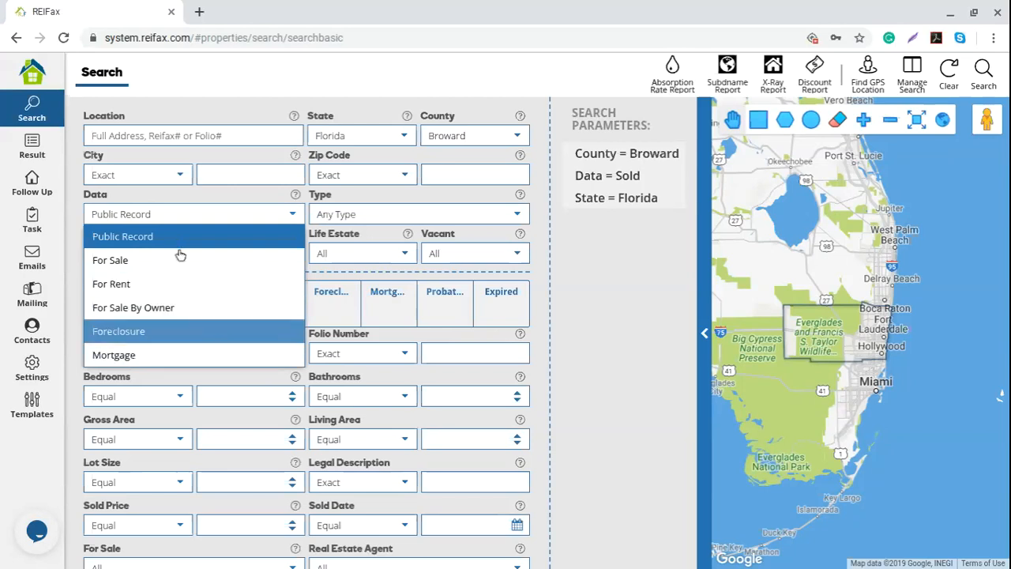
# - Try switching the search data to For Sale and then Foreclosure
pyautogui.click(573, 291)
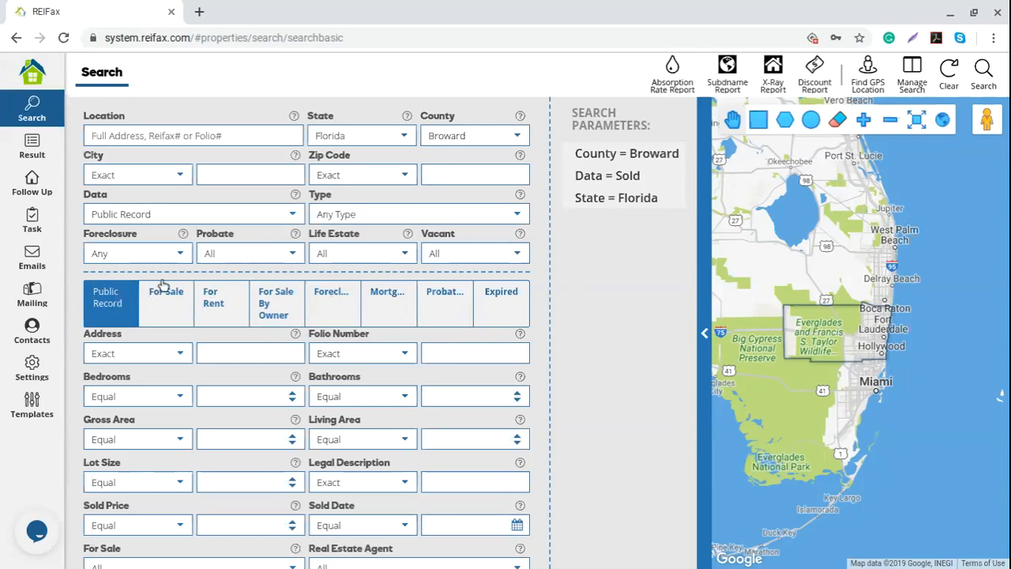
pyautogui.click(292, 215)
pyautogui.click(136, 267)
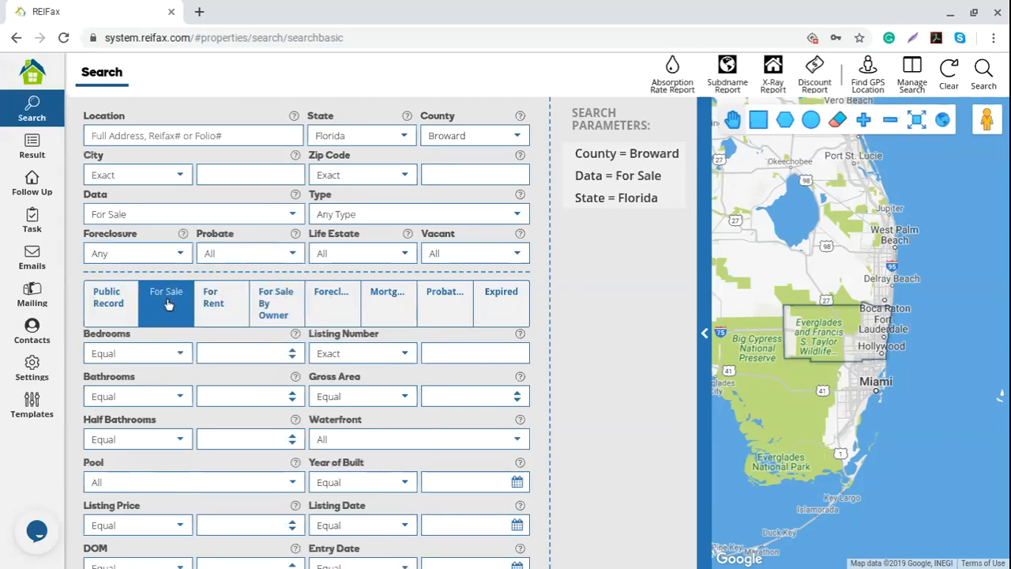
pyautogui.click(289, 217)
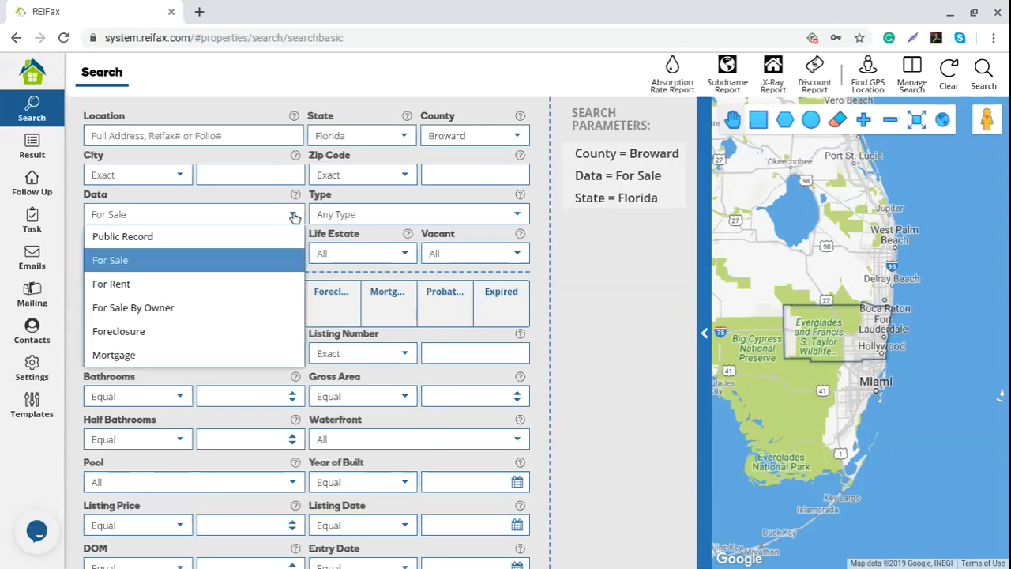
pyautogui.click(157, 331)
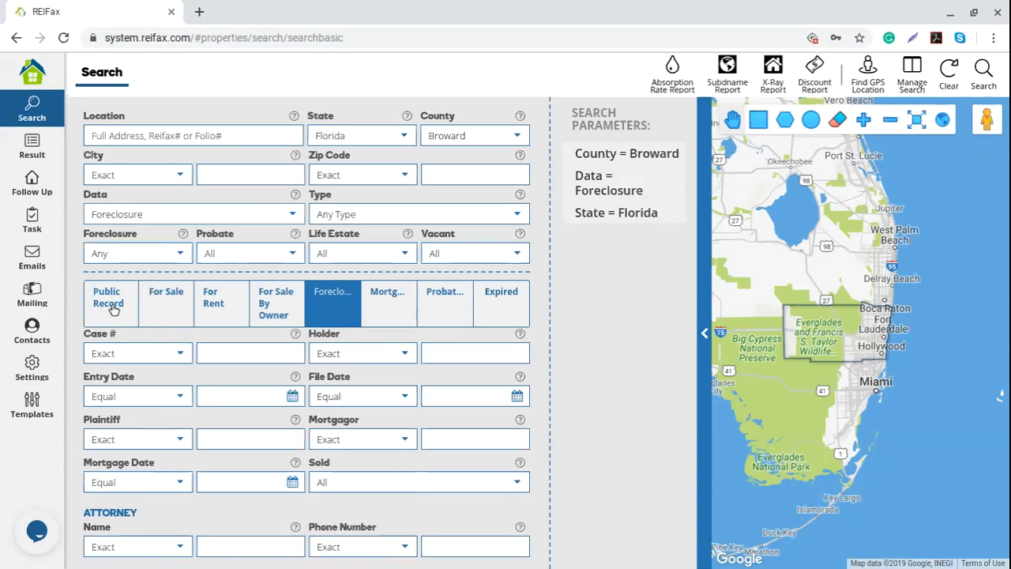
# - Browse the For Sale, For Rent, FSBO, Foreclosure, Mortgage, Probate and Expired search fields
pyautogui.click(170, 305)
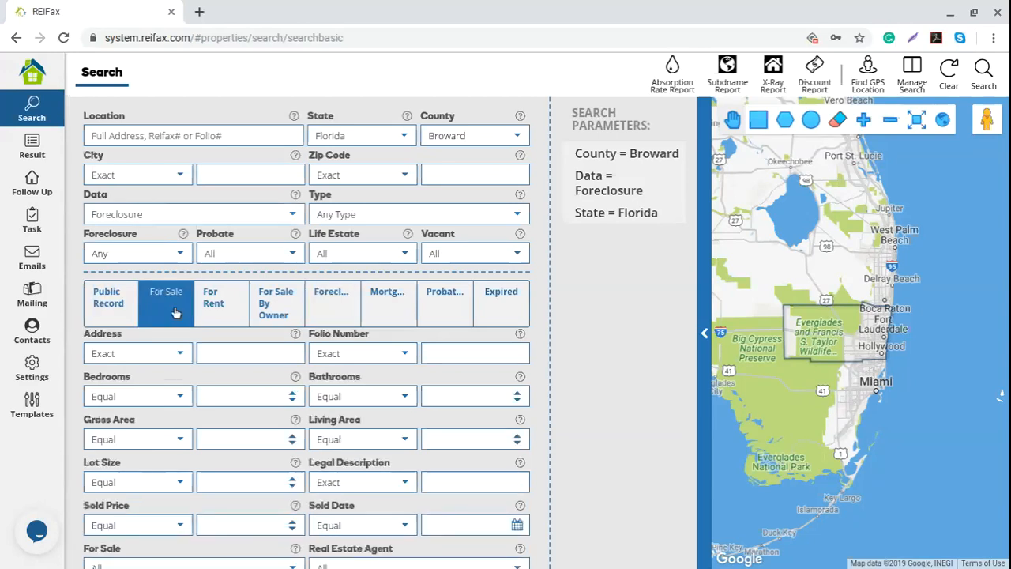
pyautogui.click(220, 307)
pyautogui.click(283, 314)
pyautogui.click(331, 311)
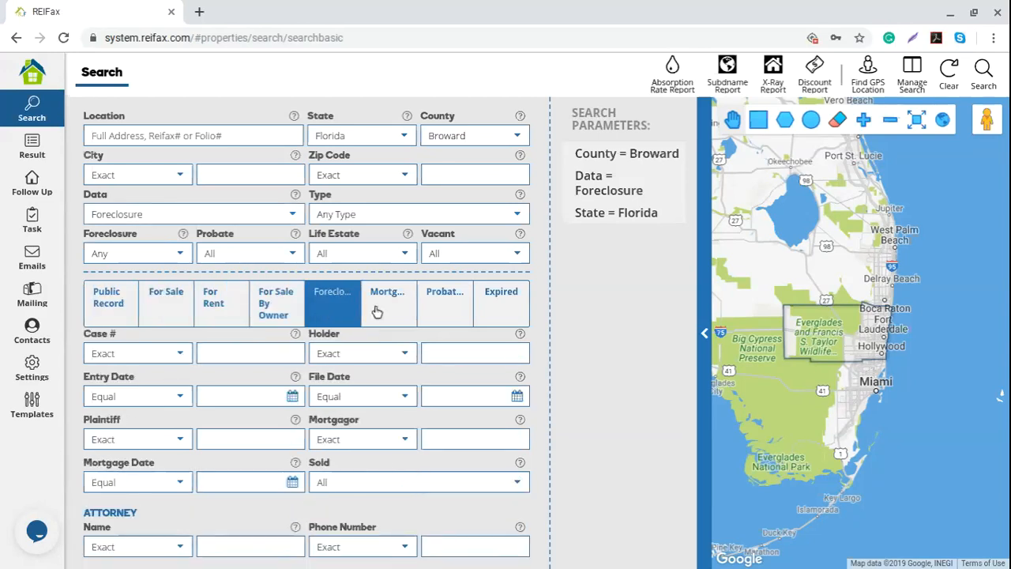
pyautogui.click(379, 313)
pyautogui.click(444, 309)
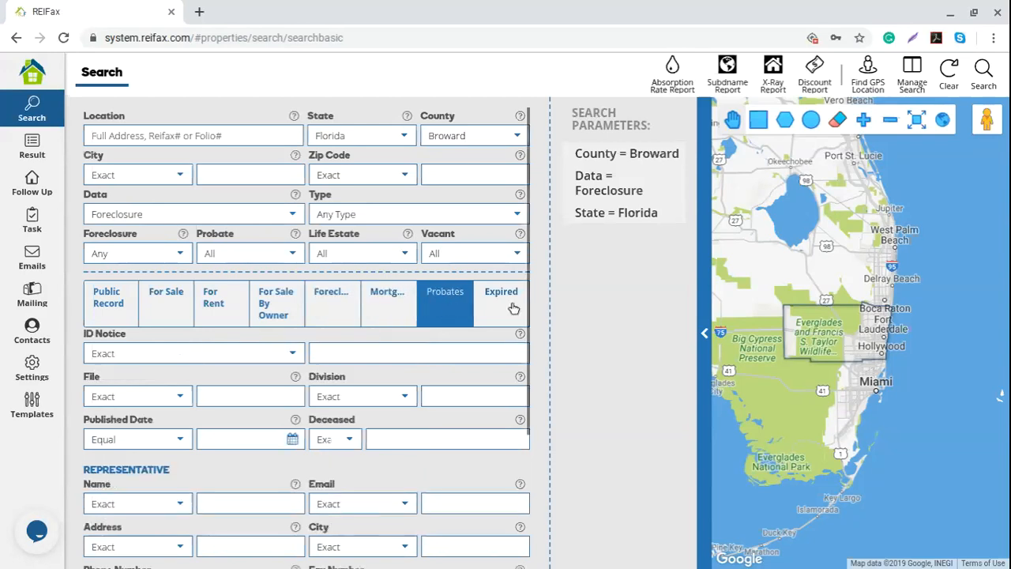
pyautogui.click(514, 308)
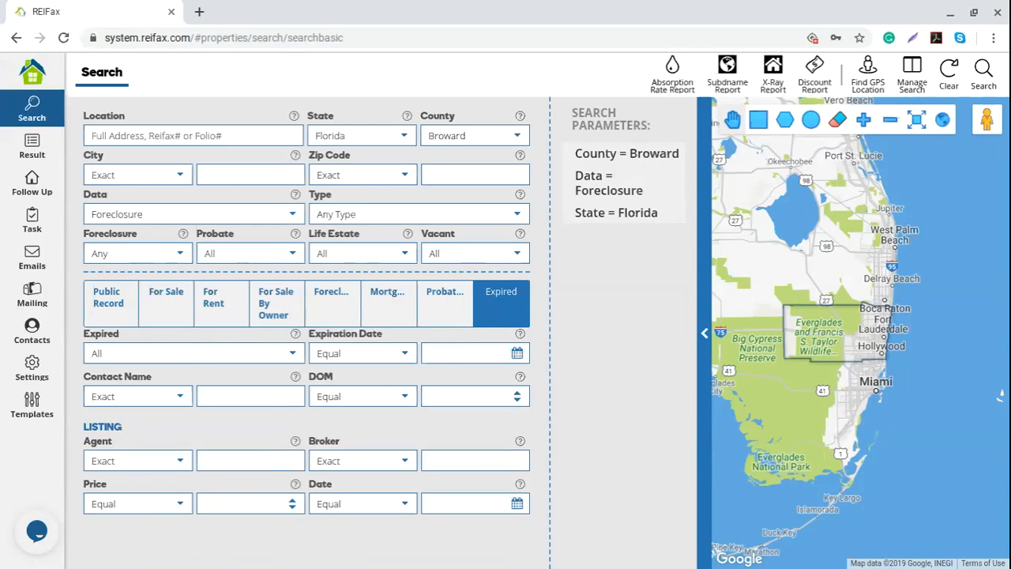
# - Switch the search data to Public Record and view the property type choices
pyautogui.click(292, 216)
pyautogui.click(165, 235)
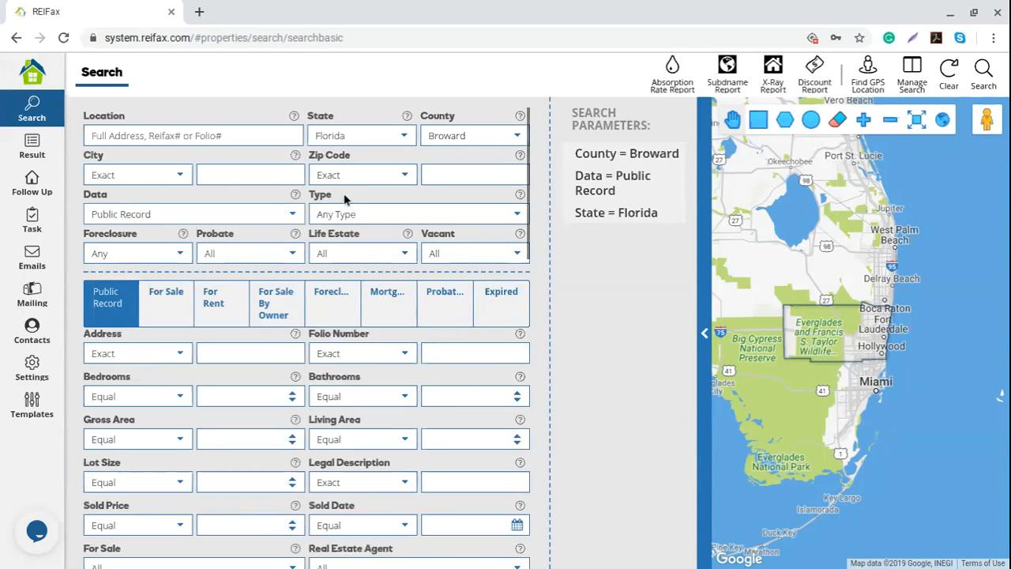
pyautogui.click(516, 215)
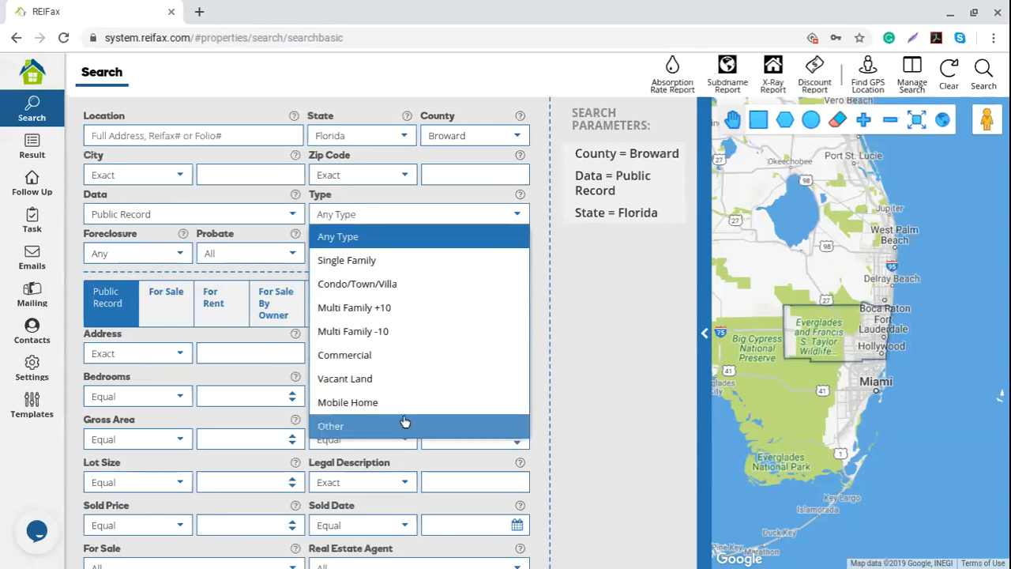
# - Keep property type at Any Type and foreclosure status at Any
pyautogui.click(606, 338)
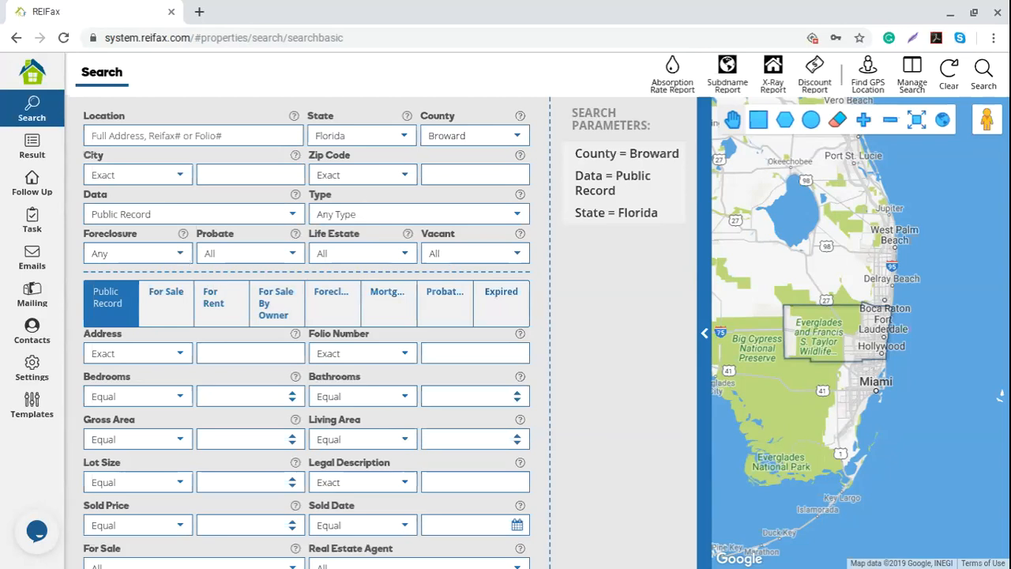
pyautogui.click(181, 255)
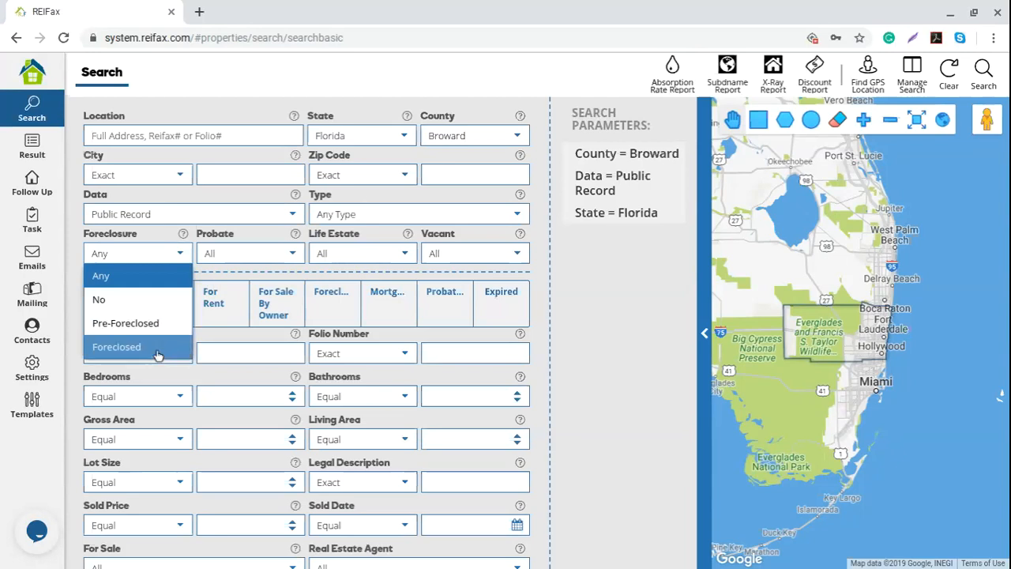
pyautogui.click(137, 285)
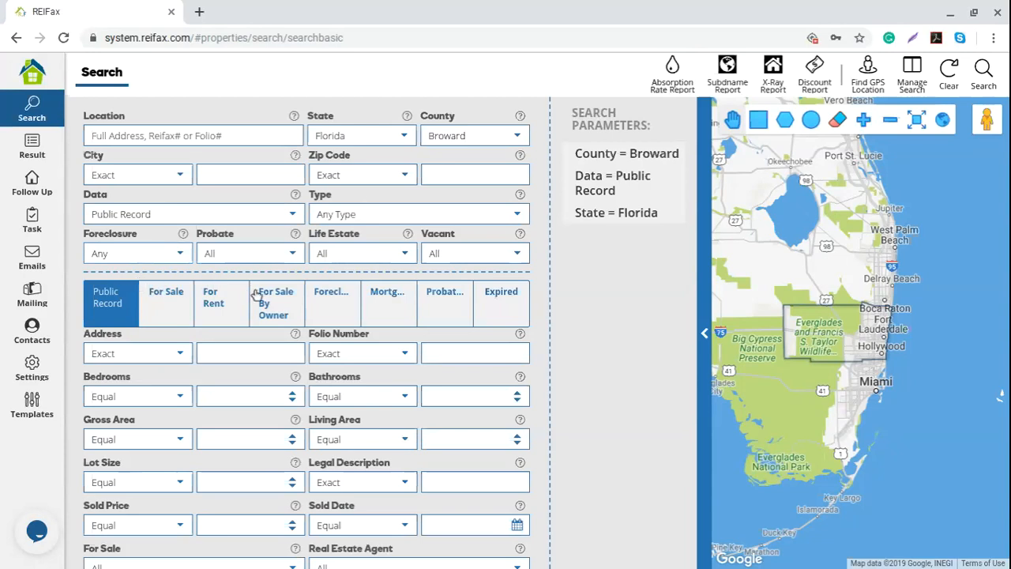
pyautogui.click(295, 261)
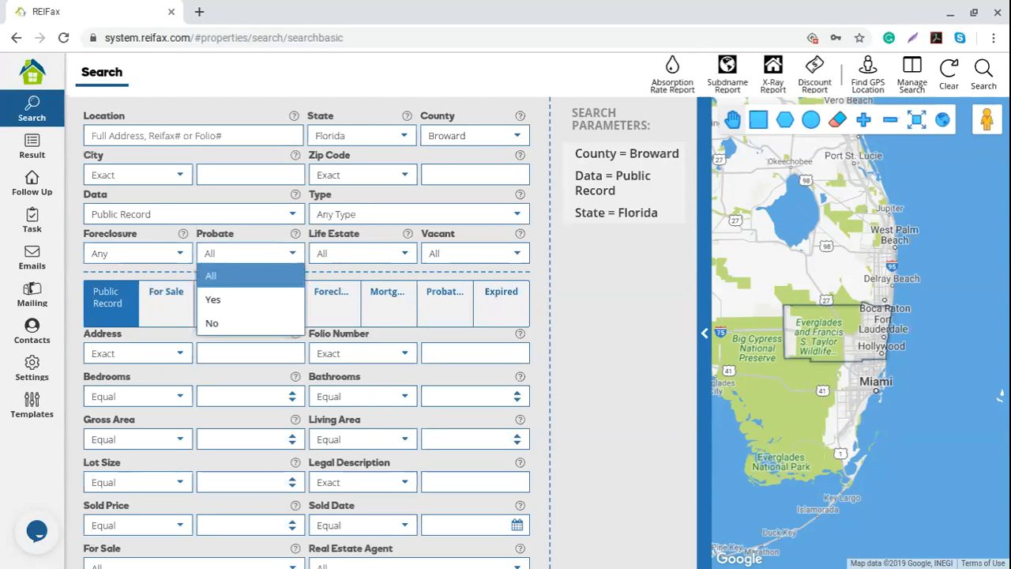
pyautogui.click(229, 300)
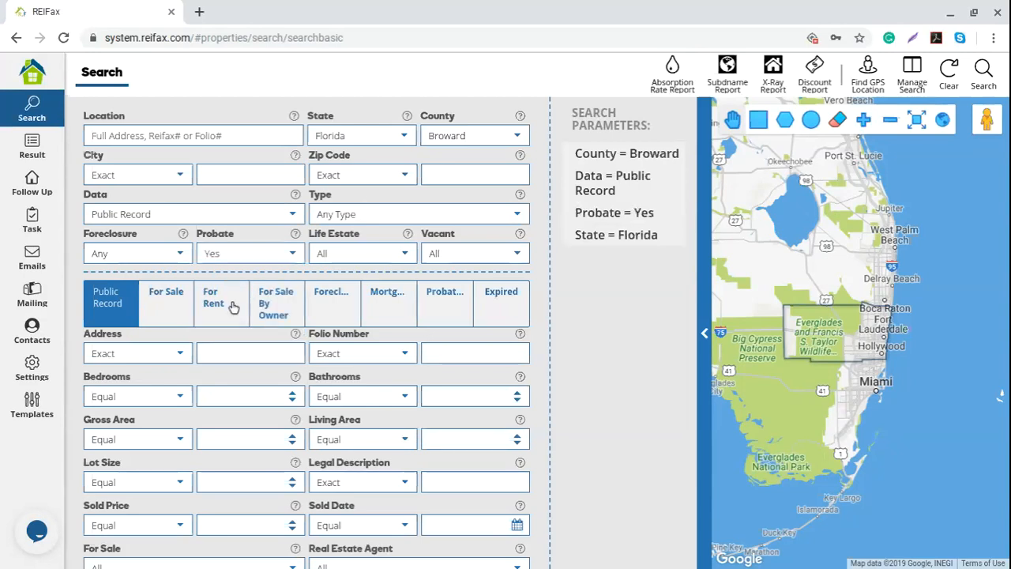
pyautogui.moveTo(642, 219)
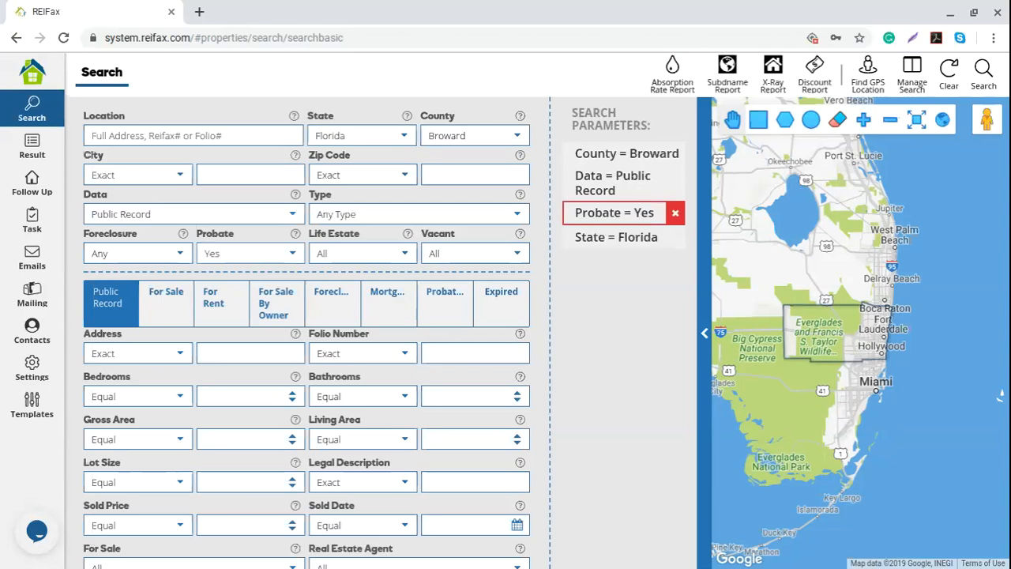
pyautogui.click(292, 256)
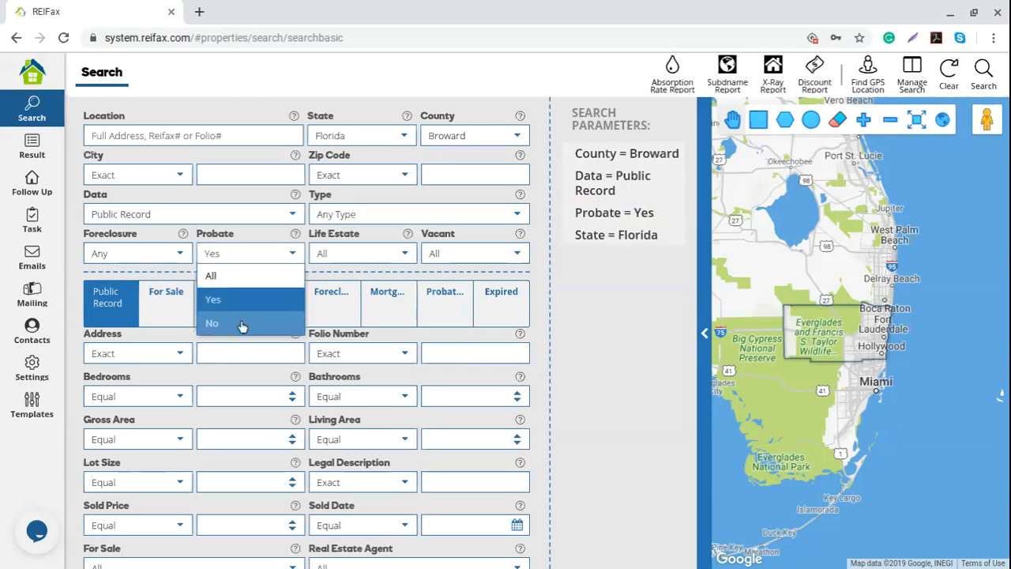
pyautogui.click(240, 328)
pyautogui.click(292, 254)
pyautogui.click(260, 277)
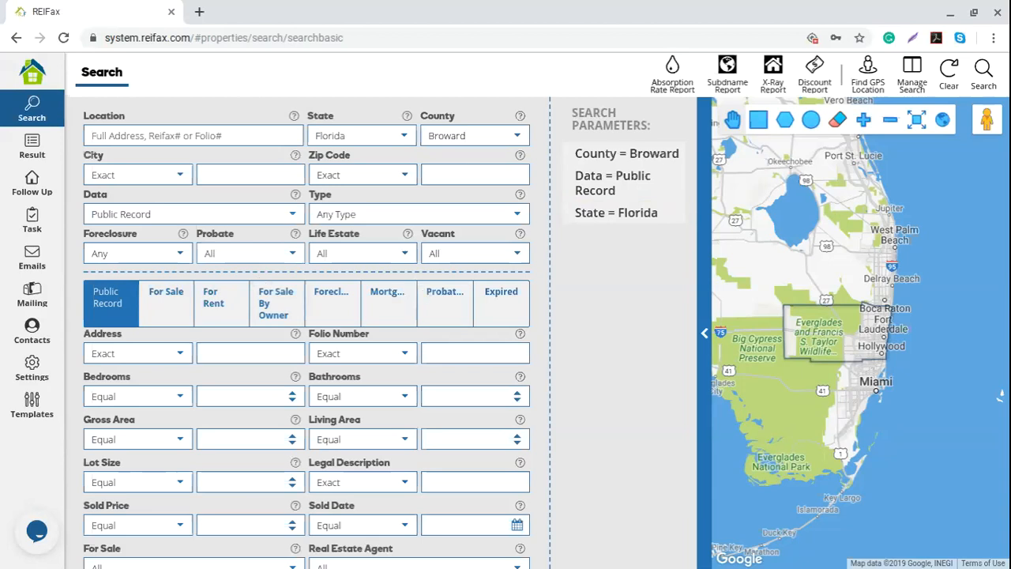
# - Leave Life Estate at All, return to the search form, and view Vacant status options
pyautogui.click(406, 255)
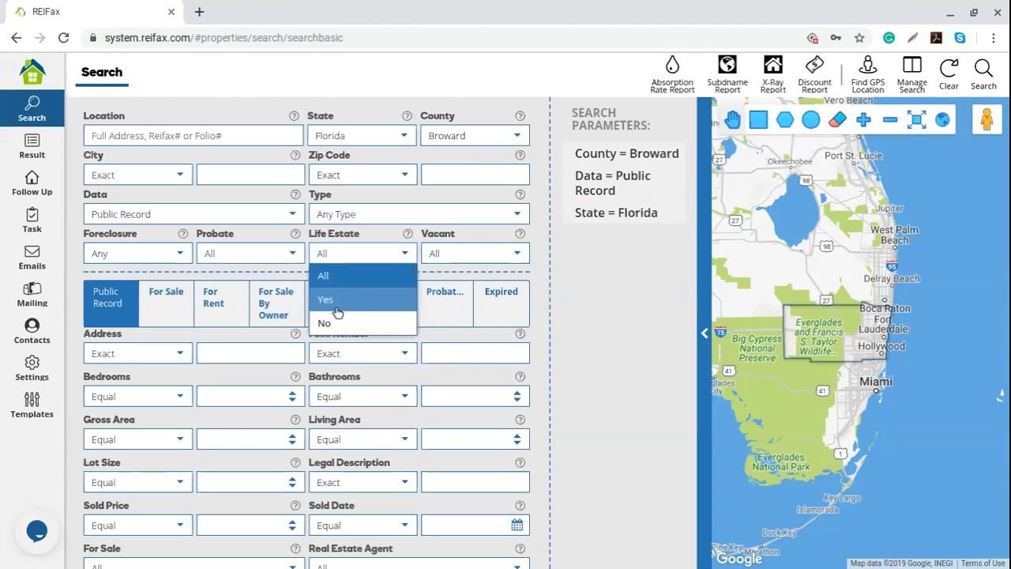
pyautogui.click(604, 280)
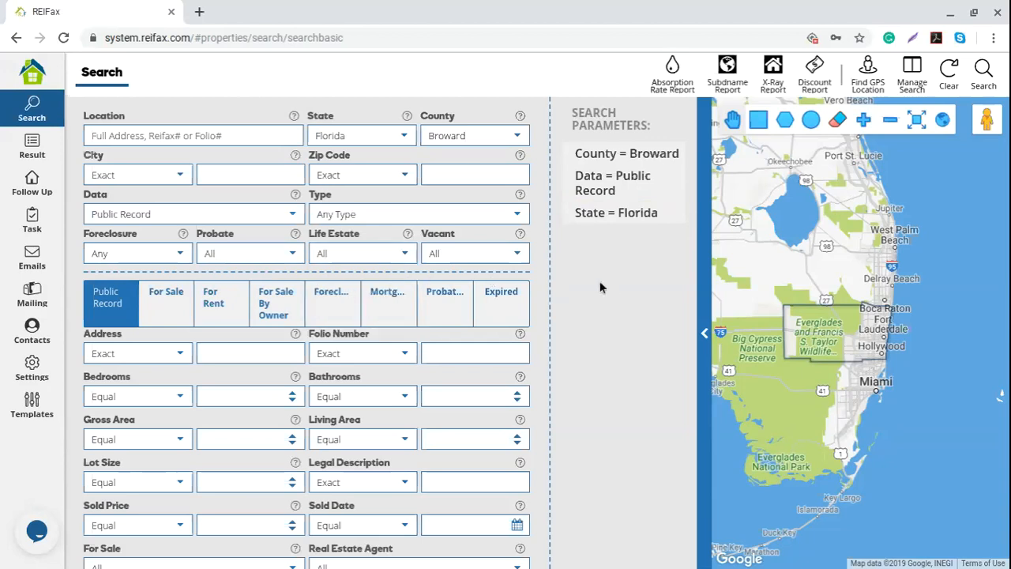
pyautogui.moveTo(521, 236)
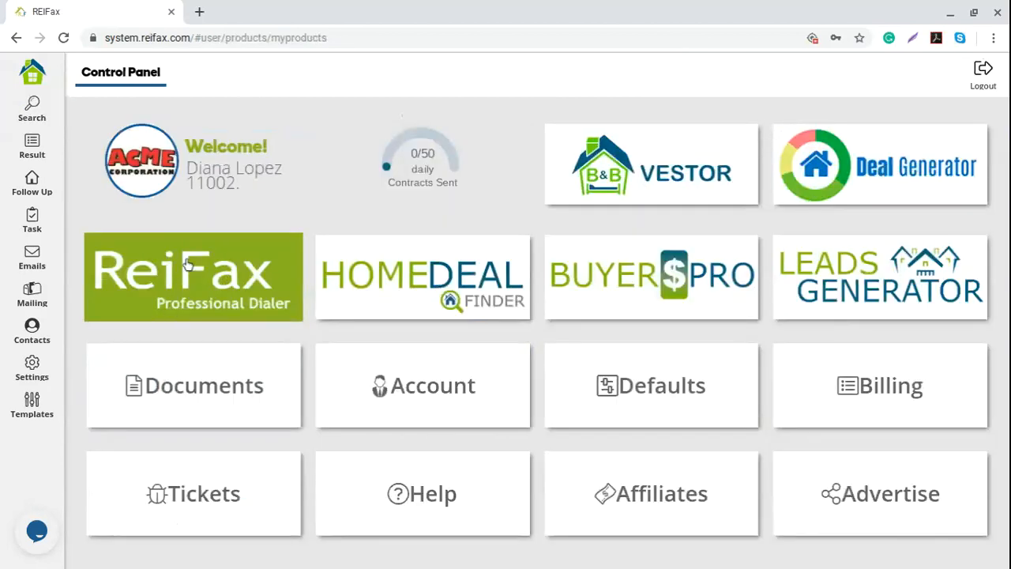
pyautogui.click(33, 110)
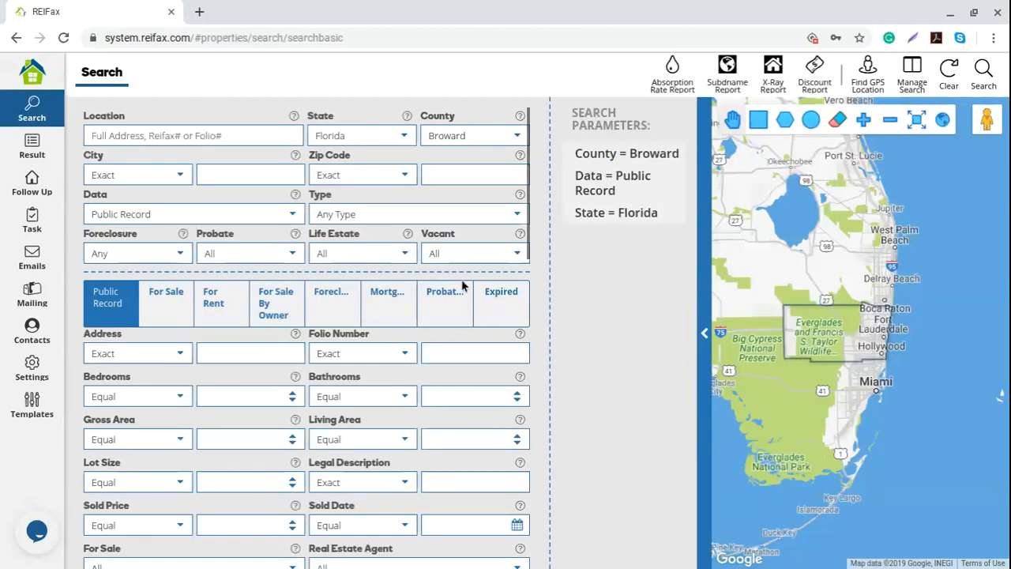
pyautogui.click(518, 262)
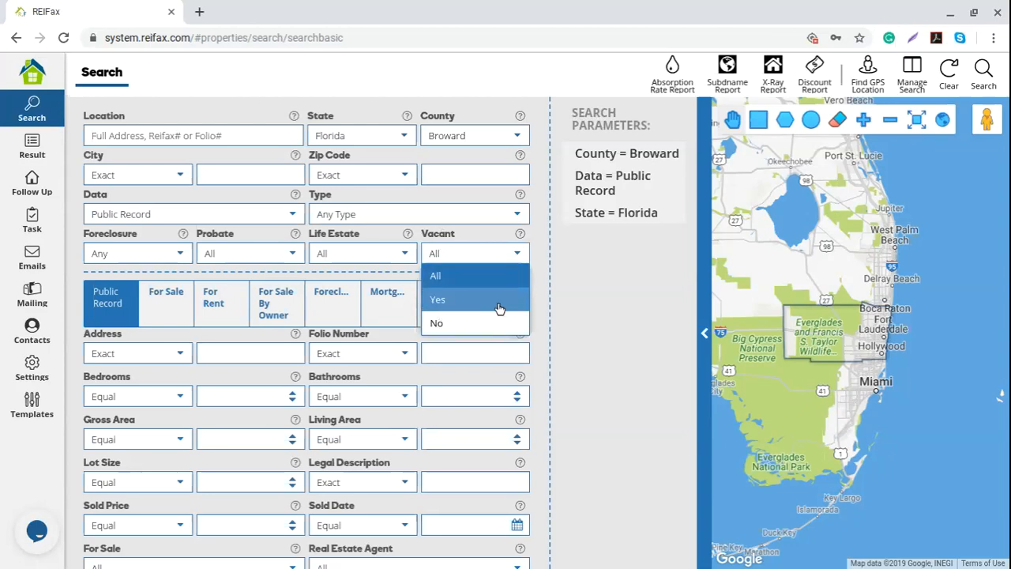
# - Leave Vacant at All and scroll through the Public Record search fields
pyautogui.click(573, 307)
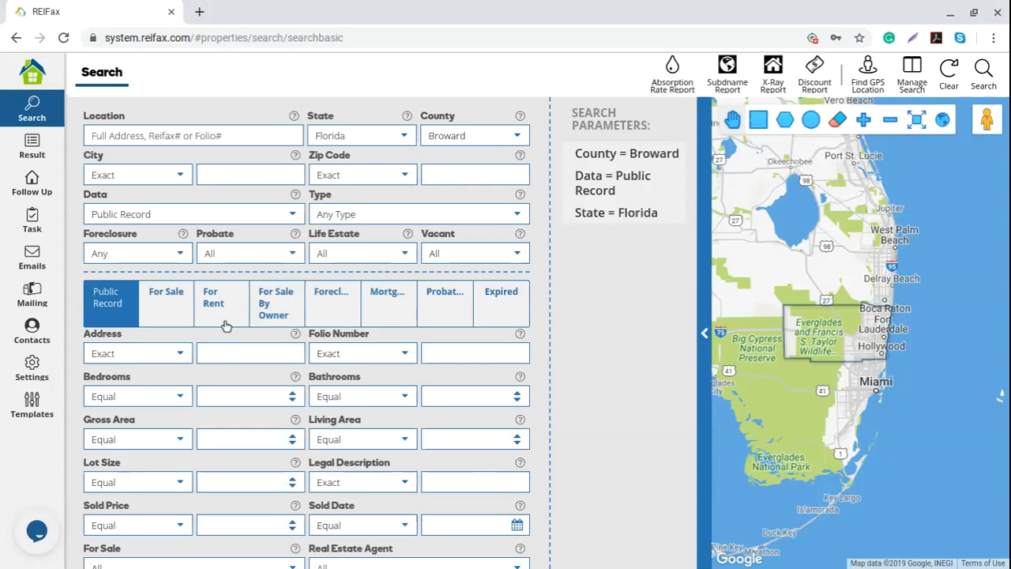
pyautogui.scroll(-3, 132, 308)
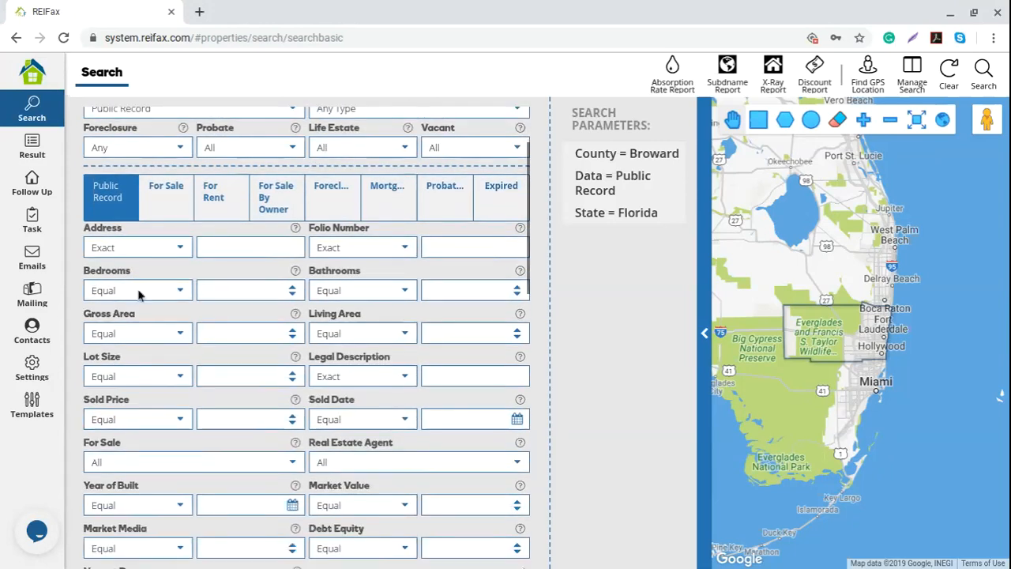
pyautogui.scroll(1, 143, 194)
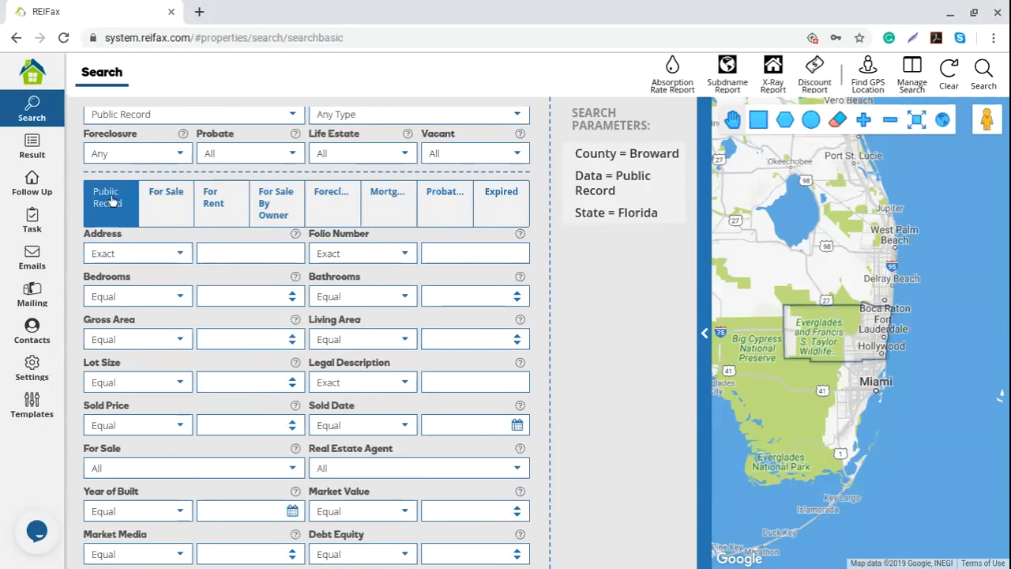
pyautogui.click(165, 205)
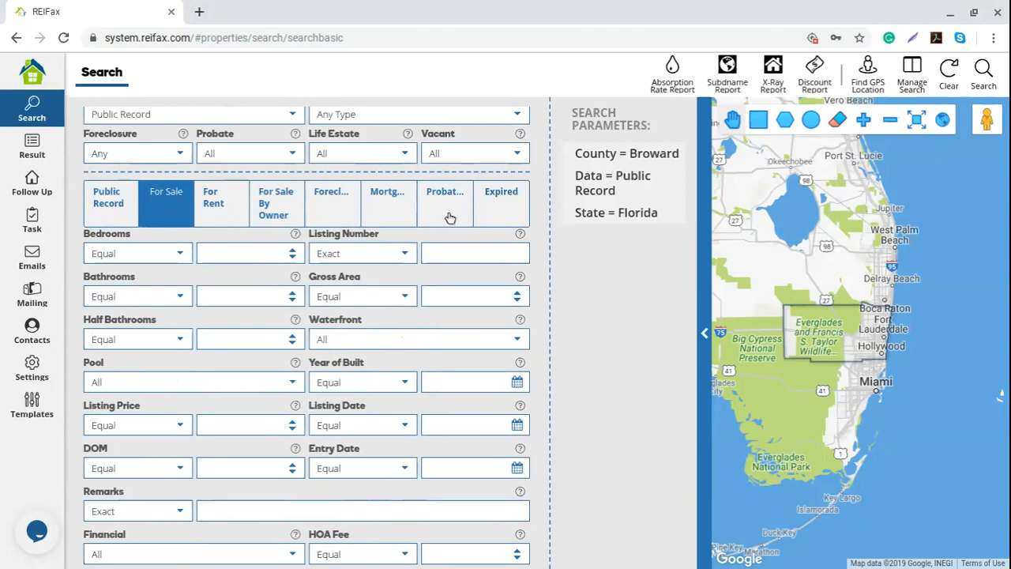
pyautogui.click(500, 217)
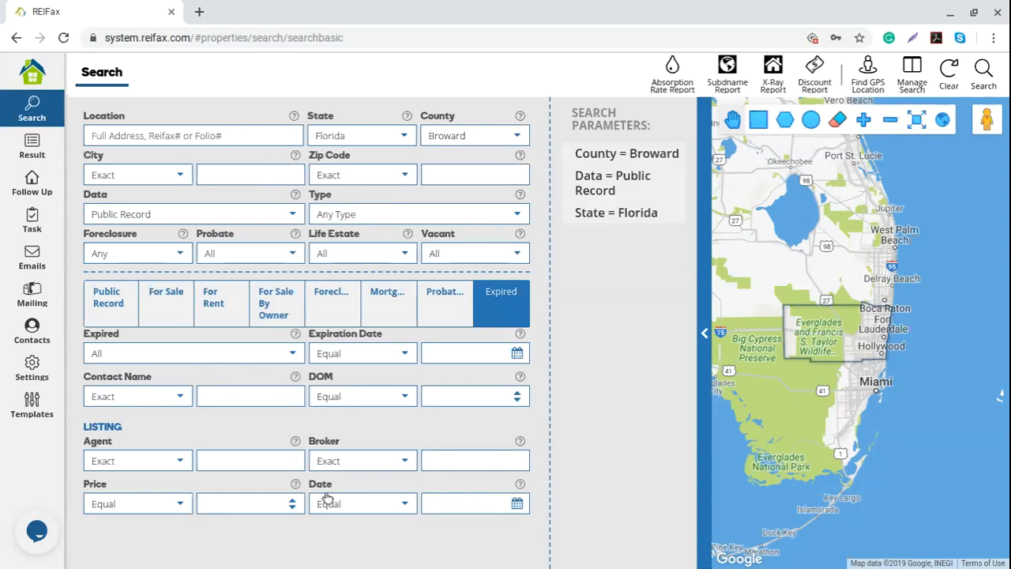
pyautogui.click(117, 311)
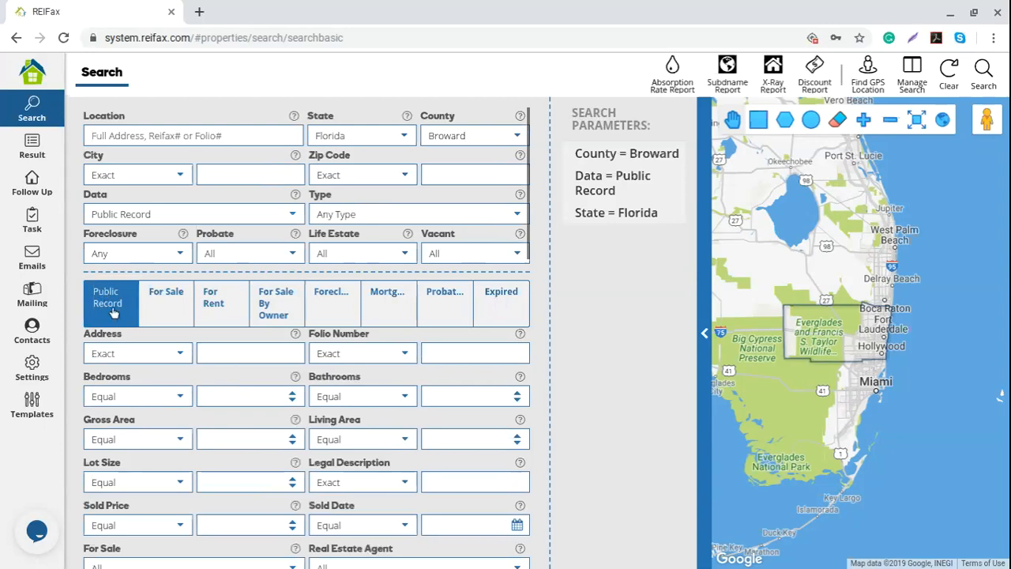
# - Keep Folio Number matching at Exact and view the Living Area comparison choices
pyautogui.scroll(-2, 113, 312)
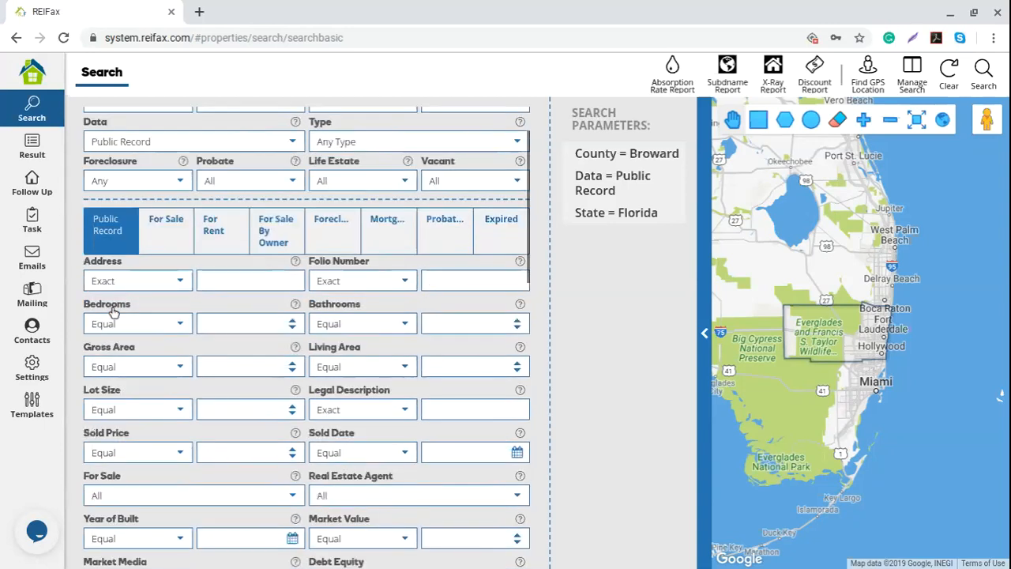
pyautogui.scroll(-2, 113, 312)
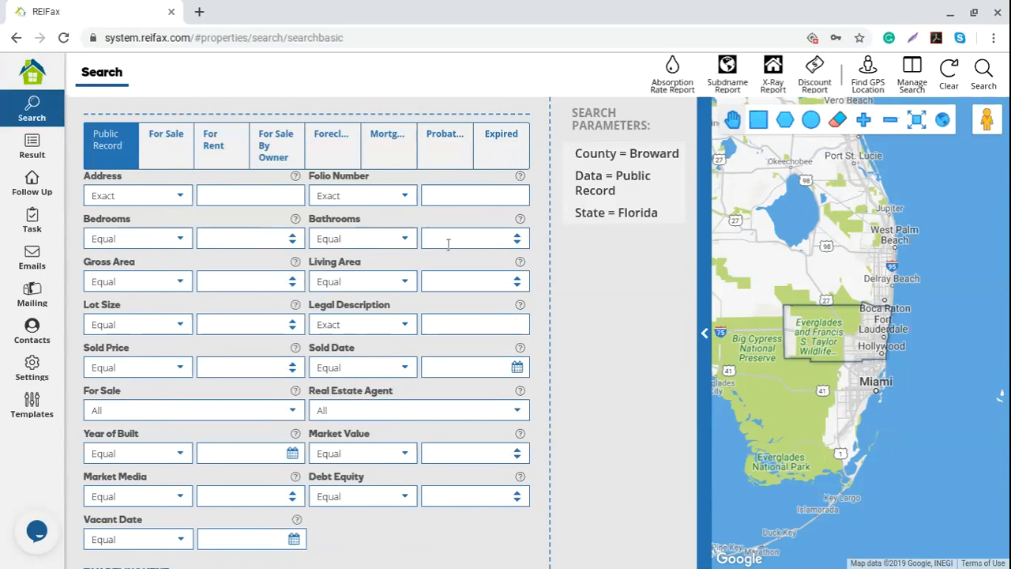
pyautogui.click(447, 199)
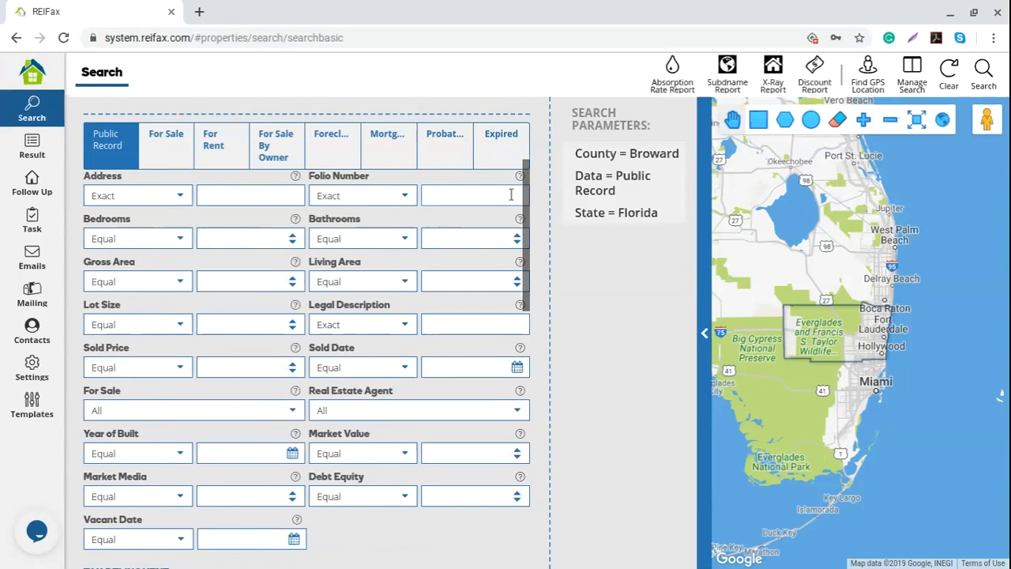
pyautogui.click(403, 197)
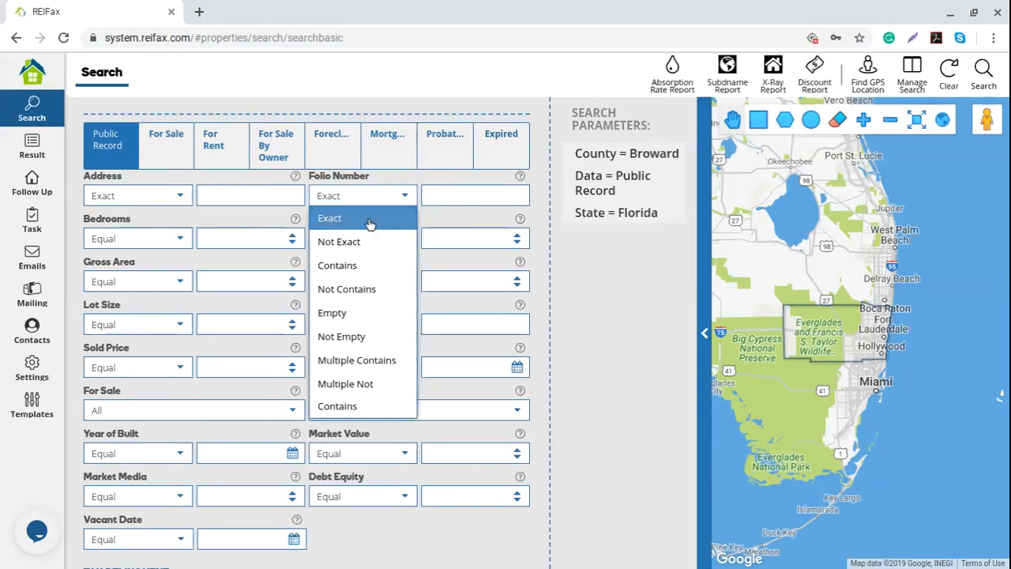
pyautogui.click(242, 220)
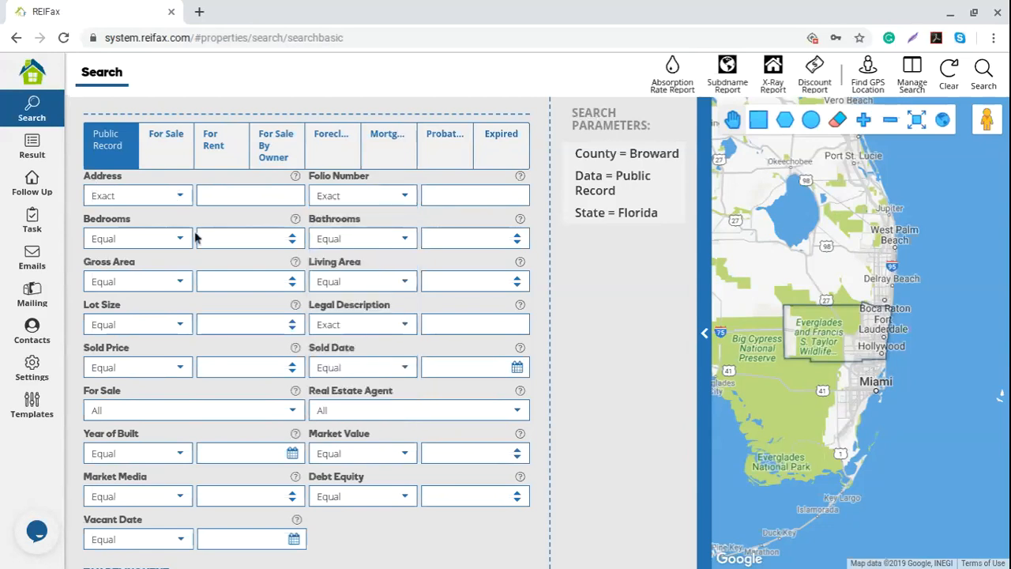
pyautogui.scroll(-1, 193, 249)
pyautogui.scroll(1, 154, 248)
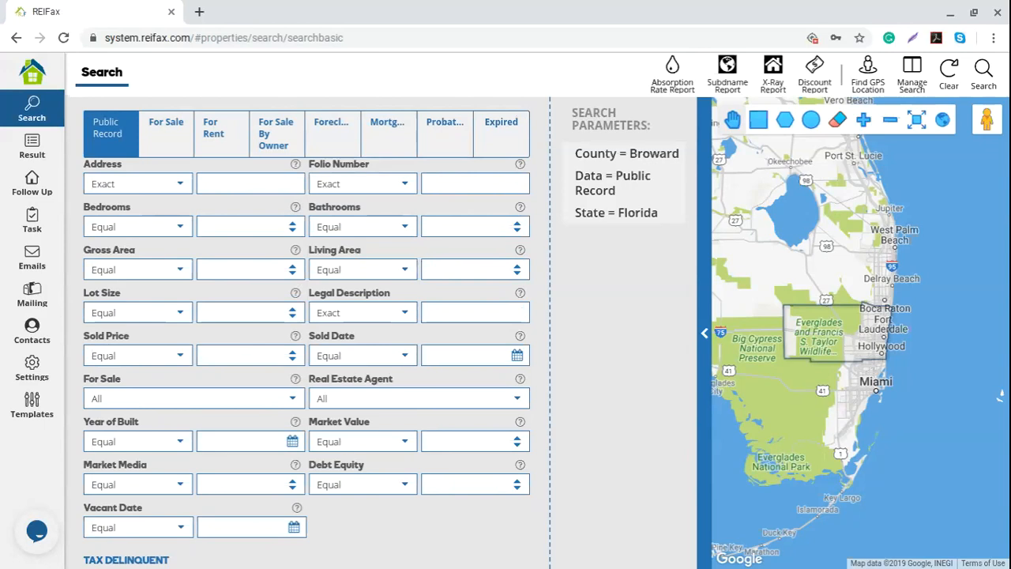
pyautogui.click(404, 270)
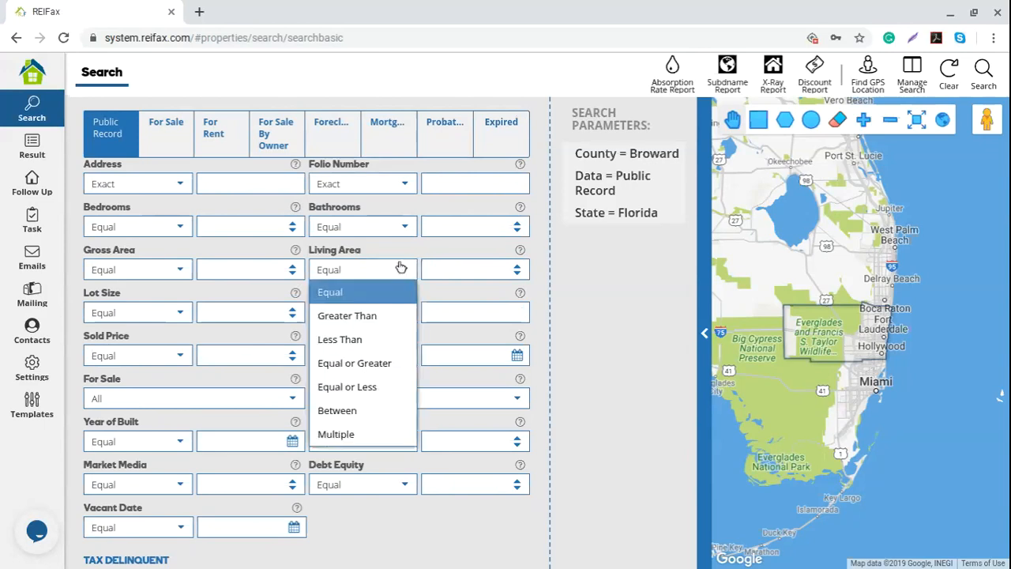
pyautogui.click(392, 389)
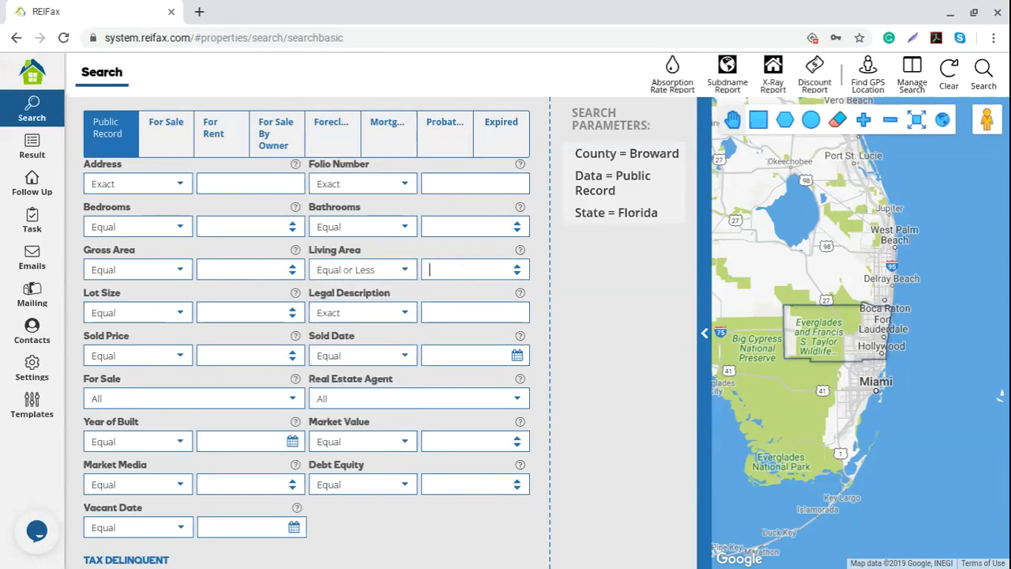
pyautogui.write('25000')
pyautogui.press('BackSpace')
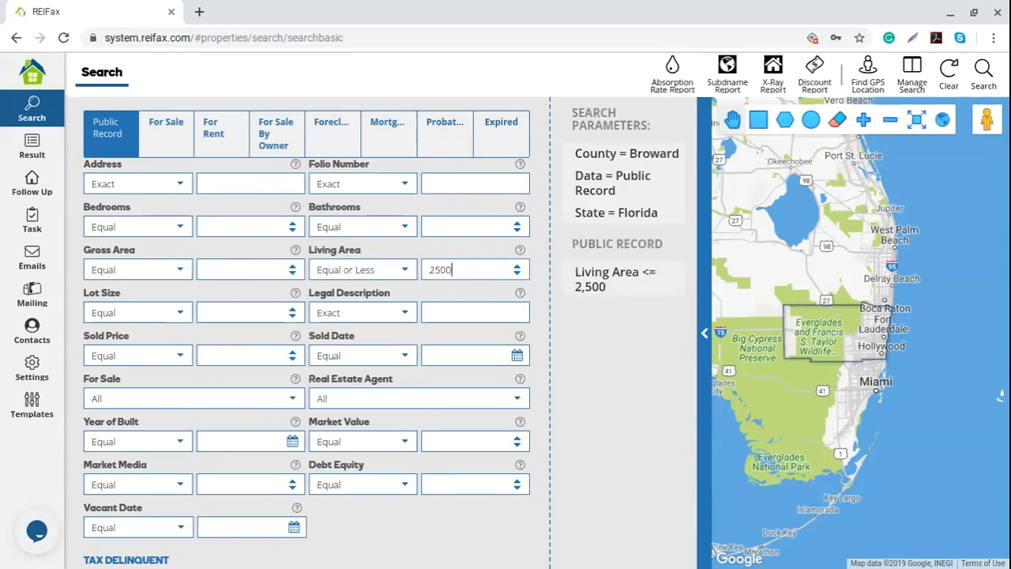
pyautogui.moveTo(452, 272); pyautogui.dragTo(431, 273)
pyautogui.moveTo(574, 298)
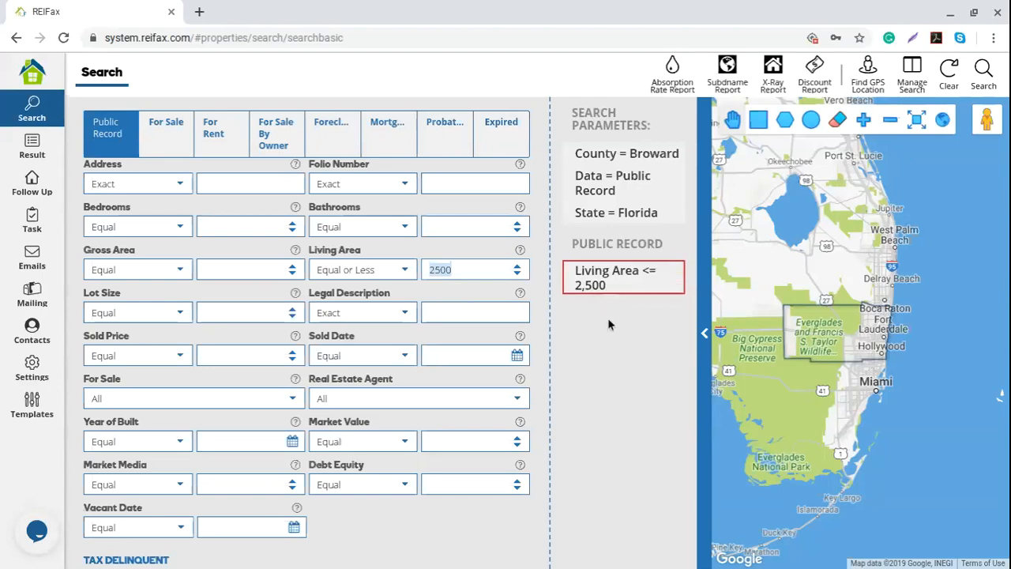
pyautogui.click(608, 338)
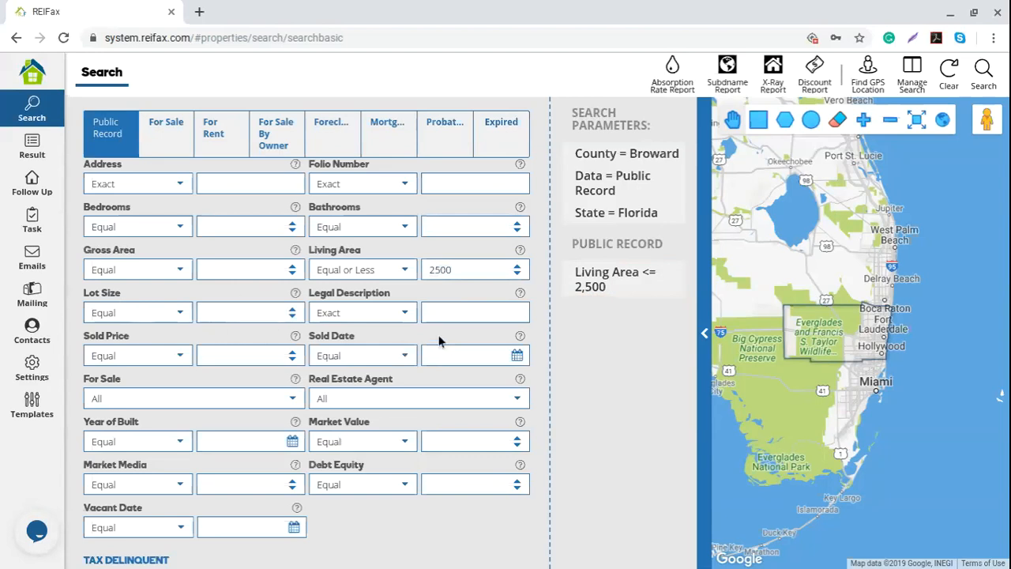
pyautogui.scroll(-1, 251, 346)
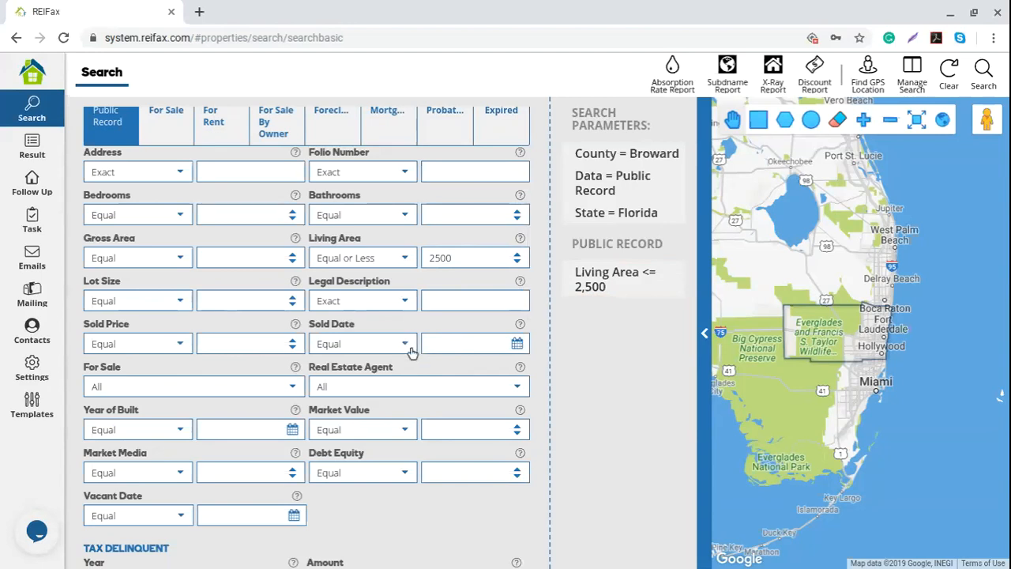
pyautogui.scroll(1, 411, 352)
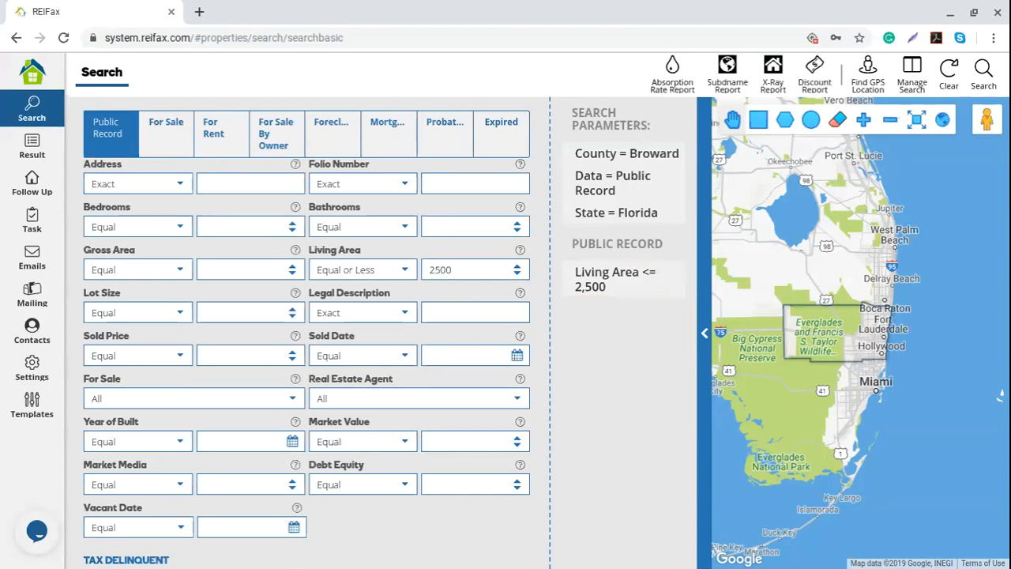
# - Set the Sold Date filter to Equal or Less than 01/01/2016
pyautogui.click(387, 356)
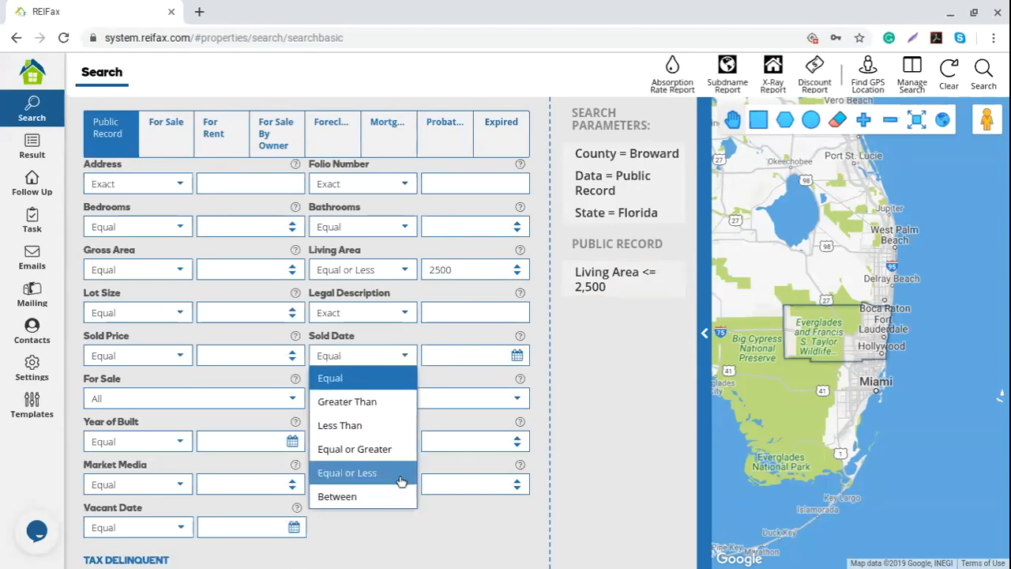
pyautogui.click(401, 472)
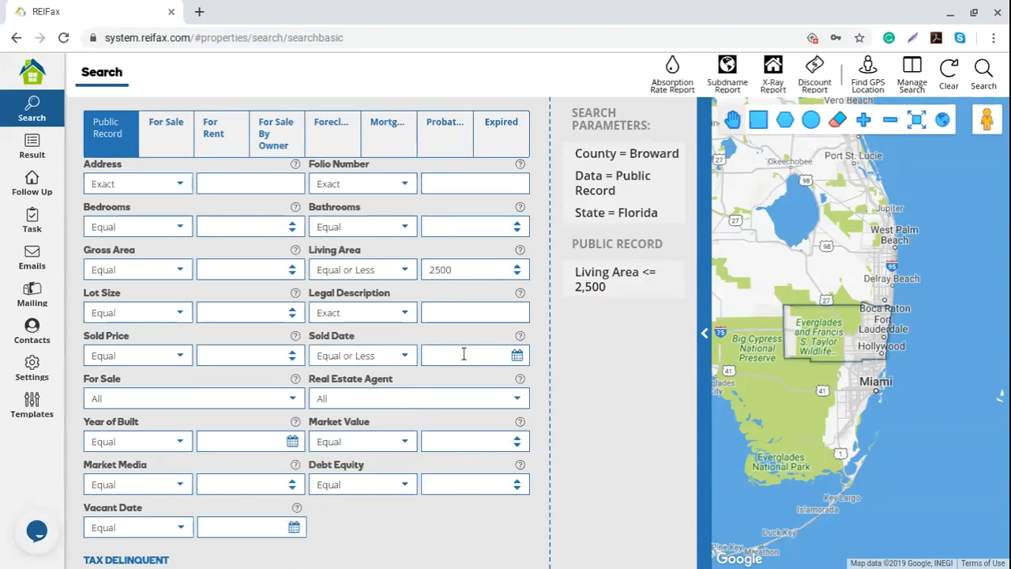
pyautogui.click(517, 355)
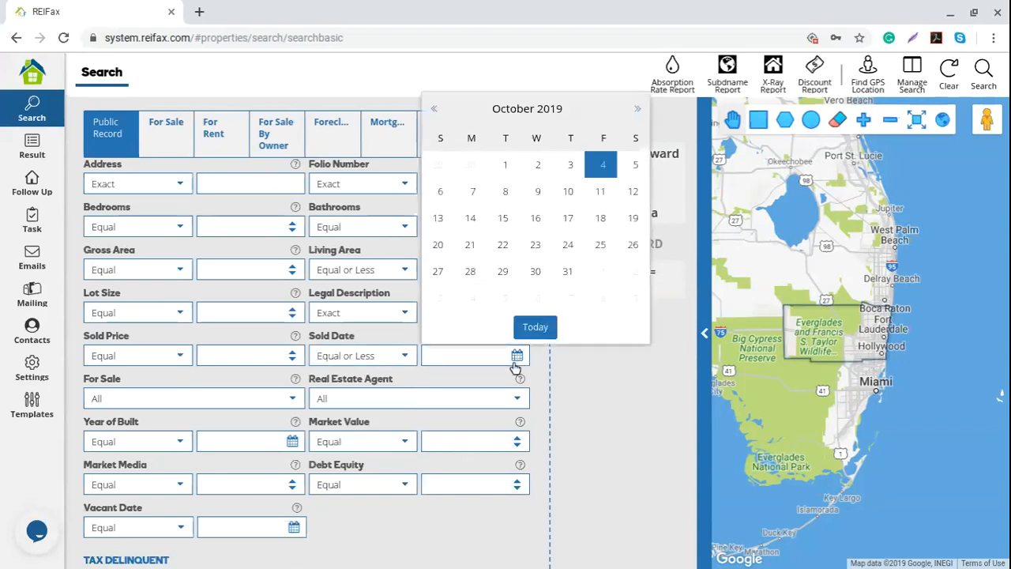
pyautogui.click(550, 108)
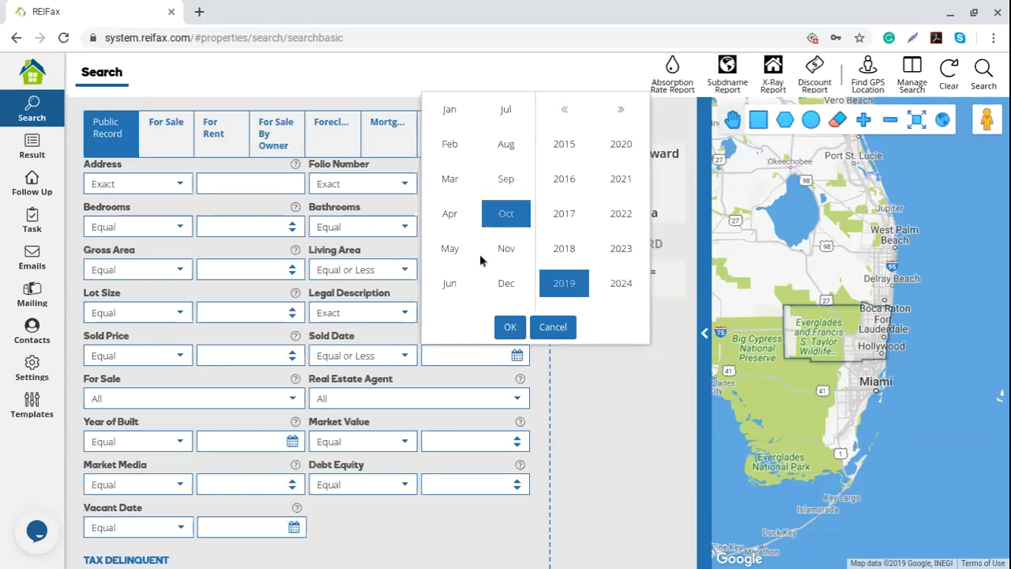
pyautogui.click(564, 180)
pyautogui.click(449, 110)
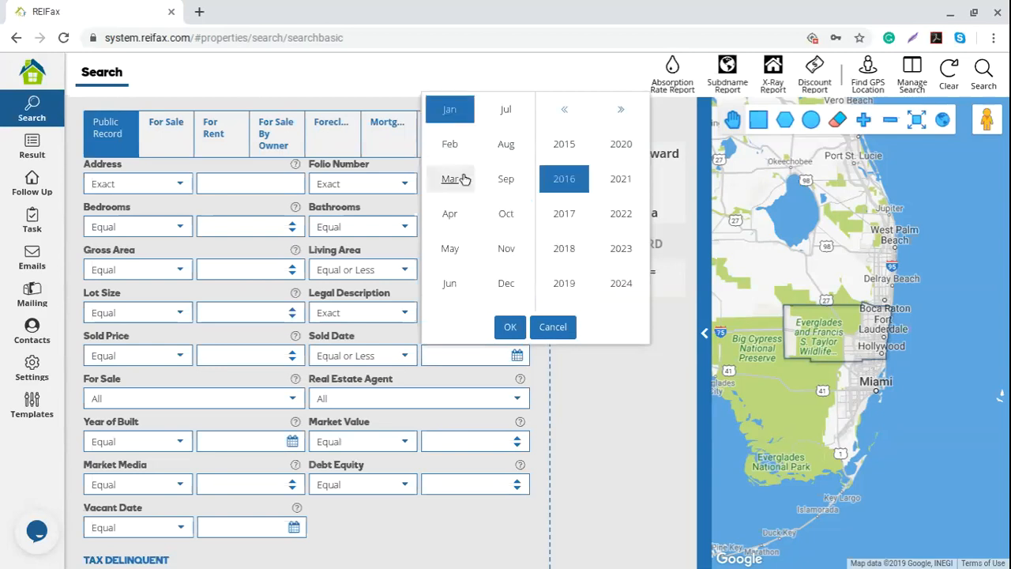
pyautogui.click(510, 326)
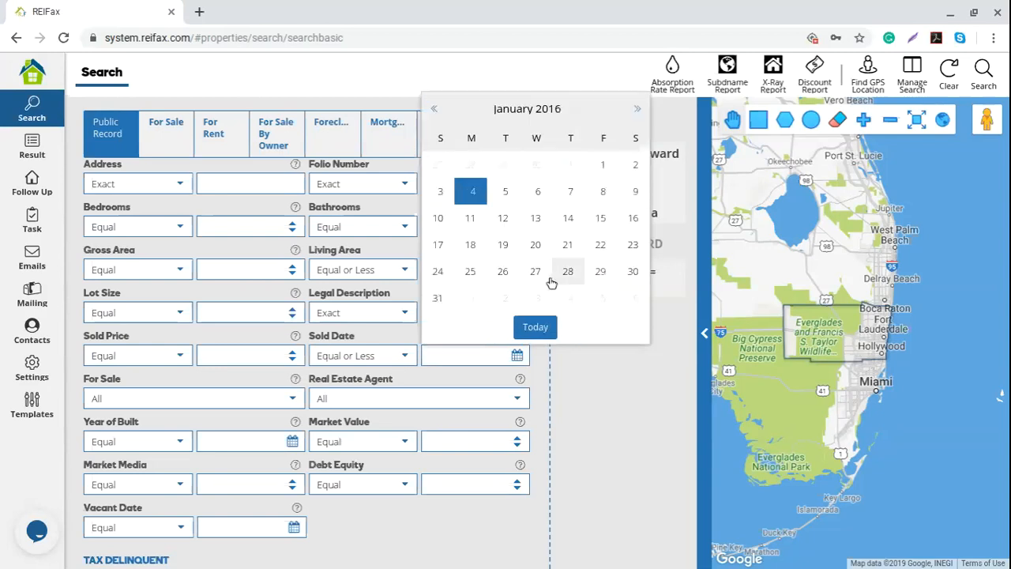
pyautogui.click(601, 167)
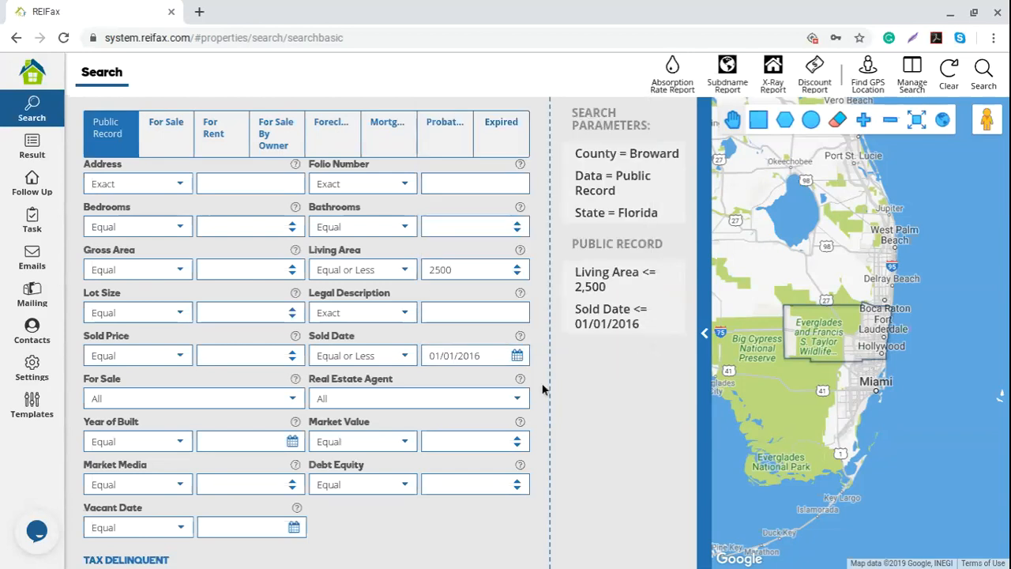
pyautogui.moveTo(483, 356); pyautogui.dragTo(414, 356)
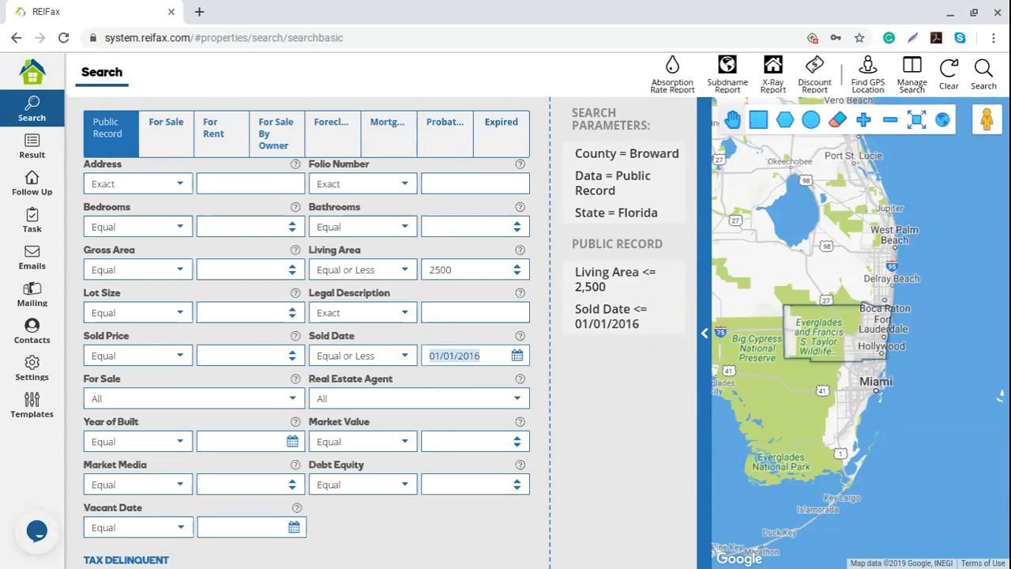
# - Remove the Sold Date and Living Area filters from the search parameters
pyautogui.click(405, 359)
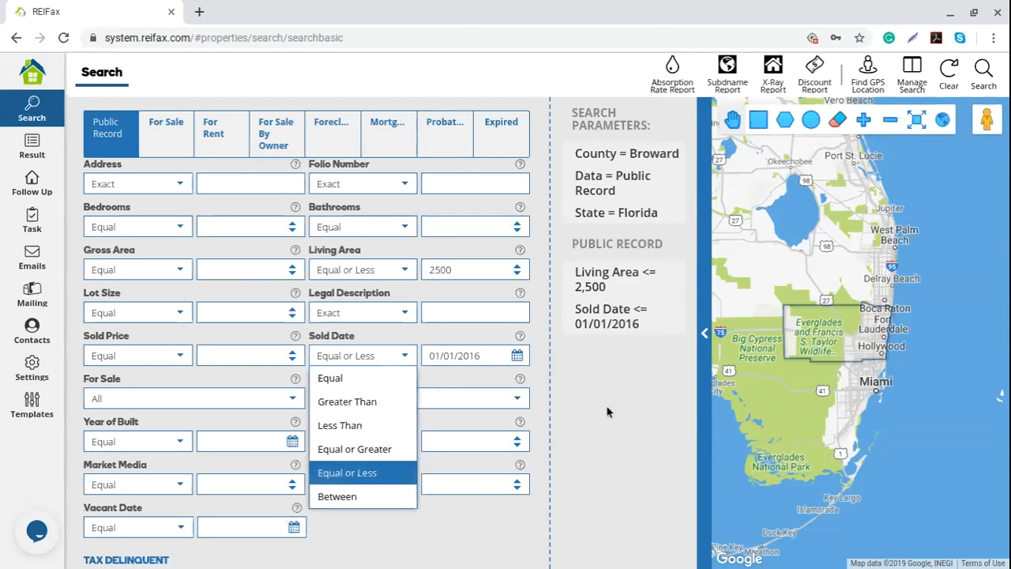
pyautogui.click(578, 408)
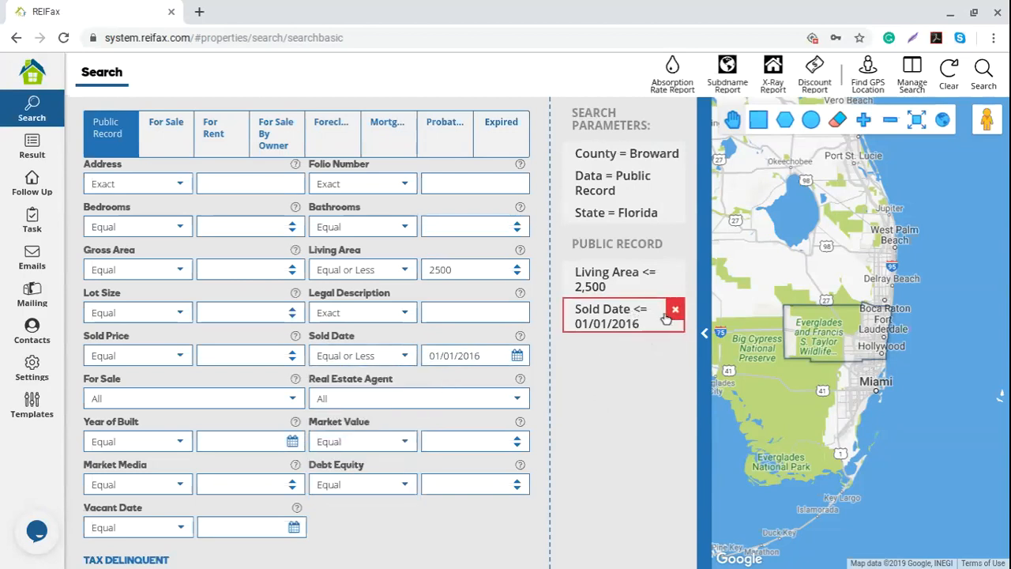
pyautogui.click(676, 311)
pyautogui.click(675, 274)
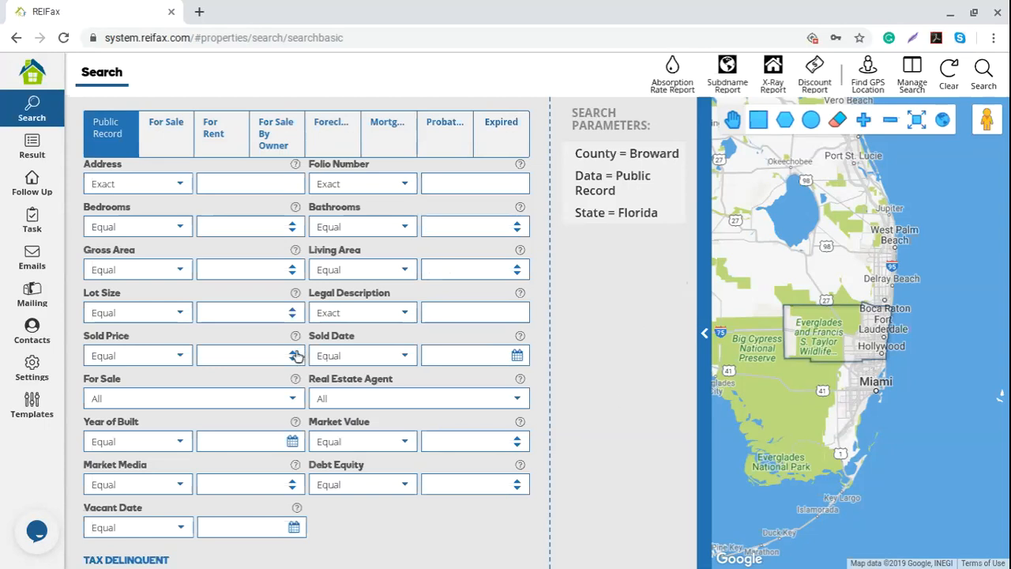
# - Set the For Sale filter to Yes after briefly choosing No, leaving Real Estate Agent at All
pyautogui.scroll(-1, 295, 355)
pyautogui.scroll(3, 146, 340)
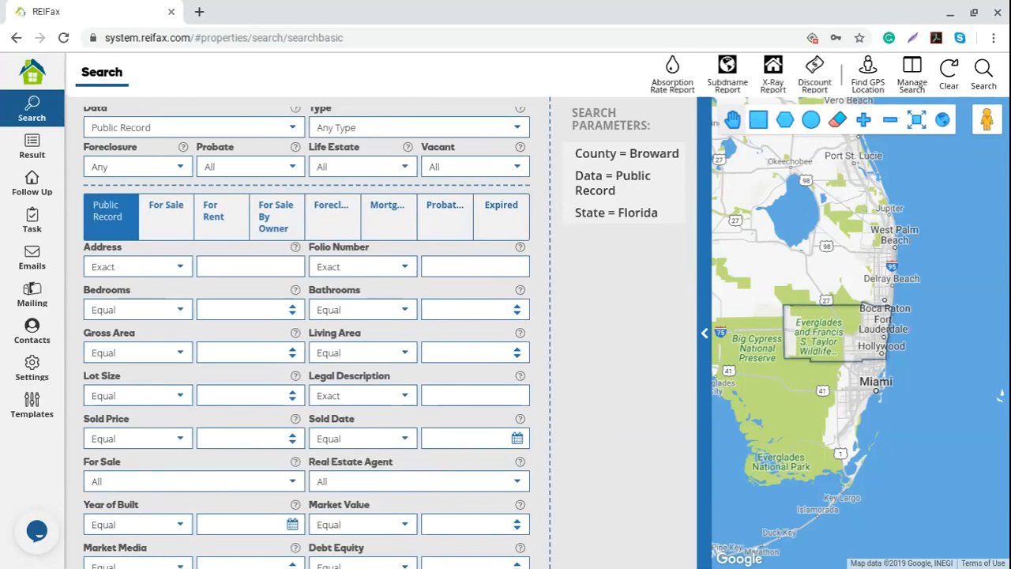
pyautogui.scroll(-2, 108, 351)
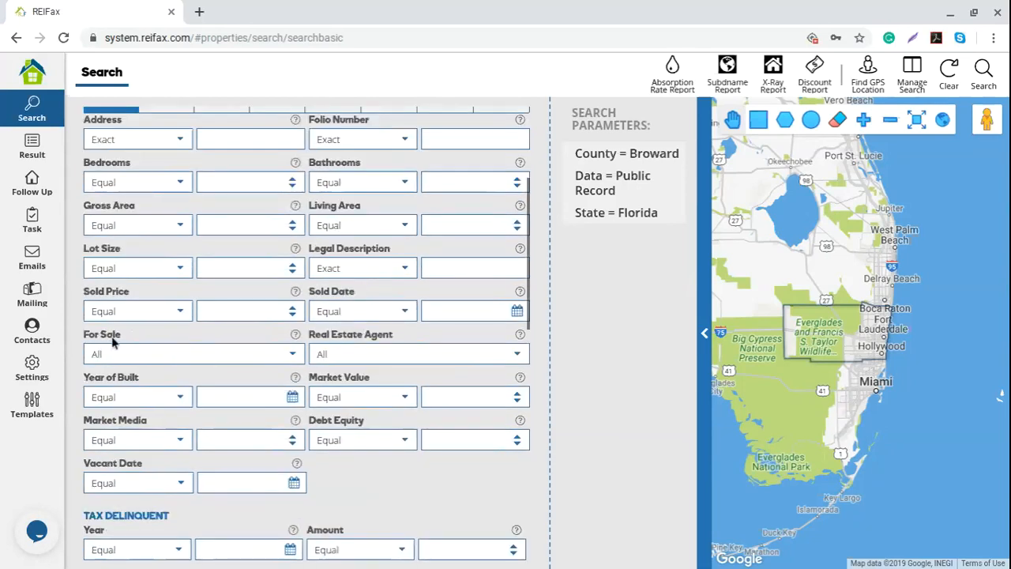
pyautogui.click(170, 354)
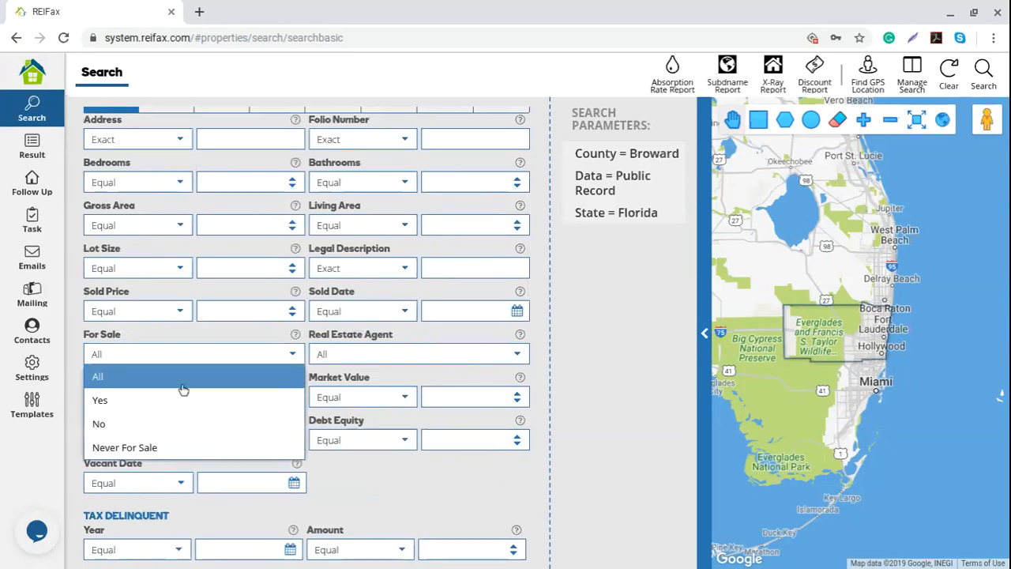
pyautogui.click(129, 423)
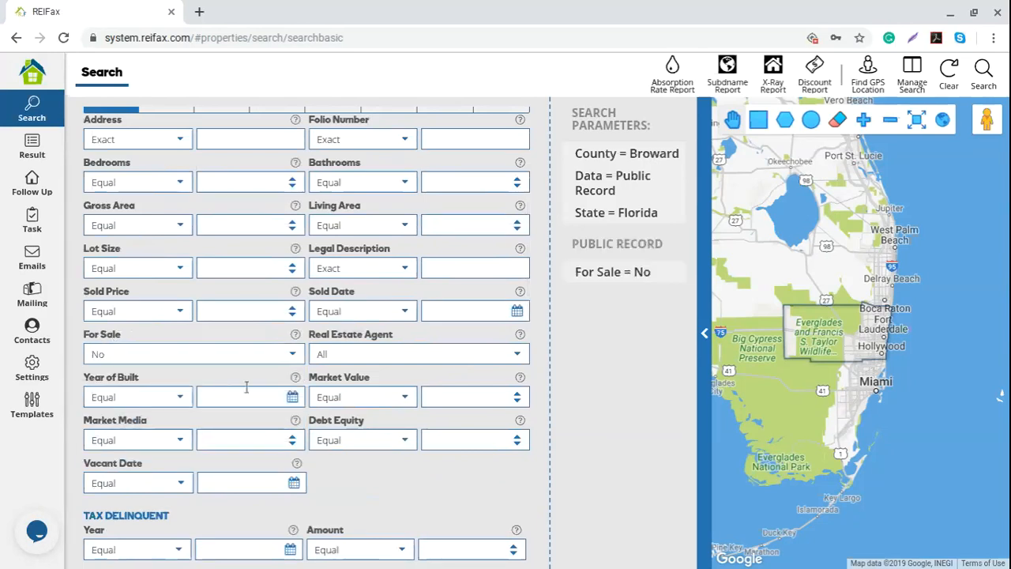
pyautogui.click(293, 355)
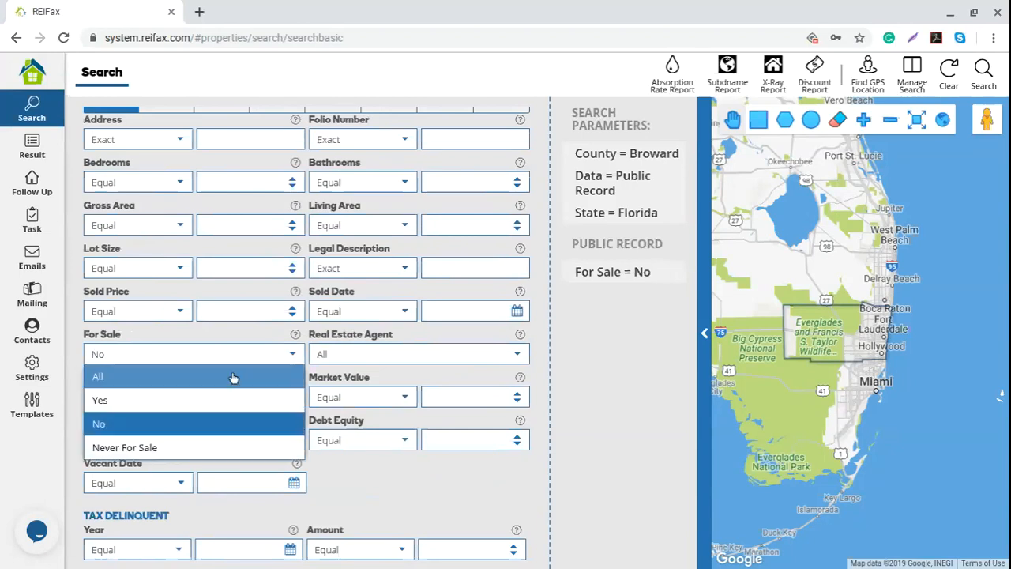
pyautogui.click(172, 398)
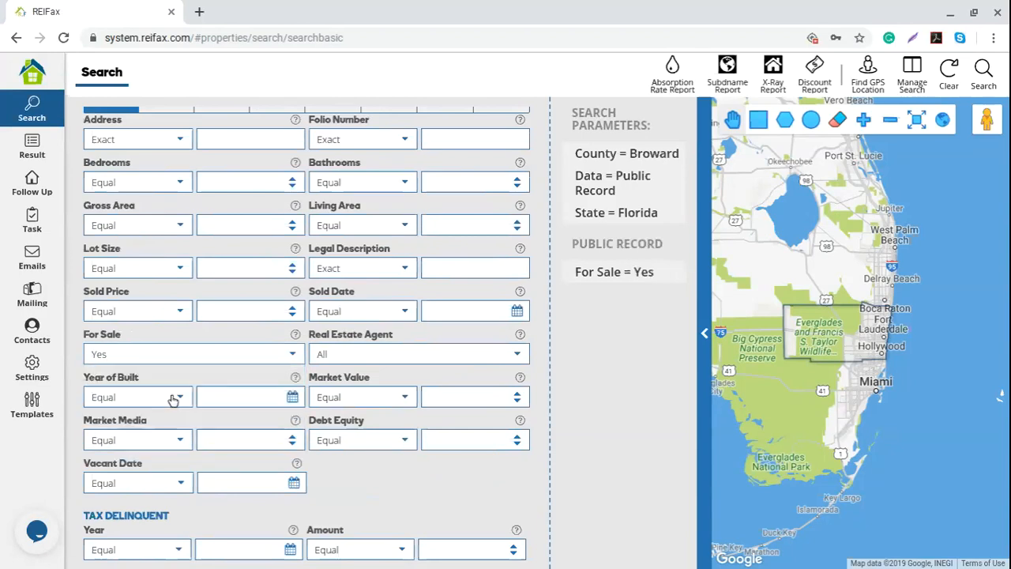
pyautogui.click(289, 355)
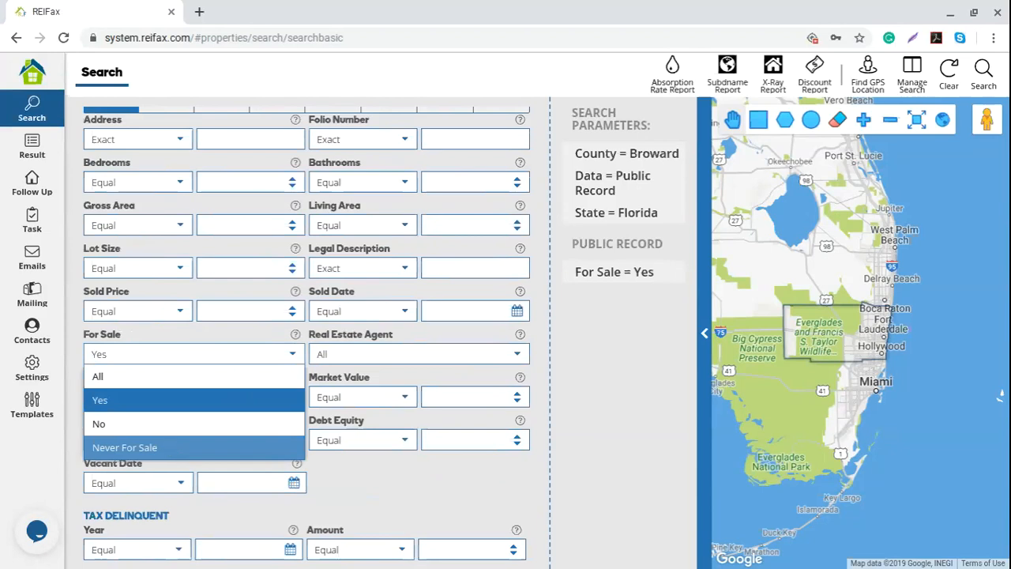
pyautogui.click(518, 357)
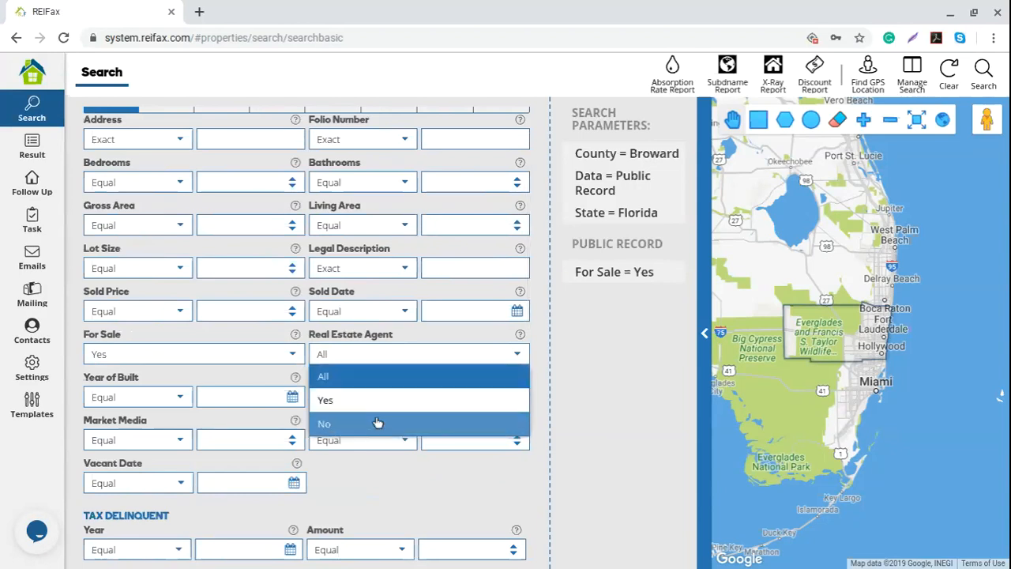
pyautogui.click(589, 395)
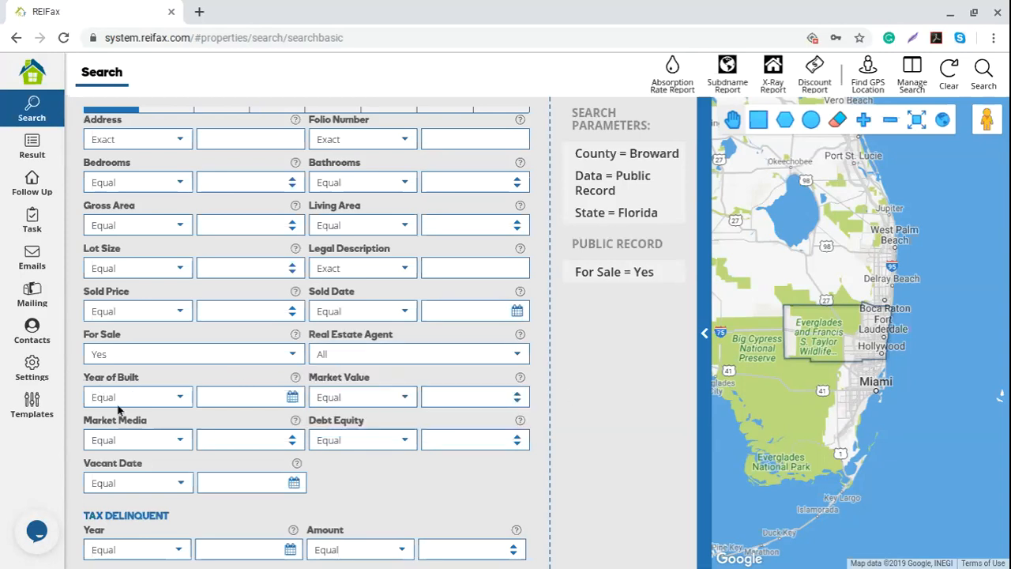
pyautogui.click(180, 399)
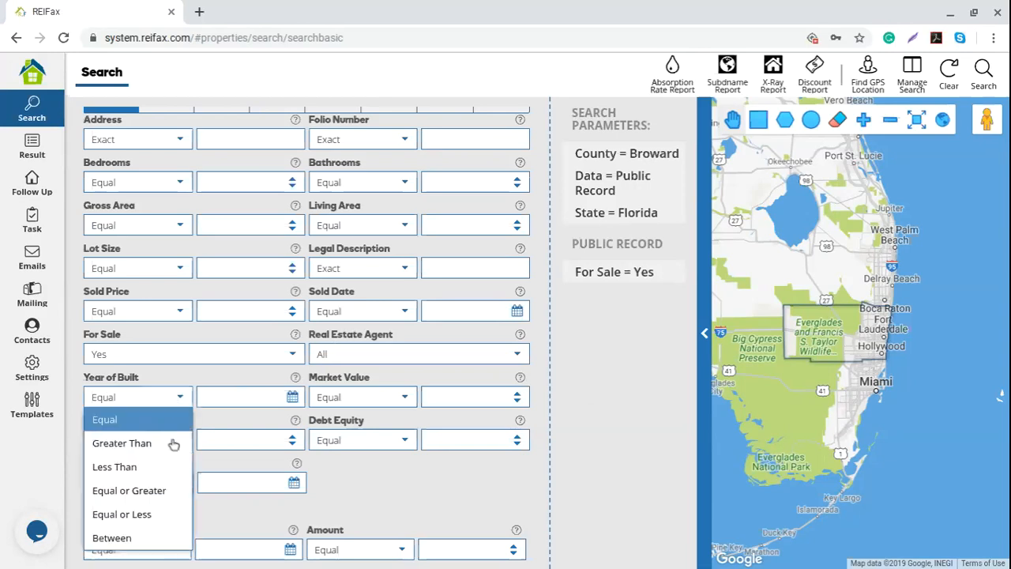
# - Set Year of Built to Equal or Less 2017 using the year picker
pyautogui.click(165, 514)
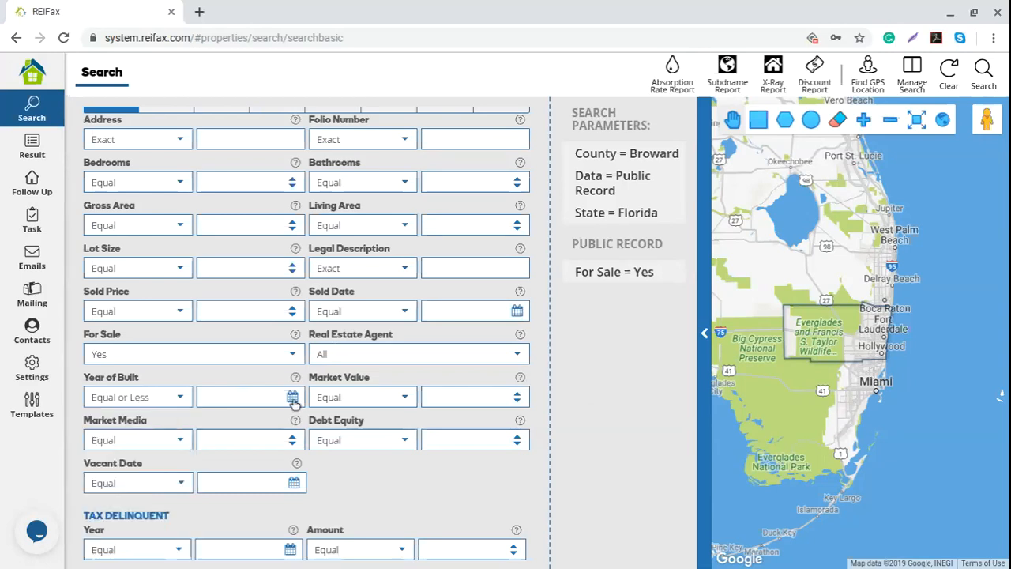
pyautogui.click(285, 400)
pyautogui.click(225, 269)
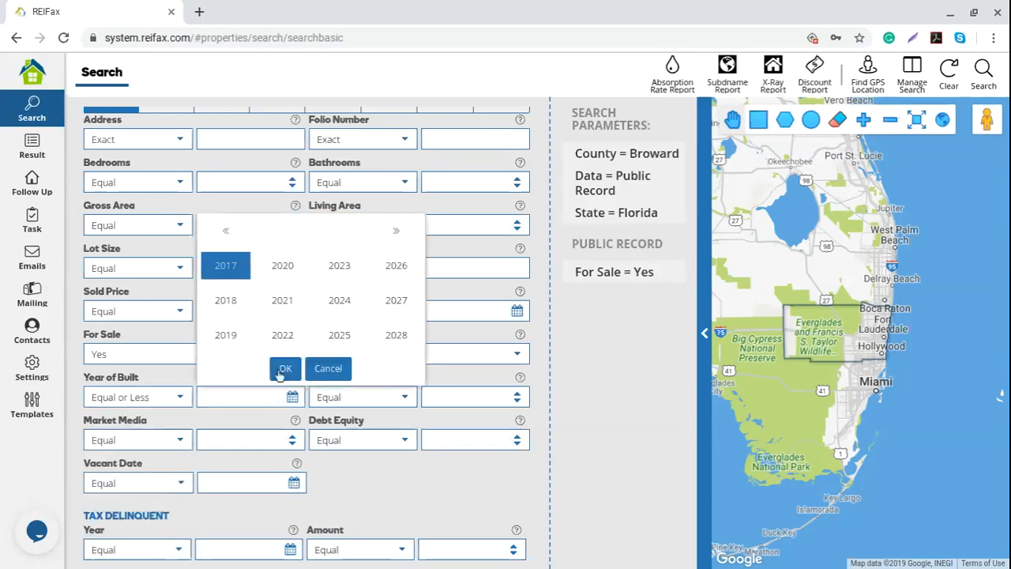
pyautogui.click(284, 368)
# - Remove the Year of Built and For Sale = Yes parameters
pyautogui.moveTo(612, 312)
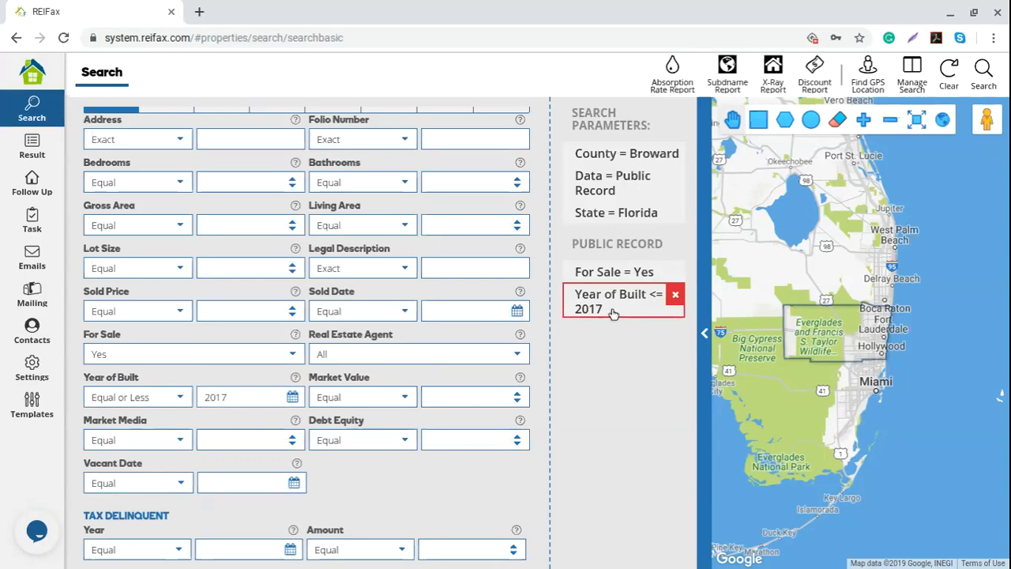
pyautogui.click(675, 297)
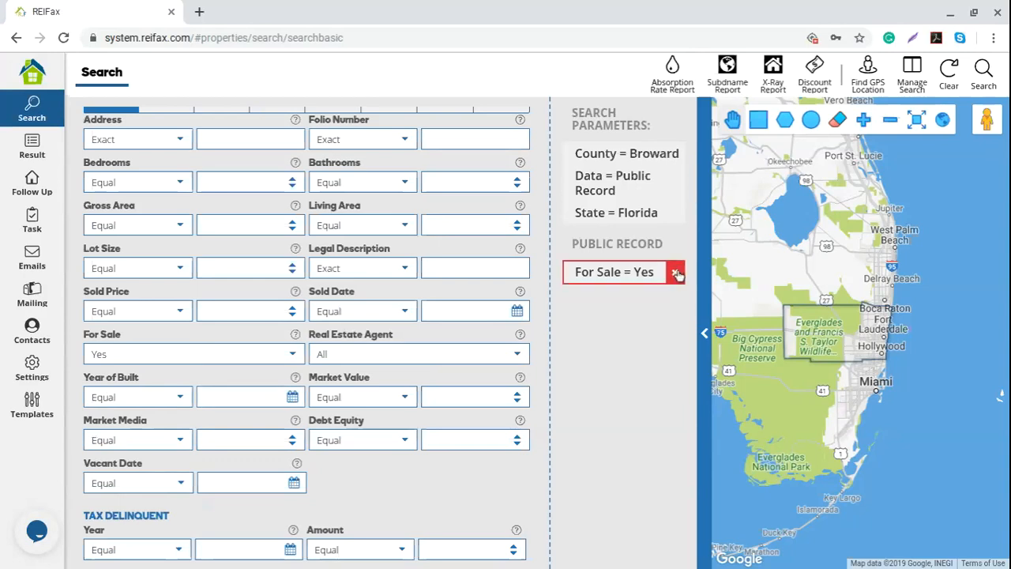
pyautogui.click(672, 272)
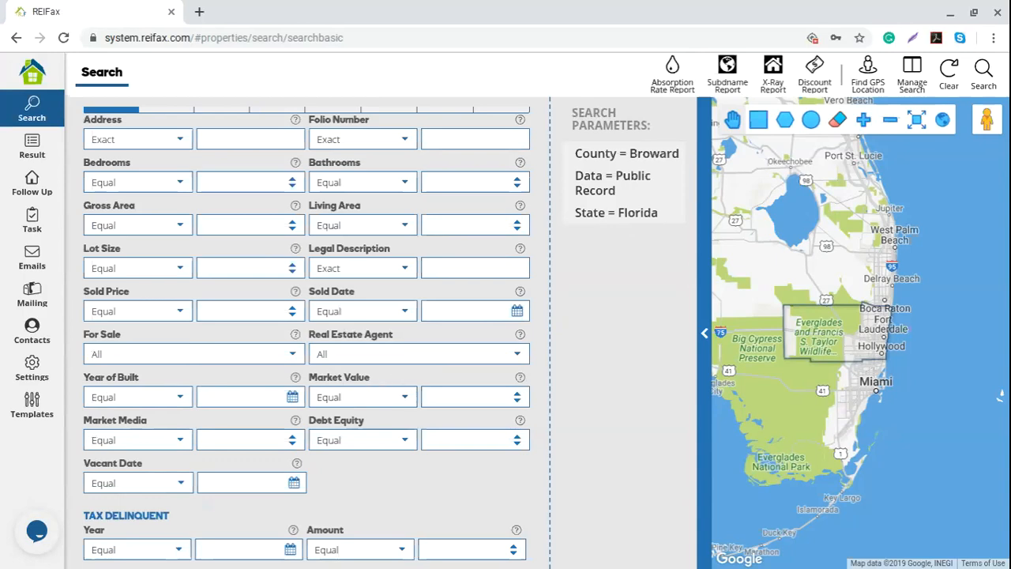
# - Set Market Value to Greater than 100000
pyautogui.click(400, 402)
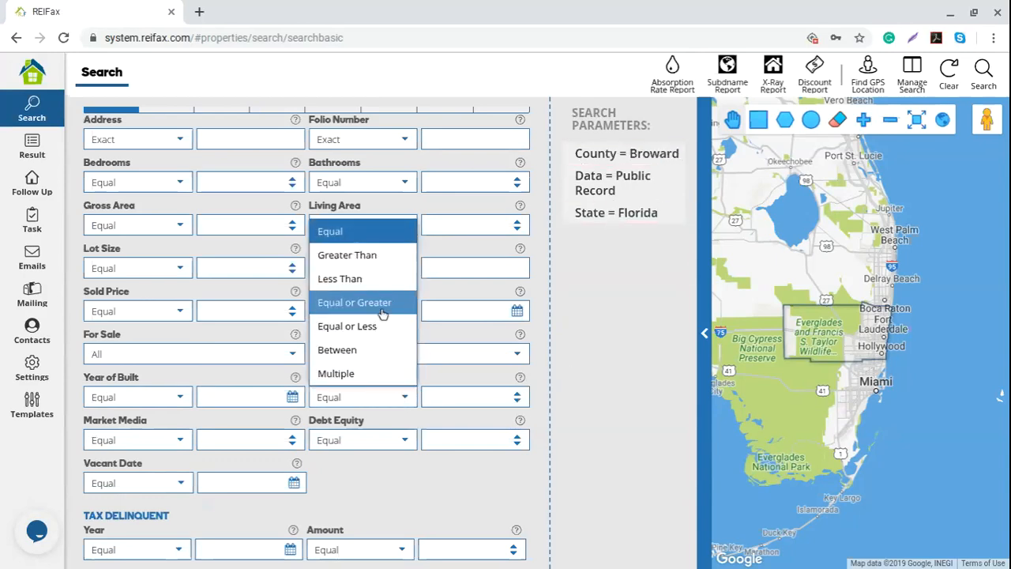
pyautogui.click(384, 255)
pyautogui.click(449, 392)
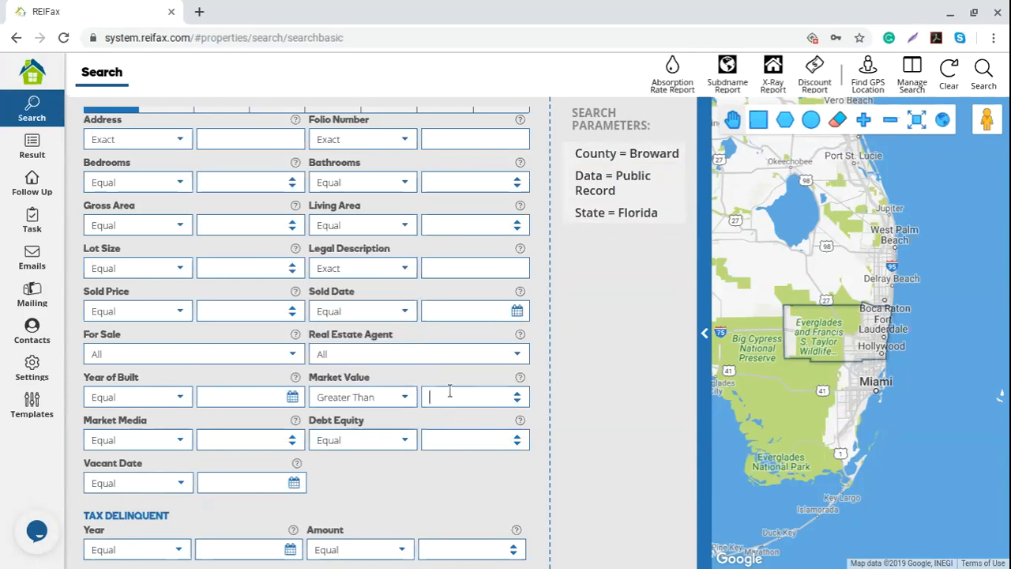
pyautogui.write('10')
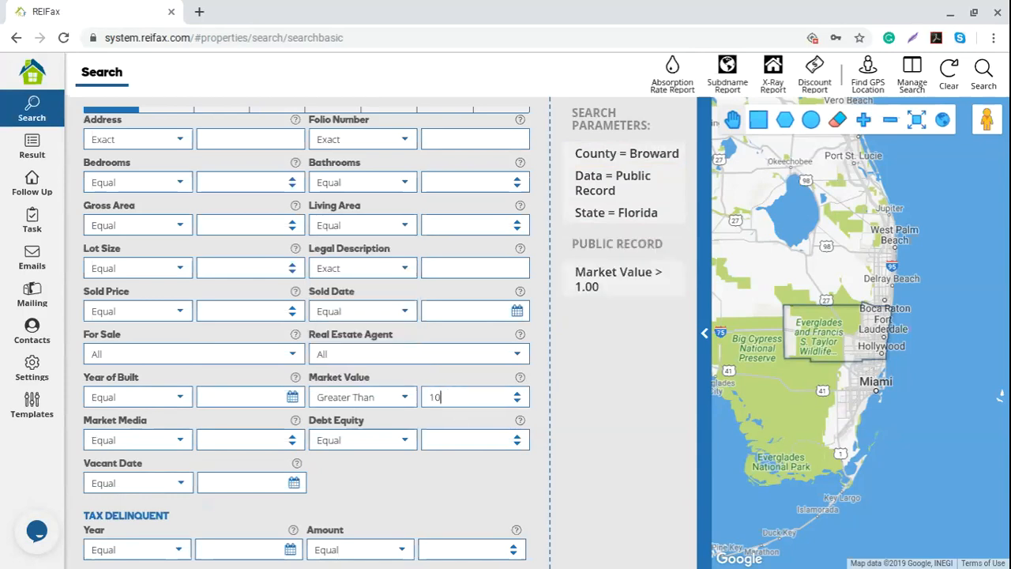
pyautogui.write('0000')
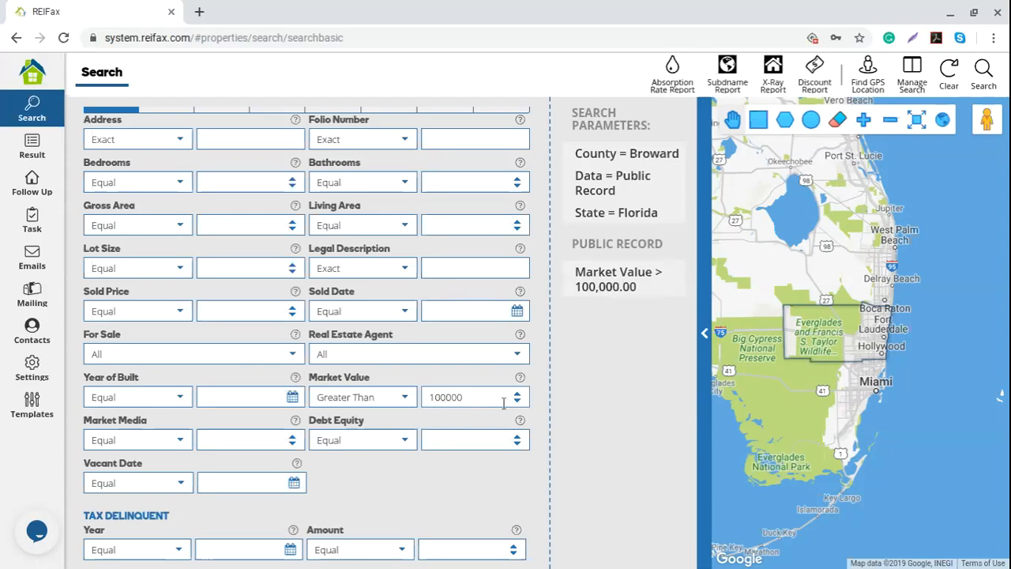
pyautogui.moveTo(477, 399); pyautogui.dragTo(413, 408)
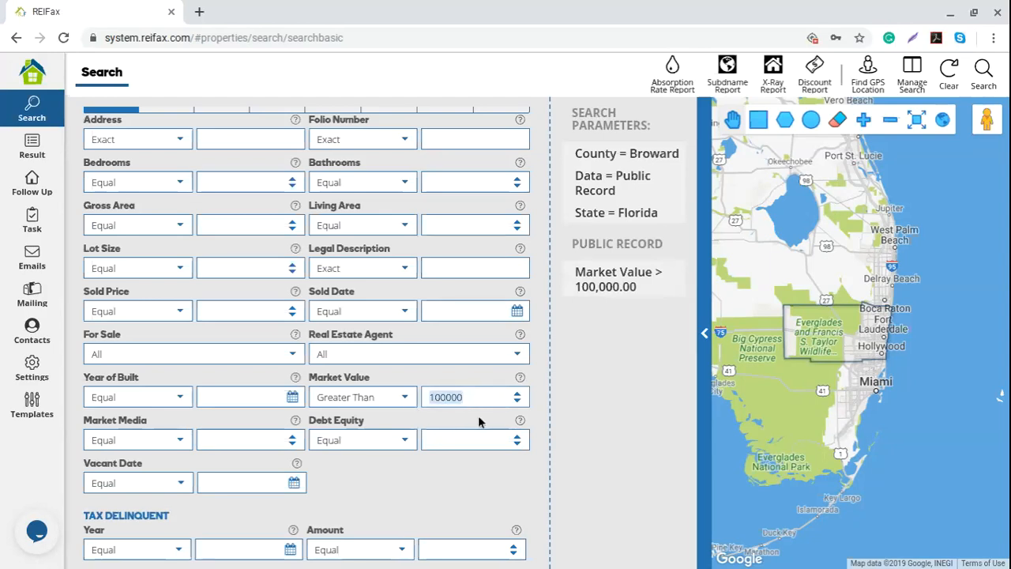
pyautogui.moveTo(474, 397); pyautogui.dragTo(433, 397)
# - Make Market Value a Between range up to 600000, then reset the operator to Equal
pyautogui.click(406, 399)
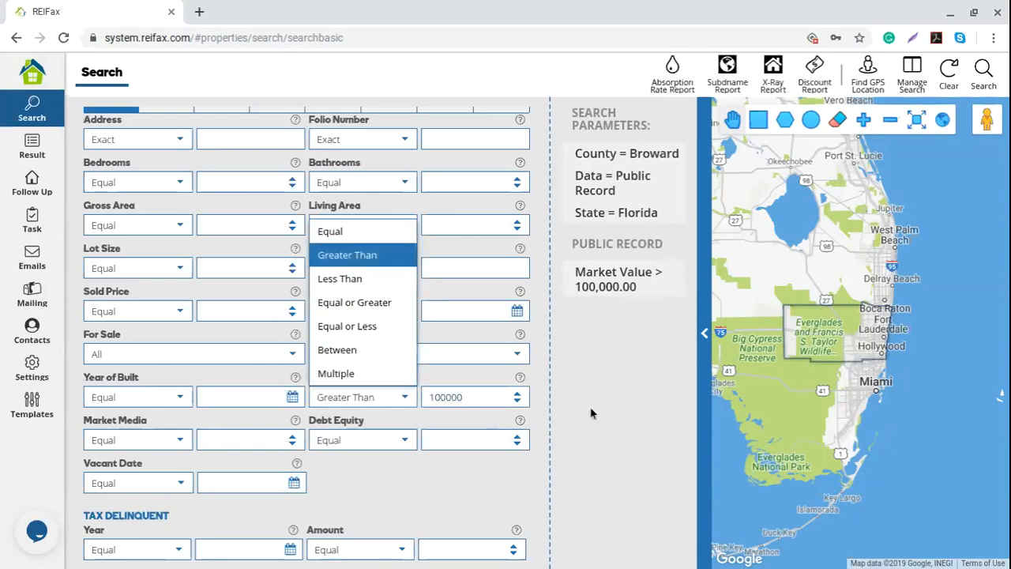
pyautogui.click(376, 354)
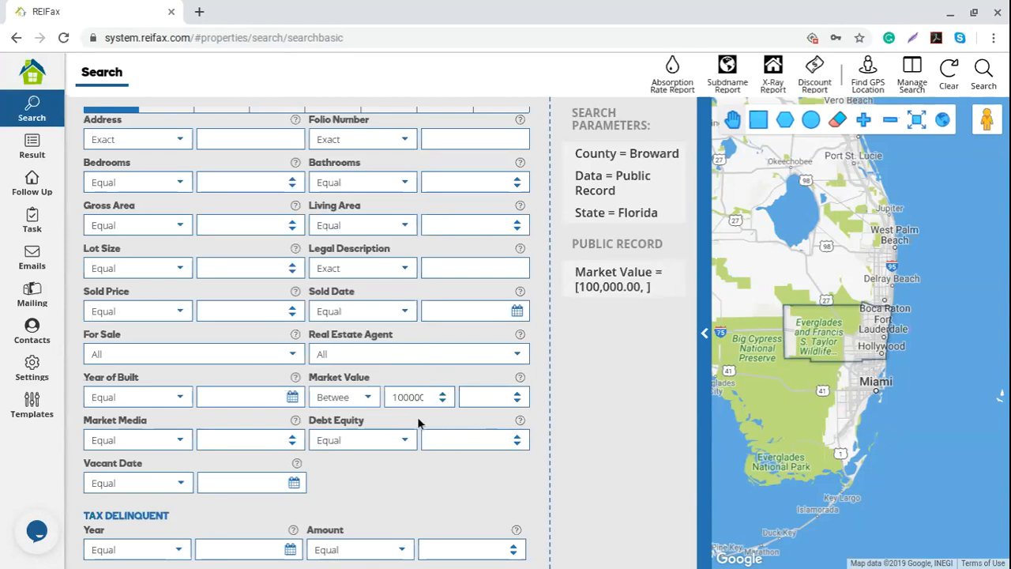
pyautogui.click(492, 398)
pyautogui.write('60')
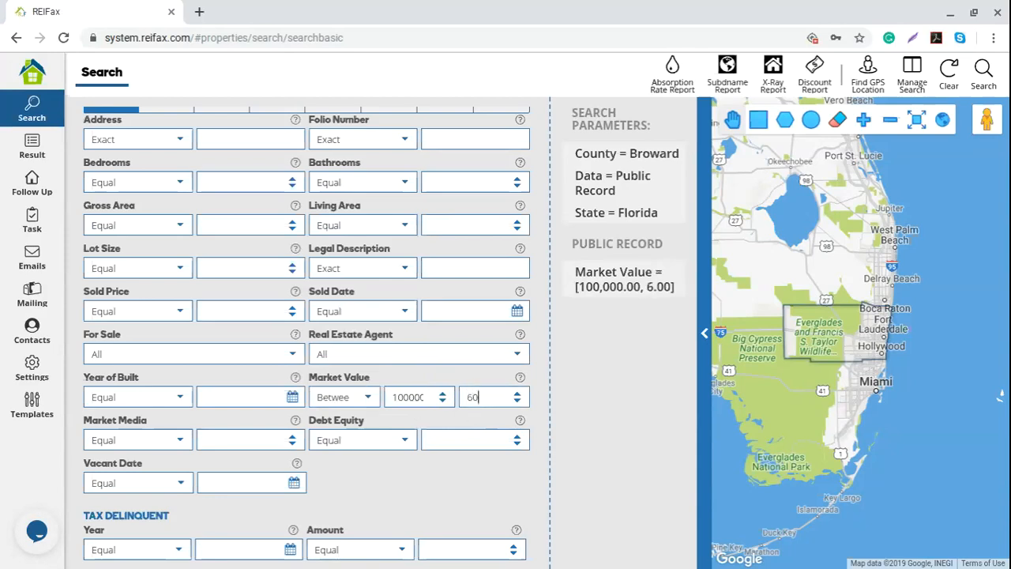
pyautogui.write('0000')
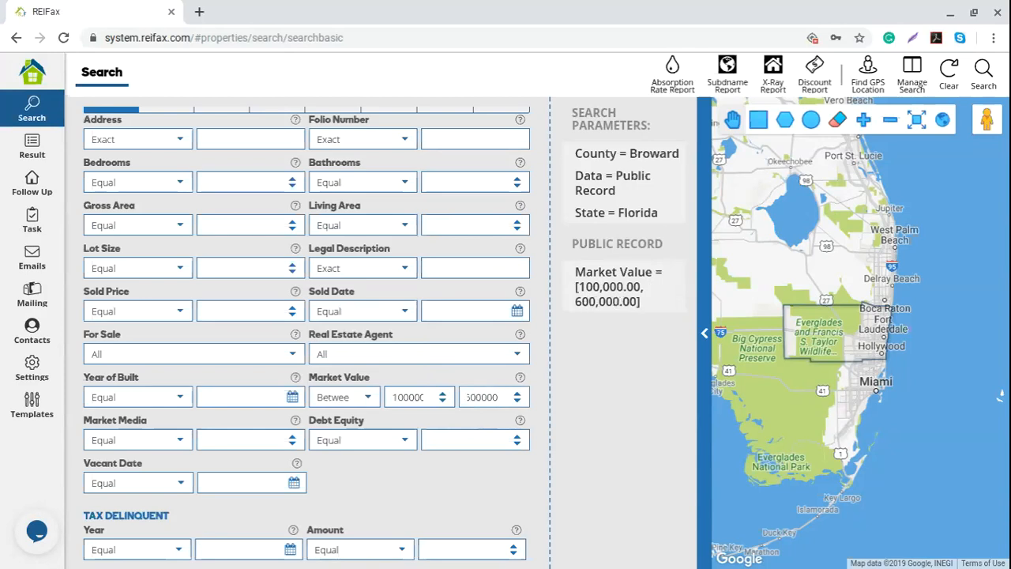
pyautogui.click(580, 428)
pyautogui.click(373, 397)
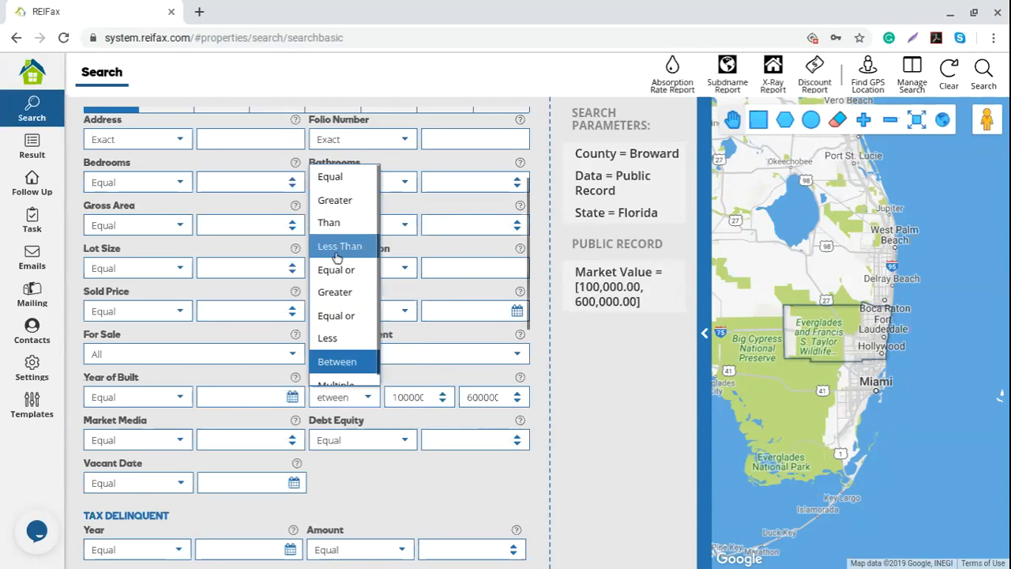
pyautogui.click(339, 180)
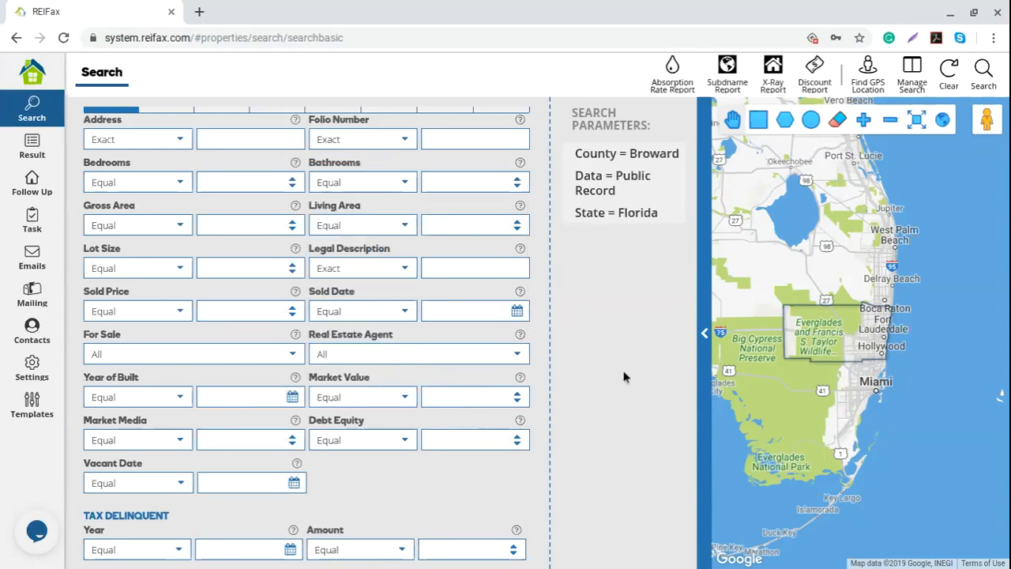
# - Enter 100 as the Debt Equity value, giving Debt Equity = 100.00
pyautogui.scroll(-1, 150, 428)
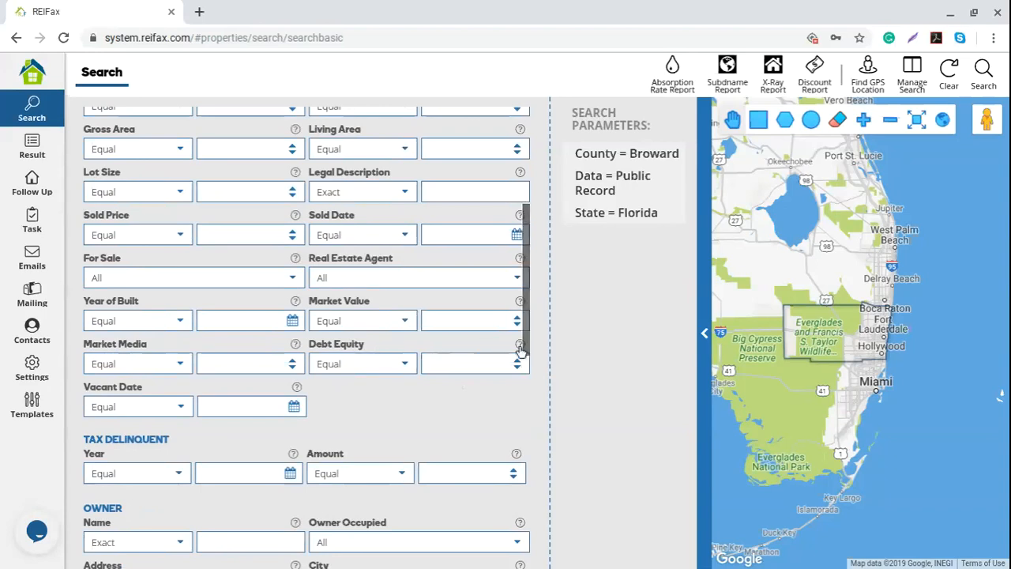
pyautogui.moveTo(521, 350)
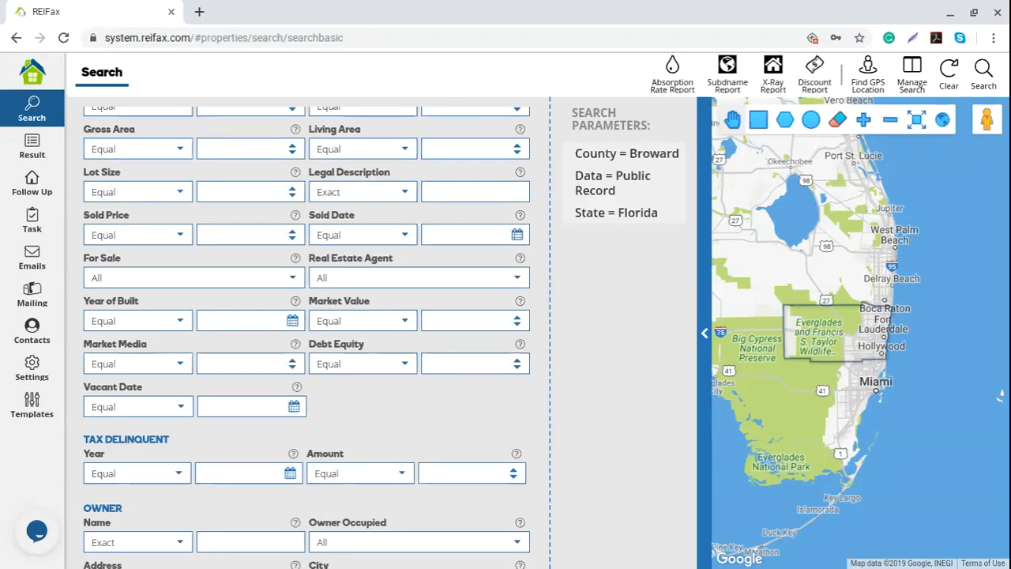
pyautogui.click(450, 364)
pyautogui.write('100')
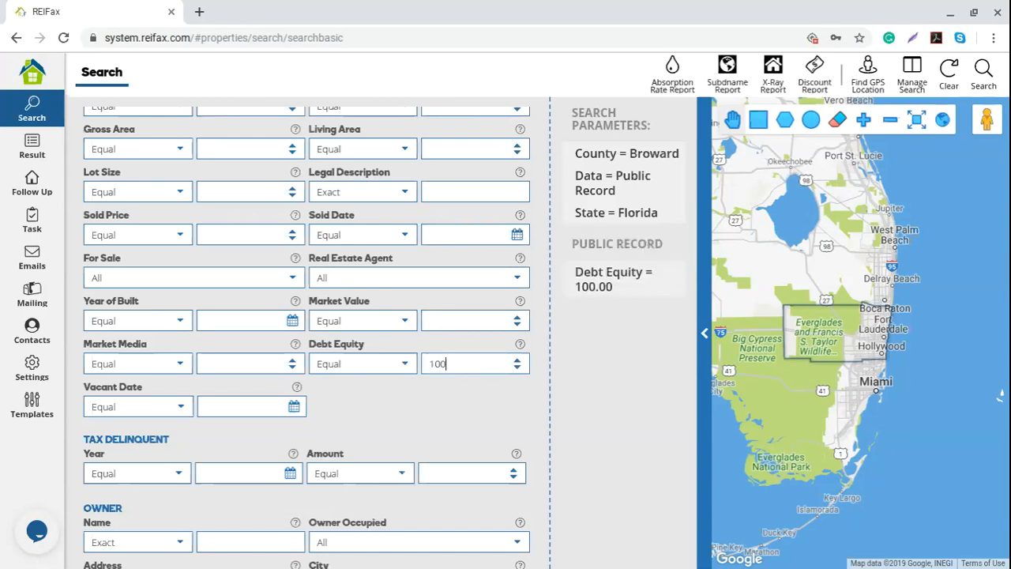
pyautogui.click(438, 411)
pyautogui.moveTo(646, 294)
pyautogui.click(407, 369)
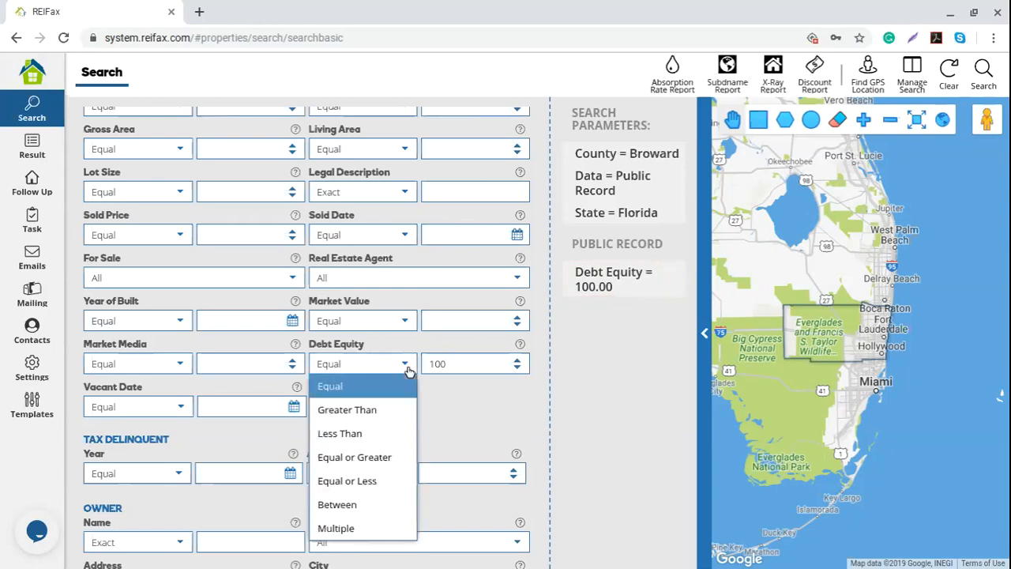
# - Change Debt Equity to Equal or Less -40, replacing a trial Equal or Greater 20
pyautogui.click(364, 457)
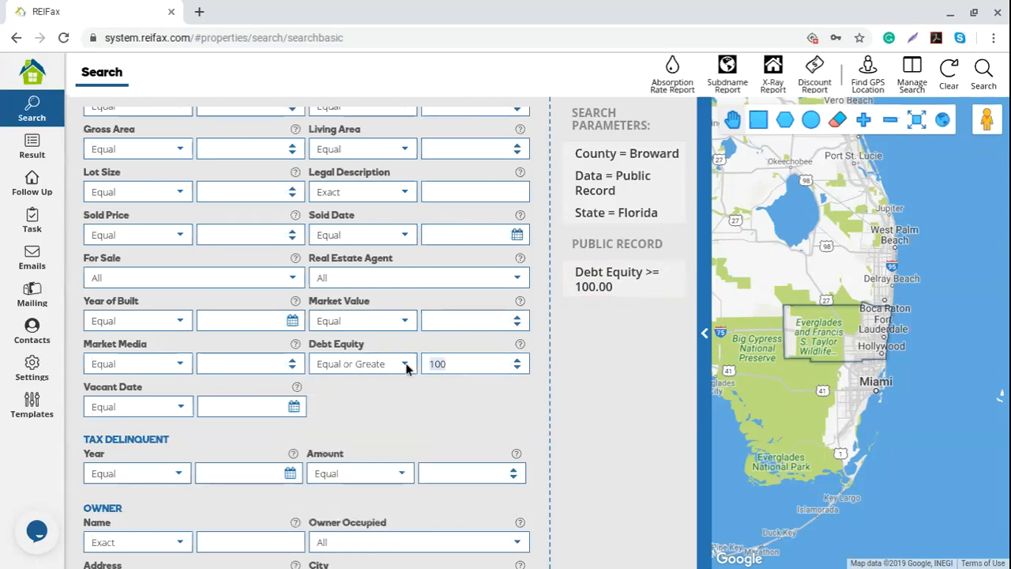
pyautogui.write('20')
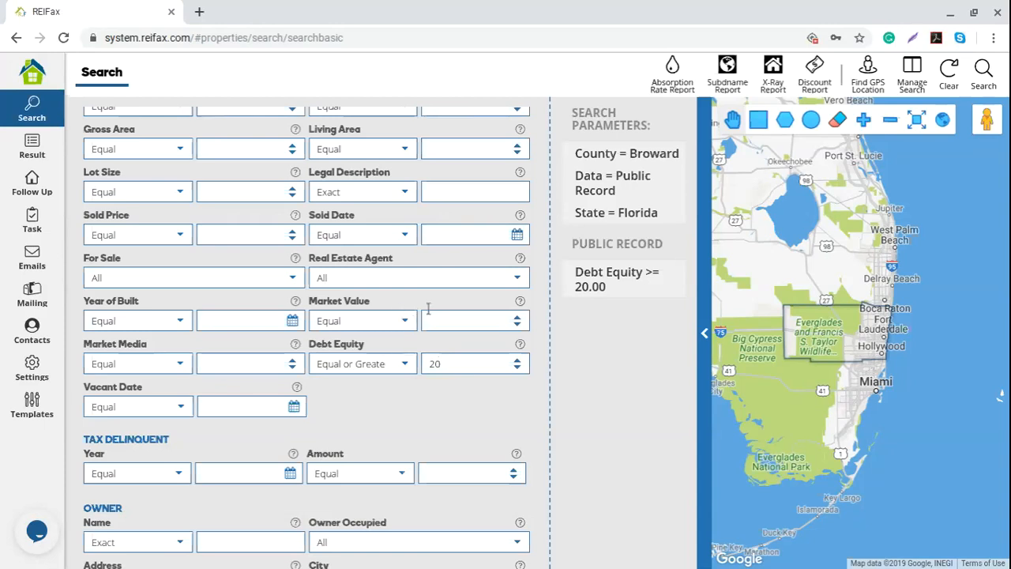
pyautogui.moveTo(447, 364); pyautogui.dragTo(422, 374)
pyautogui.click(405, 365)
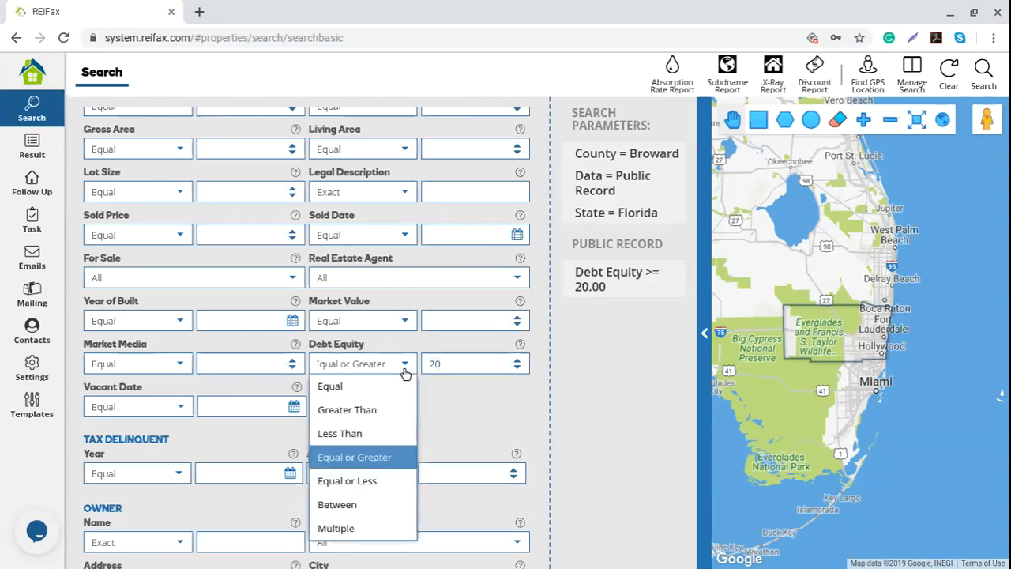
pyautogui.click(395, 480)
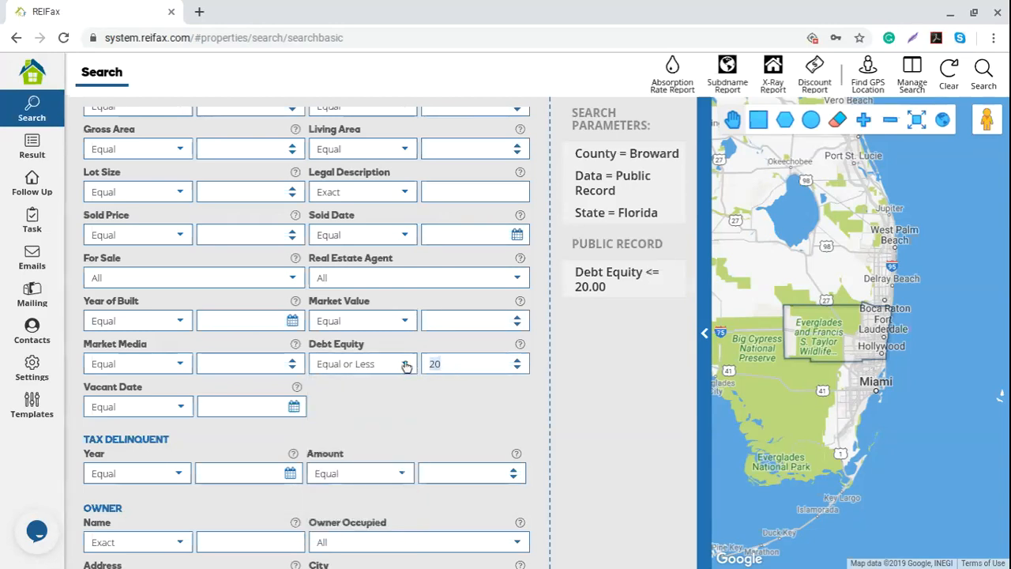
pyautogui.press('BackSpace')
pyautogui.write('-40')
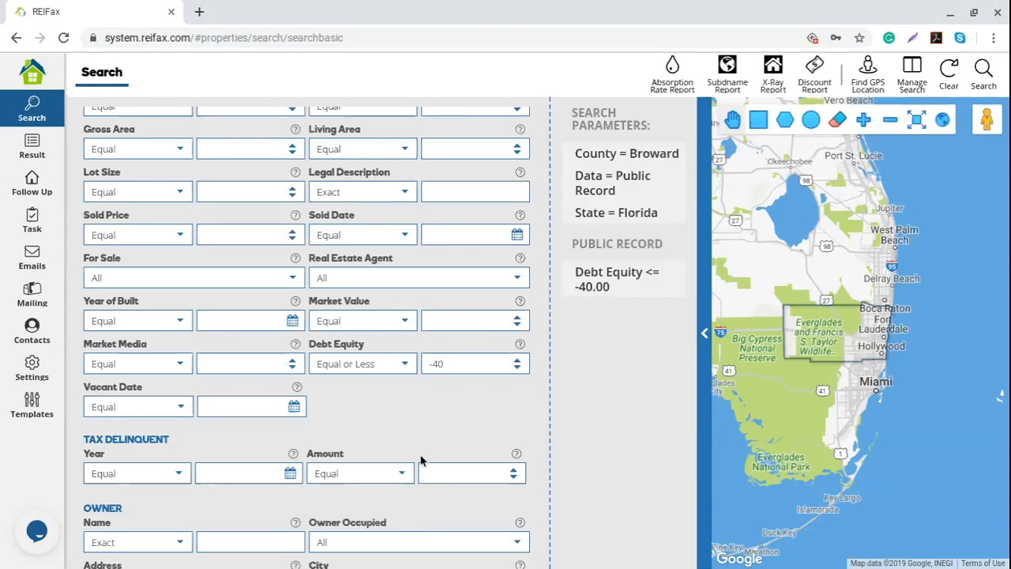
pyautogui.scroll(-2, 401, 383)
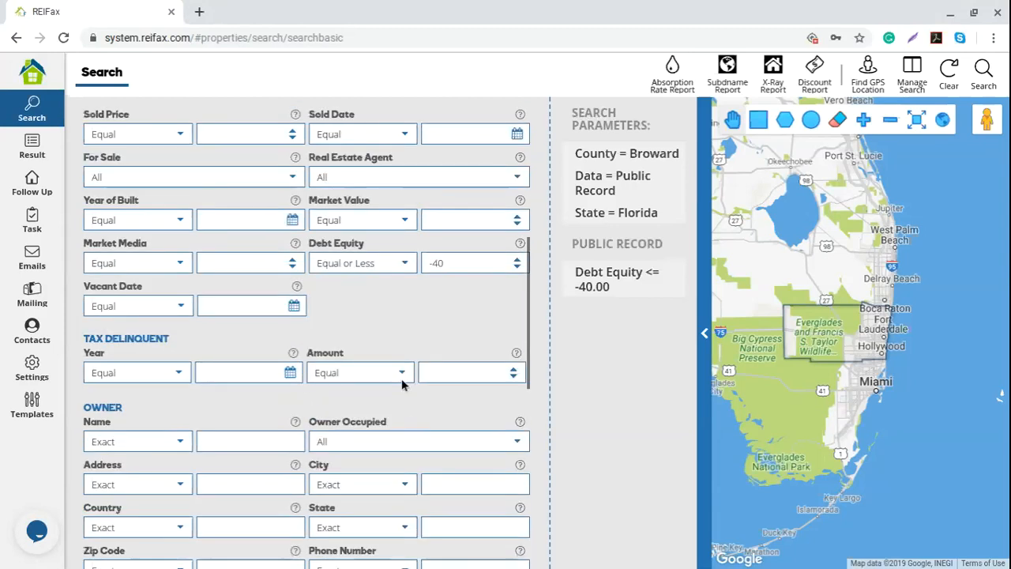
# - Set Vacant to Yes, leaving the Vacant Date operator unchanged
pyautogui.scroll(6, 401, 383)
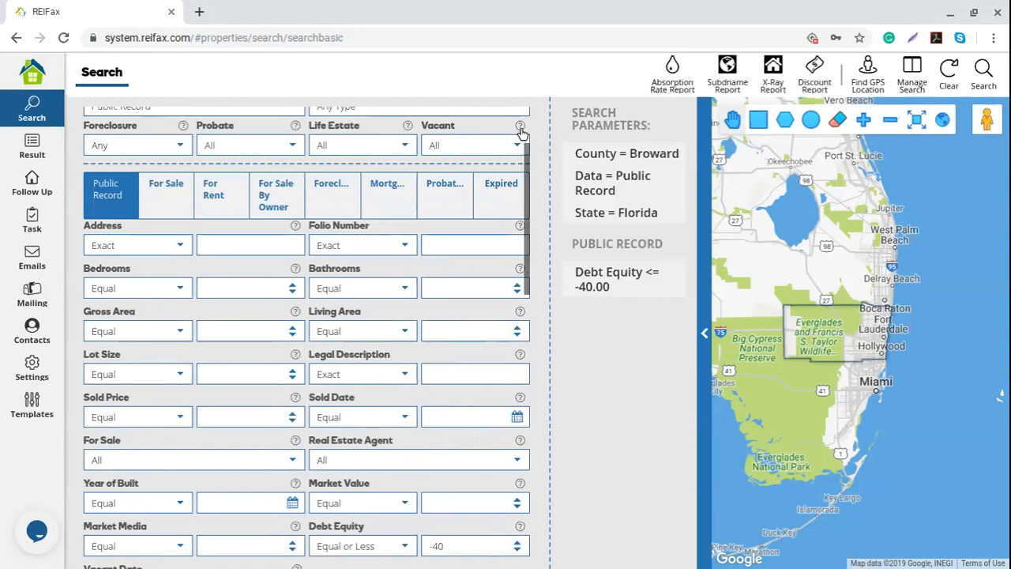
pyautogui.click(512, 151)
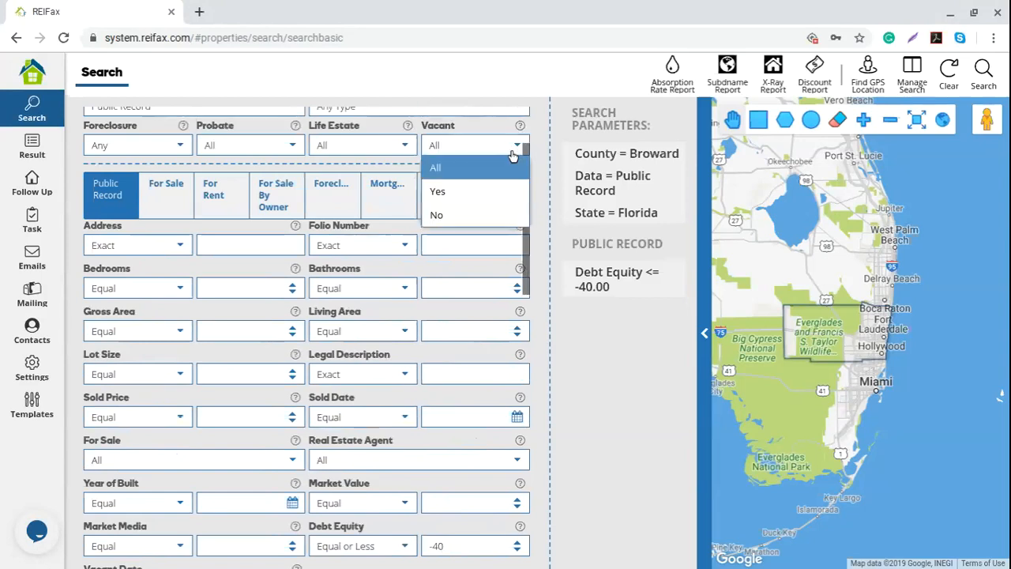
pyautogui.click(450, 191)
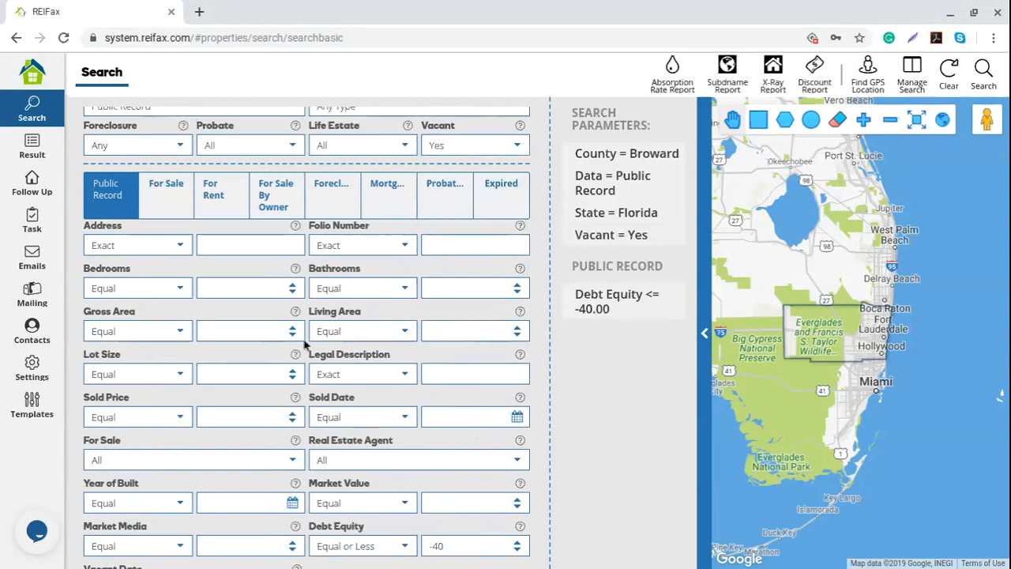
pyautogui.scroll(-3, 304, 343)
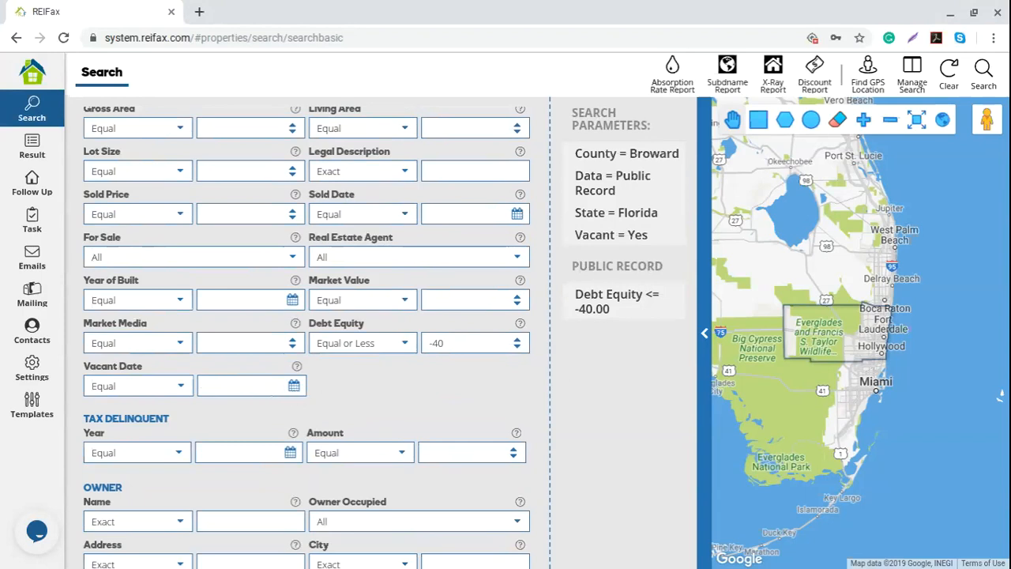
pyautogui.click(180, 387)
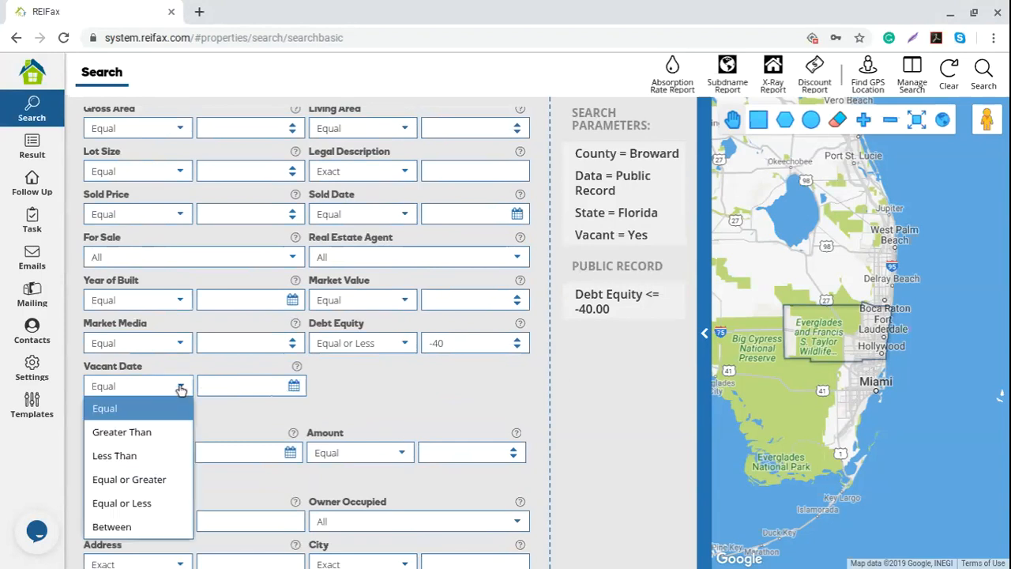
pyautogui.click(335, 413)
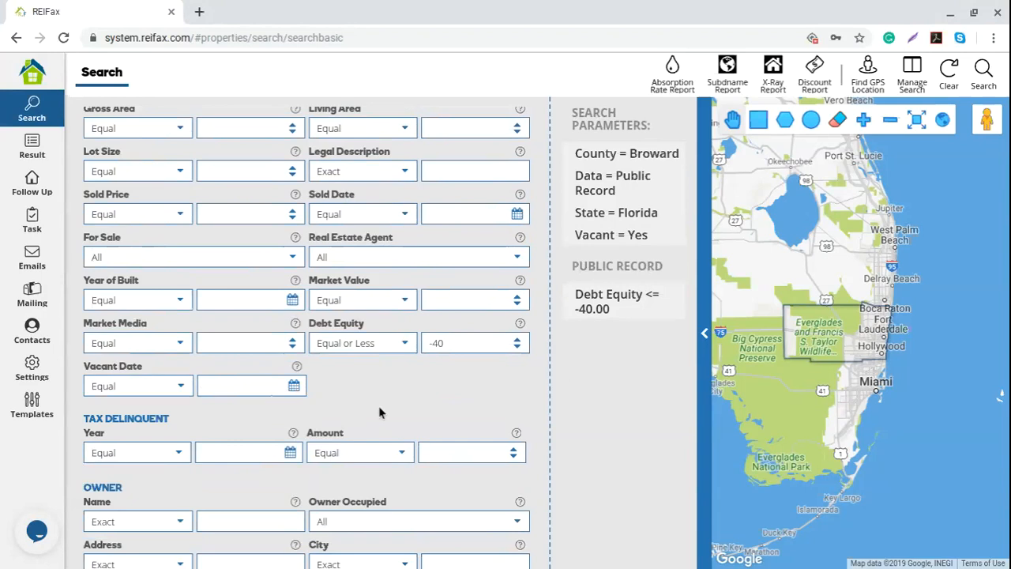
# - Remove the Debt Equity and Vacant = Yes parameters
pyautogui.click(677, 300)
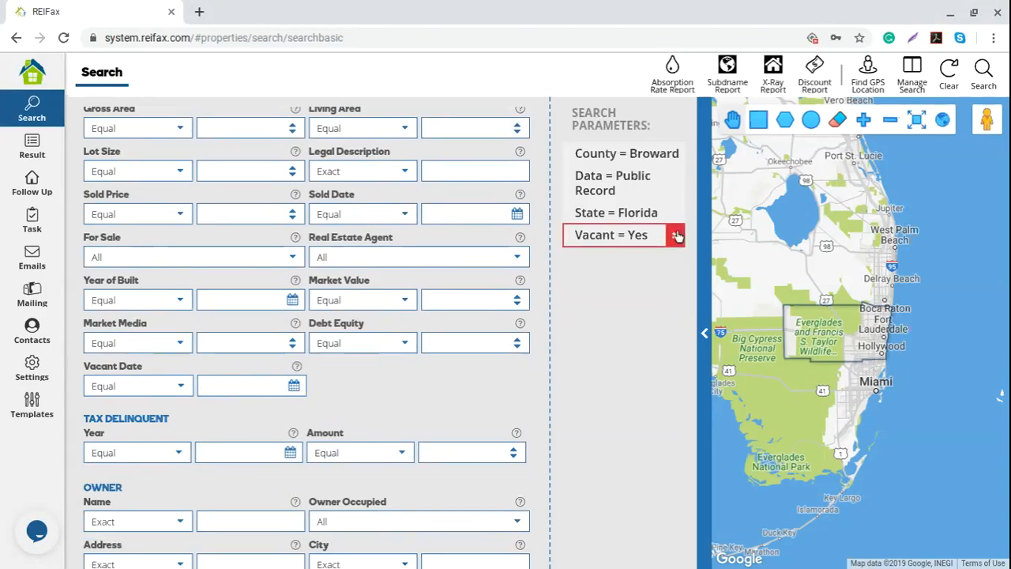
pyautogui.click(677, 236)
pyautogui.scroll(-5, 442, 379)
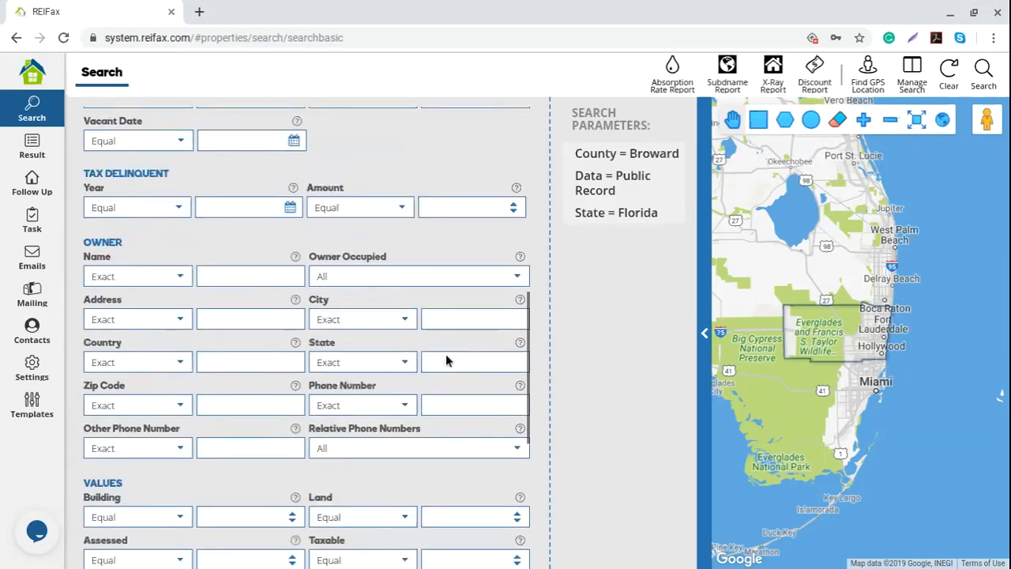
# - Set the Tax Delinquent Year to Equal or Greater 2014 via the year picker
pyautogui.scroll(-1, 447, 357)
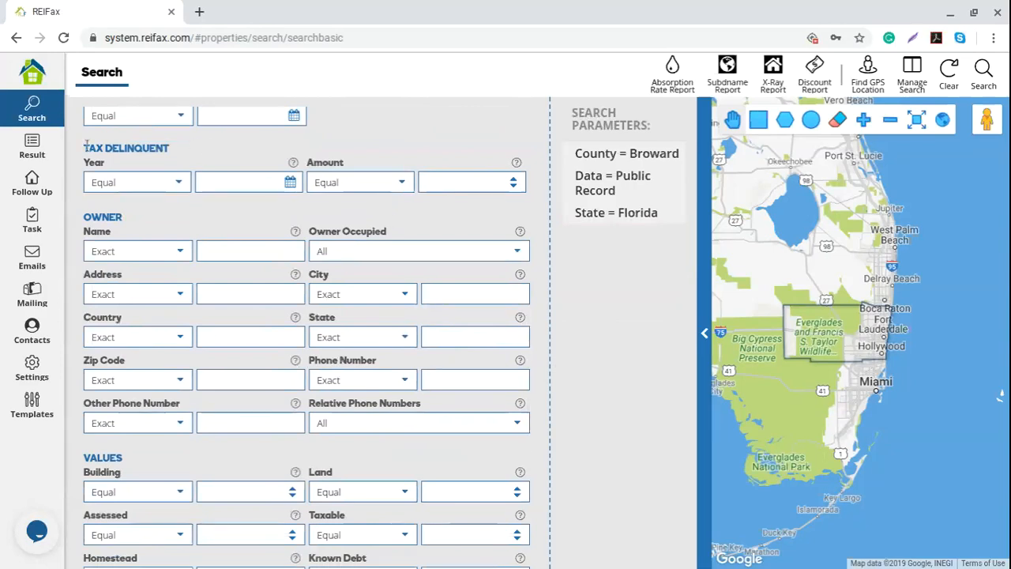
pyautogui.moveTo(85, 147); pyautogui.dragTo(174, 150)
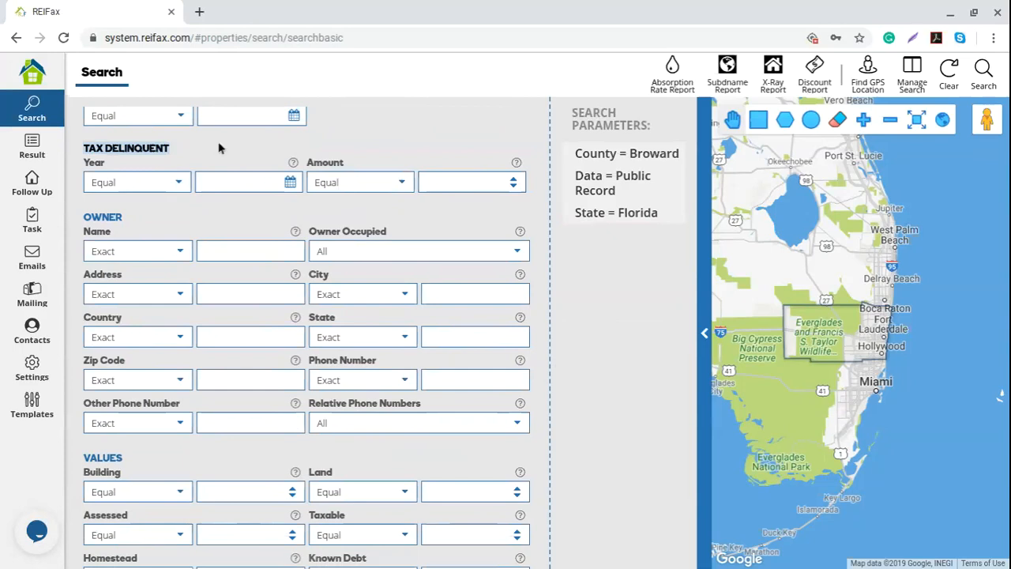
pyautogui.click(168, 183)
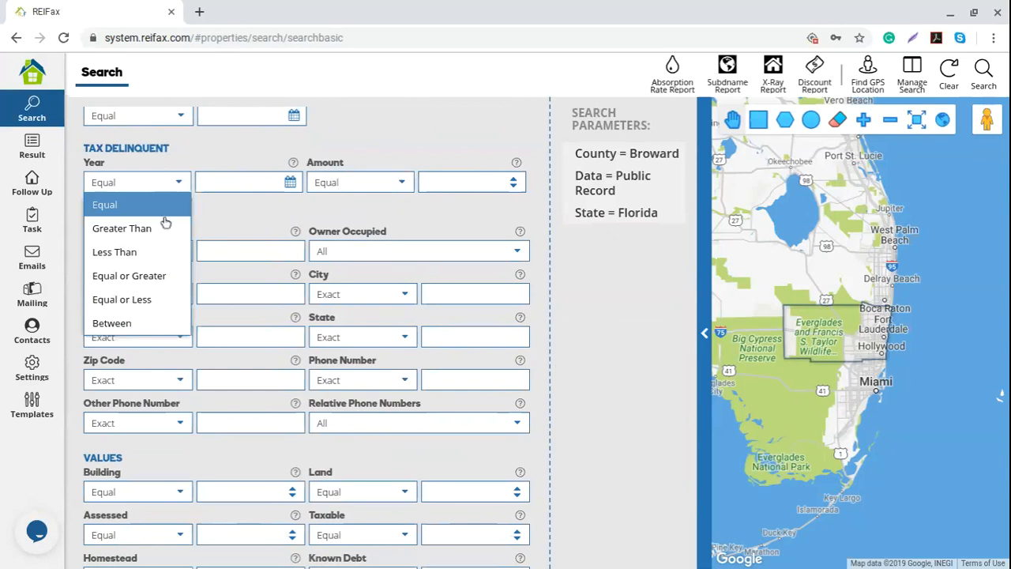
pyautogui.click(165, 274)
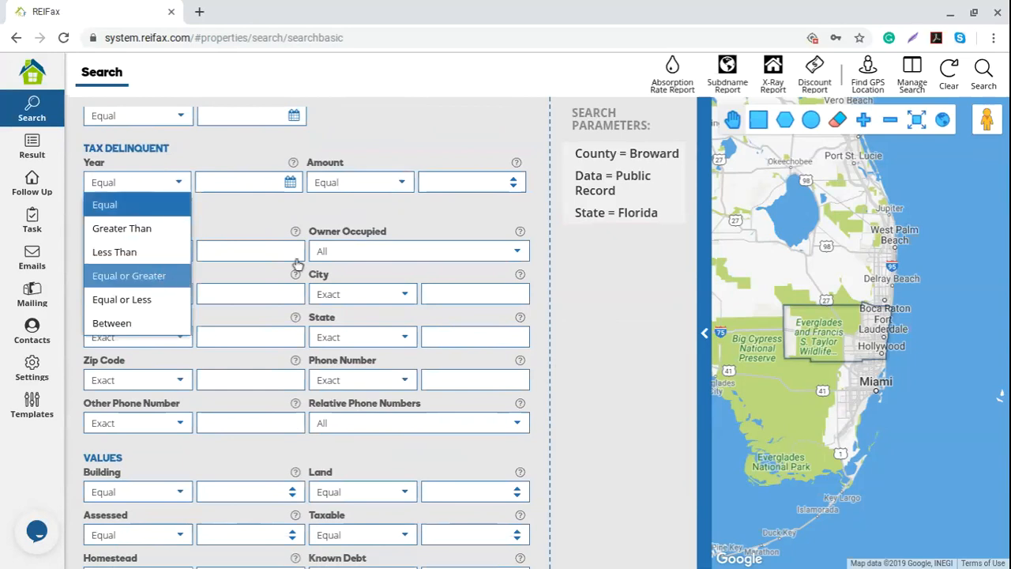
pyautogui.click(290, 183)
pyautogui.click(225, 210)
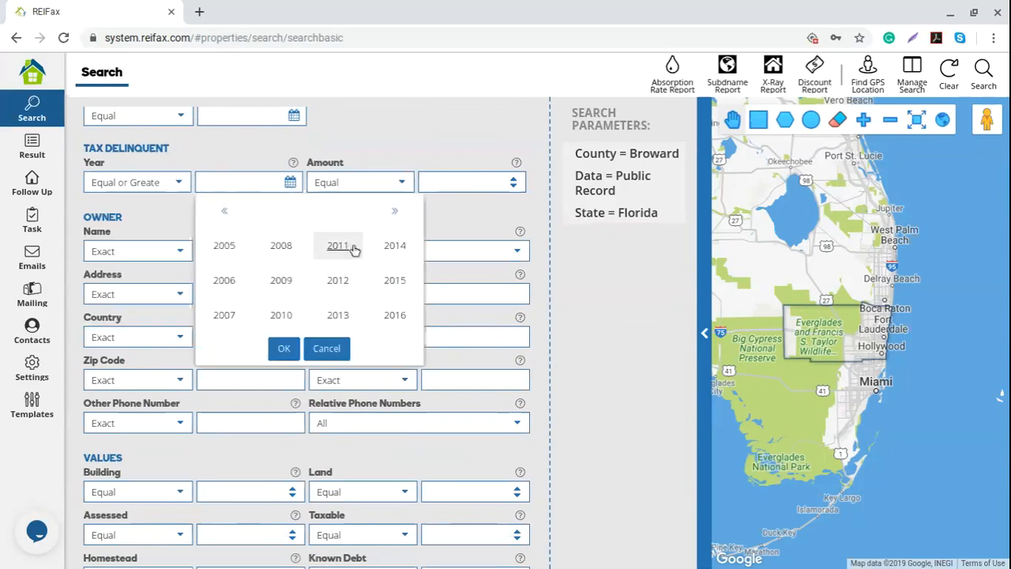
pyautogui.click(395, 247)
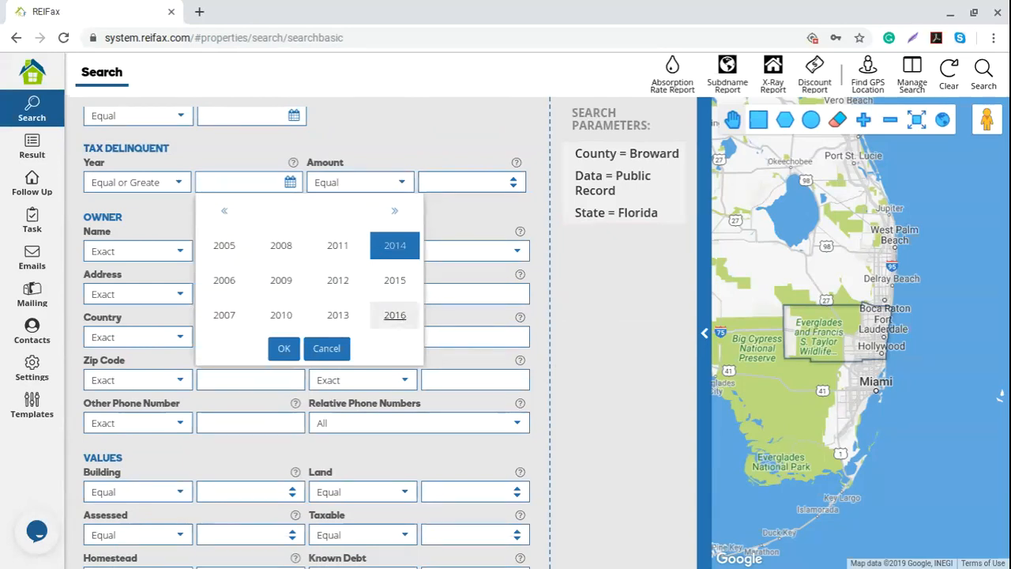
pyautogui.click(284, 349)
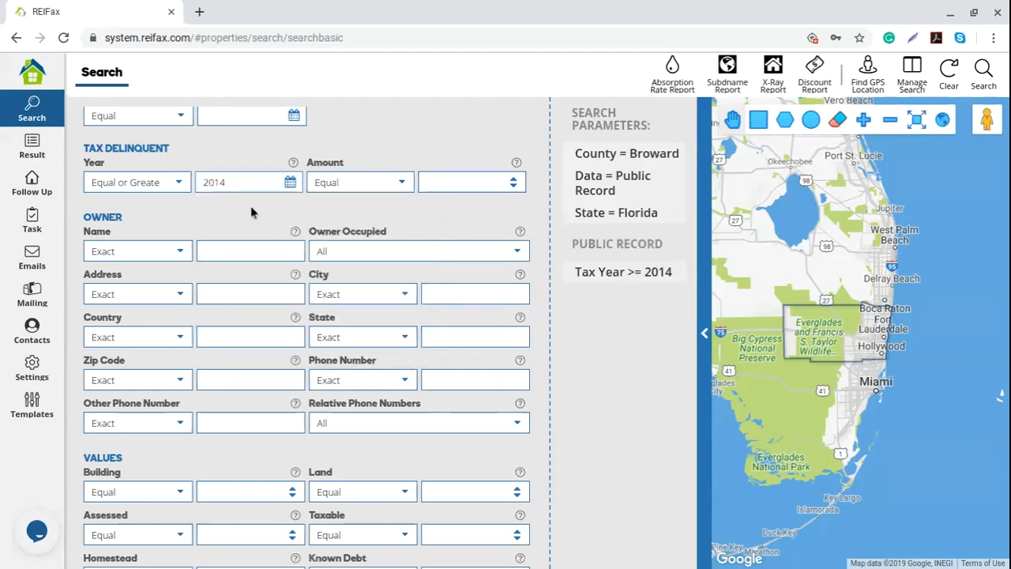
# - Set the Tax Delinquent Amount to Equal or Greater 1000
pyautogui.click(453, 176)
pyautogui.write('1000')
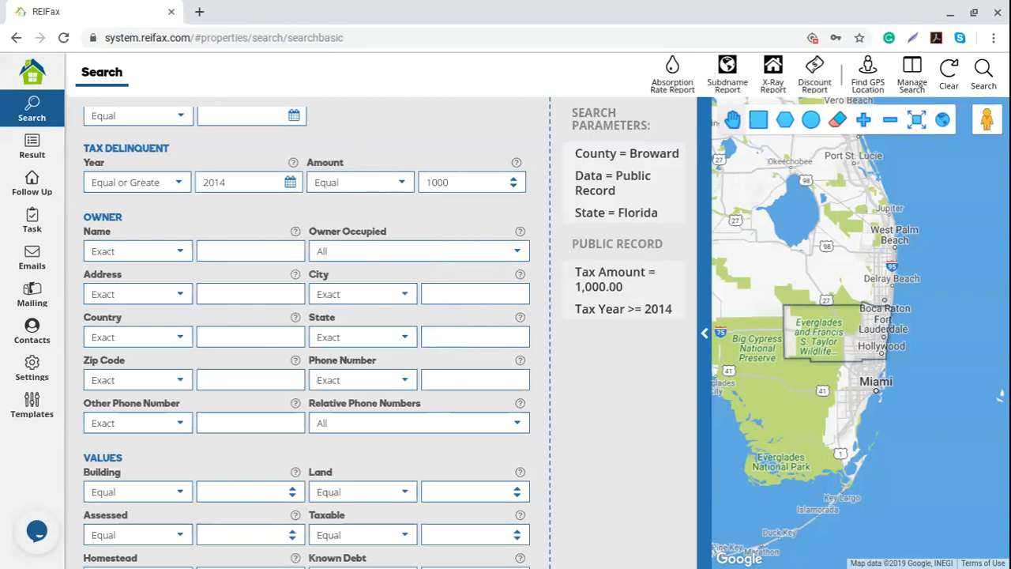
pyautogui.click(393, 186)
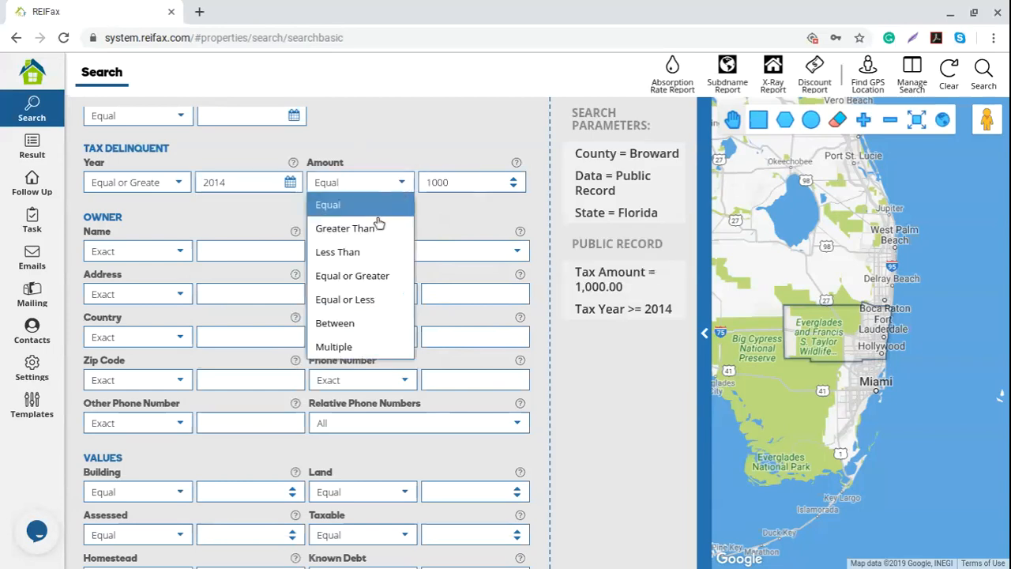
pyautogui.click(383, 301)
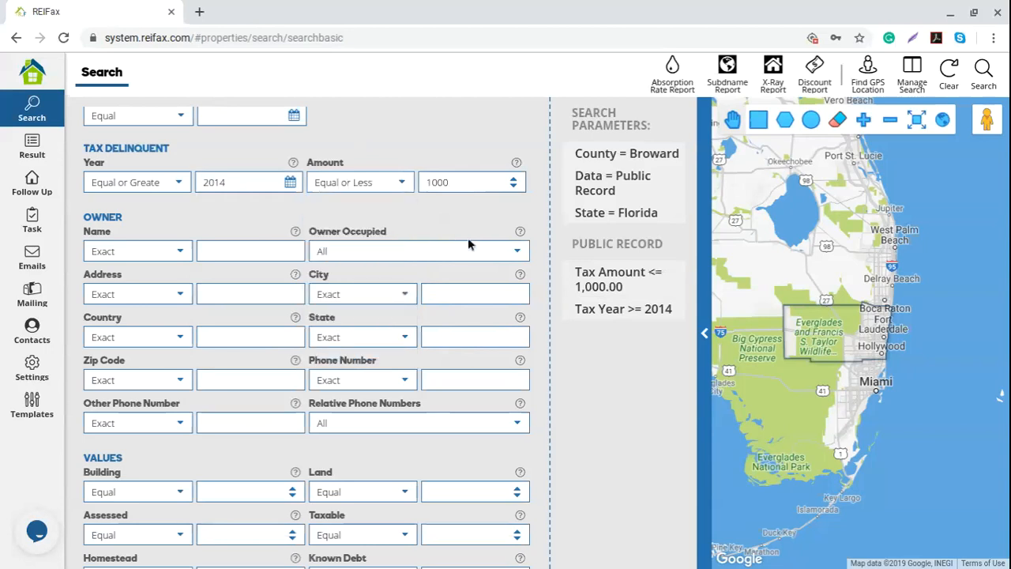
pyautogui.click(404, 183)
pyautogui.click(391, 273)
pyautogui.doubleClick(468, 183)
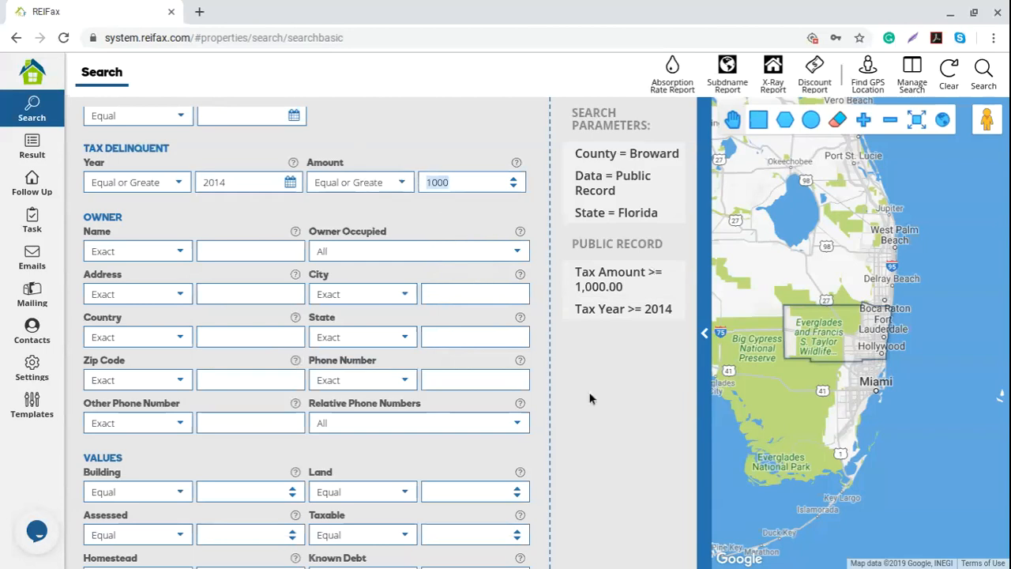
pyautogui.moveTo(86, 217); pyautogui.dragTo(257, 227)
pyautogui.scroll(-2, 257, 225)
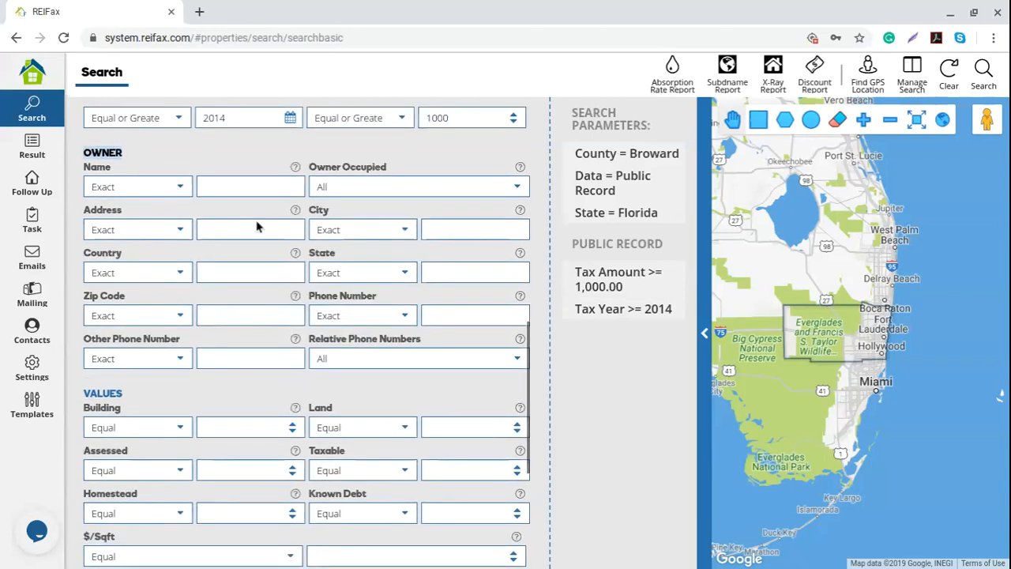
pyautogui.scroll(-1, 257, 221)
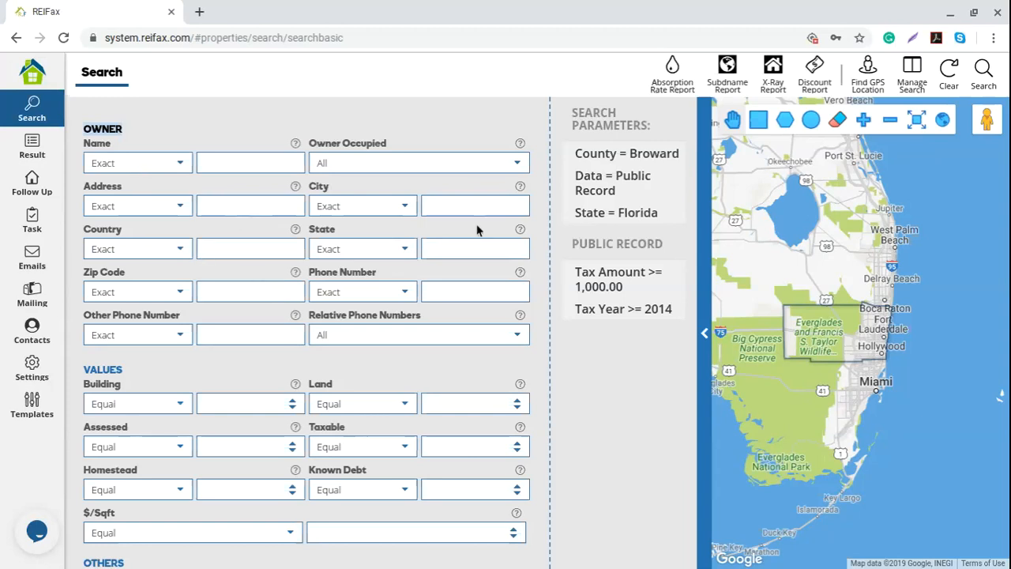
pyautogui.click(513, 166)
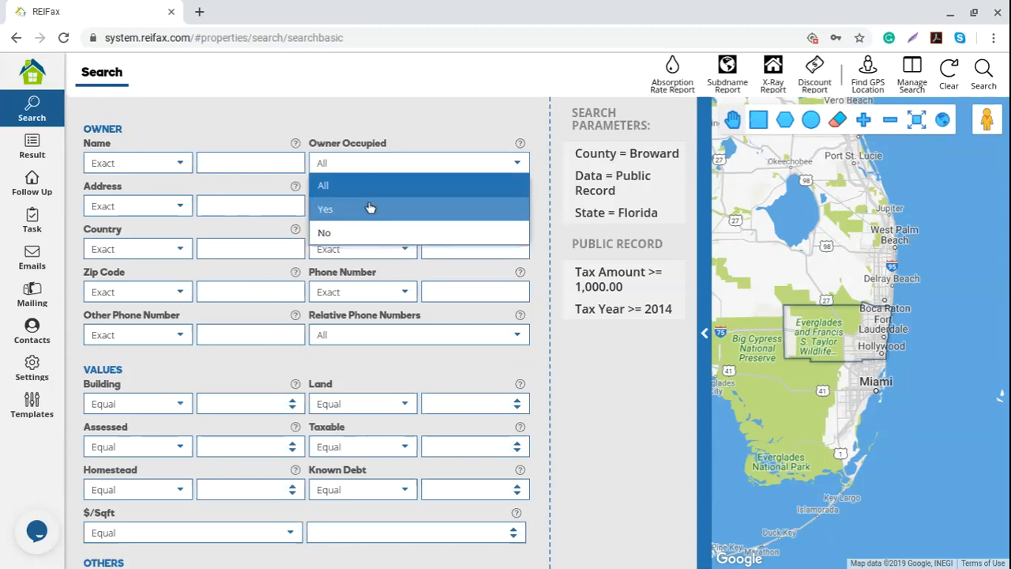
pyautogui.scroll(-1, 488, 343)
pyautogui.scroll(-1, 215, 358)
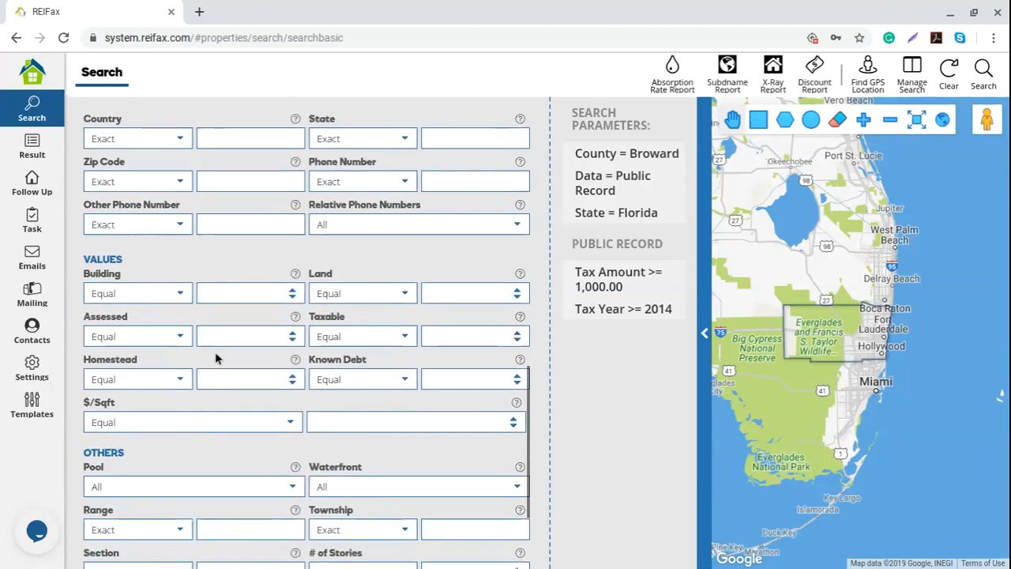
pyautogui.scroll(-2, 215, 358)
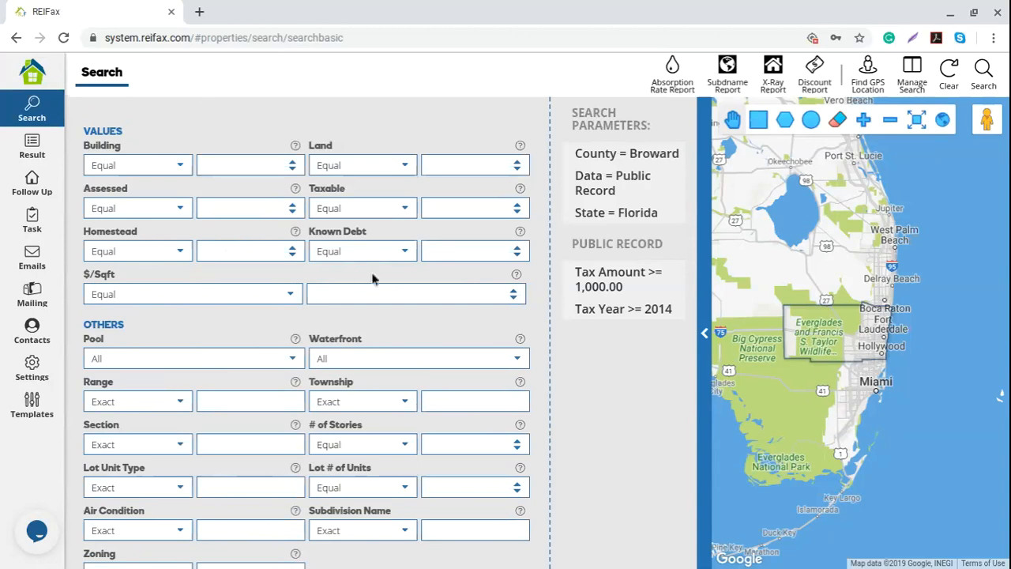
# - Remove the Tax Year >= 2014 and Tax Amount >= 1,000.00 parameters
pyautogui.click(666, 309)
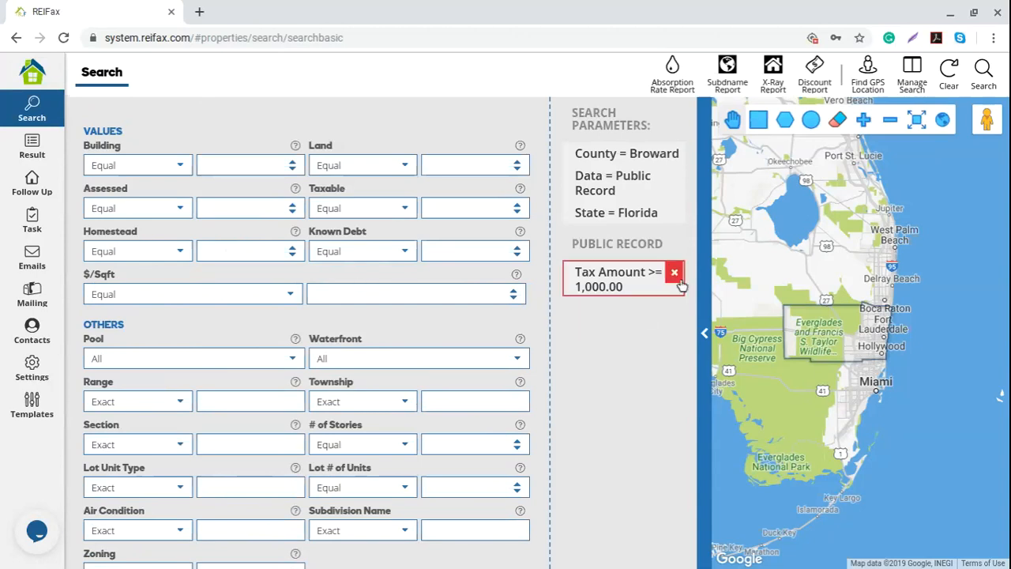
pyautogui.click(676, 272)
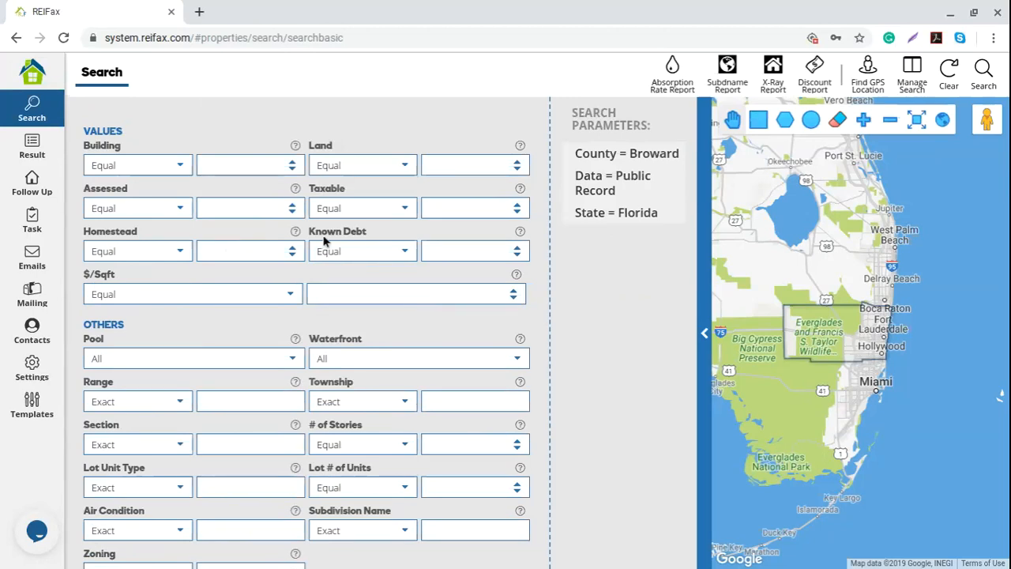
pyautogui.scroll(3, 372, 262)
pyautogui.scroll(5, 372, 234)
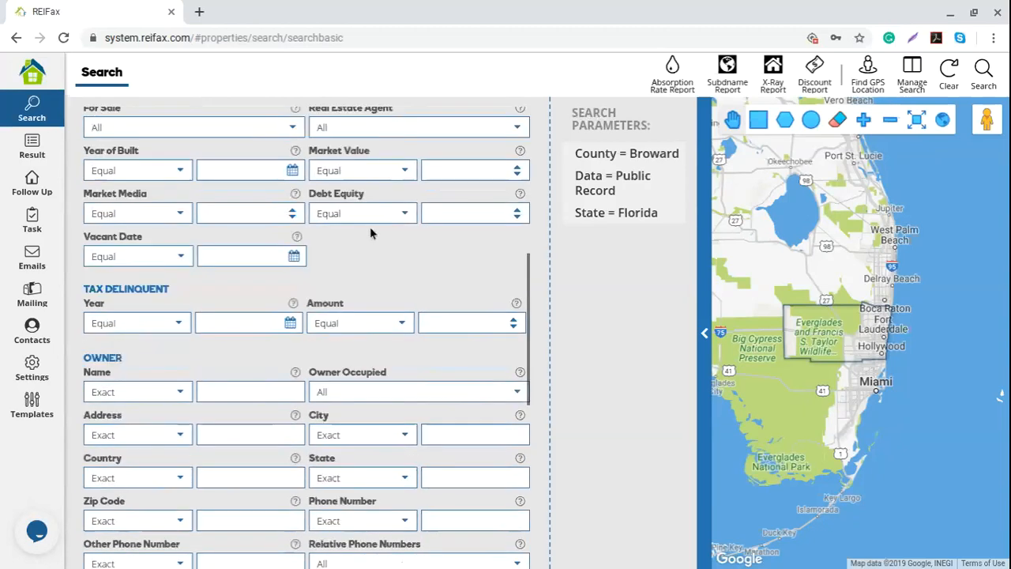
pyautogui.scroll(-6, 372, 234)
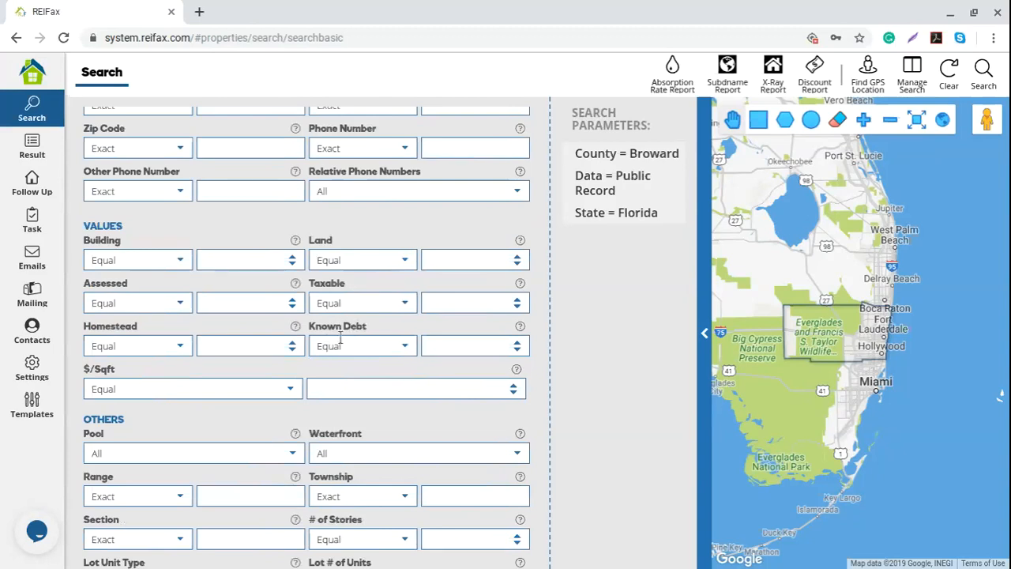
# - Set Known Debt to Equal or Less 400000, correcting a trial Equal or Greater 200000
pyautogui.click(408, 350)
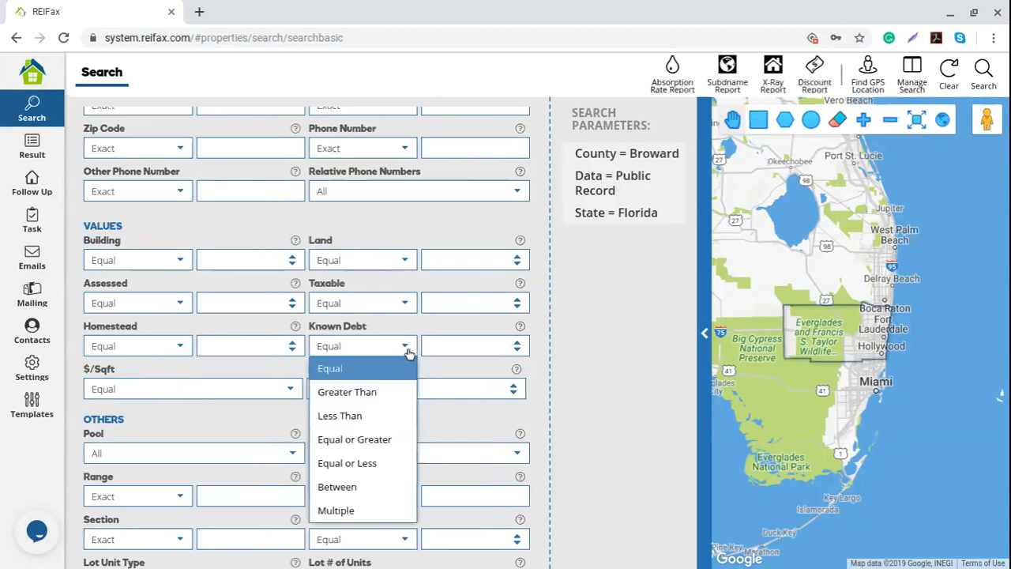
pyautogui.click(397, 447)
pyautogui.click(453, 346)
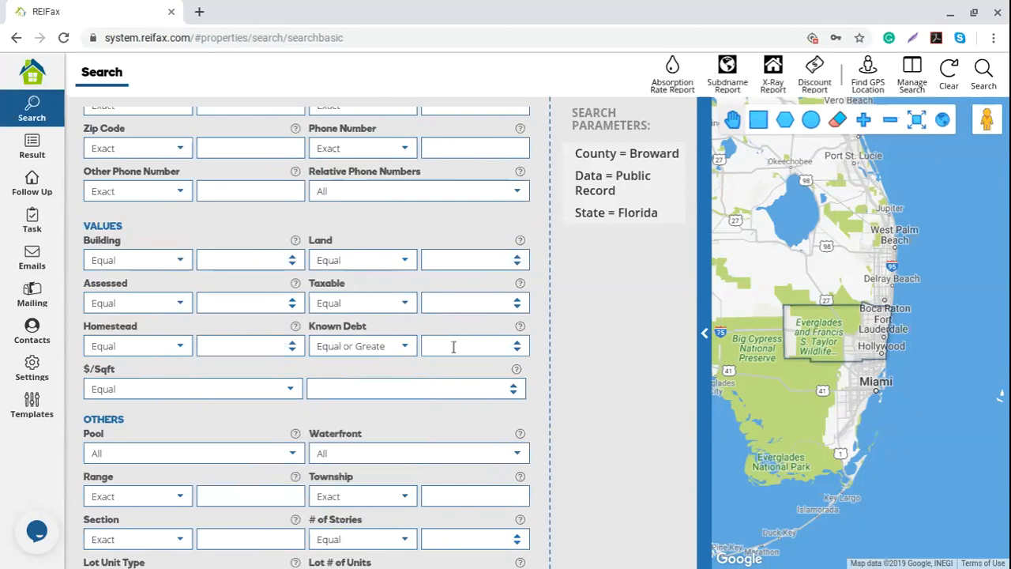
pyautogui.write('20000')
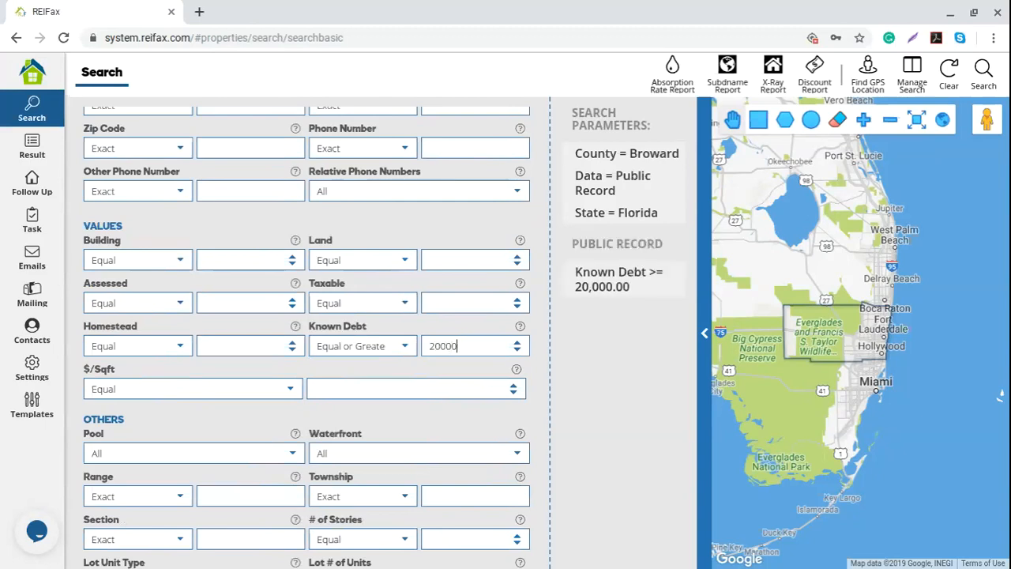
pyautogui.write('0')
pyautogui.click(405, 350)
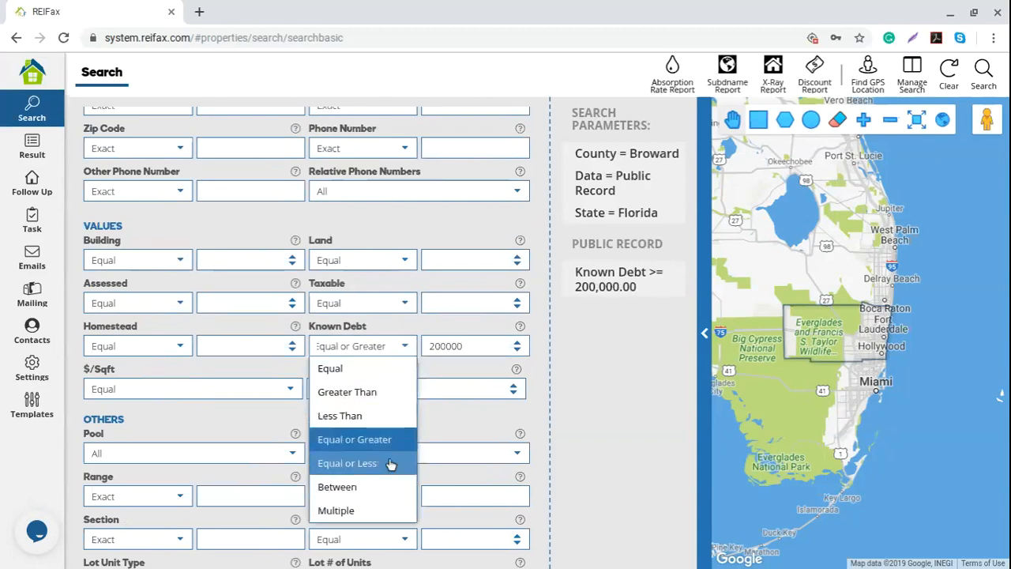
pyautogui.click(390, 464)
pyautogui.click(434, 345)
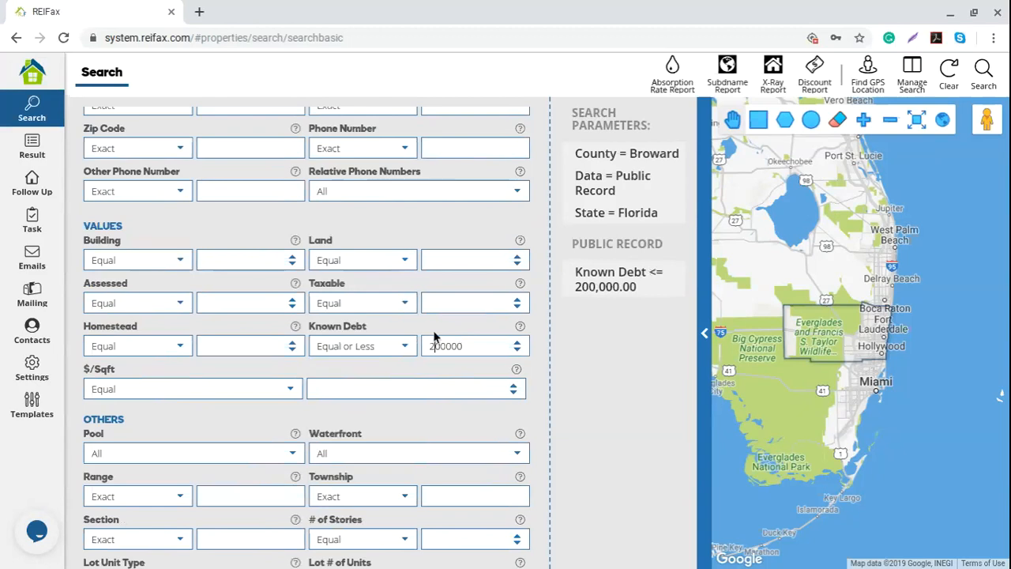
pyautogui.press('BackSpace')
pyautogui.write('4')
pyautogui.moveTo(601, 291)
pyautogui.scroll(-3, 327, 424)
# - Scroll down the form, leaving the Pool filter at All
pyautogui.scroll(-1, 320, 416)
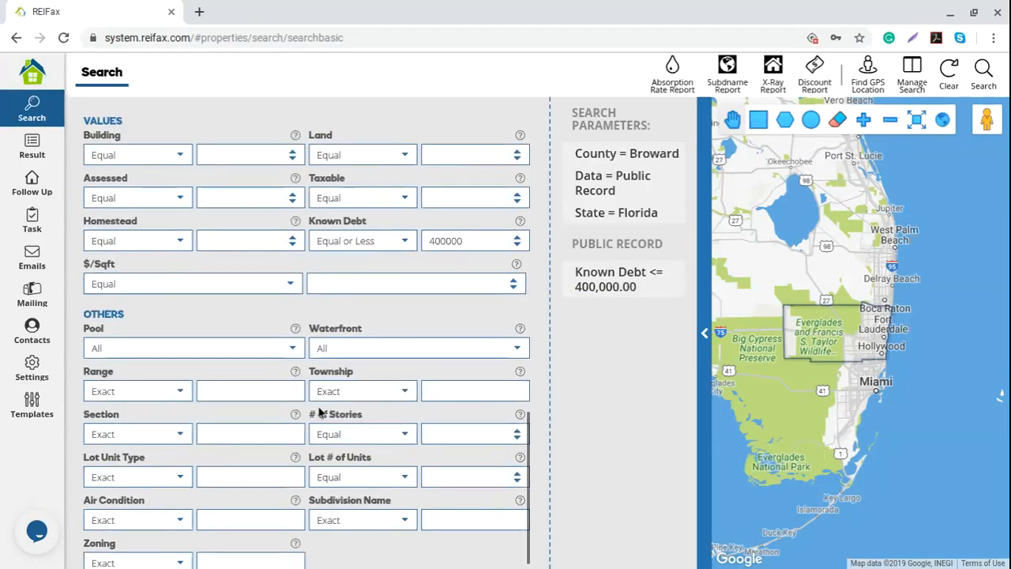
pyautogui.moveTo(124, 304); pyautogui.dragTo(82, 304)
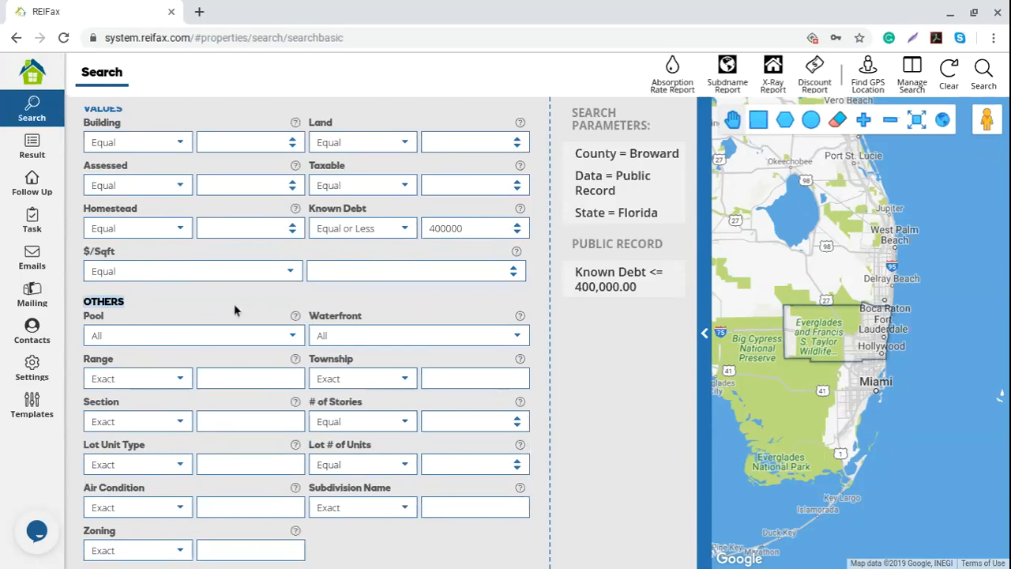
pyautogui.click(291, 338)
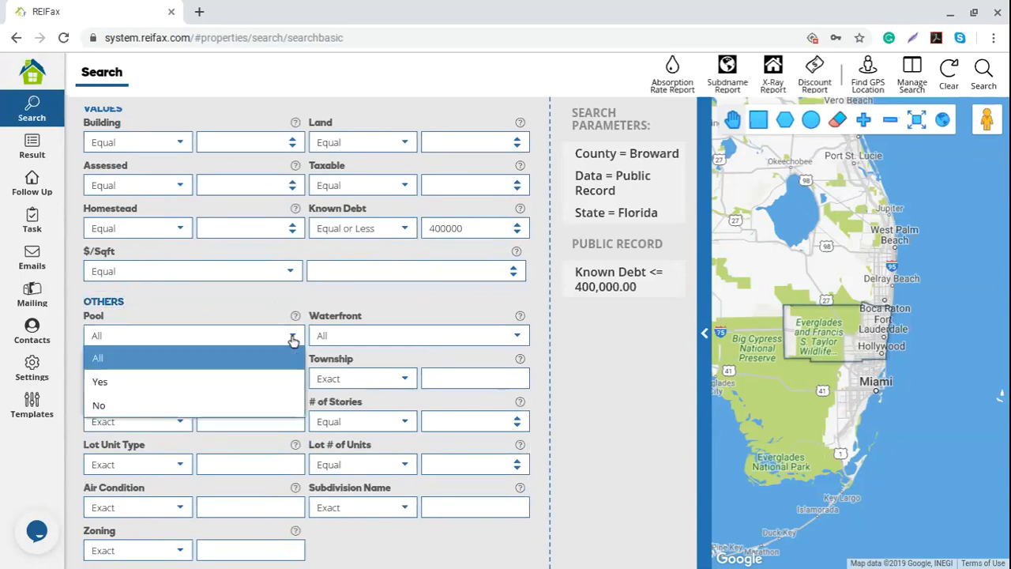
pyautogui.click(257, 300)
pyautogui.scroll(-2, 525, 344)
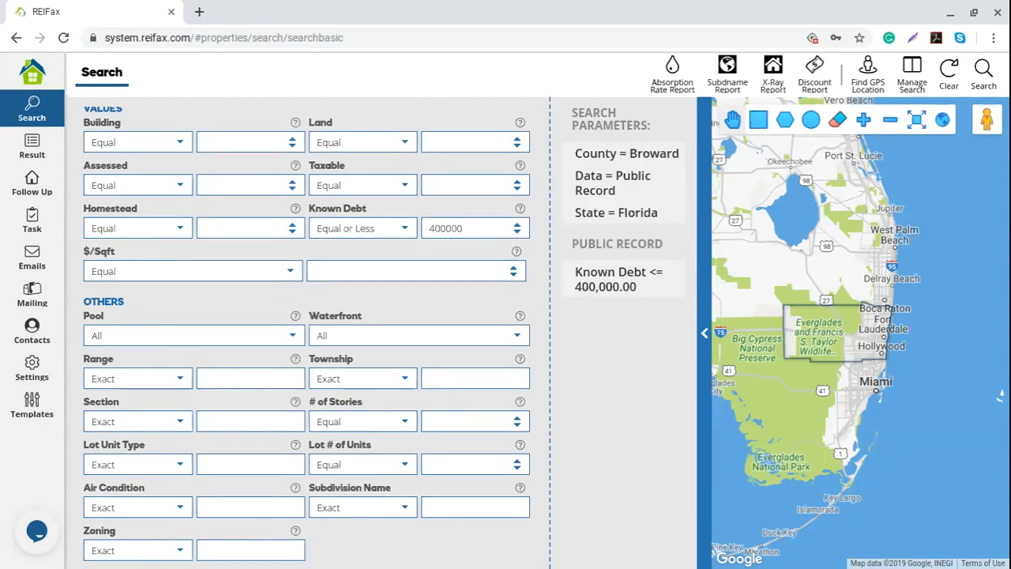
# - Set Zoning to Contains 'r', leaving Subdivision Name options unchanged
pyautogui.click(217, 550)
pyautogui.write('r')
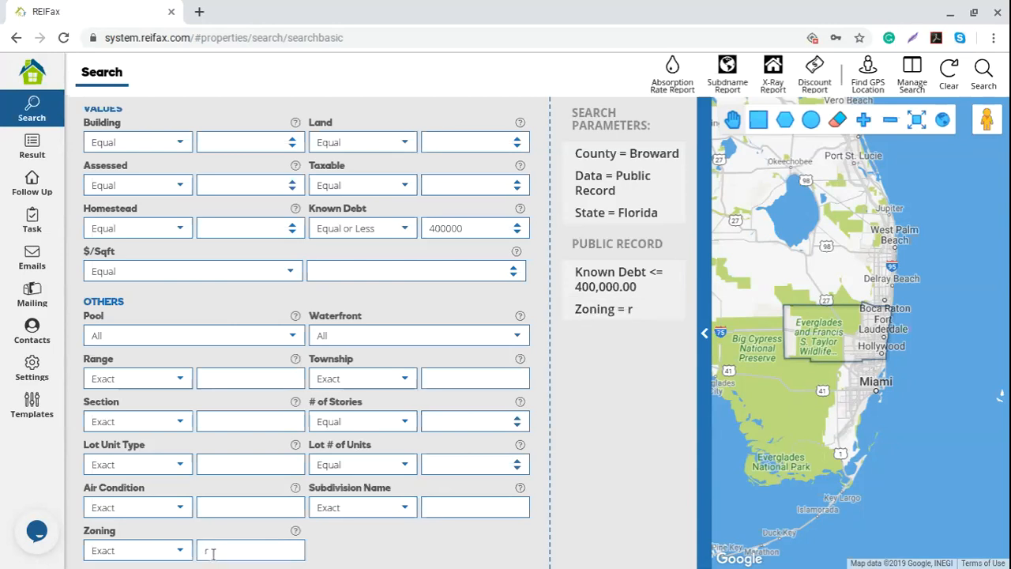
pyautogui.click(181, 550)
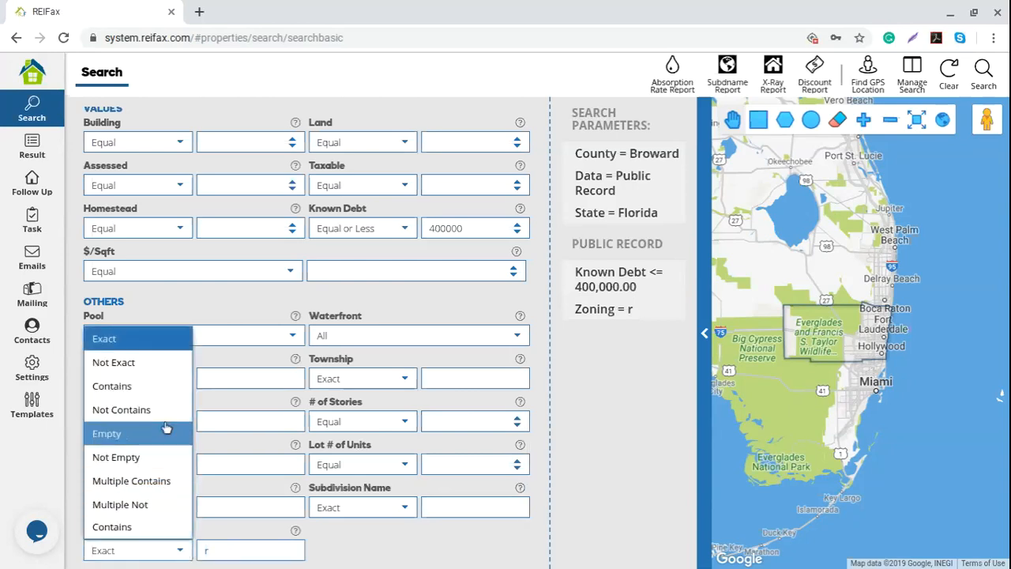
pyautogui.click(160, 395)
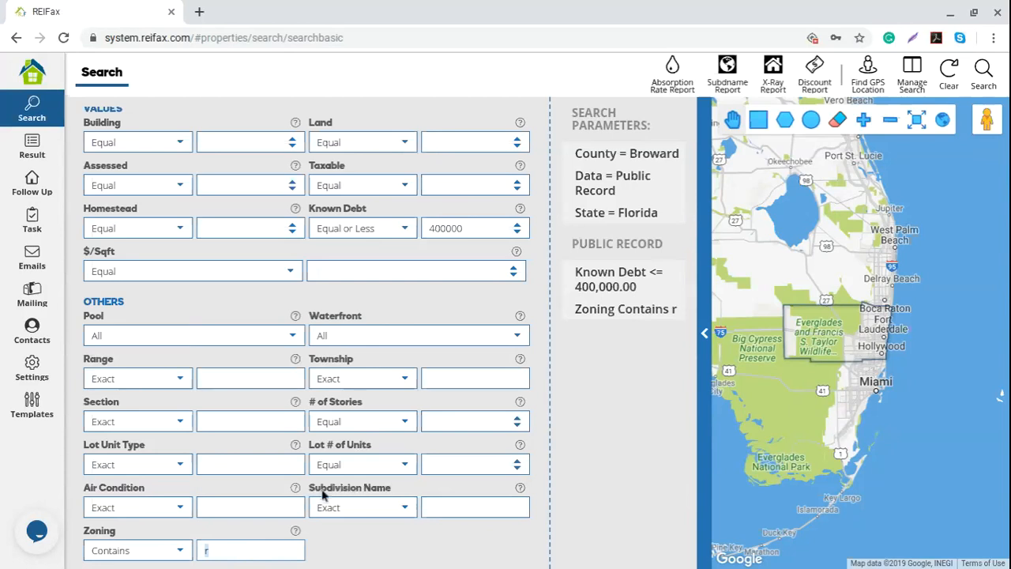
pyautogui.click(427, 500)
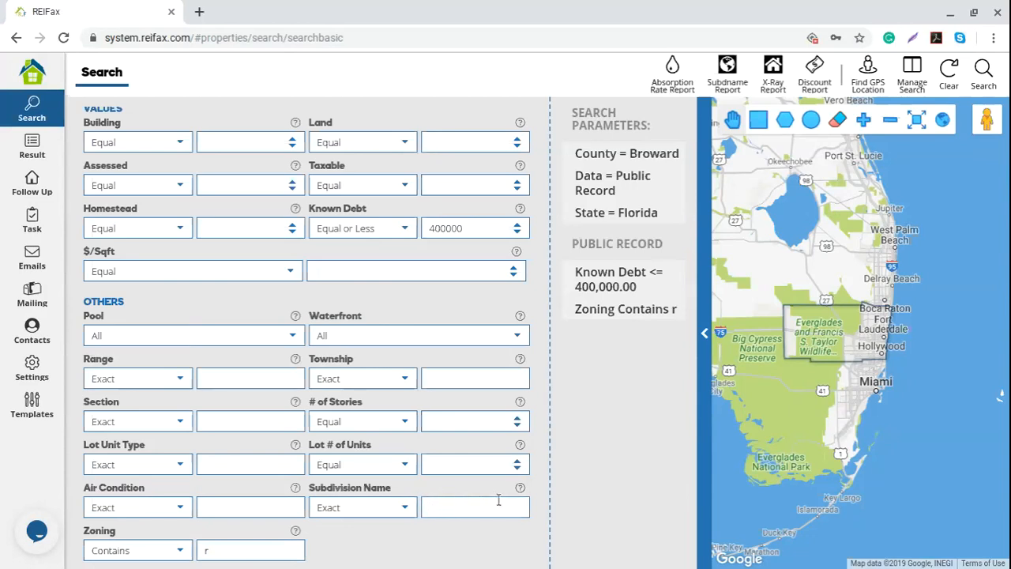
pyautogui.click(408, 507)
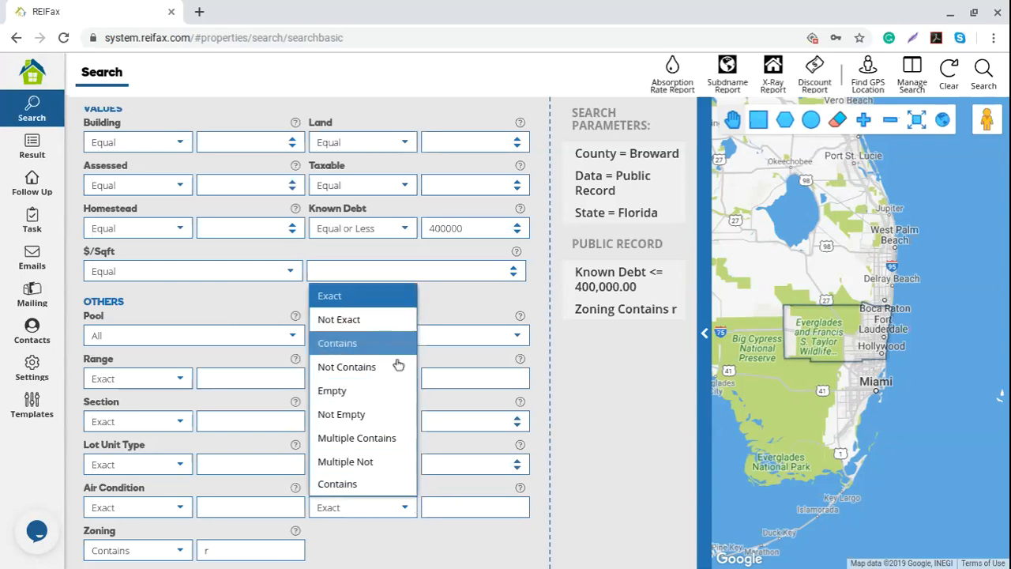
pyautogui.click(574, 394)
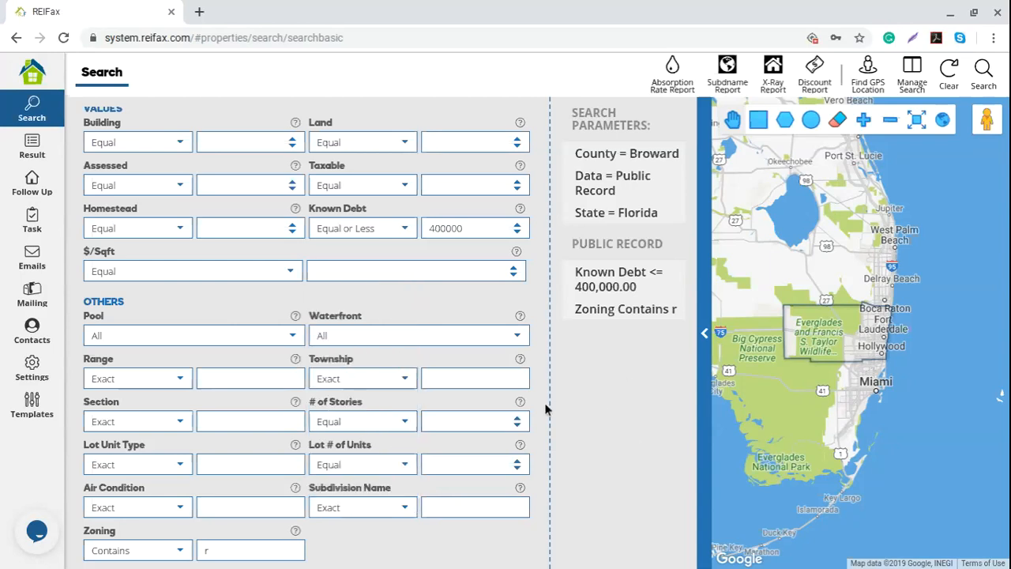
# - Remove the Zoning Contains r and Known Debt <= 400,000 parameters and return to the form top
pyautogui.click(685, 310)
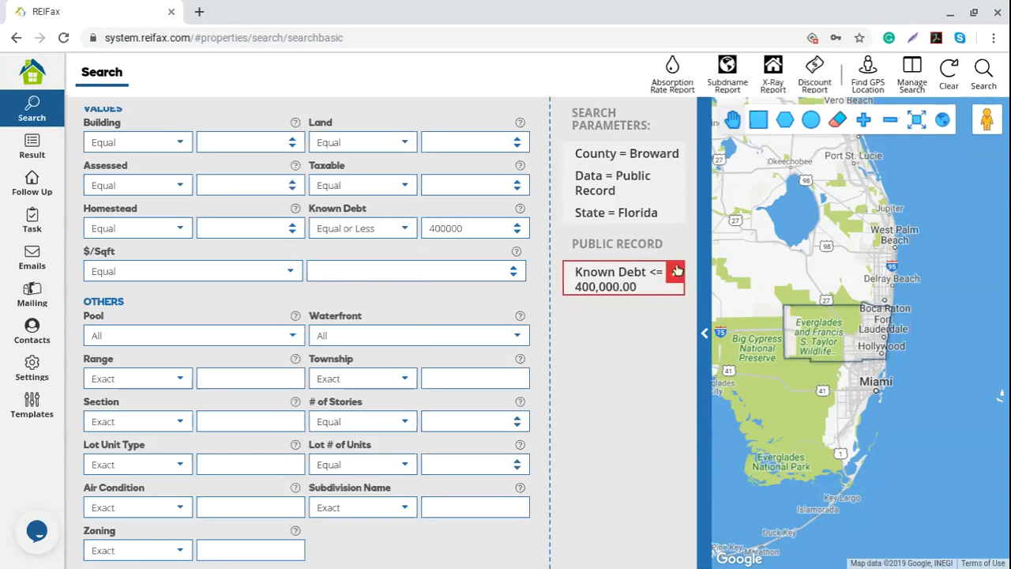
pyautogui.click(683, 271)
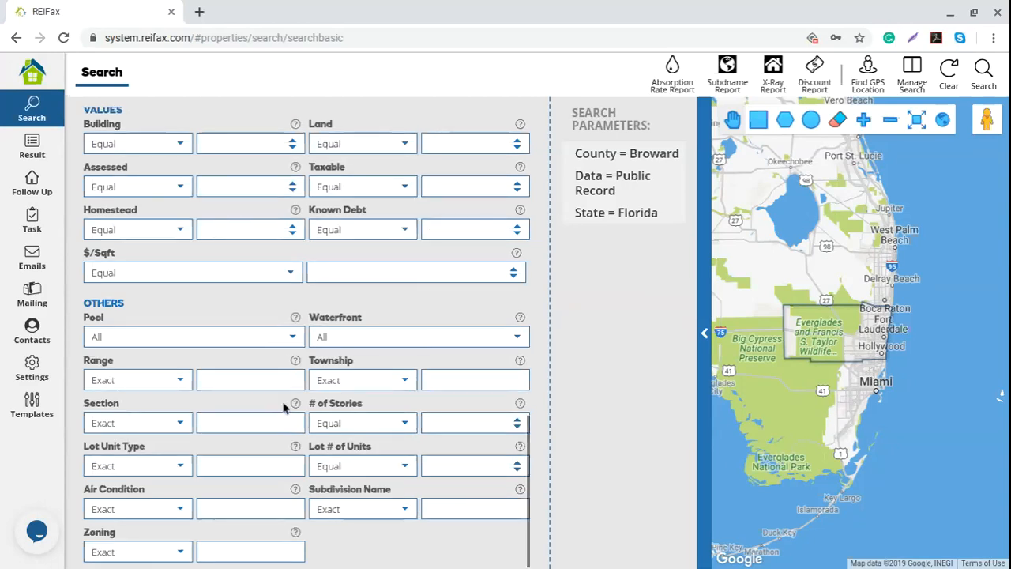
pyautogui.scroll(4, 283, 407)
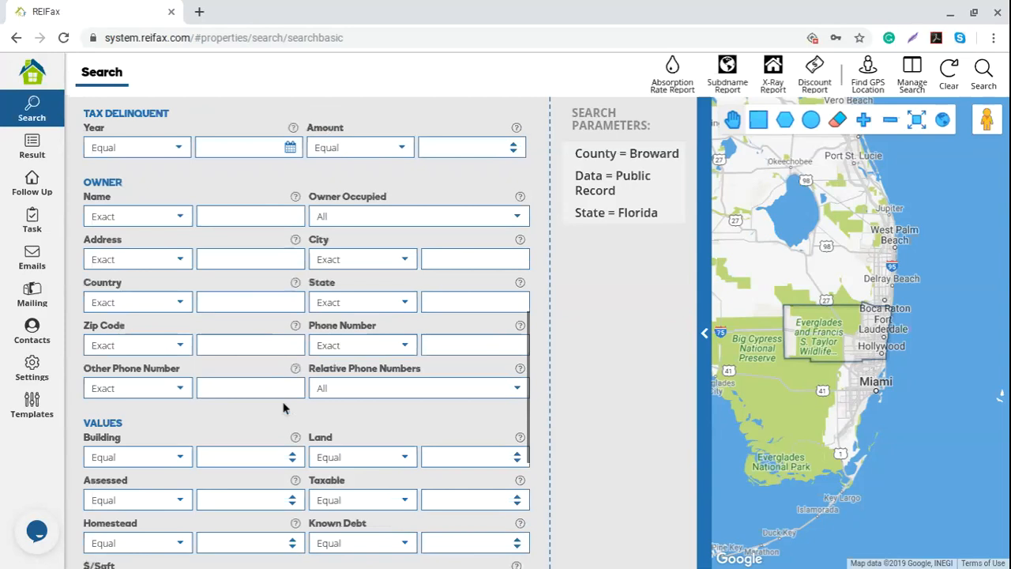
pyautogui.scroll(10, 282, 407)
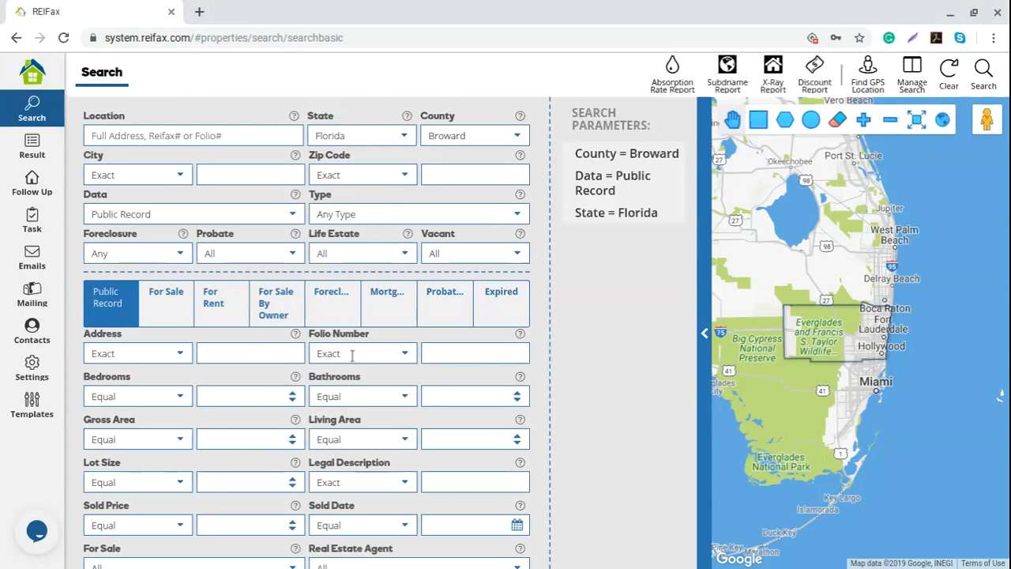
# - Switch the Data source to For Sale, glance at Public Record criteria, then return
pyautogui.click(297, 217)
pyautogui.click(178, 259)
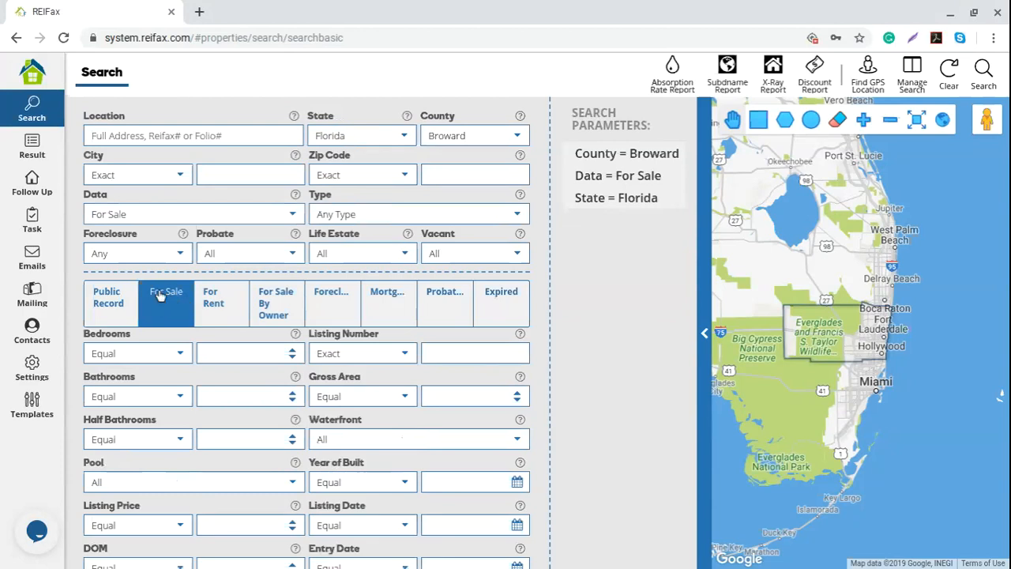
pyautogui.click(111, 300)
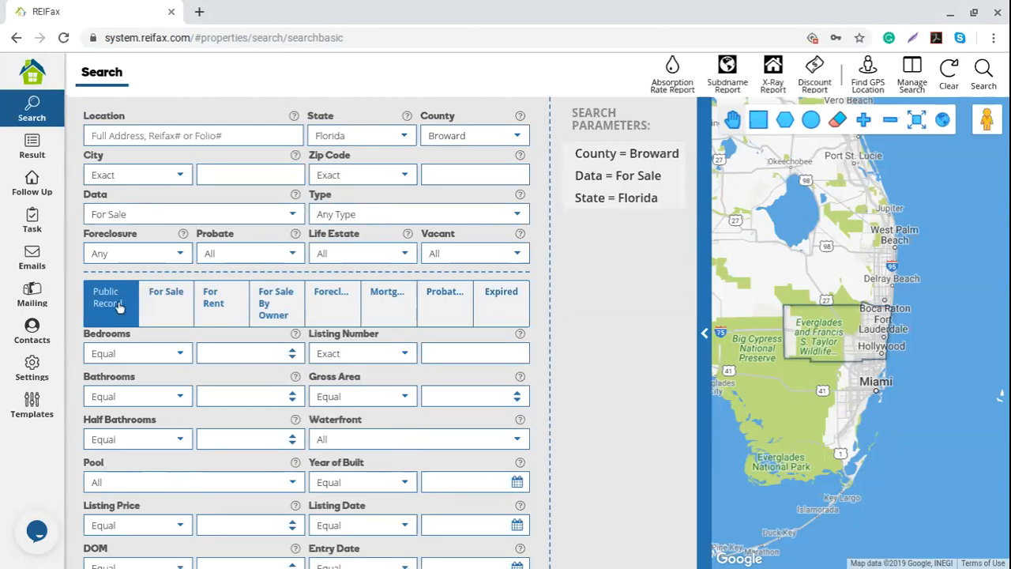
pyautogui.click(169, 308)
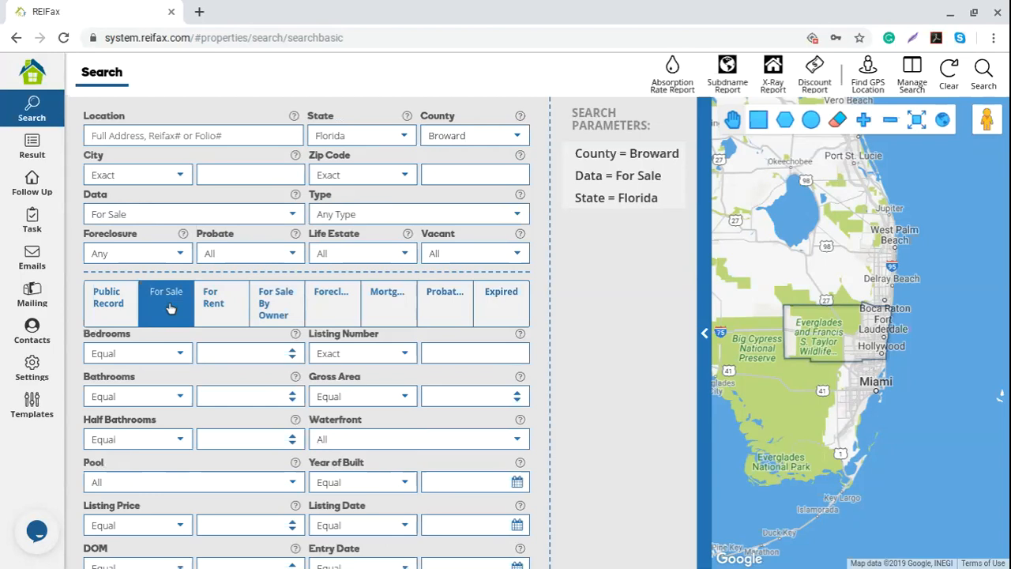
# - Browse the For Rent and For Sale By Owner criteria, ending back on For Sale
pyautogui.scroll(-1, 170, 307)
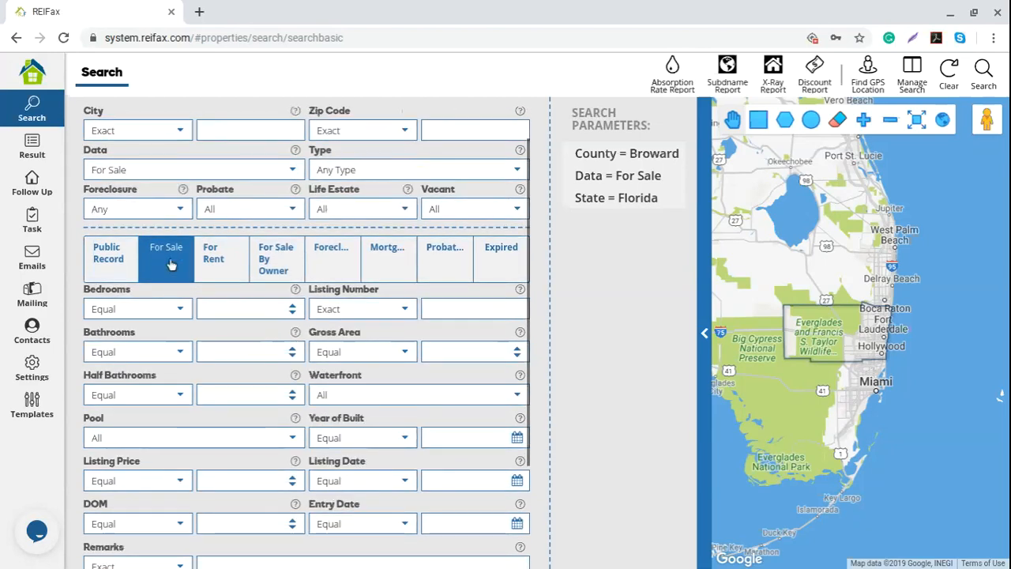
pyautogui.click(217, 262)
pyautogui.click(275, 267)
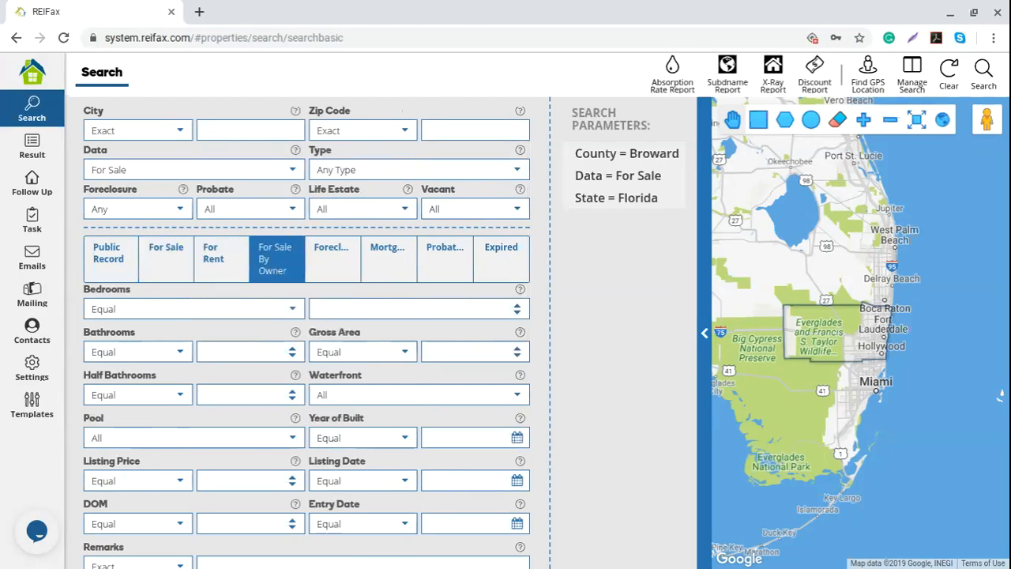
pyautogui.click(164, 269)
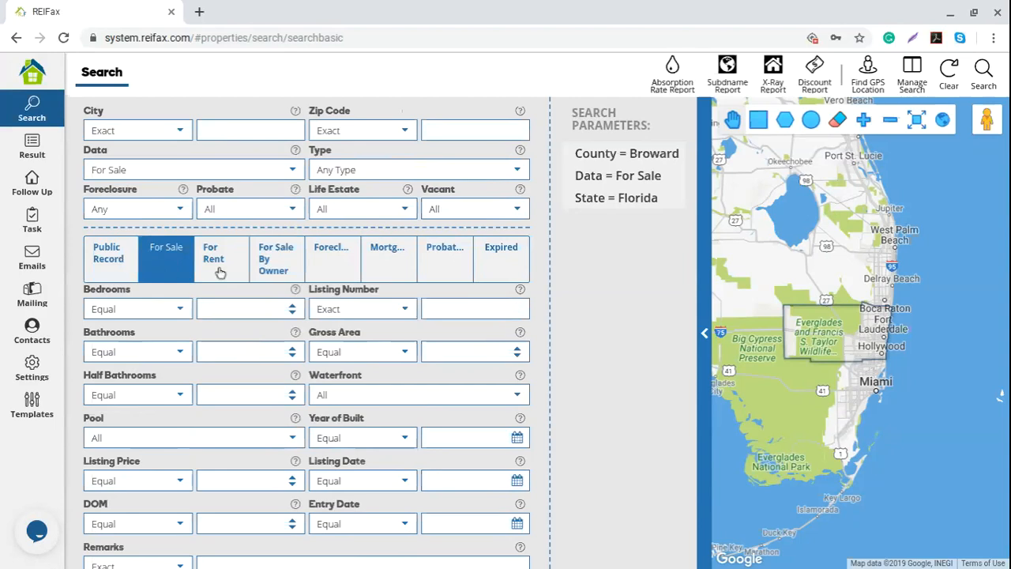
pyautogui.scroll(-1, 207, 308)
pyautogui.scroll(-3, 207, 308)
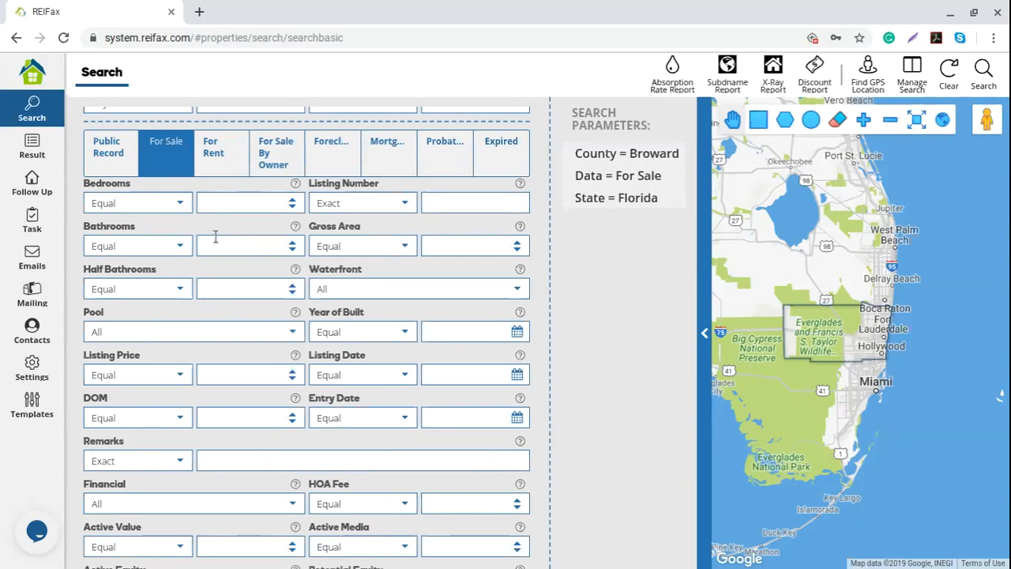
# - Set Listing Price to Equal or Less with a value of 600000
pyautogui.click(435, 204)
pyautogui.scroll(-1, 240, 314)
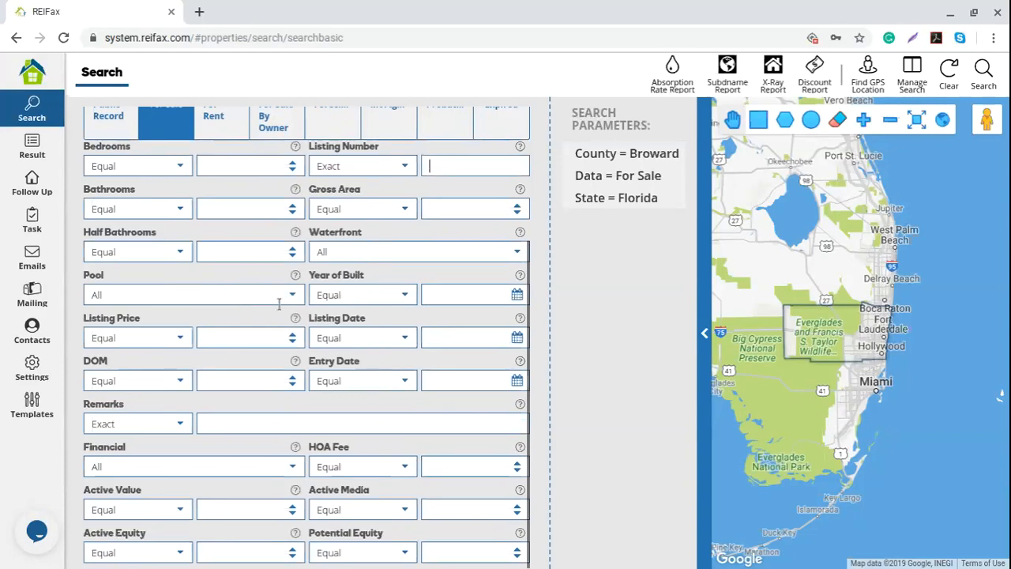
pyautogui.click(208, 338)
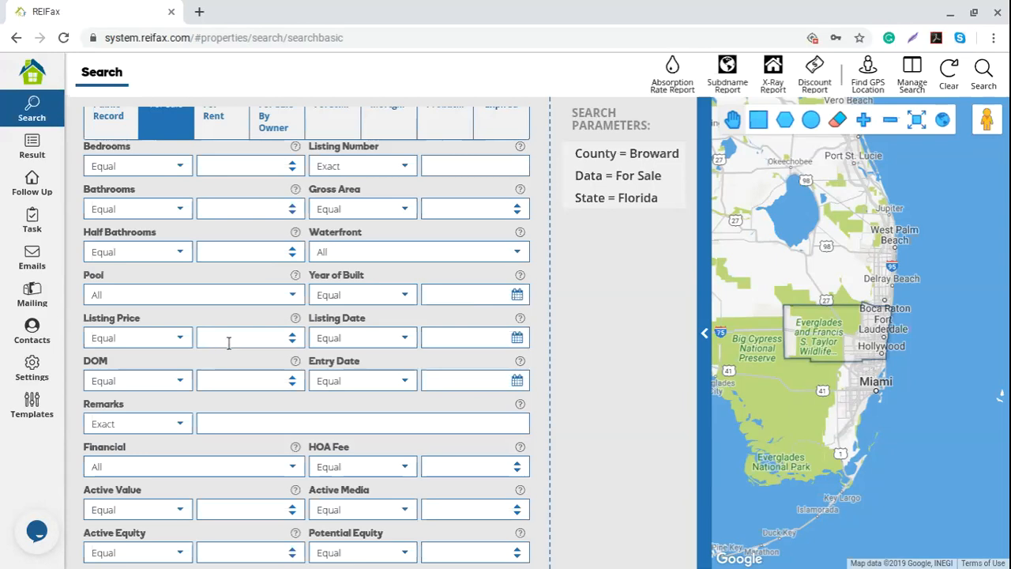
pyautogui.click(180, 340)
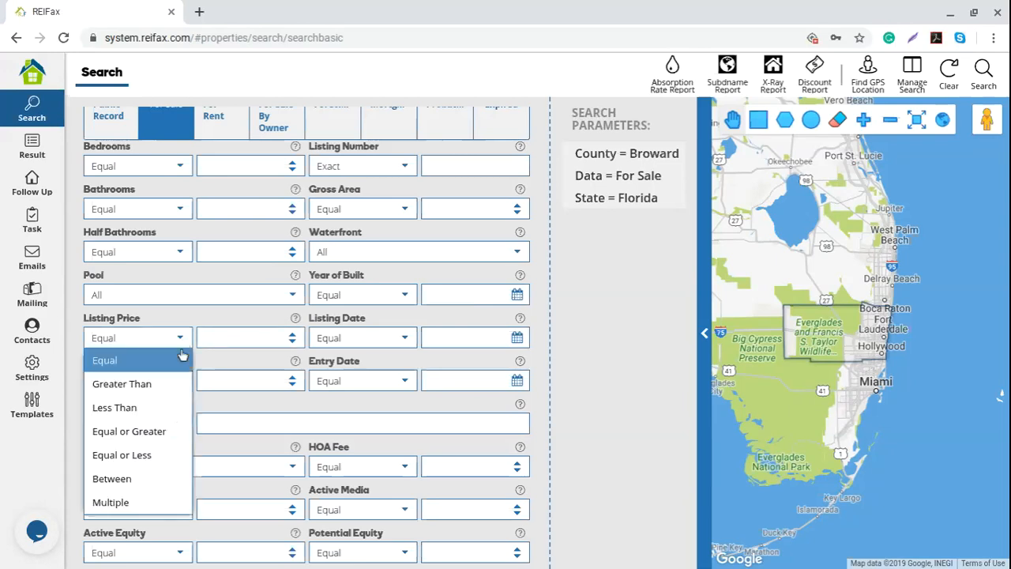
pyautogui.click(168, 455)
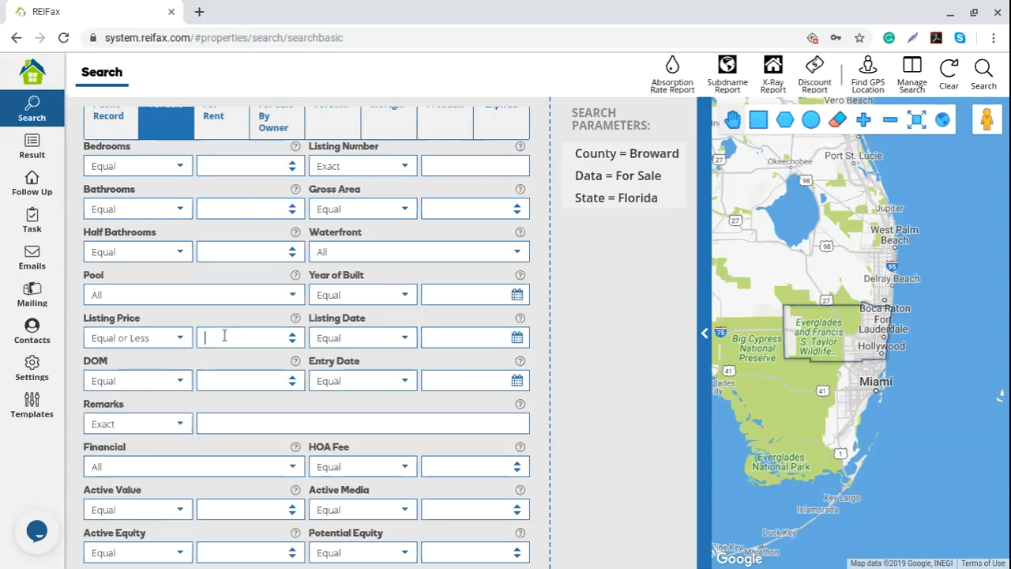
pyautogui.write('600000')
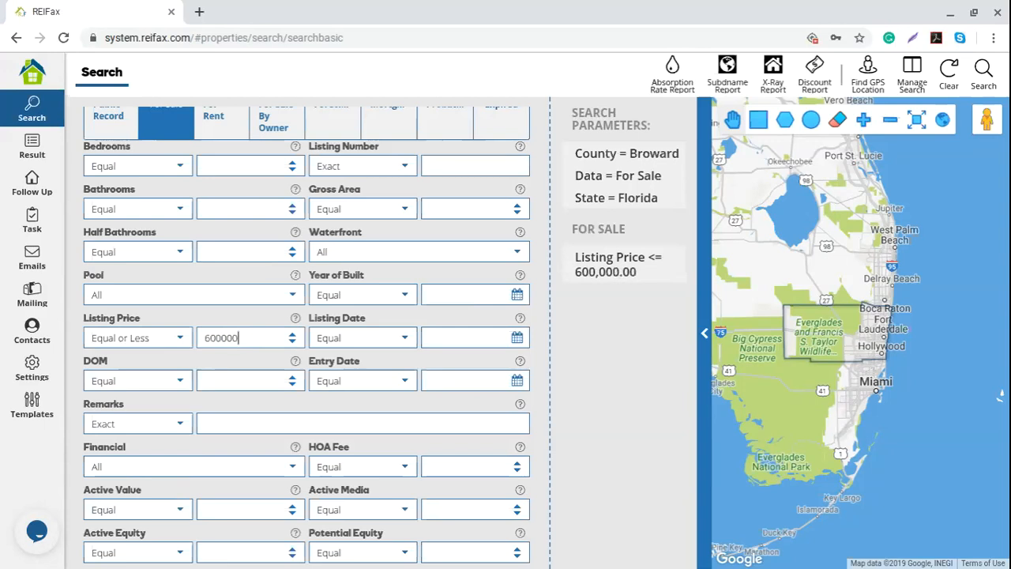
pyautogui.doubleClick(232, 337)
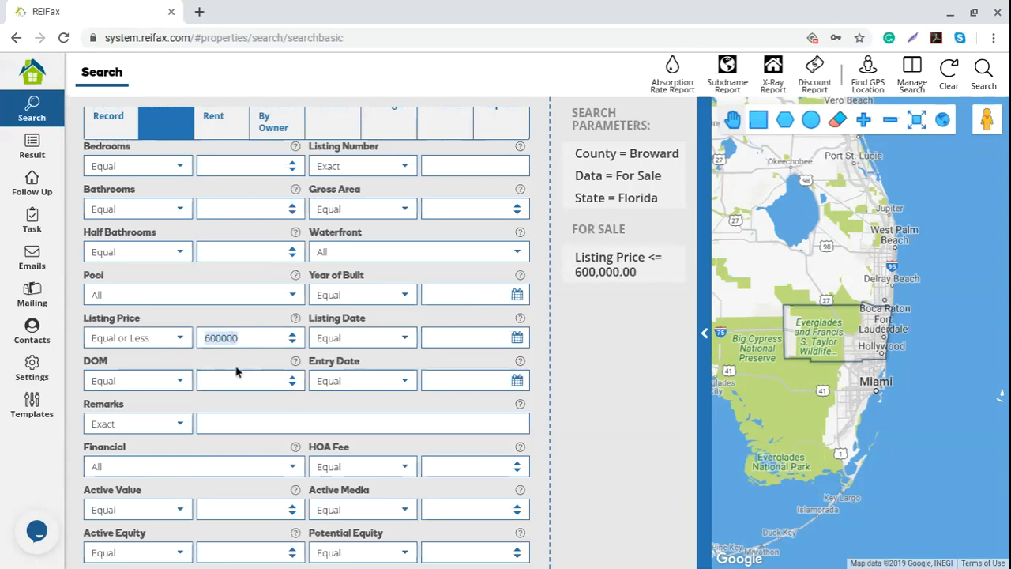
# - Change Listing Price to Between, from 100000 to 600000
pyautogui.click(180, 338)
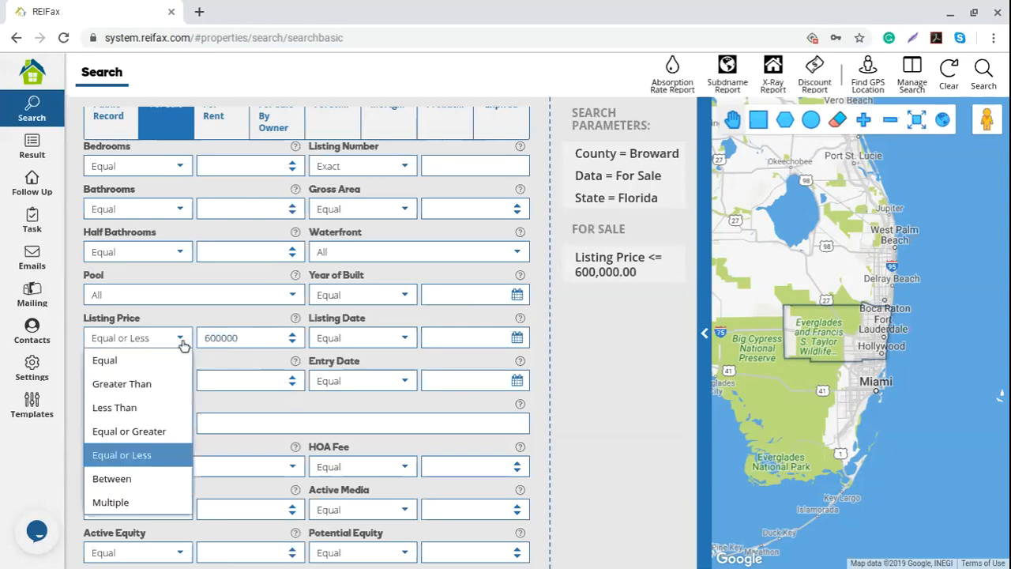
pyautogui.click(156, 477)
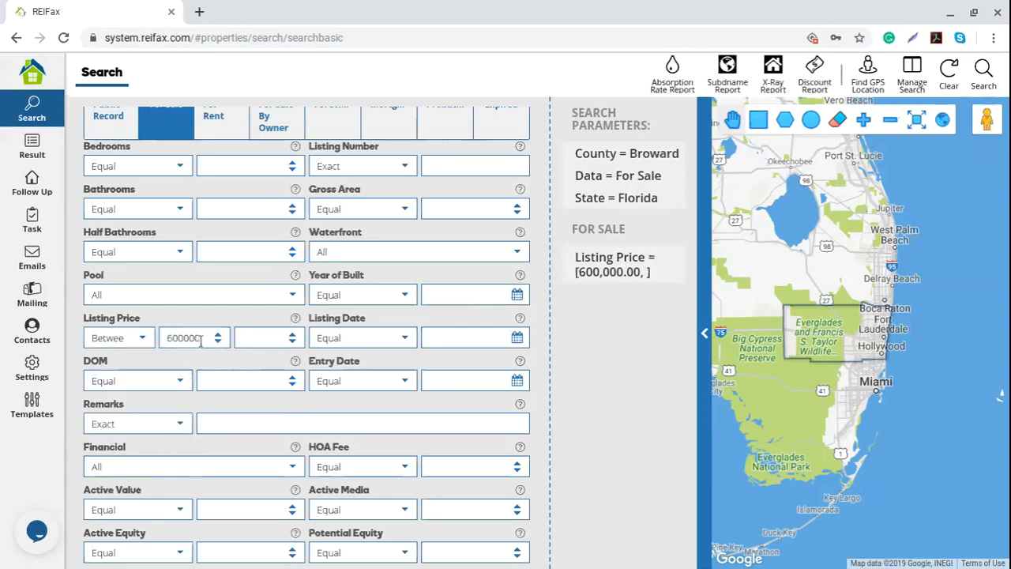
pyautogui.write('10000')
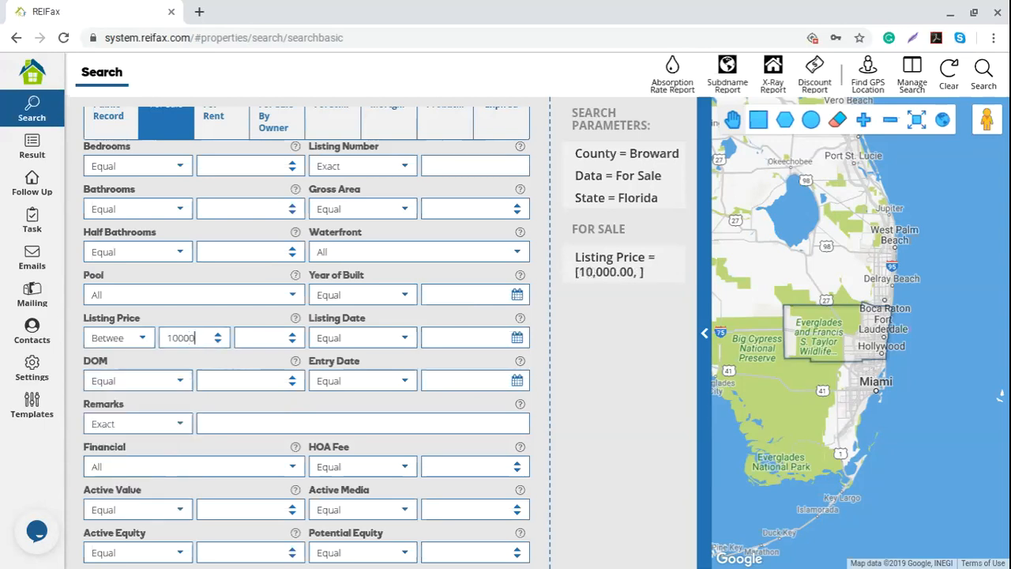
pyautogui.write('0')
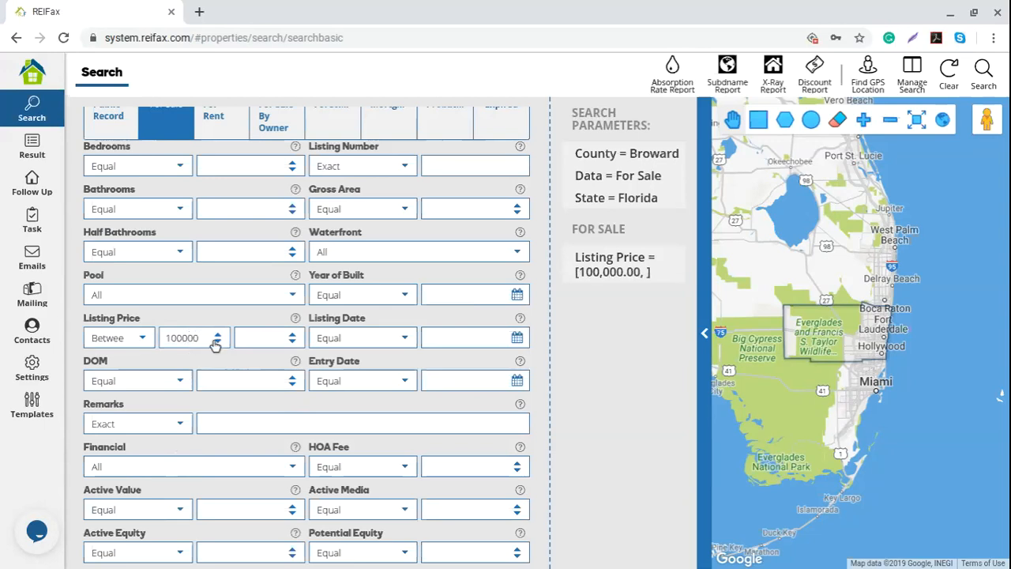
pyautogui.click(274, 335)
pyautogui.write('1000')
pyautogui.press('BackSpace')
pyautogui.press('BackSpace')
pyautogui.press('BackSpace')
pyautogui.press('BackSpace')
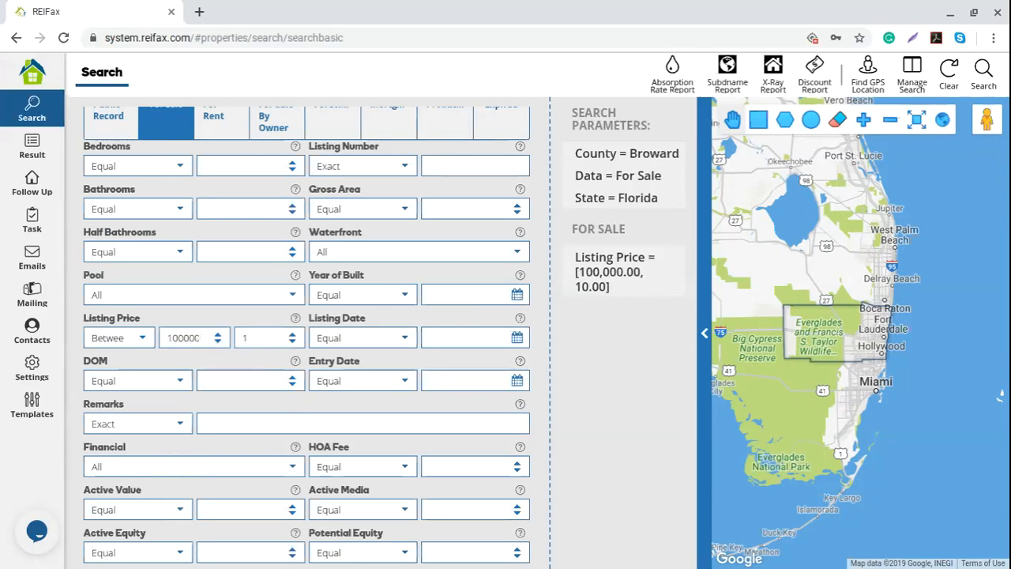
pyautogui.write('600000')
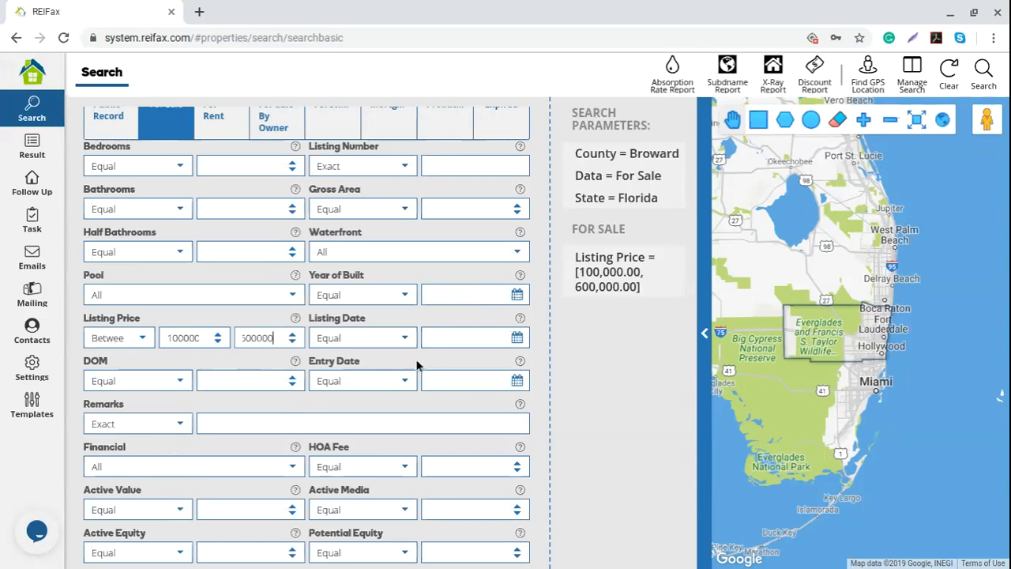
pyautogui.moveTo(579, 274)
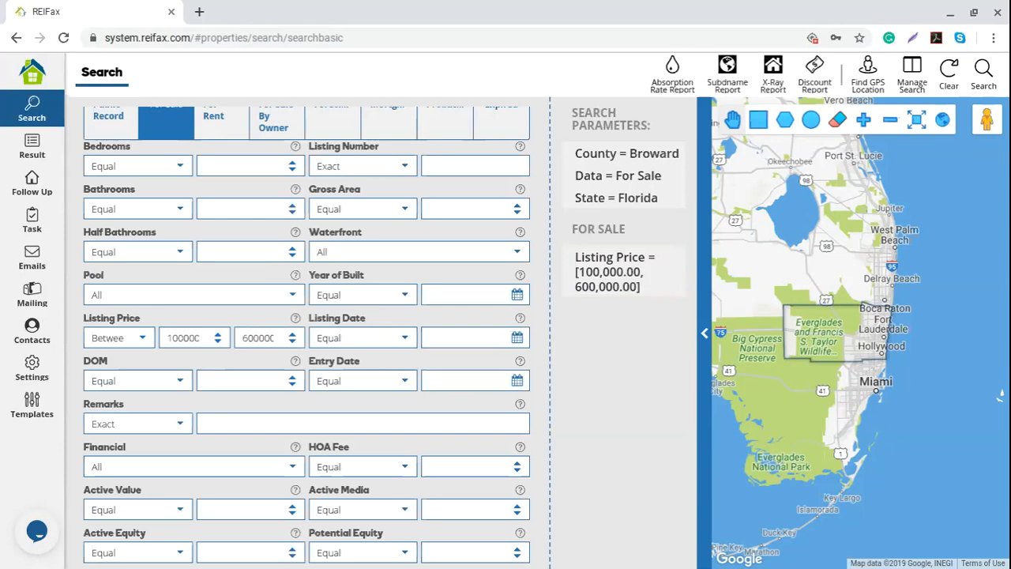
# - Set DOM to Equal or Less, replacing the value 30 with 10
pyautogui.click(181, 380)
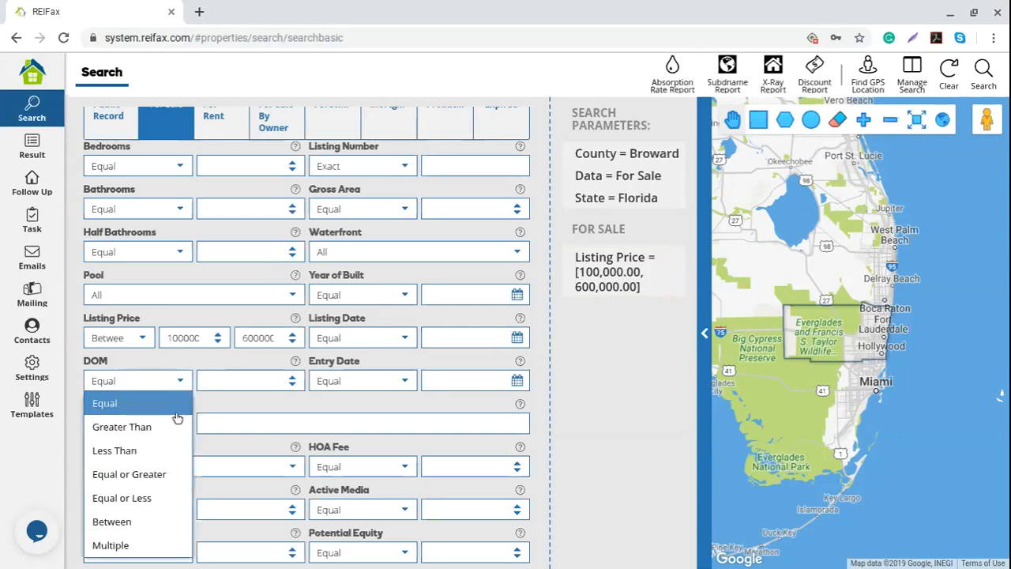
pyautogui.click(161, 498)
pyautogui.click(235, 379)
pyautogui.write('30')
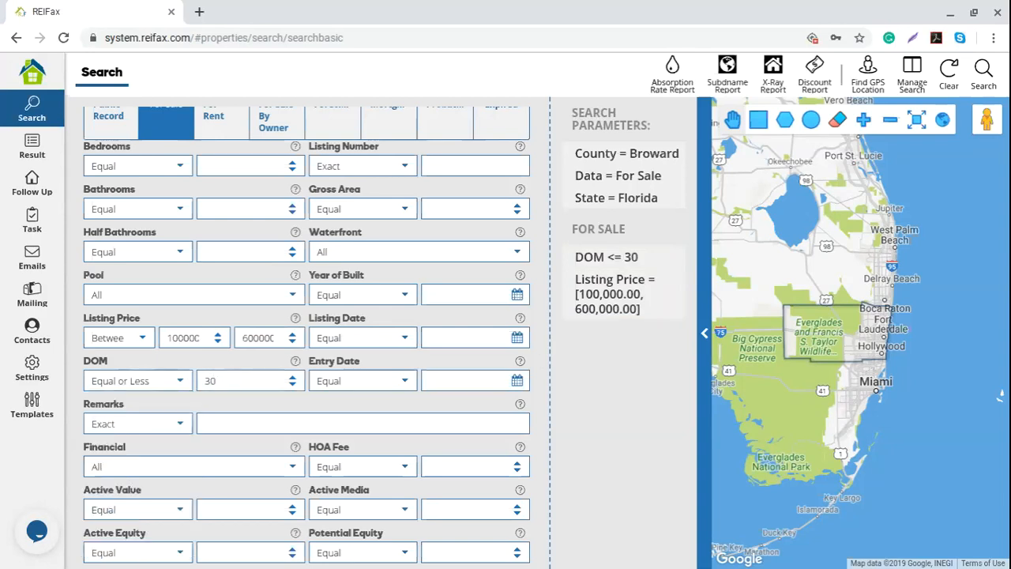
pyautogui.press('BackSpace')
pyautogui.press('BackSpace')
pyautogui.write('10')
# - Change DOM to Equal or Greater 50 and delete the Listing Price filter
pyautogui.click(180, 382)
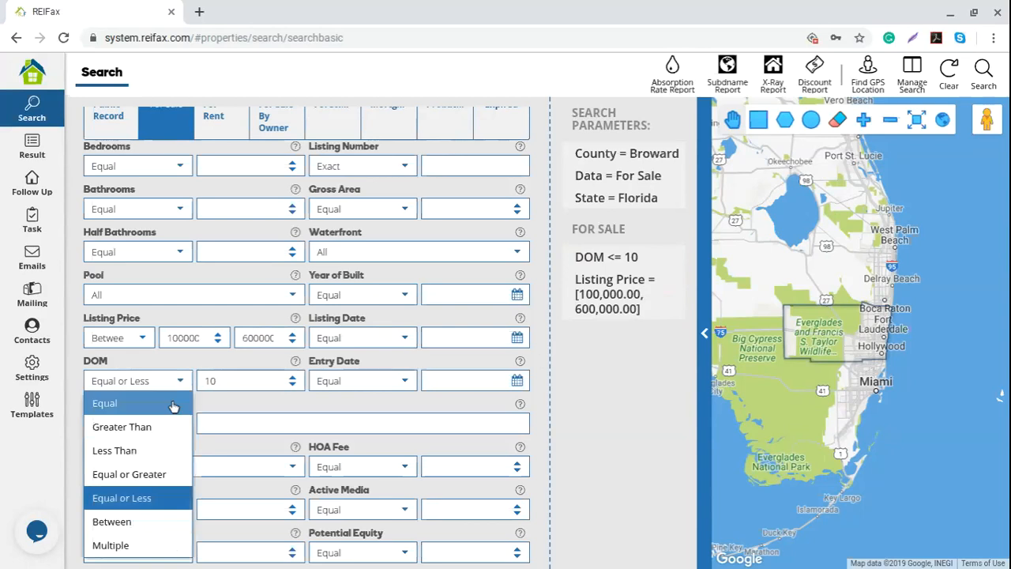
pyautogui.click(167, 474)
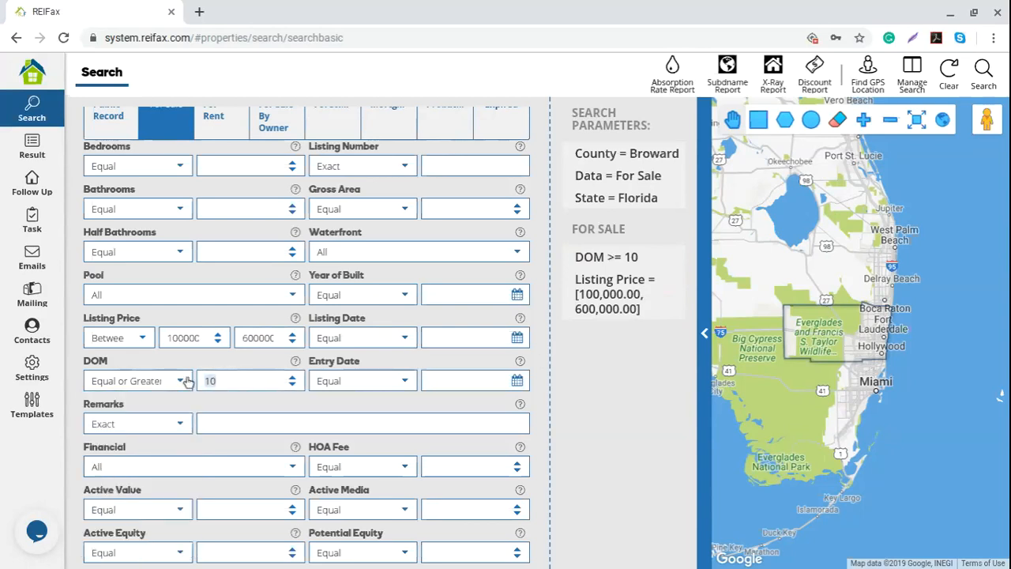
pyautogui.write('50')
pyautogui.click(181, 385)
pyautogui.click(181, 385)
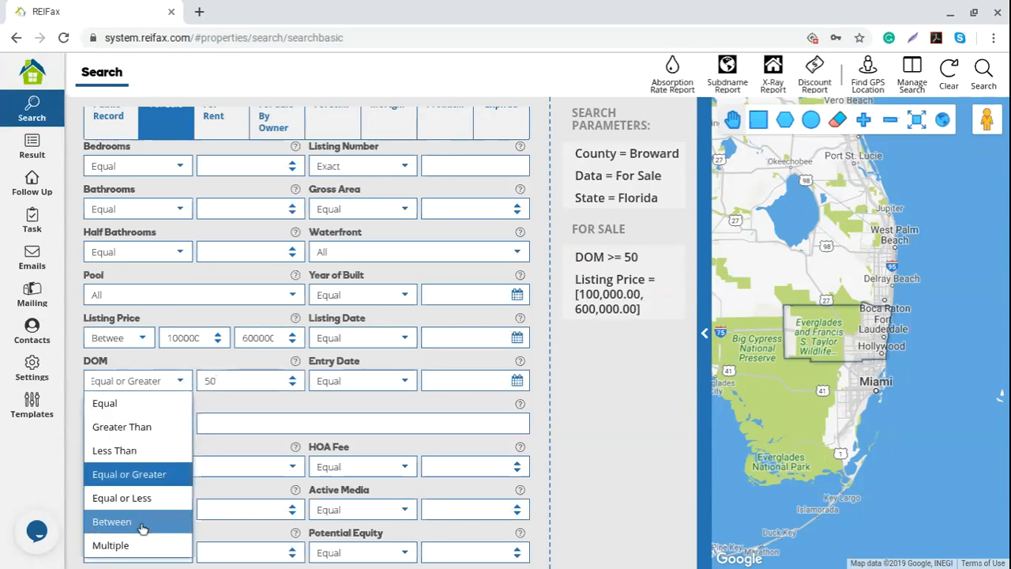
pyautogui.click(263, 422)
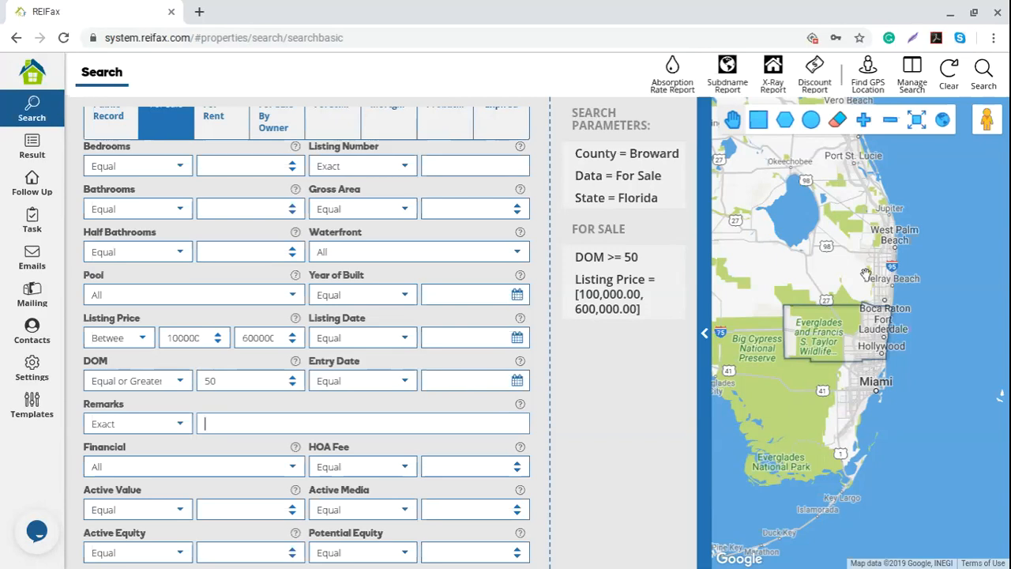
pyautogui.click(676, 279)
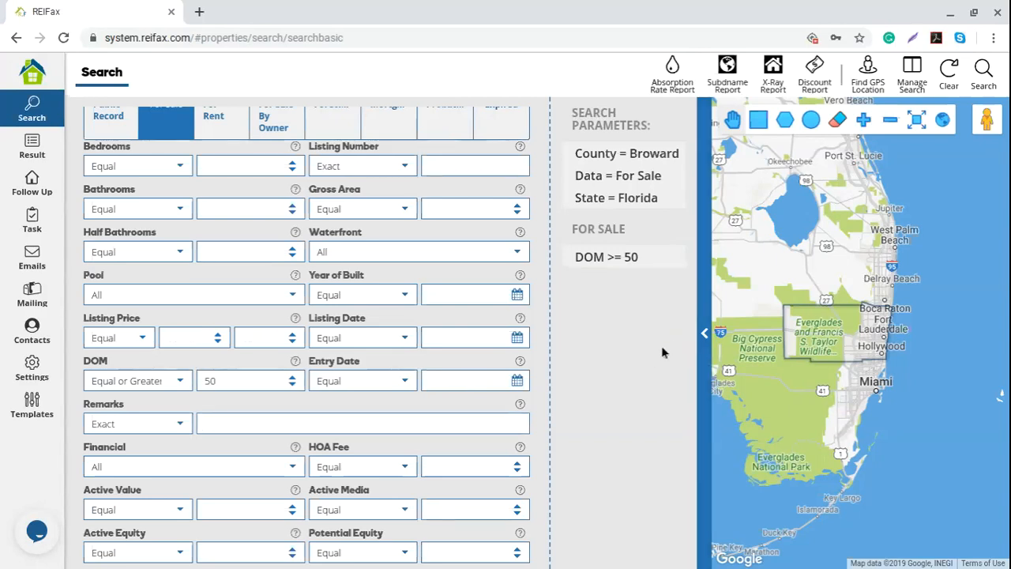
# - Delete the DOM >= 50 parameter, then put the cursor in the Remarks box
pyautogui.click(673, 259)
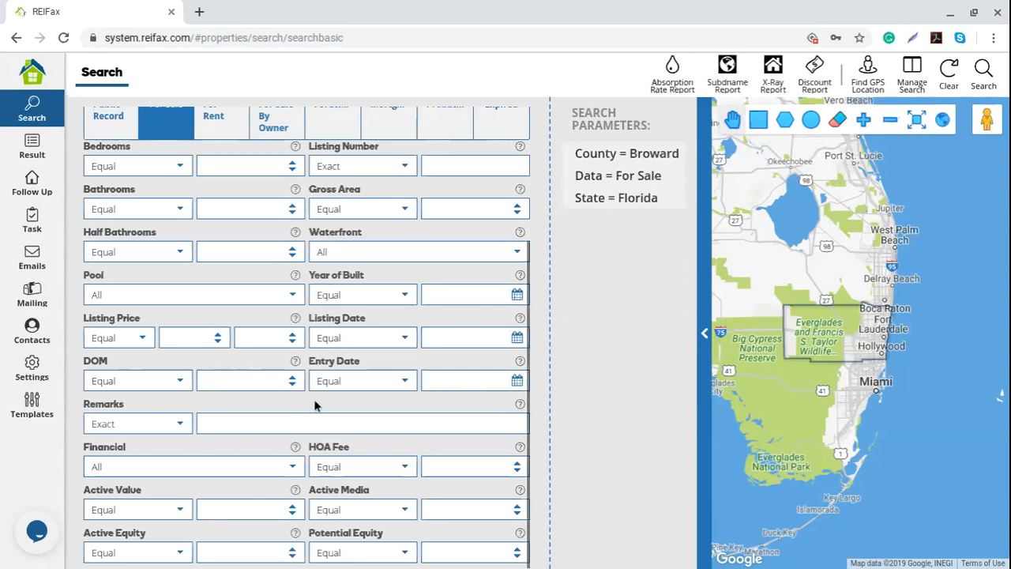
pyautogui.click(231, 423)
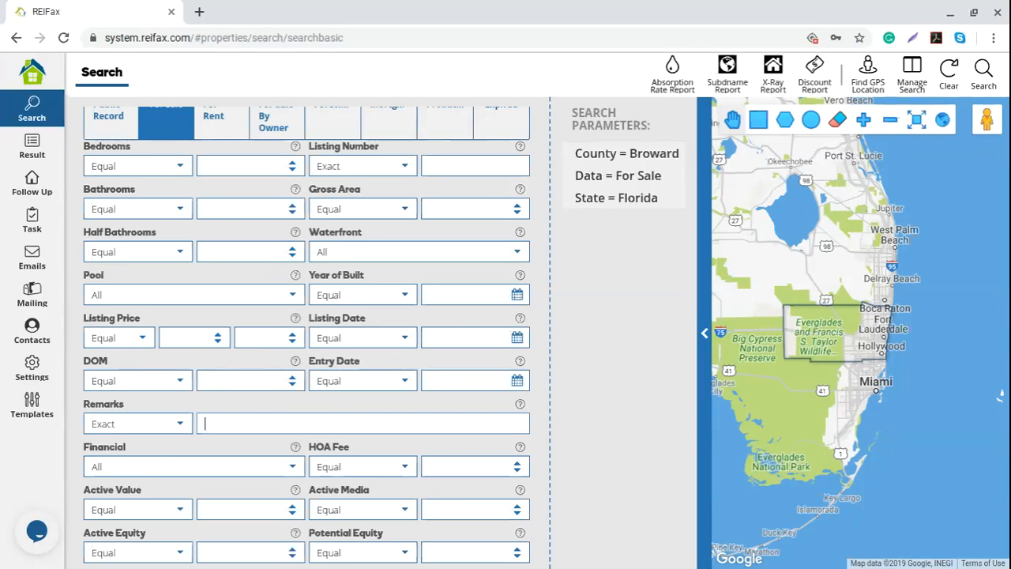
pyautogui.write('rep')
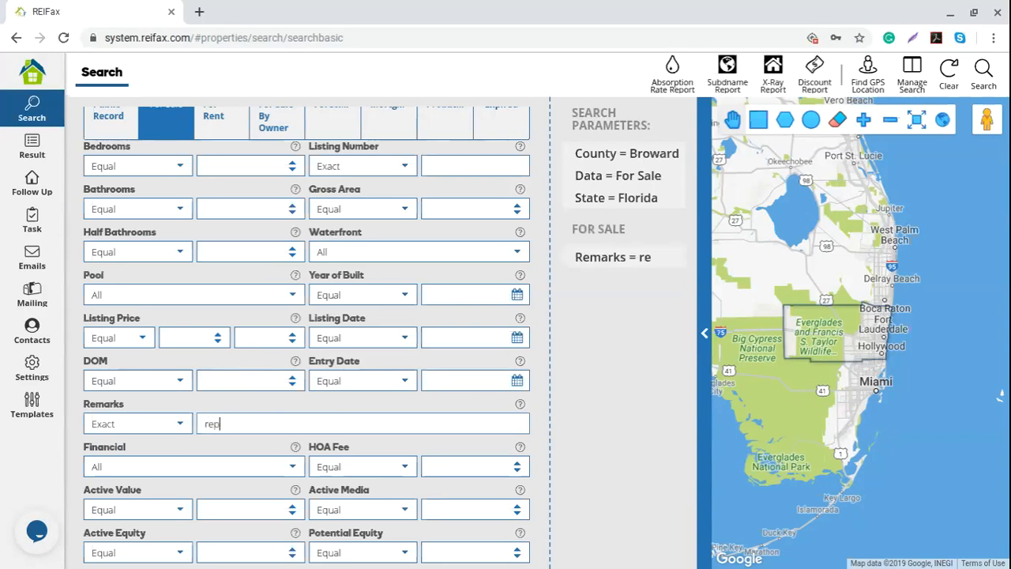
pyautogui.write('airs')
pyautogui.write(',tlc')
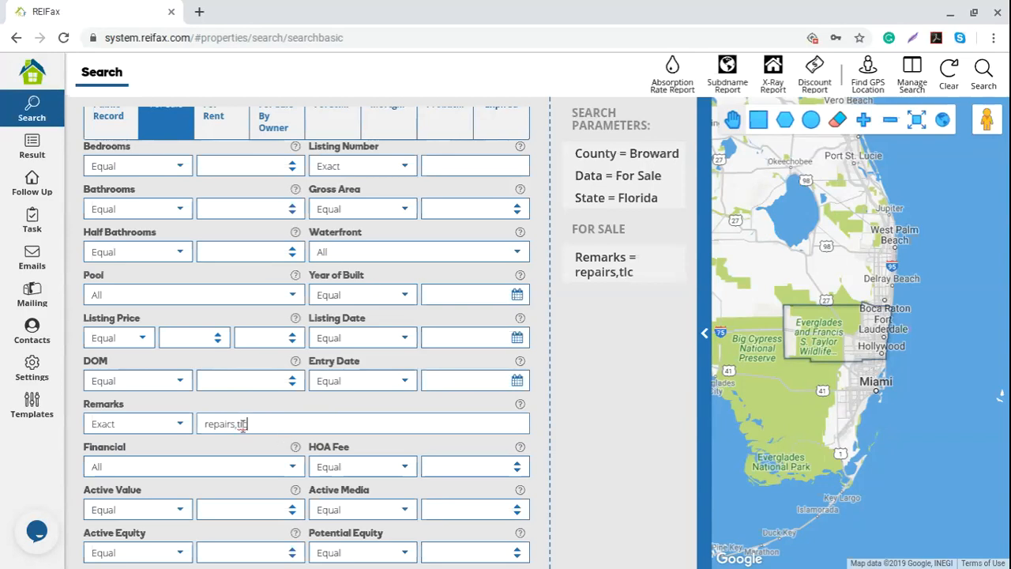
pyautogui.click(178, 423)
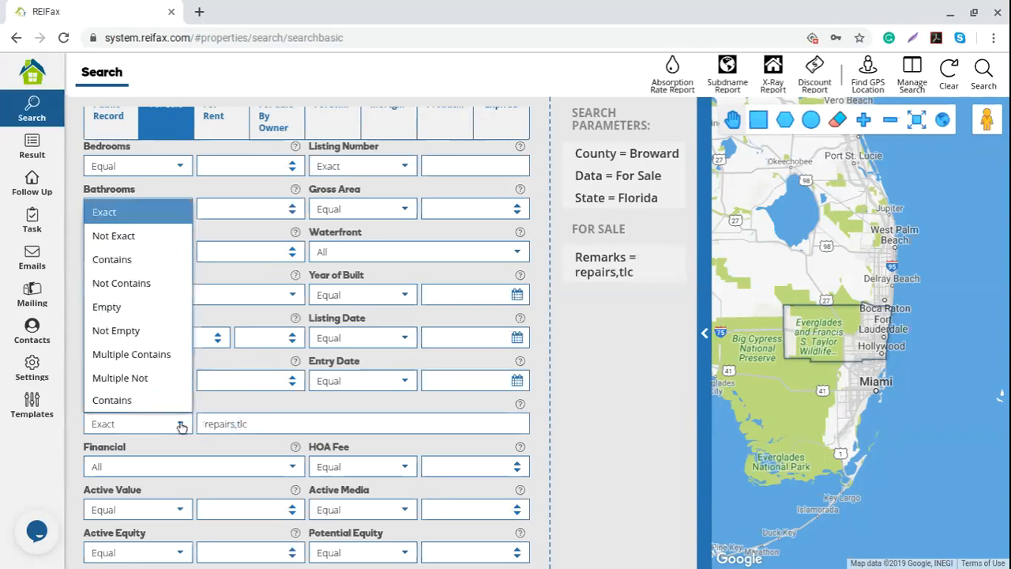
pyautogui.click(257, 425)
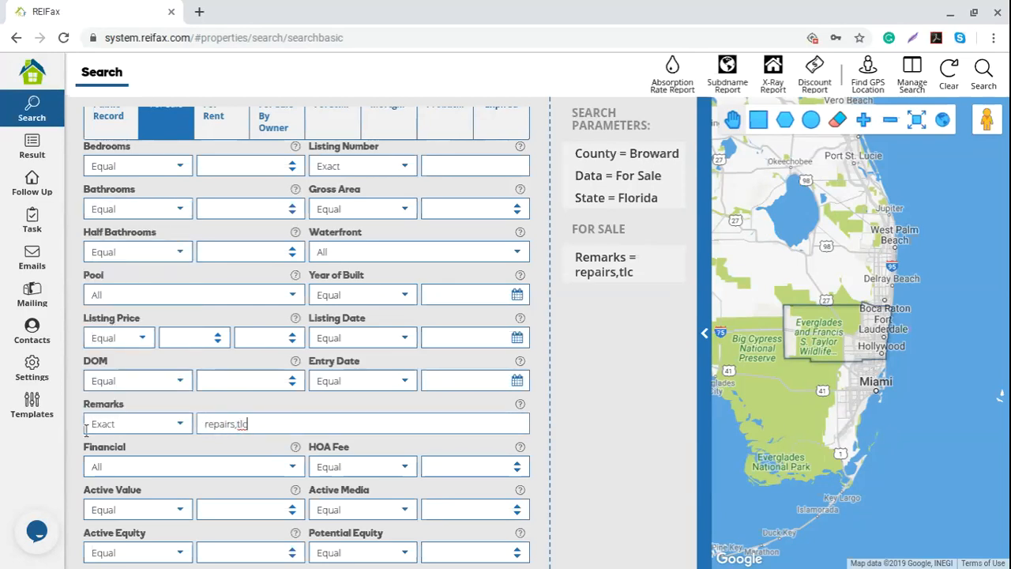
pyautogui.moveTo(260, 423); pyautogui.dragTo(202, 428)
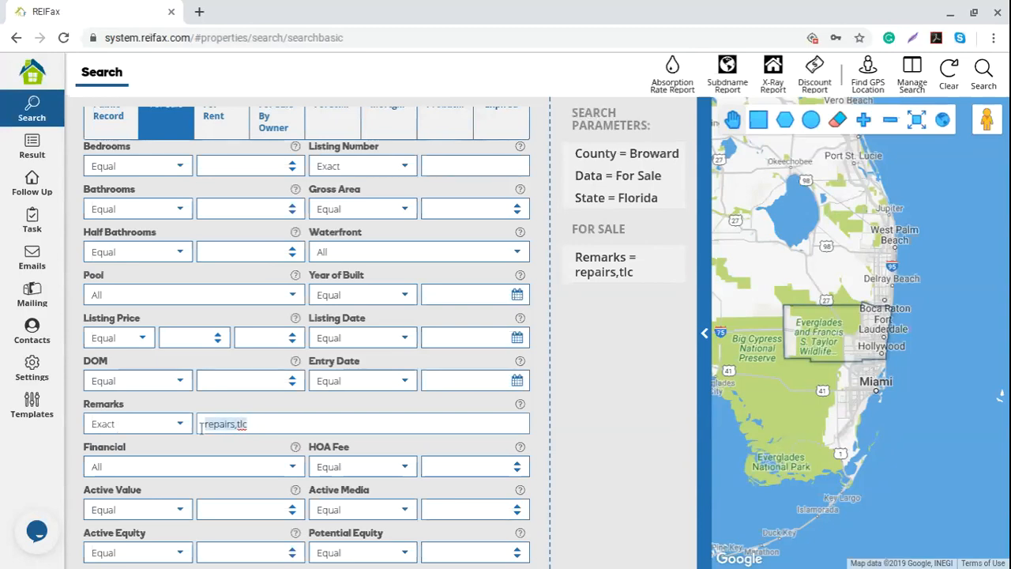
pyautogui.press('BackSpace')
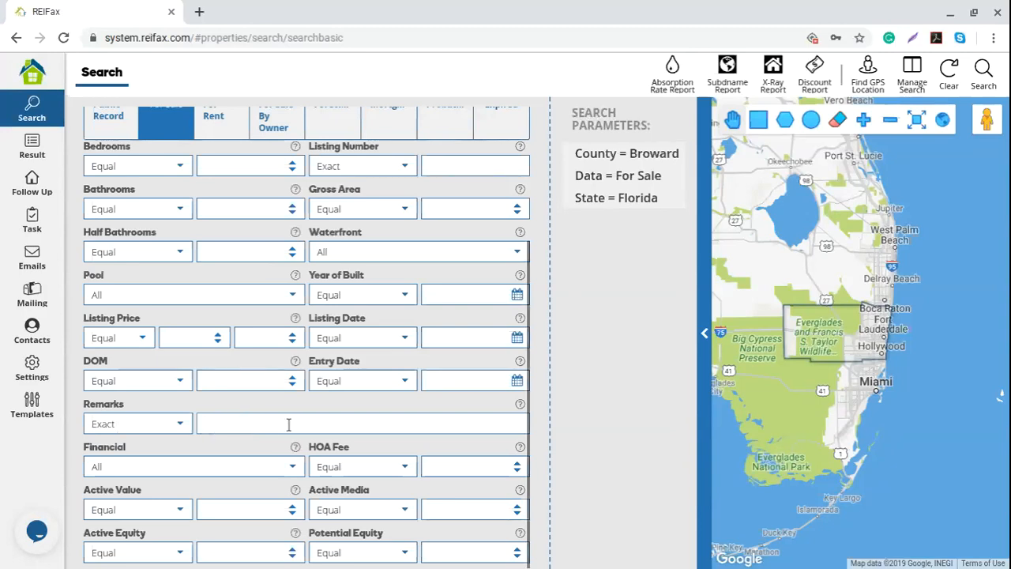
pyautogui.click(290, 469)
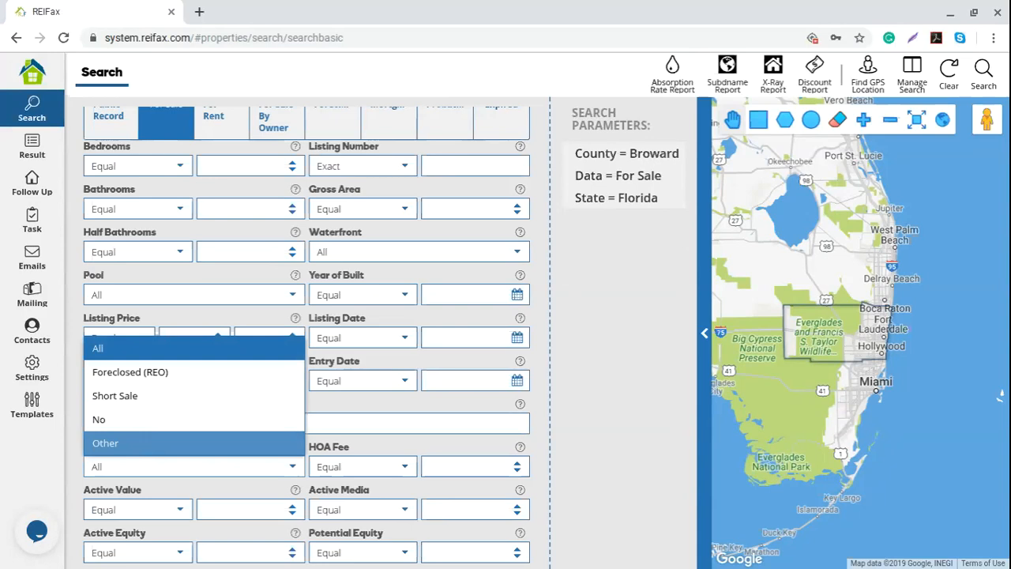
pyautogui.click(620, 428)
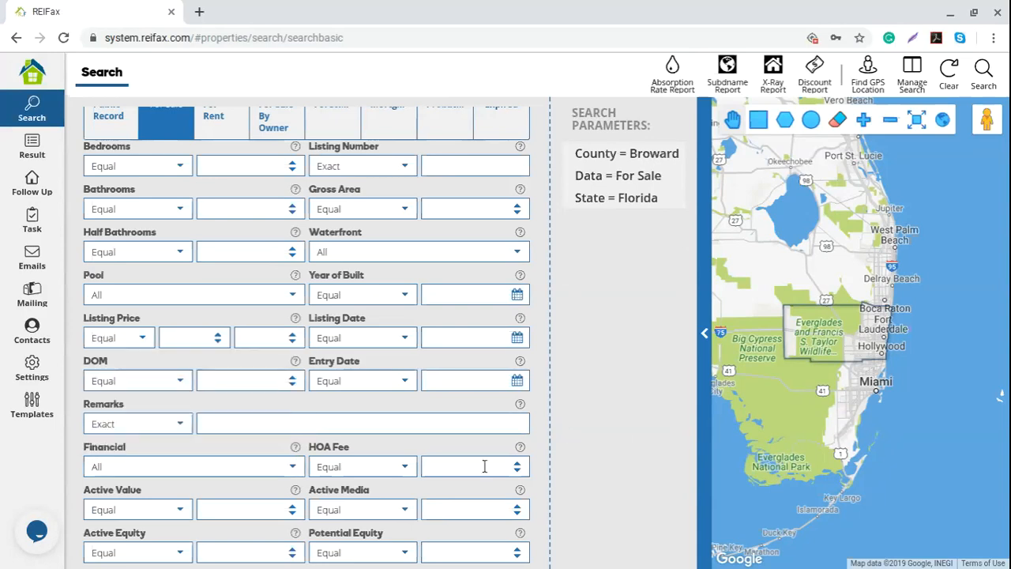
pyautogui.click(404, 469)
pyautogui.click(620, 450)
pyautogui.click(431, 467)
pyautogui.click(404, 469)
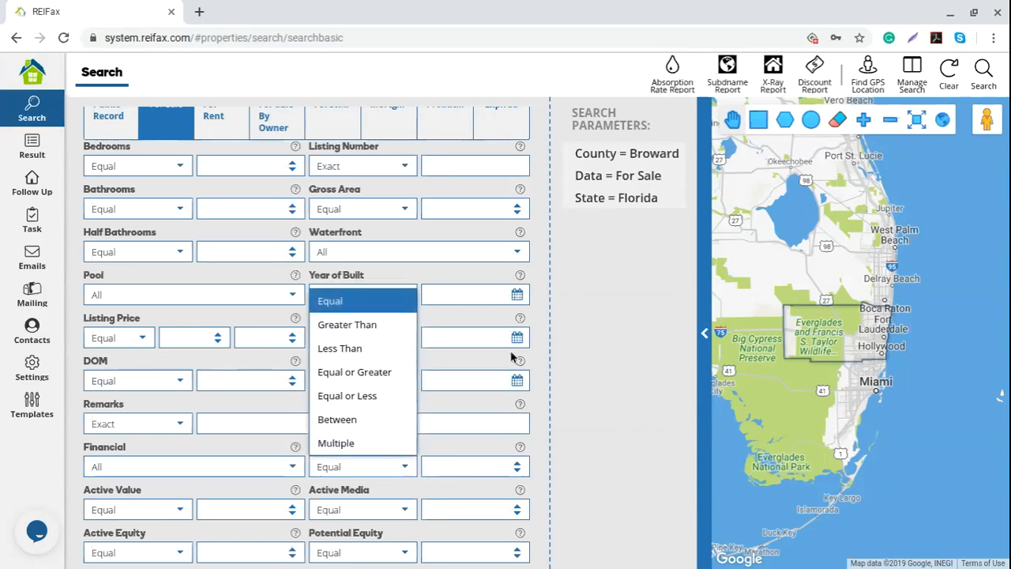
pyautogui.click(584, 390)
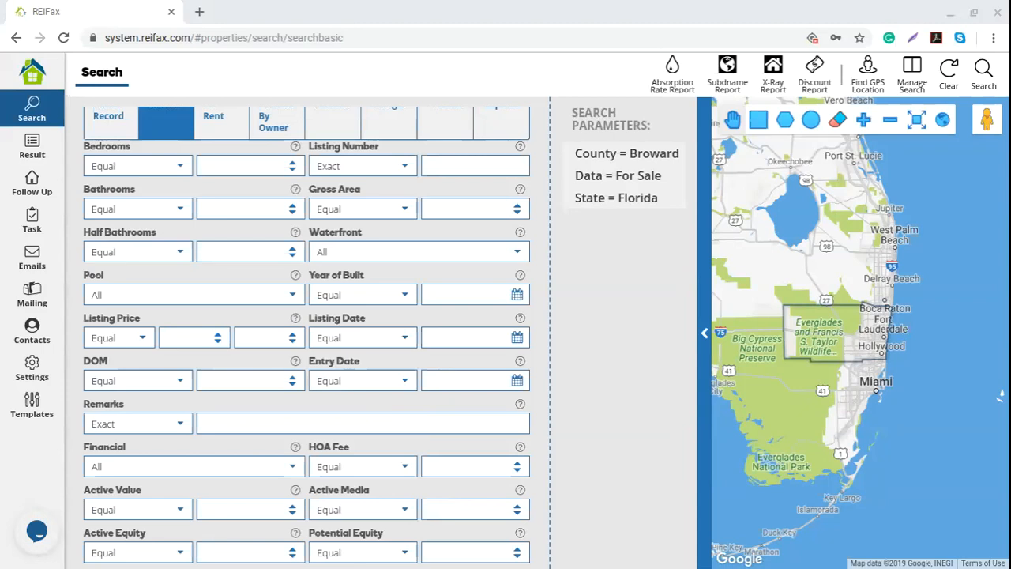
# - Set Potential Equity to Equal or Greater with a threshold of 10
pyautogui.click(402, 552)
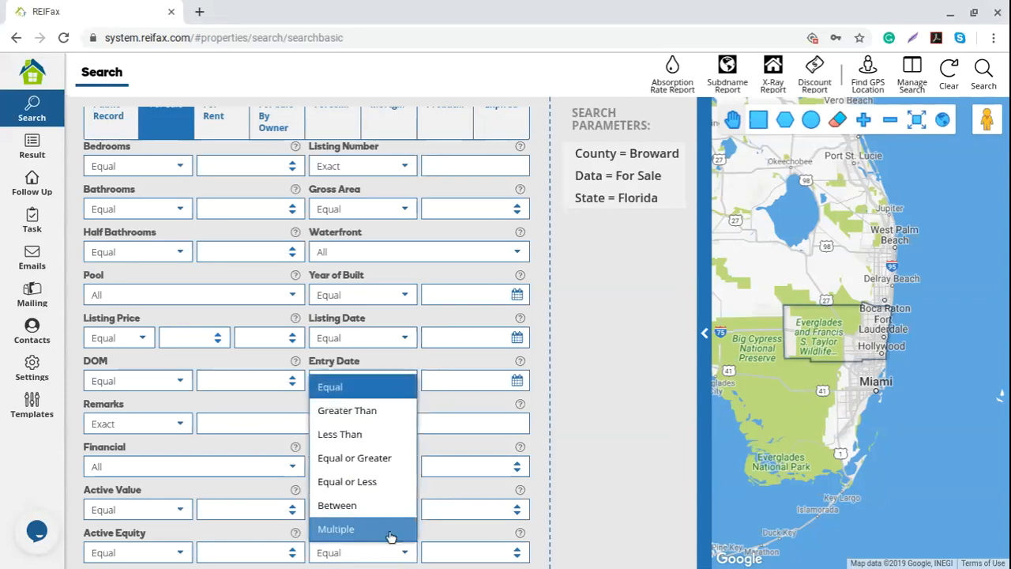
pyautogui.click(388, 456)
pyautogui.click(458, 552)
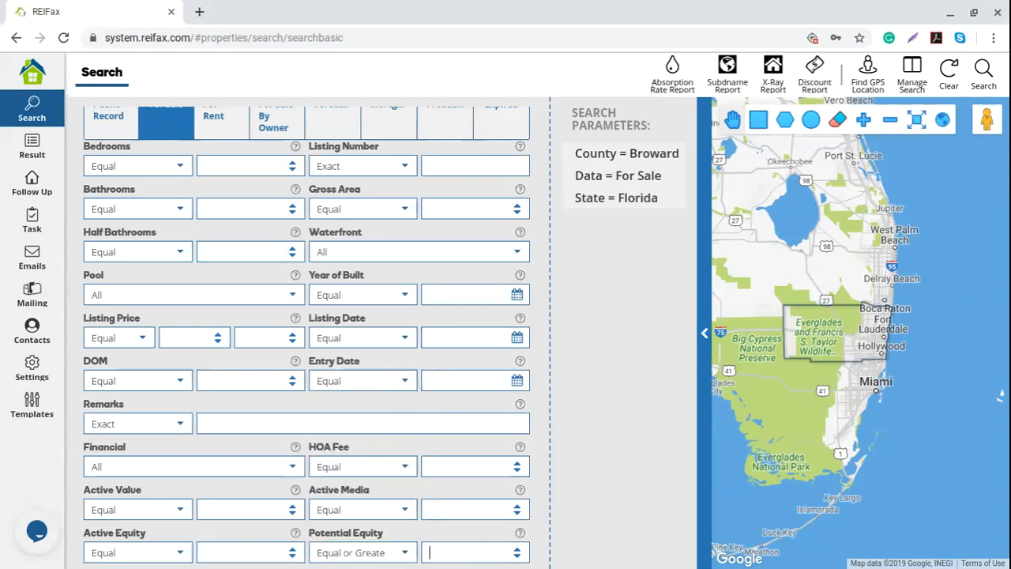
pyautogui.write('10')
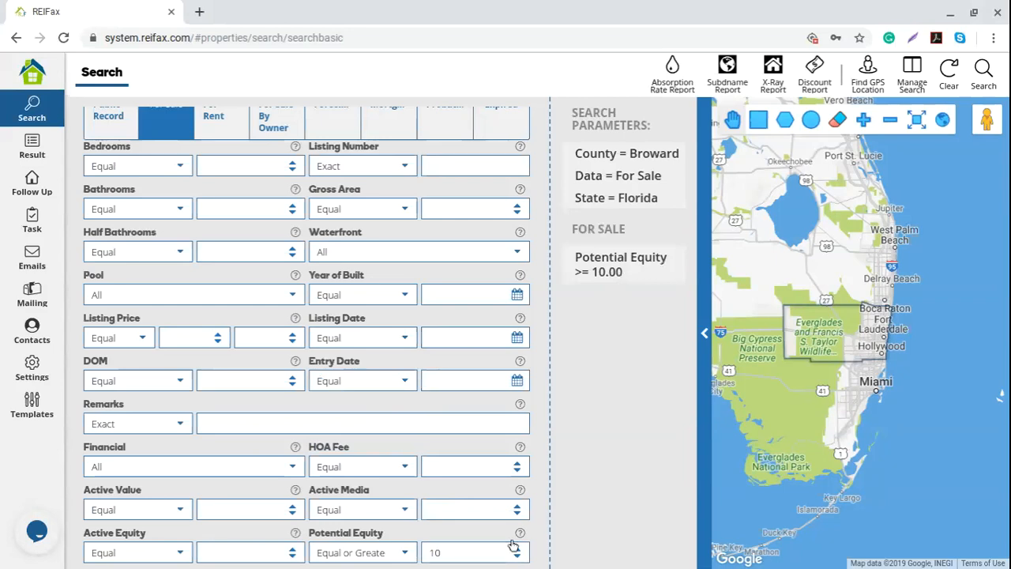
pyautogui.doubleClick(433, 550)
pyautogui.scroll(1, 464, 491)
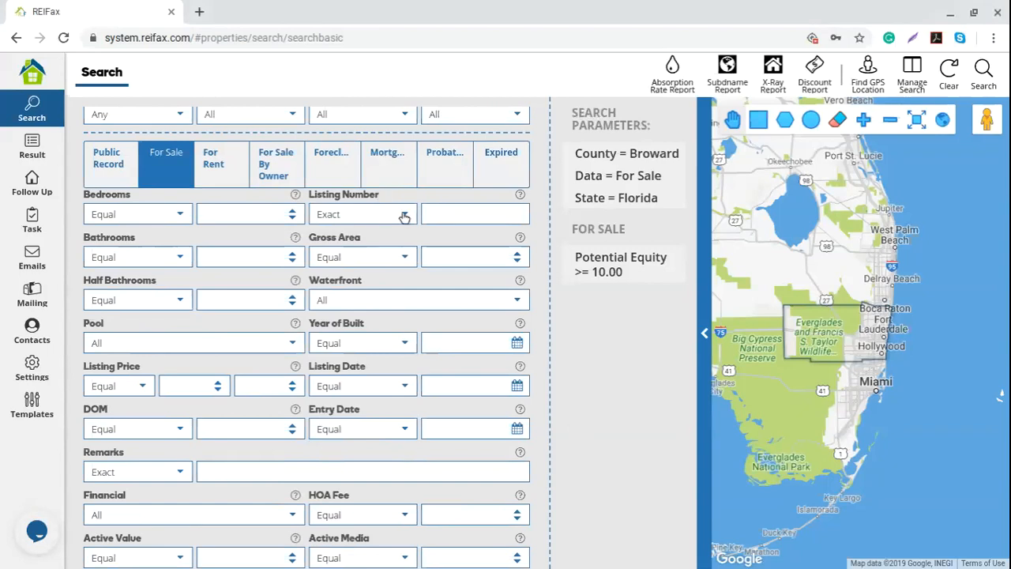
# - Choose Single Family as the property Type at the top of the form
pyautogui.click(453, 219)
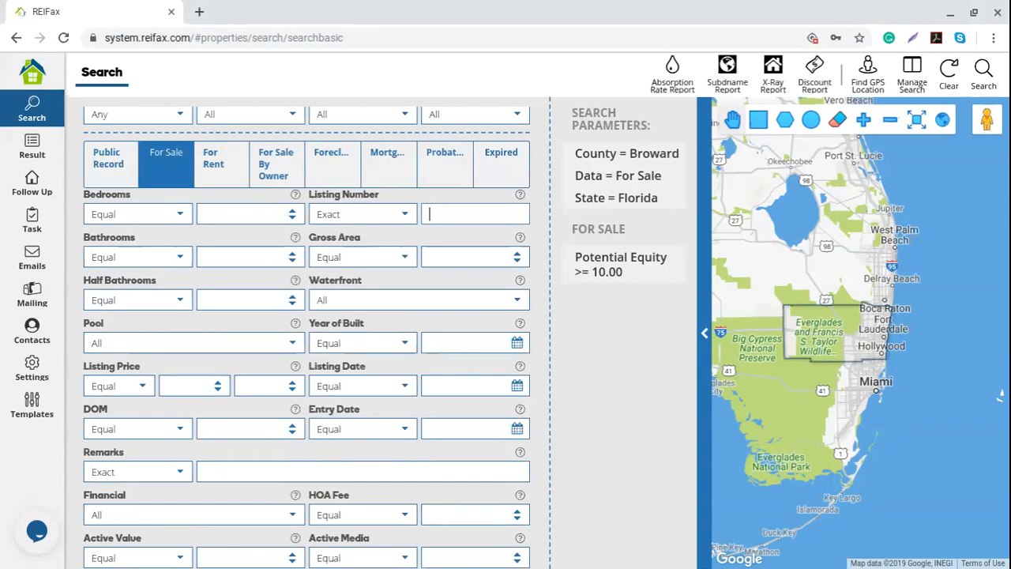
pyautogui.scroll(3, 493, 382)
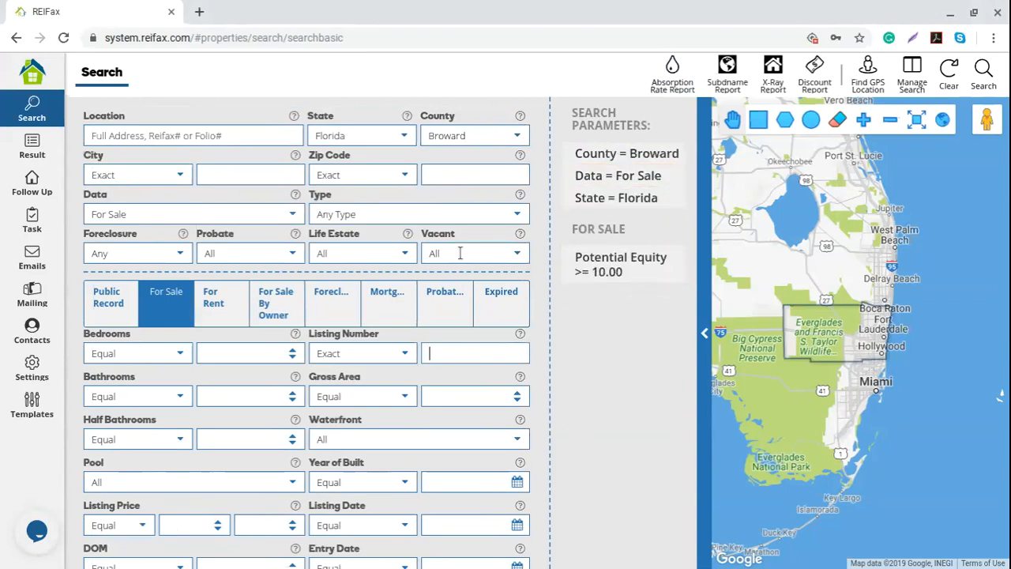
pyautogui.click(519, 214)
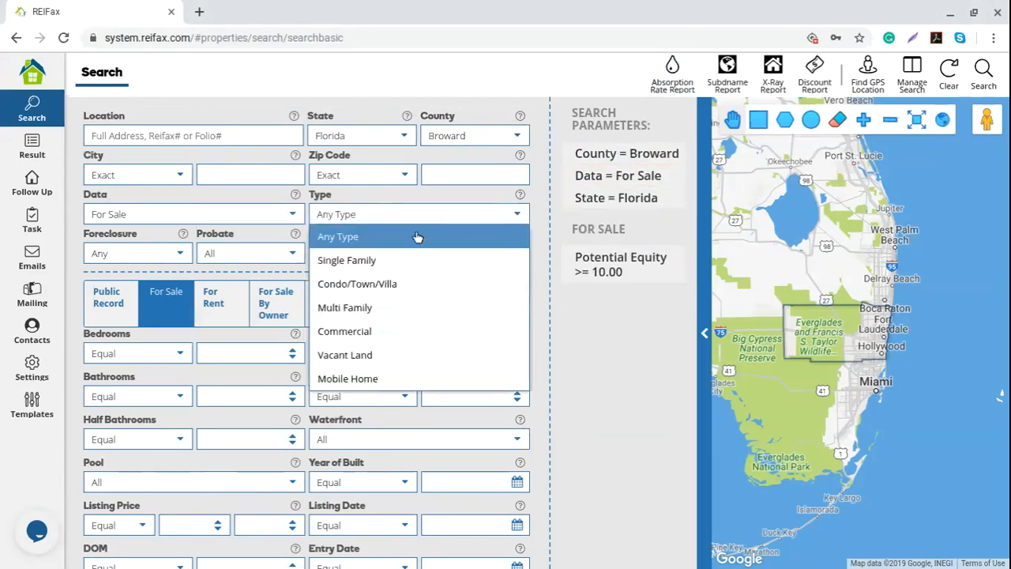
pyautogui.click(373, 263)
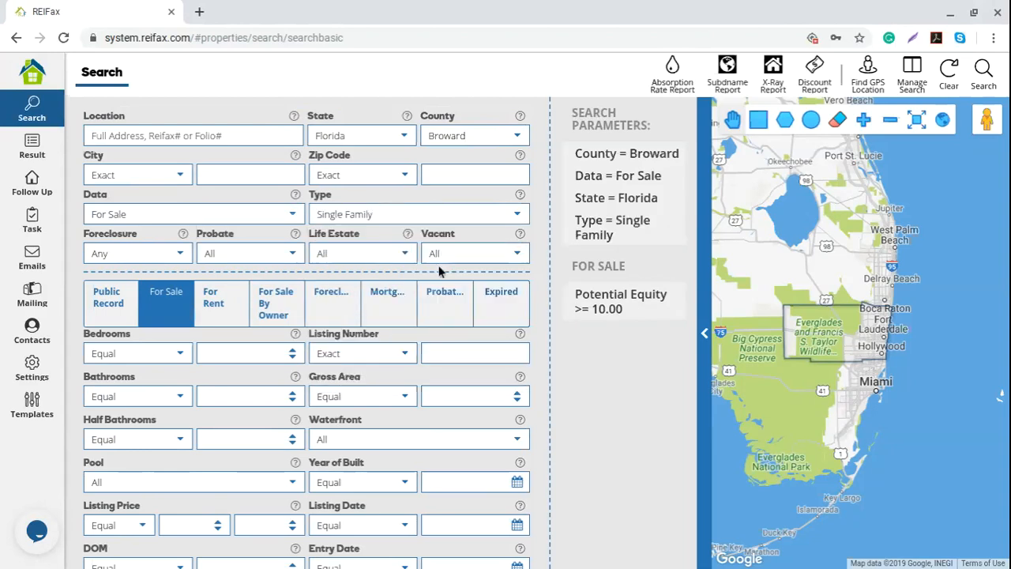
# - Run the search, widen the Listing Number column, and scroll through the 601 results
pyautogui.click(998, 74)
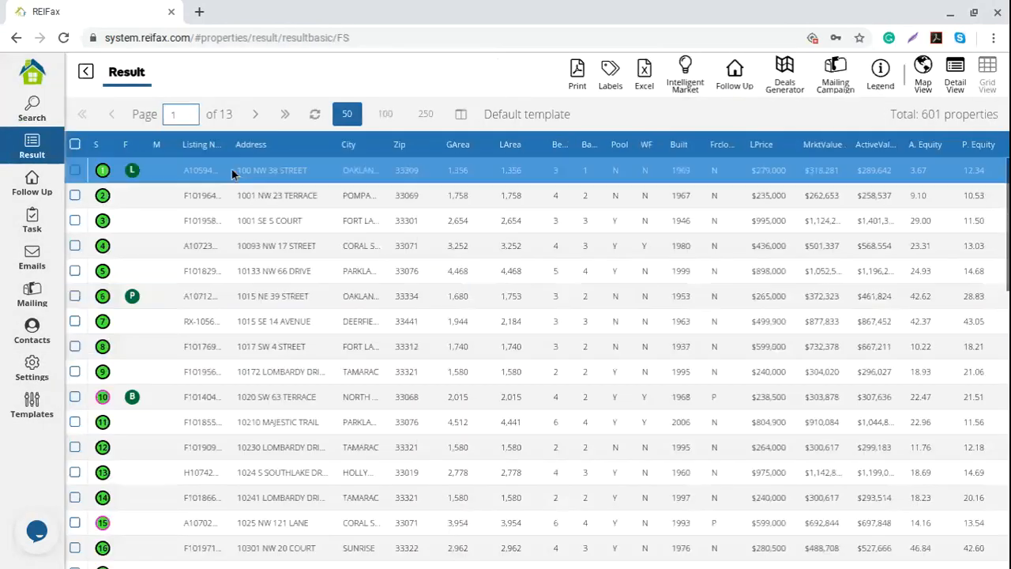
pyautogui.moveTo(233, 144); pyautogui.dragTo(253, 148)
pyautogui.moveTo(488, 113); pyautogui.dragTo(571, 112)
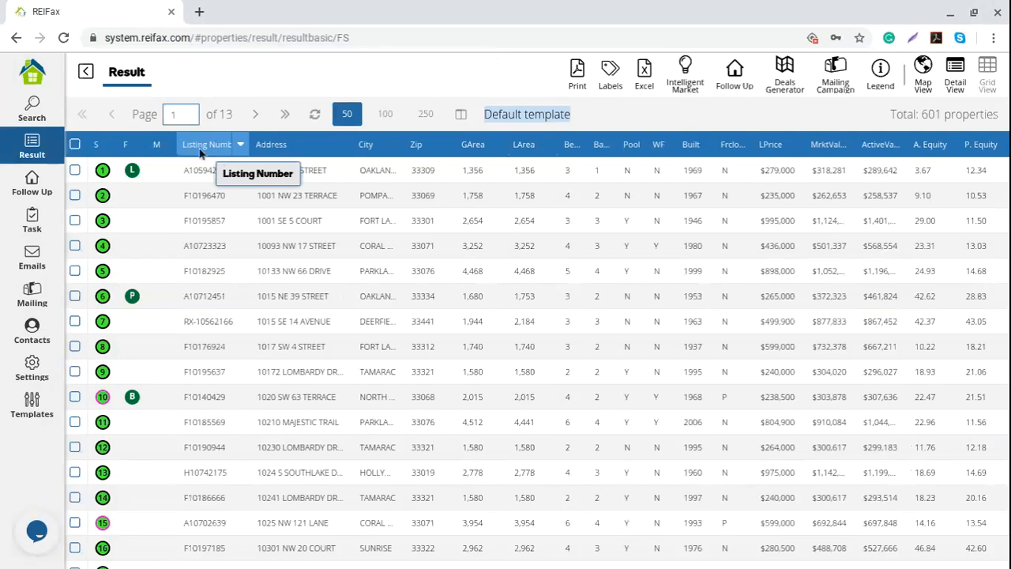
pyautogui.scroll(-1, 222, 225)
pyautogui.scroll(-6, 222, 225)
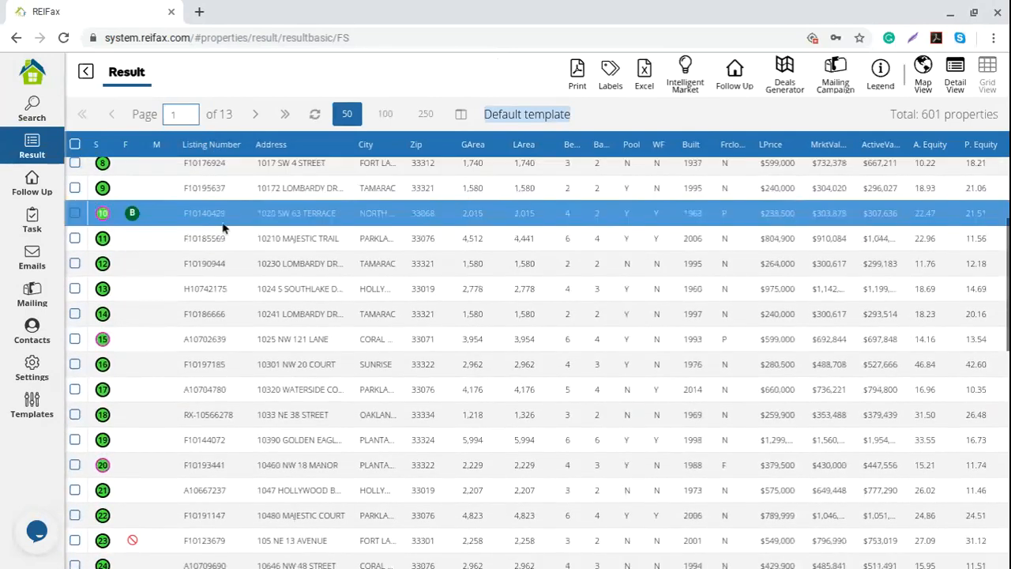
pyautogui.scroll(-3, 221, 225)
pyautogui.scroll(-5, 219, 225)
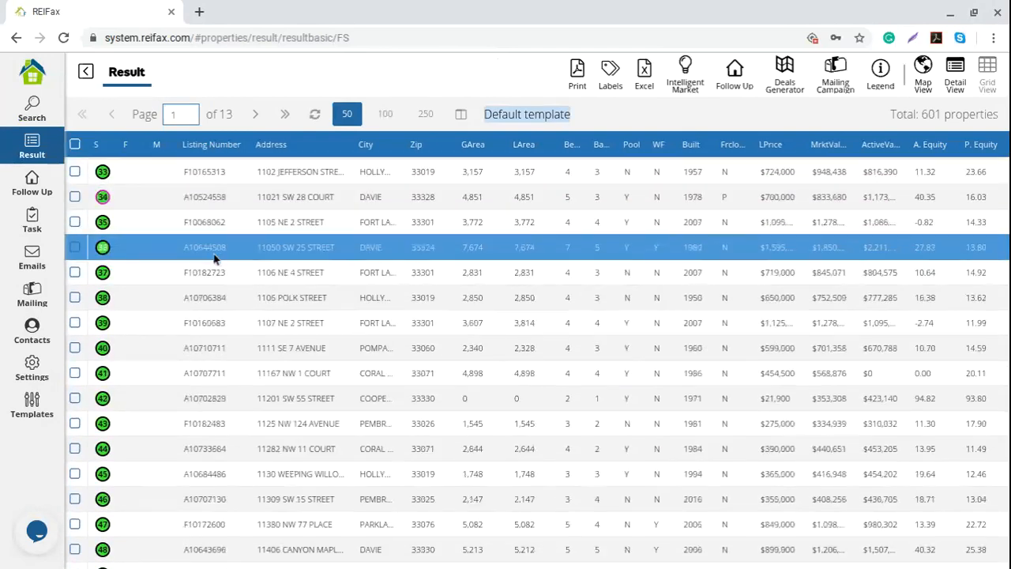
pyautogui.scroll(1, 203, 384)
pyautogui.scroll(10, 203, 384)
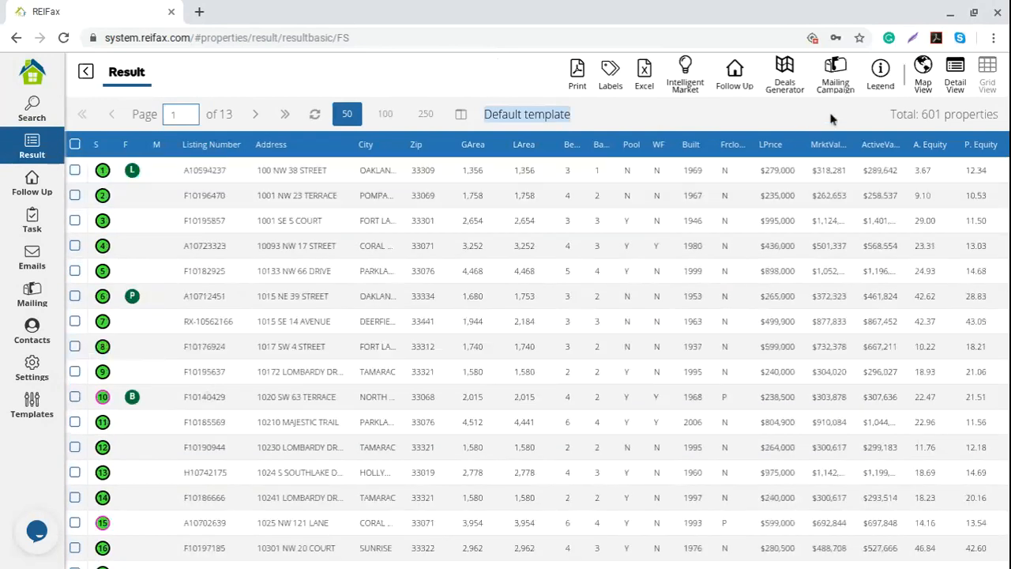
pyautogui.moveTo(979, 152)
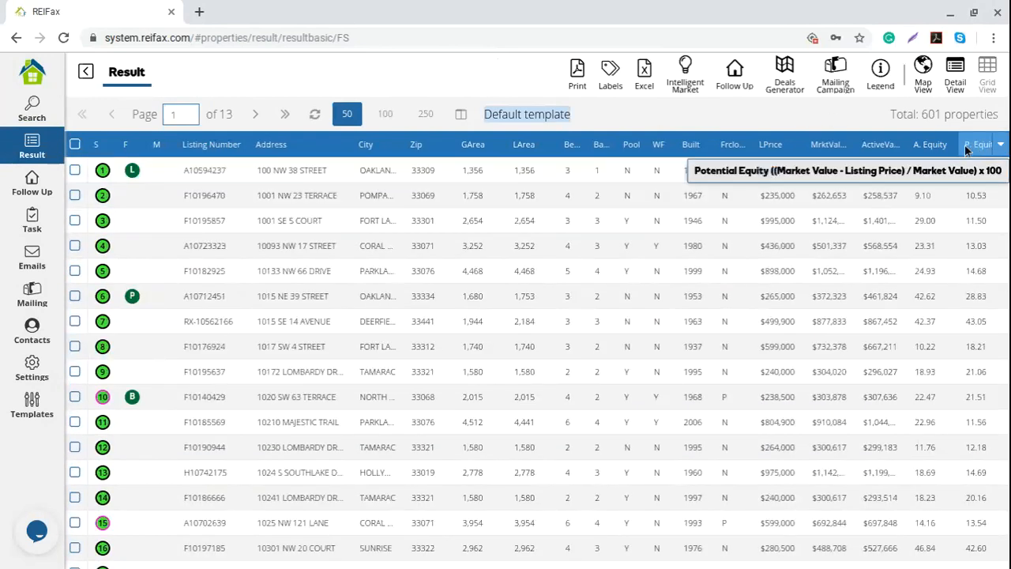
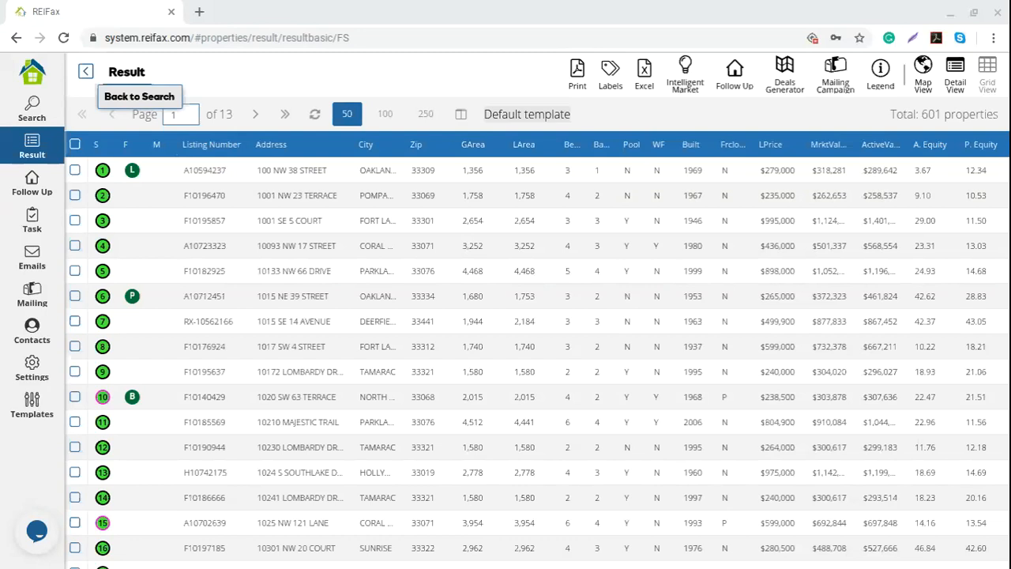
# - Go back to the search form, keeping Broward, For Sale, Single Family and Potential Equity >= 10
pyautogui.click(86, 71)
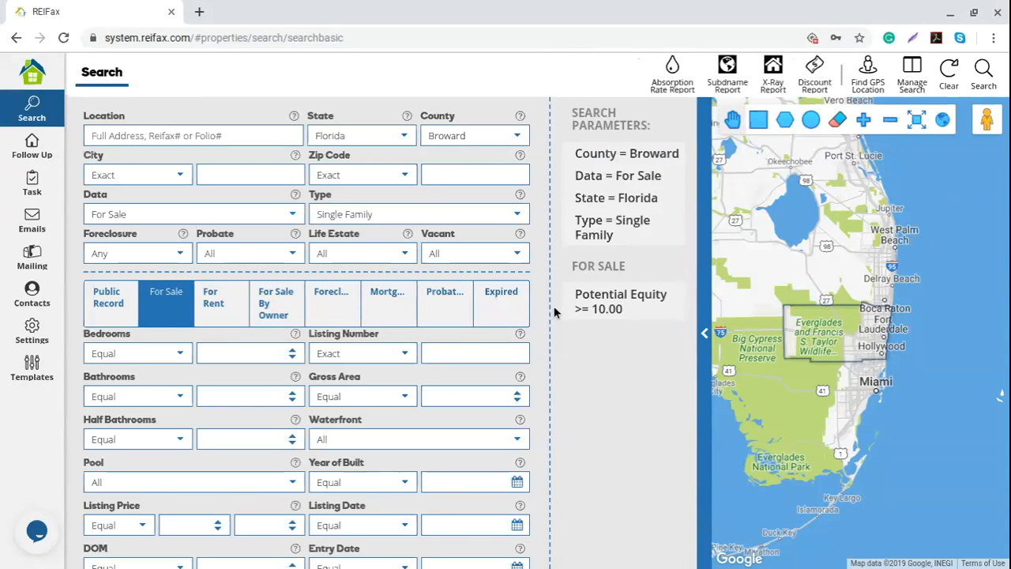
# - Look over the For Rent and For Sale By Owner criteria tabs
pyautogui.scroll(-1, 243, 378)
pyautogui.scroll(-1, 243, 377)
pyautogui.scroll(1, 244, 378)
pyautogui.click(207, 210)
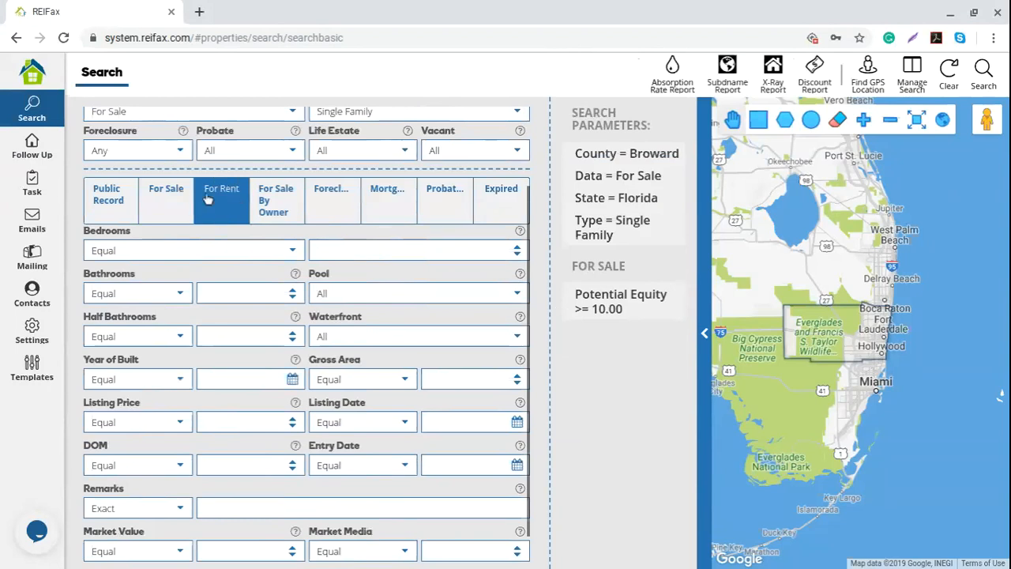
pyautogui.scroll(-1, 183, 368)
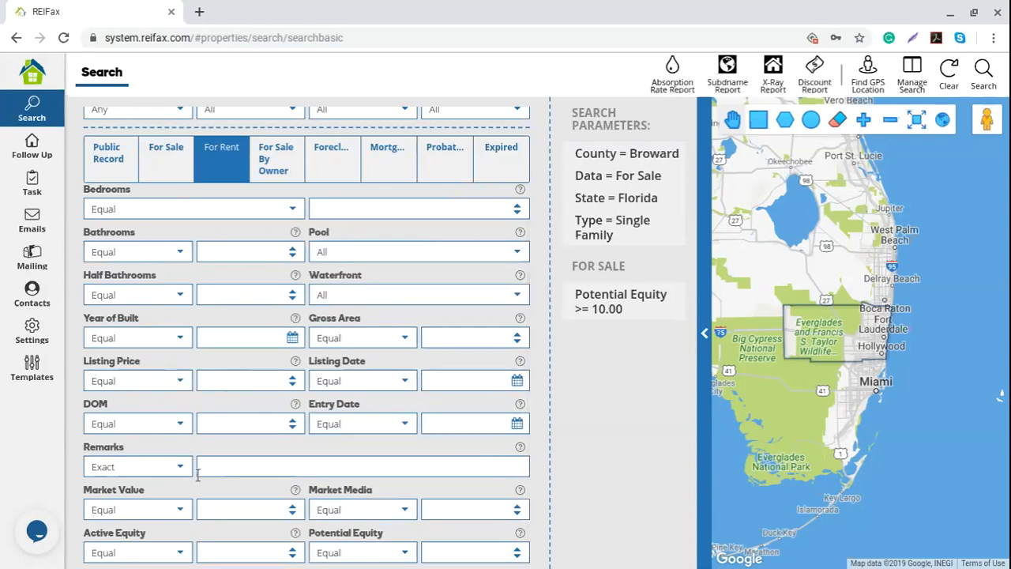
pyautogui.click(276, 170)
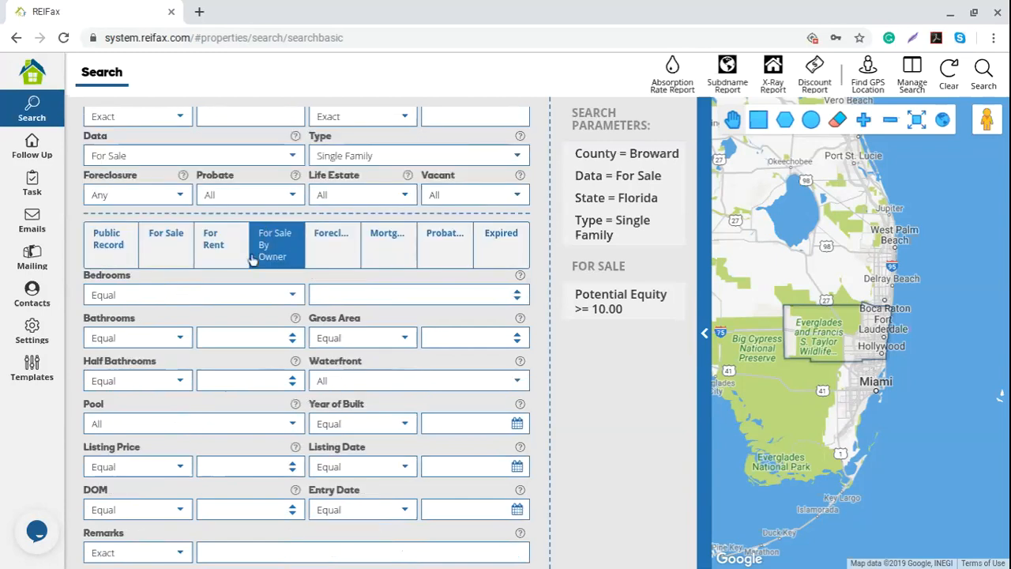
# - Switch the Data criterion to For Sale By Owner and display the foreclosure criteria
pyautogui.scroll(1, 276, 237)
pyautogui.click(292, 217)
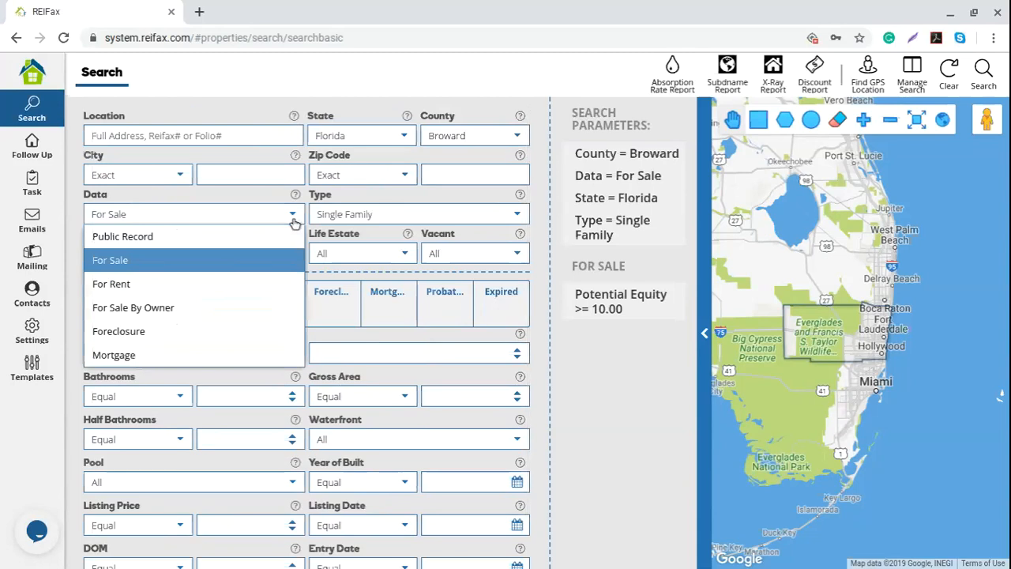
pyautogui.click(152, 313)
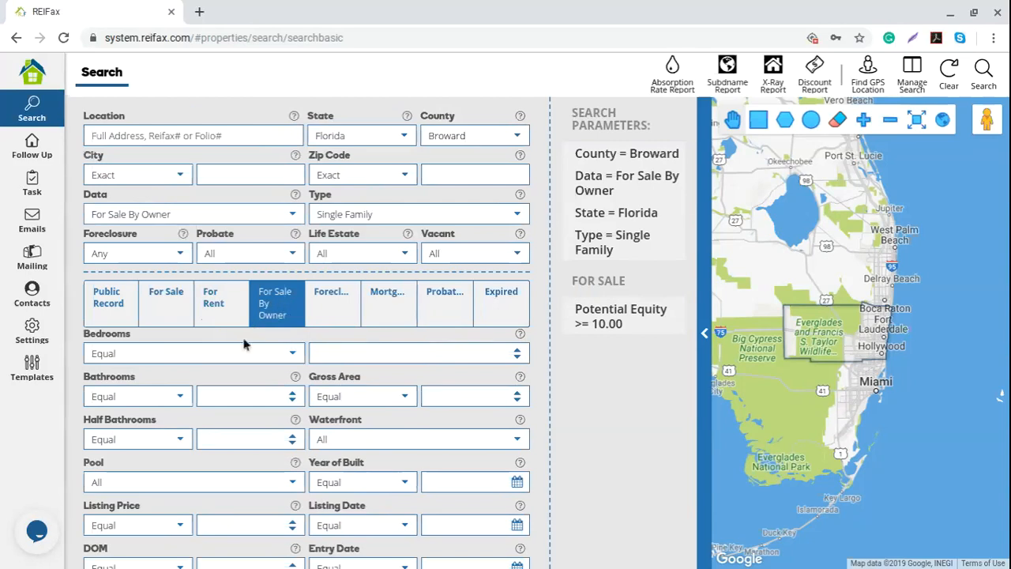
pyautogui.scroll(-1, 244, 341)
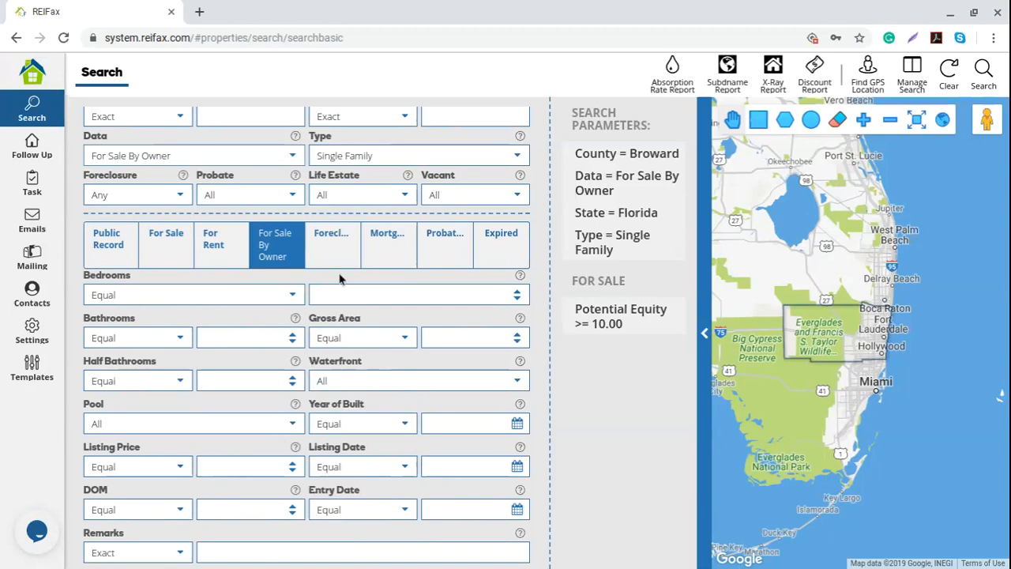
pyautogui.scroll(1, 296, 376)
pyautogui.click(338, 310)
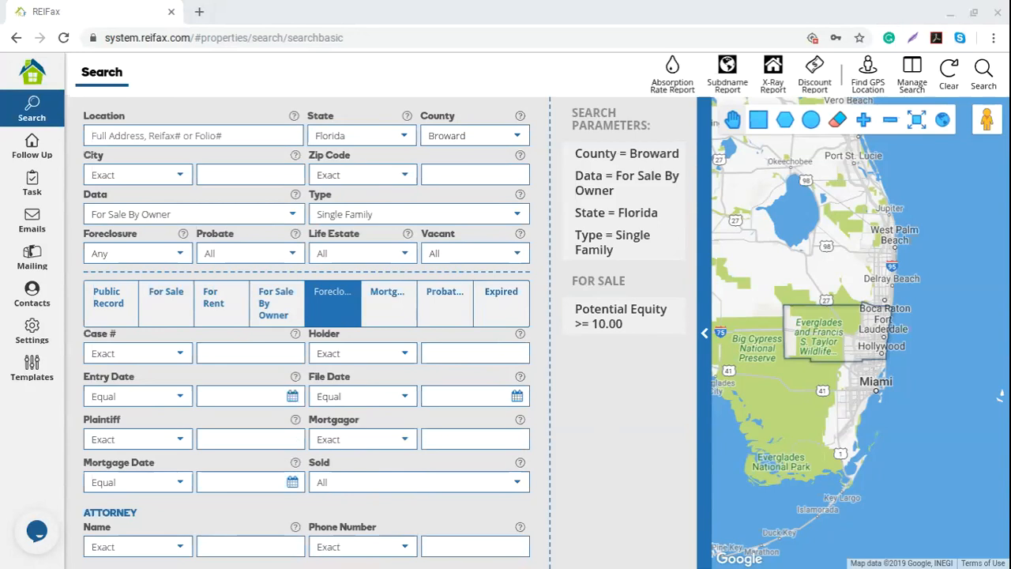
# - Set the Foreclosure status to Pre-Foreclosed and confirm the selection stays unchanged
pyautogui.click(583, 460)
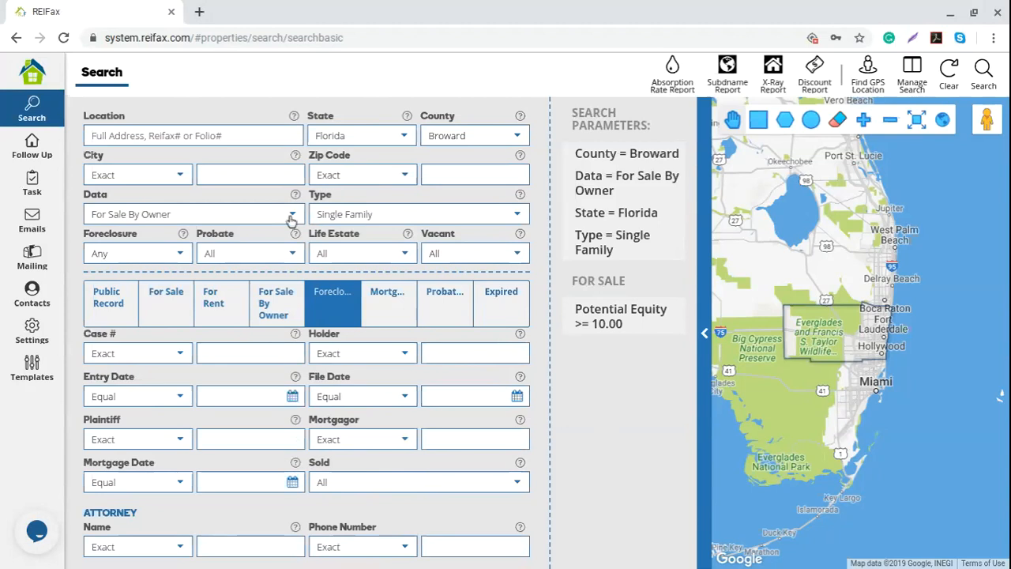
pyautogui.click(181, 255)
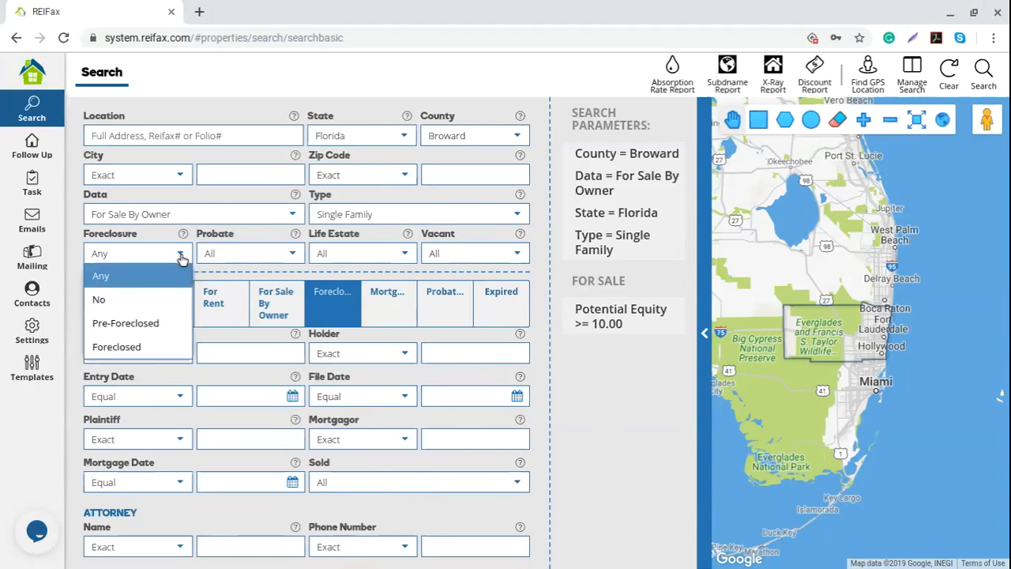
pyautogui.click(147, 331)
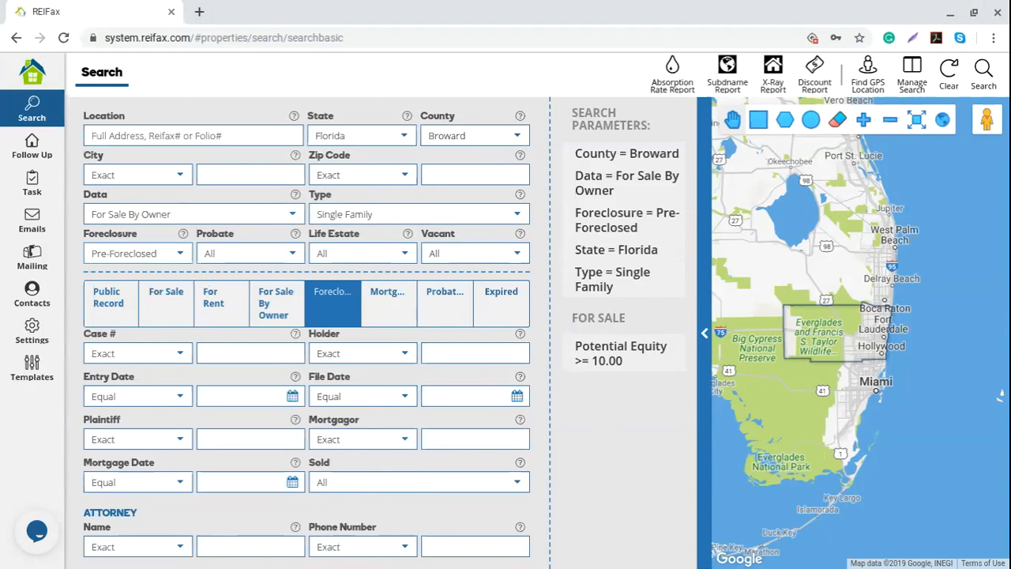
pyautogui.scroll(-1, 391, 387)
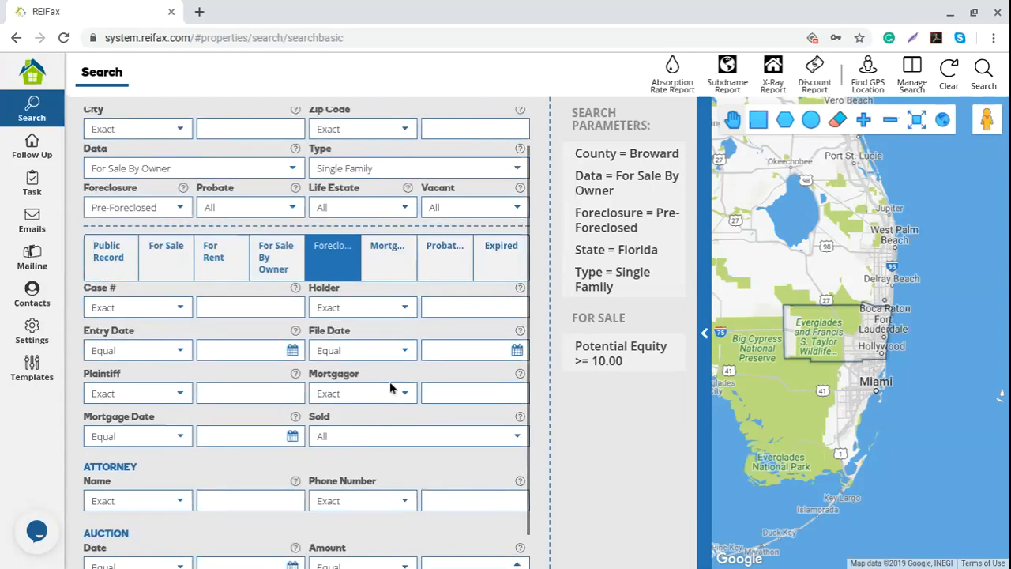
pyautogui.scroll(-1, 390, 387)
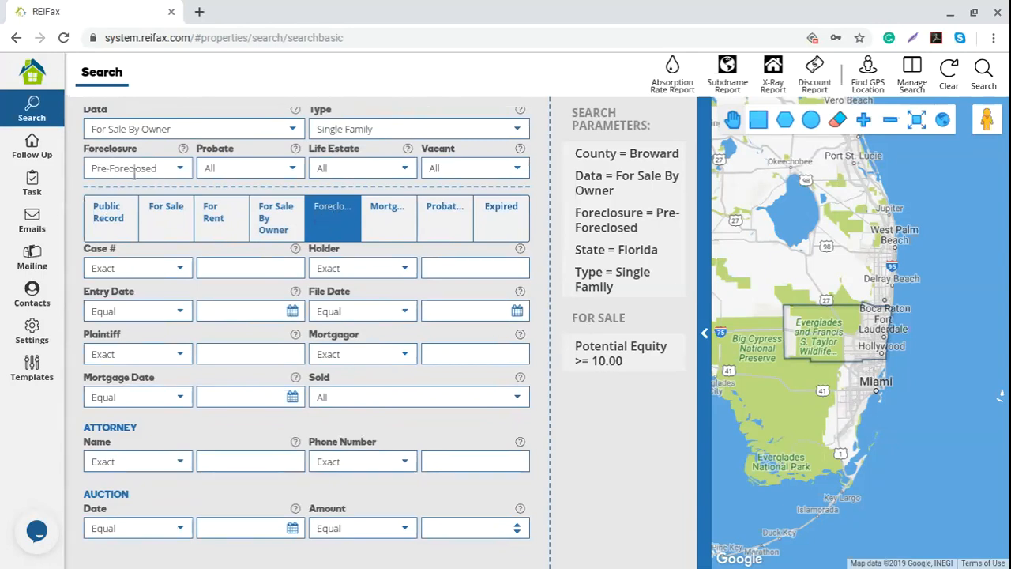
pyautogui.moveTo(157, 169); pyautogui.dragTo(97, 175)
pyautogui.click(97, 174)
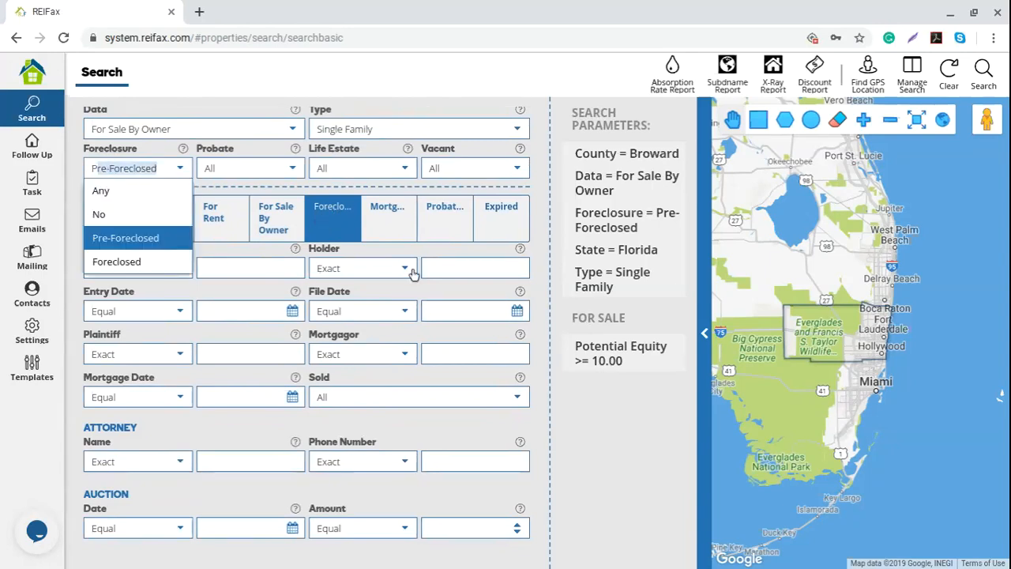
pyautogui.click(624, 451)
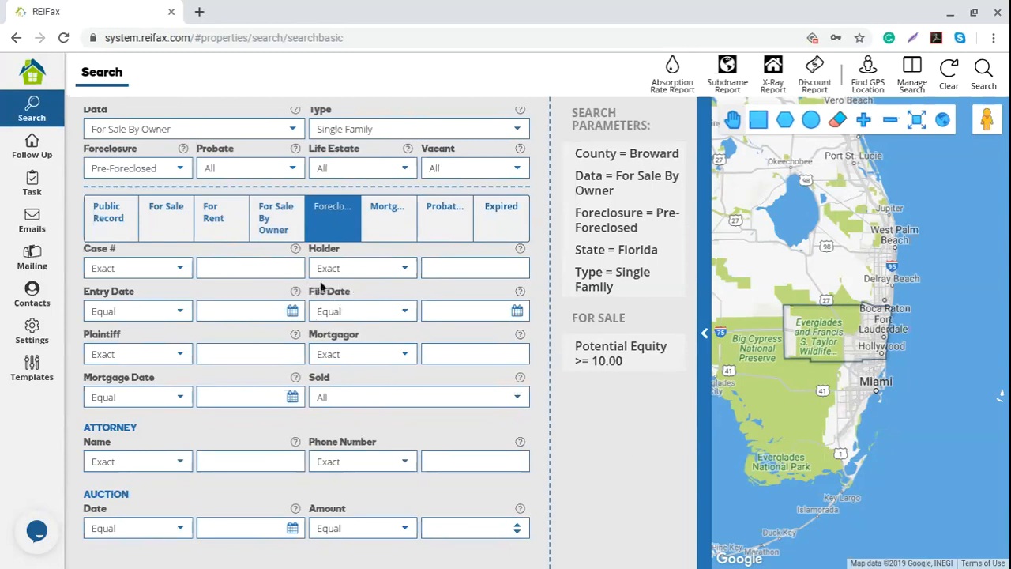
# - Set the File Date comparison to Equal or Greater
pyautogui.click(402, 314)
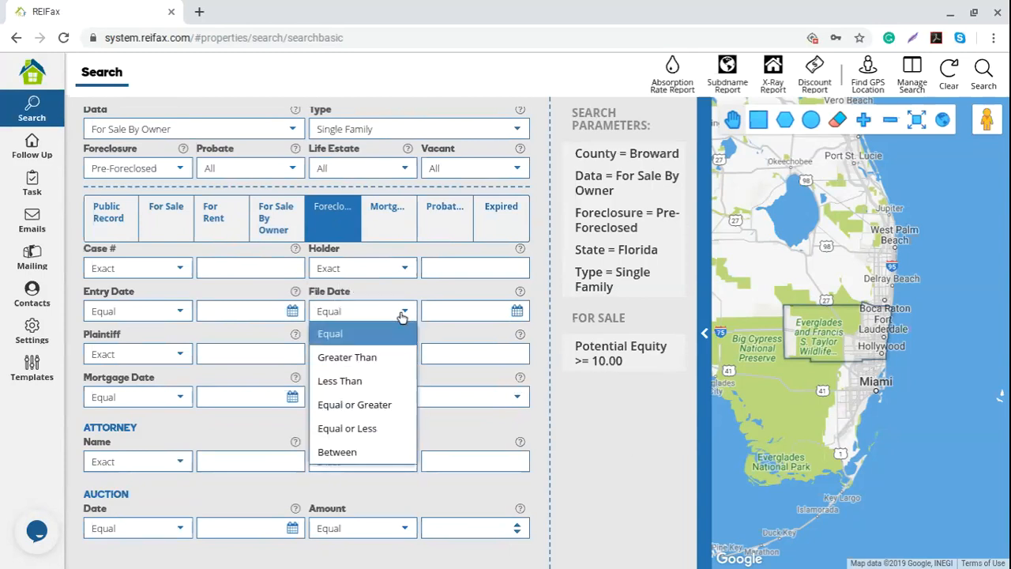
pyautogui.click(387, 408)
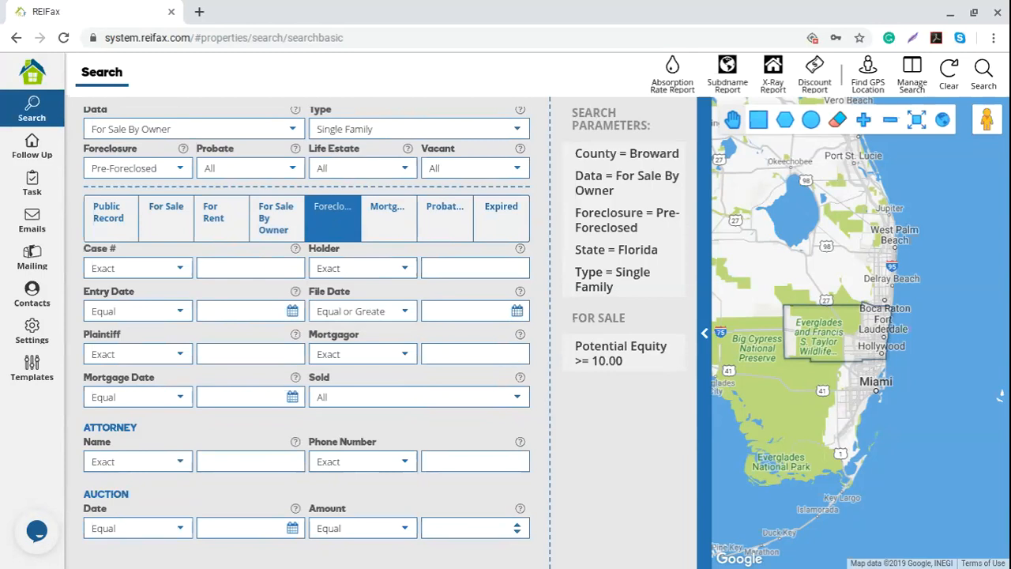
pyautogui.moveTo(313, 310); pyautogui.dragTo(393, 310)
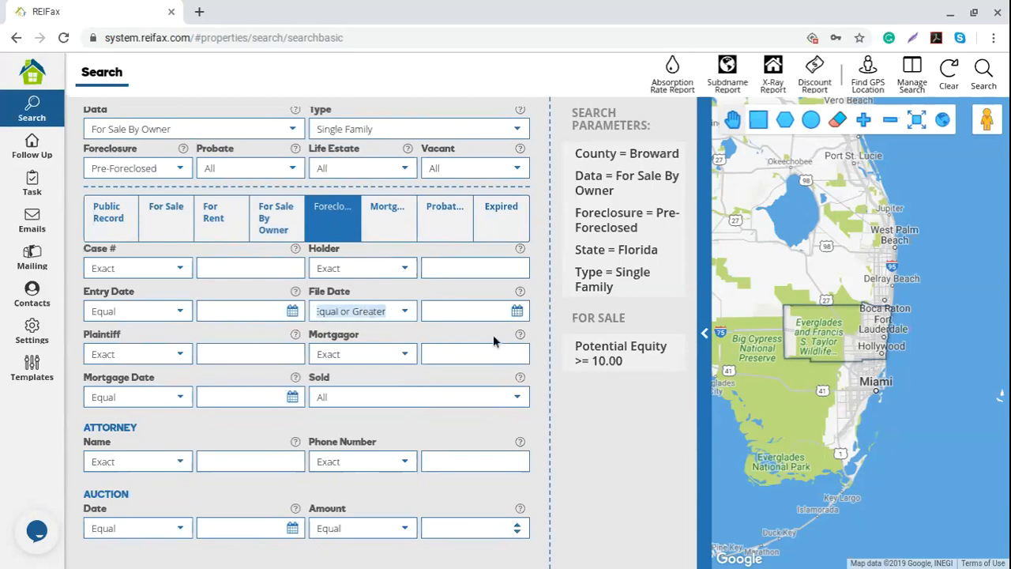
# - Pick 01/01/2019 as the File Date value in the calendar
pyautogui.click(516, 310)
pyautogui.click(520, 339)
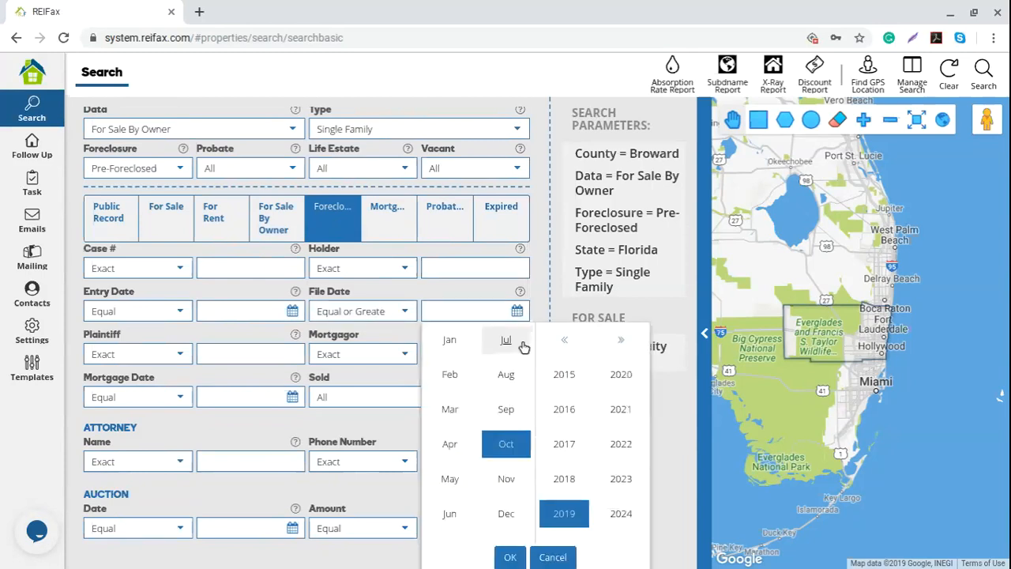
pyautogui.click(449, 340)
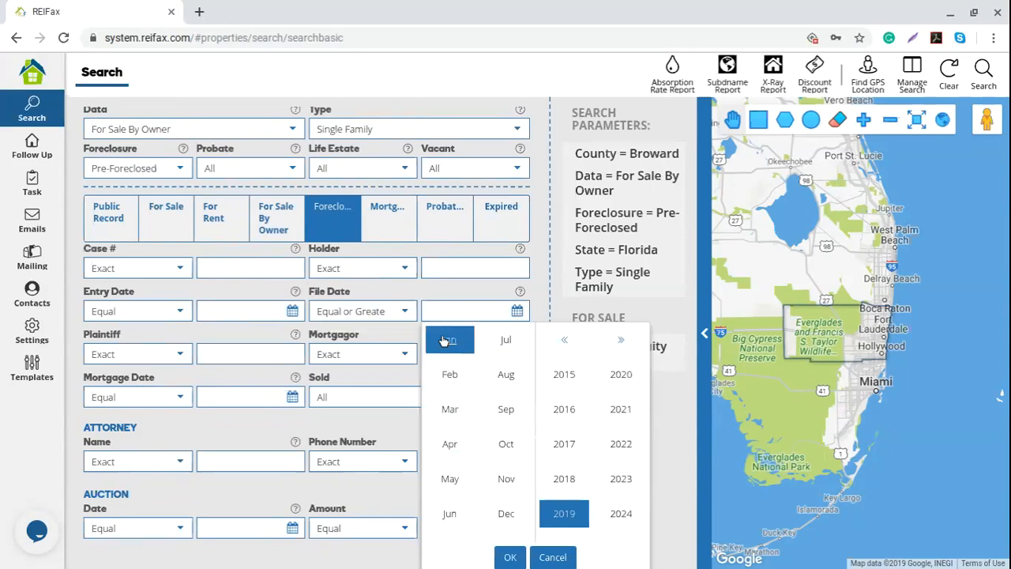
pyautogui.click(448, 514)
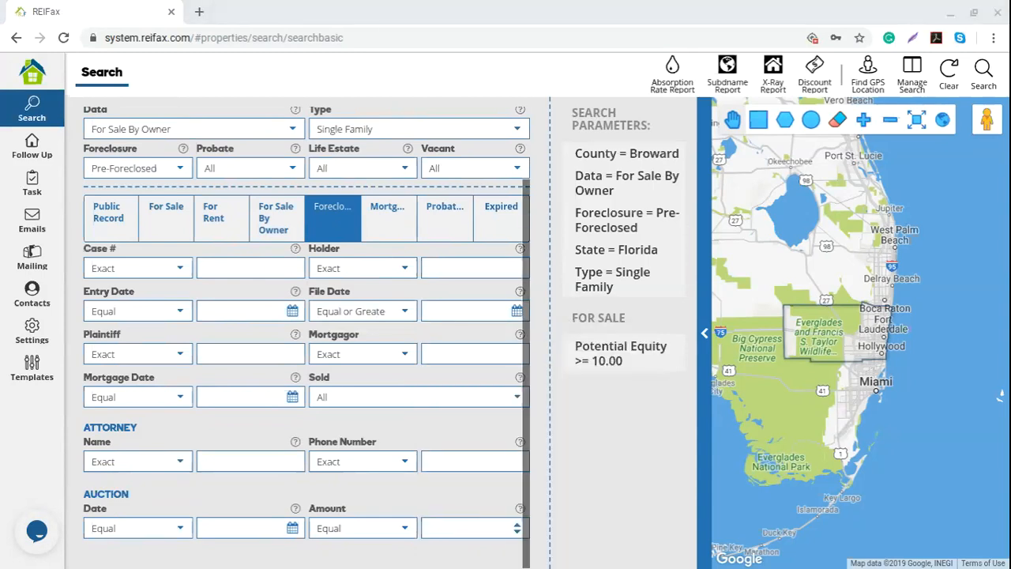
pyautogui.click(517, 310)
pyautogui.click(515, 340)
pyautogui.click(448, 339)
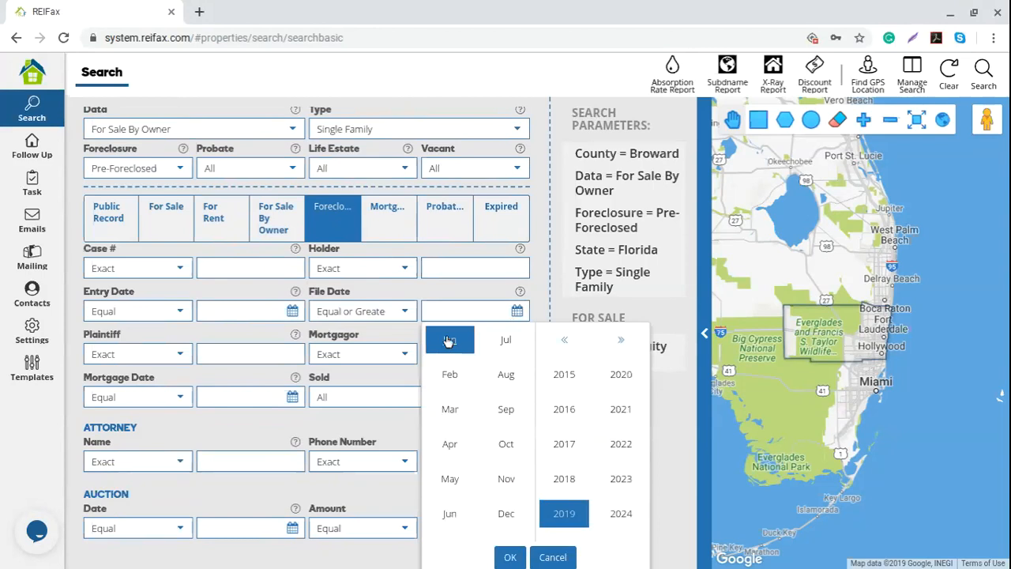
pyautogui.click(510, 557)
pyautogui.click(510, 396)
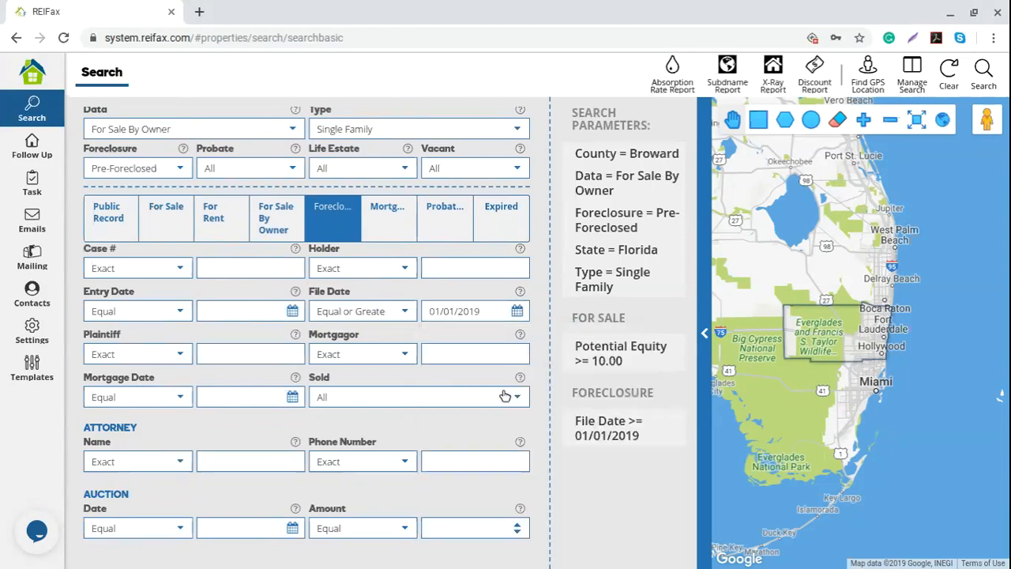
pyautogui.moveTo(610, 427)
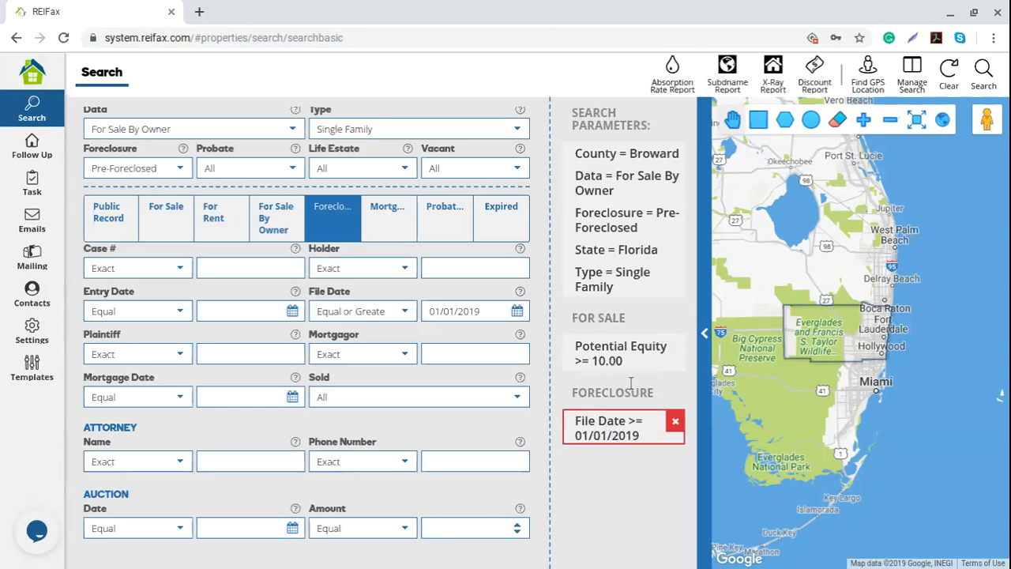
pyautogui.moveTo(657, 224)
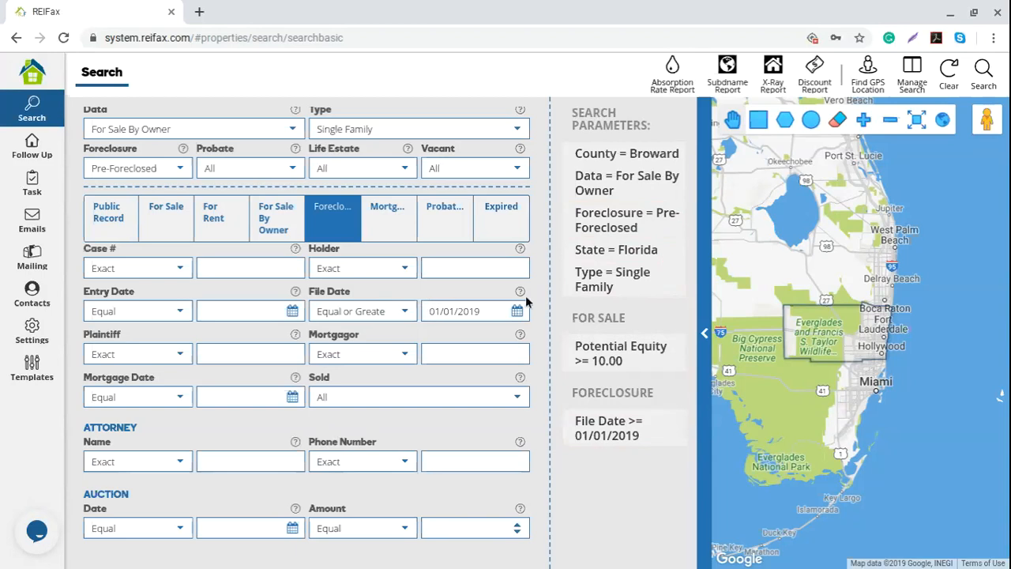
pyautogui.moveTo(520, 293)
# - Change File Date to a Between range, then step through Case #, Holder, Plaintiff and Mortgagor fields
pyautogui.click(405, 312)
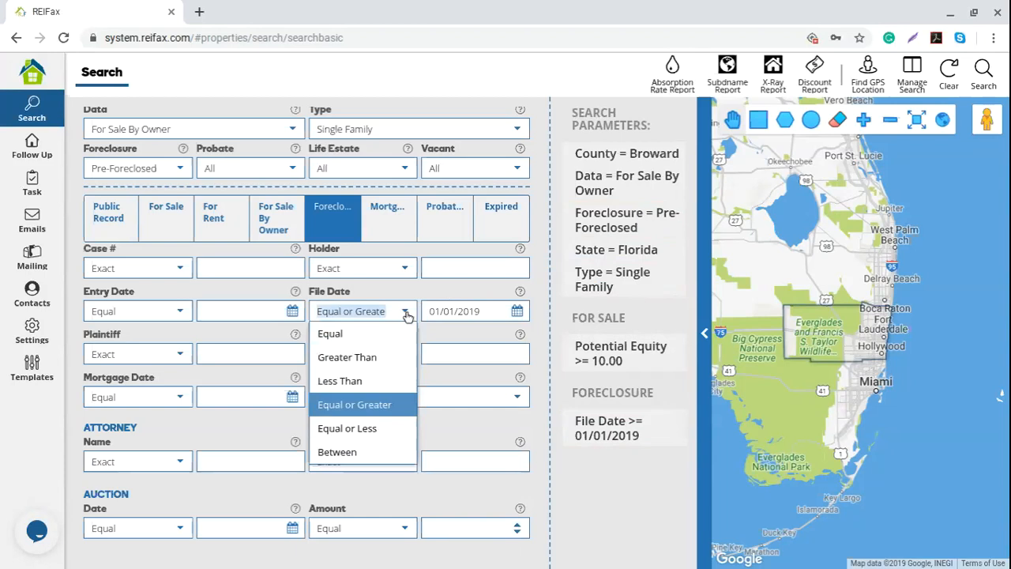
pyautogui.click(367, 445)
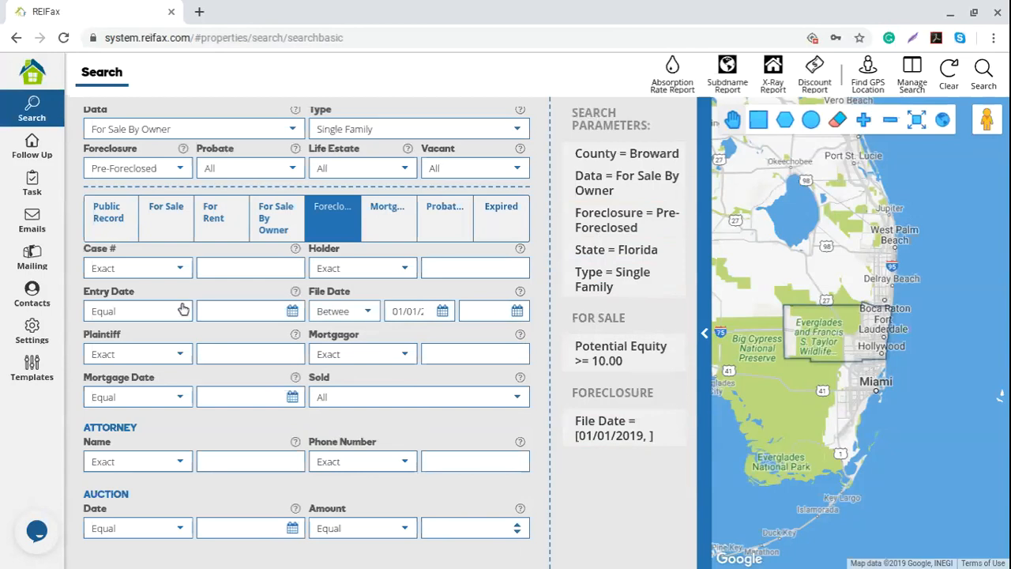
pyautogui.click(221, 269)
pyautogui.click(454, 268)
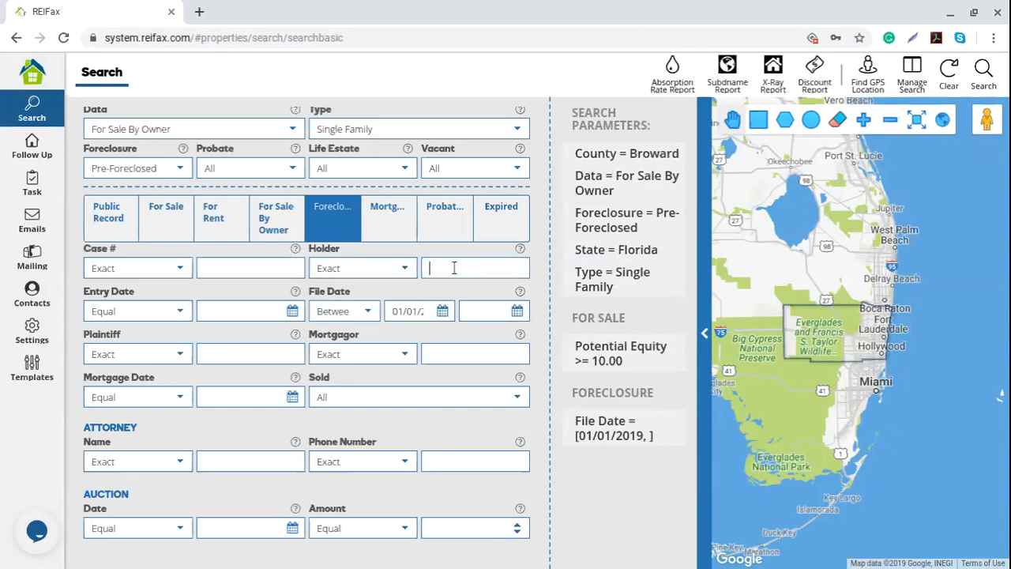
pyautogui.click(225, 360)
pyautogui.click(460, 357)
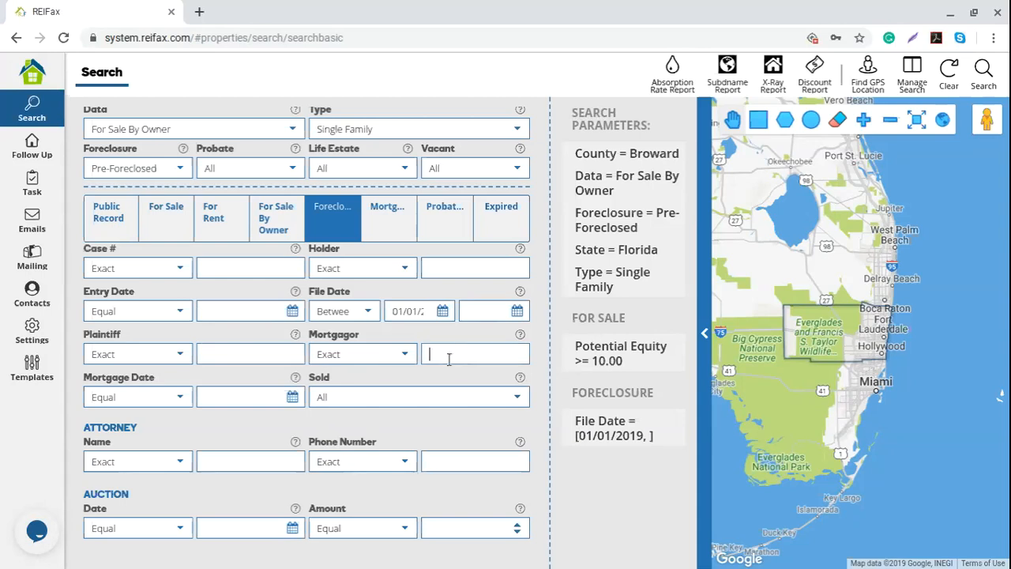
# - Check the Mortgage Date calendar and Sold choices, leaving Sold at All
pyautogui.click(221, 397)
pyautogui.click(614, 513)
pyautogui.click(517, 400)
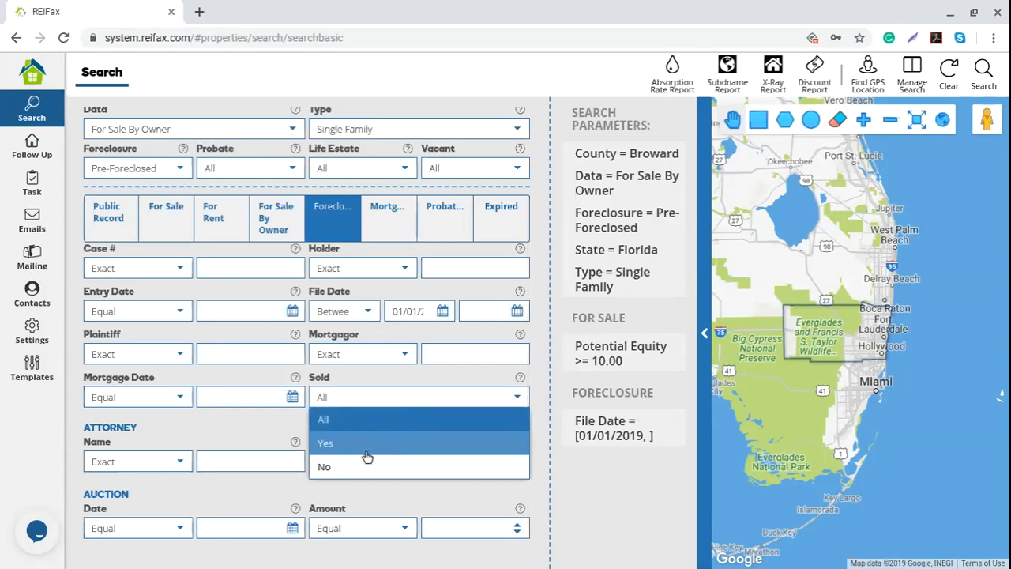
pyautogui.click(608, 513)
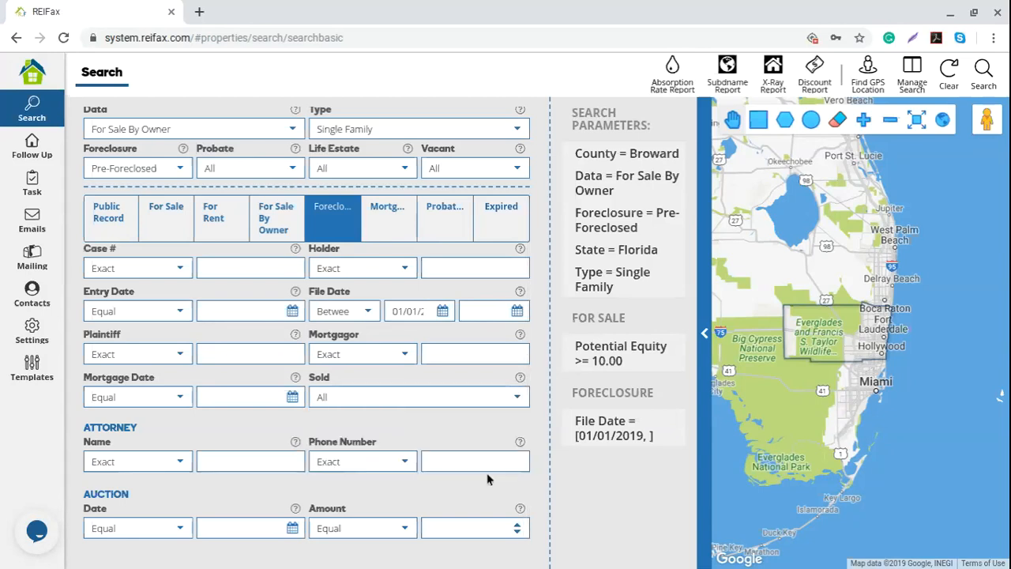
pyautogui.moveTo(84, 427); pyautogui.dragTo(173, 427)
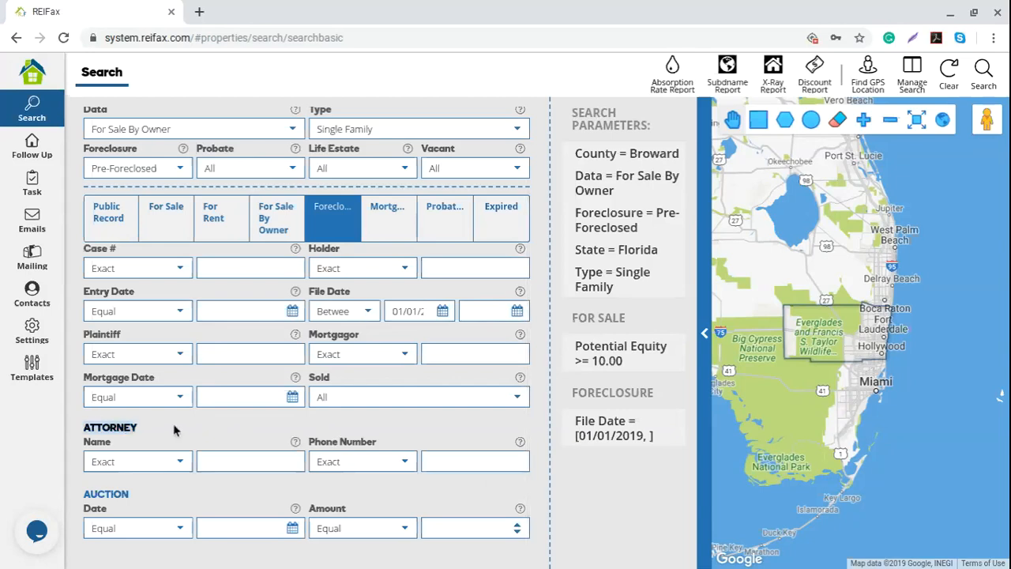
pyautogui.click(173, 426)
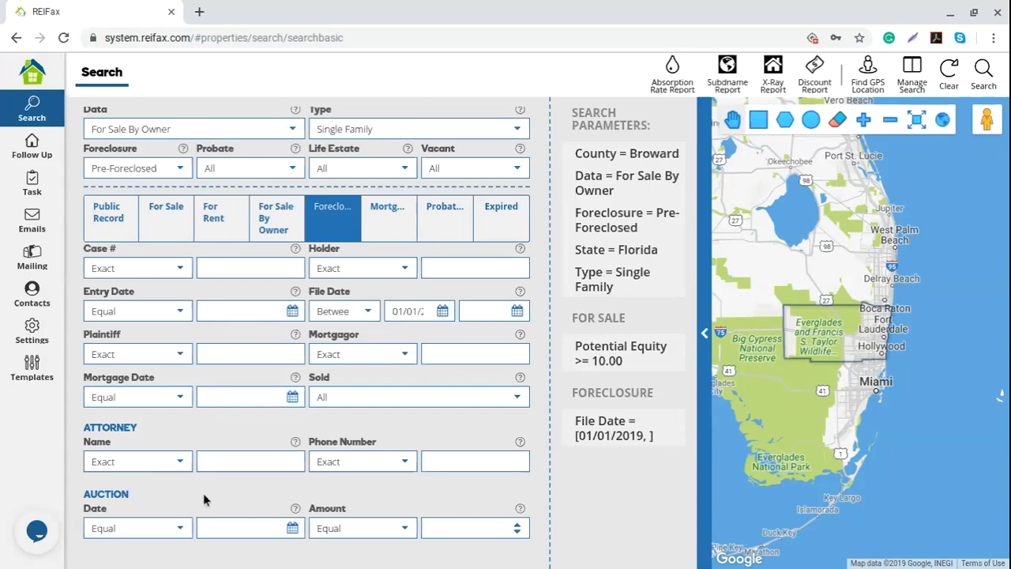
# - Set the Auction Date criterion to Between 10/07/2019 and 10/31/2019
pyautogui.click(180, 531)
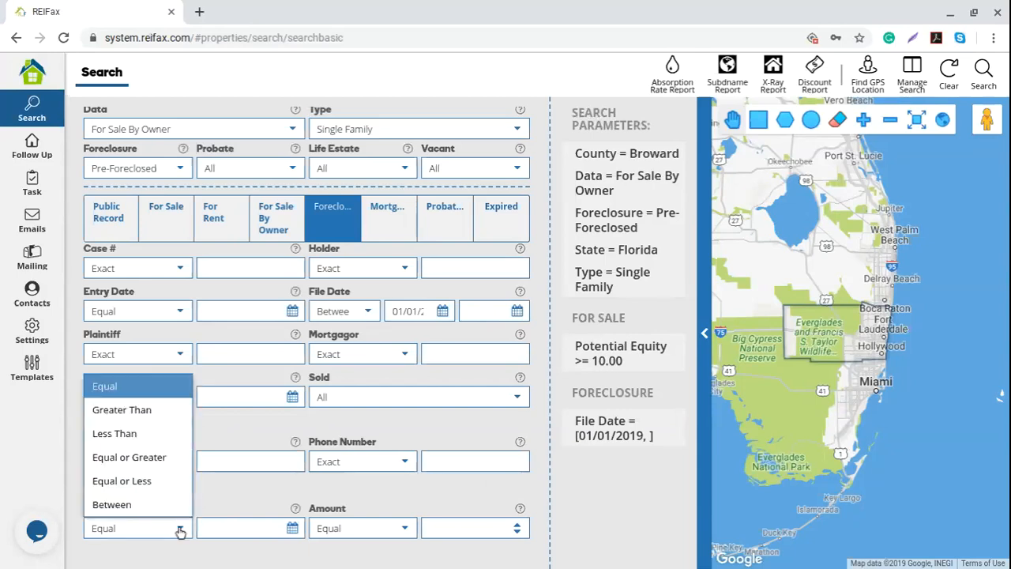
pyautogui.click(156, 503)
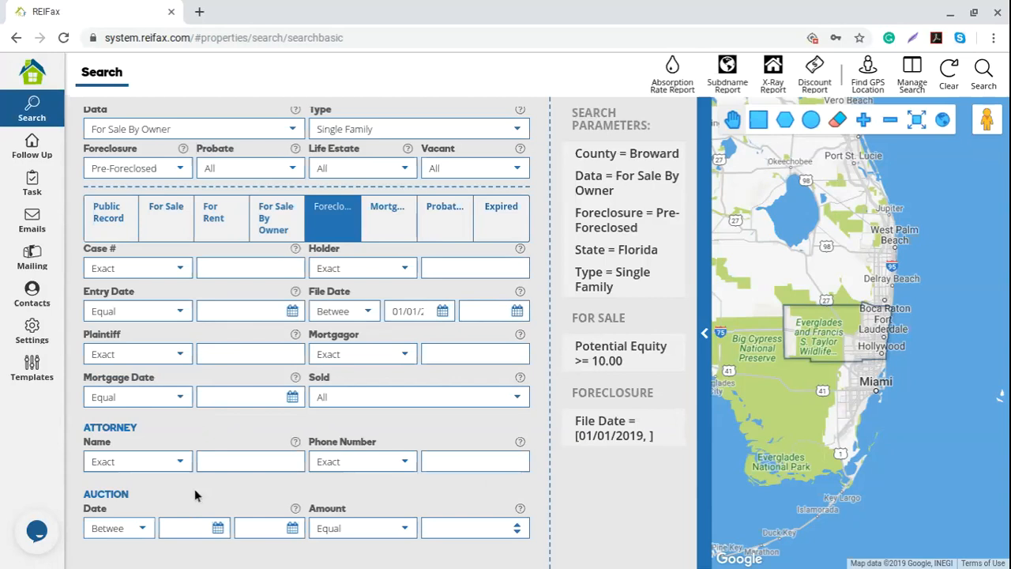
pyautogui.click(218, 527)
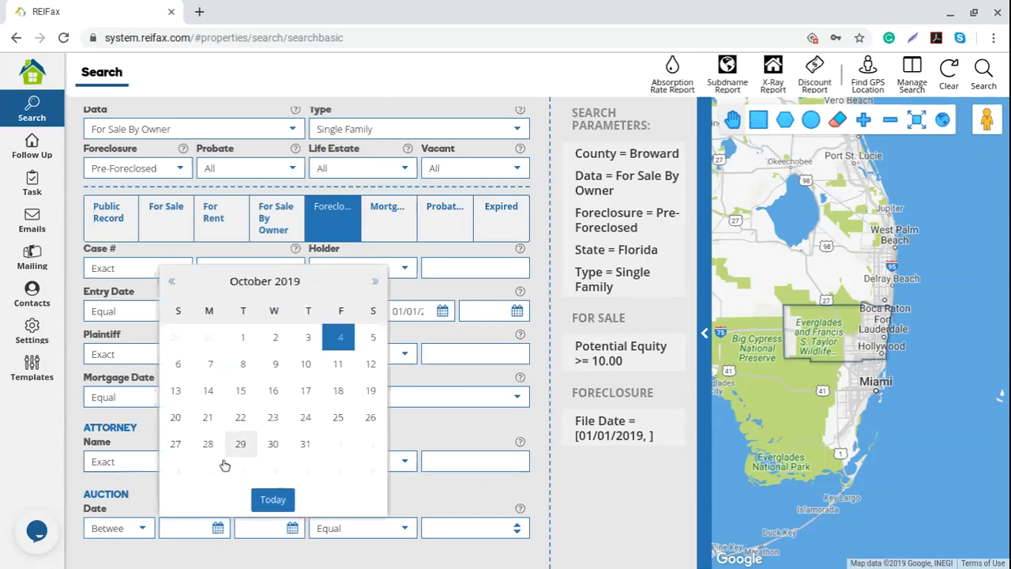
pyautogui.click(210, 363)
pyautogui.click(294, 529)
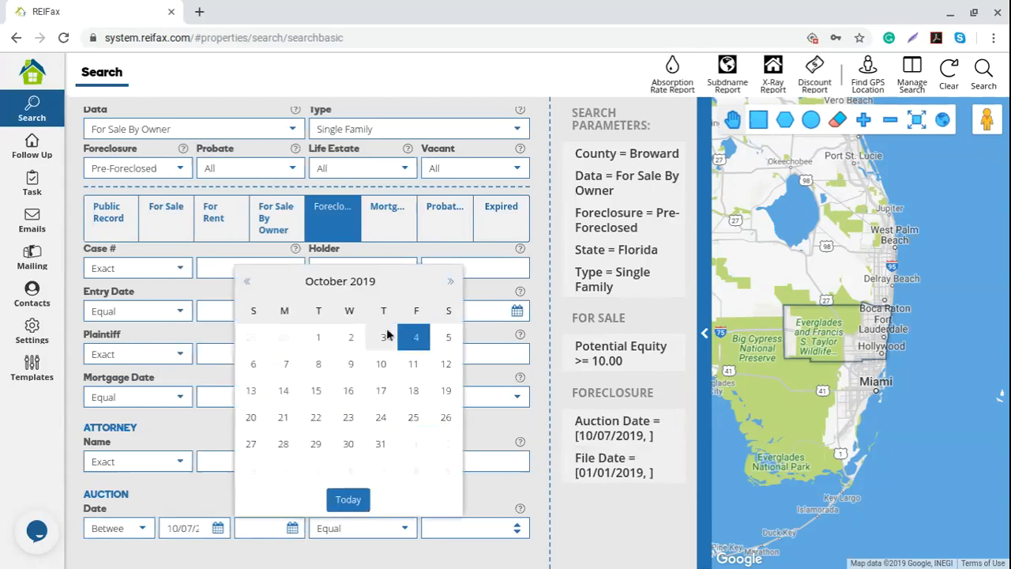
pyautogui.click(381, 445)
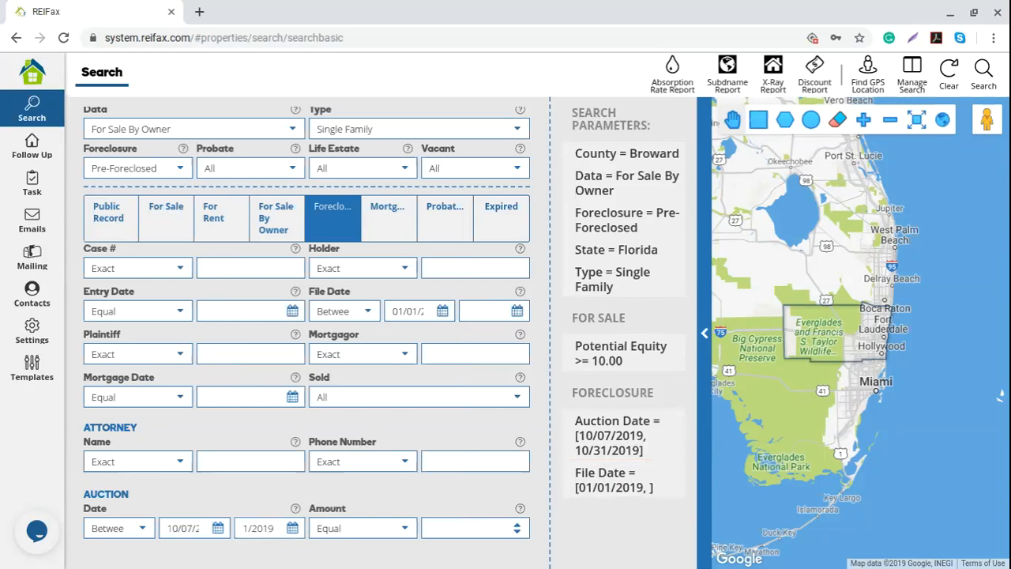
pyautogui.click(448, 525)
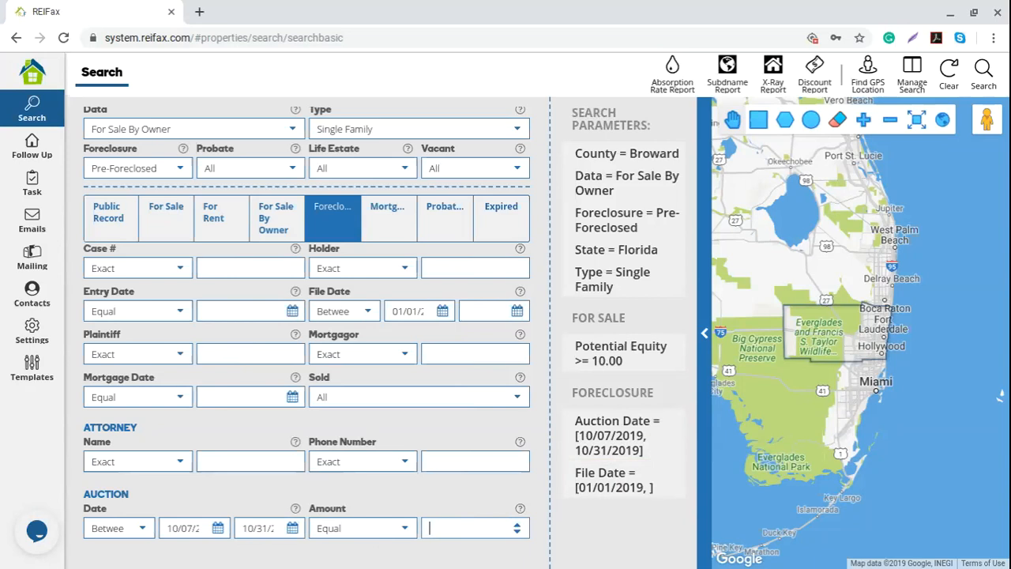
pyautogui.click(539, 7)
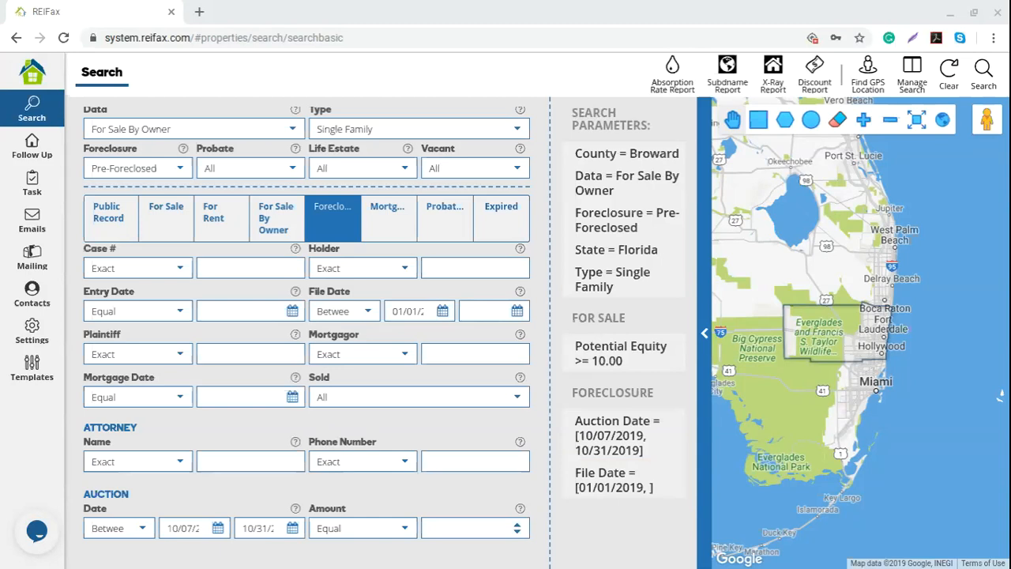
pyautogui.moveTo(686, 275)
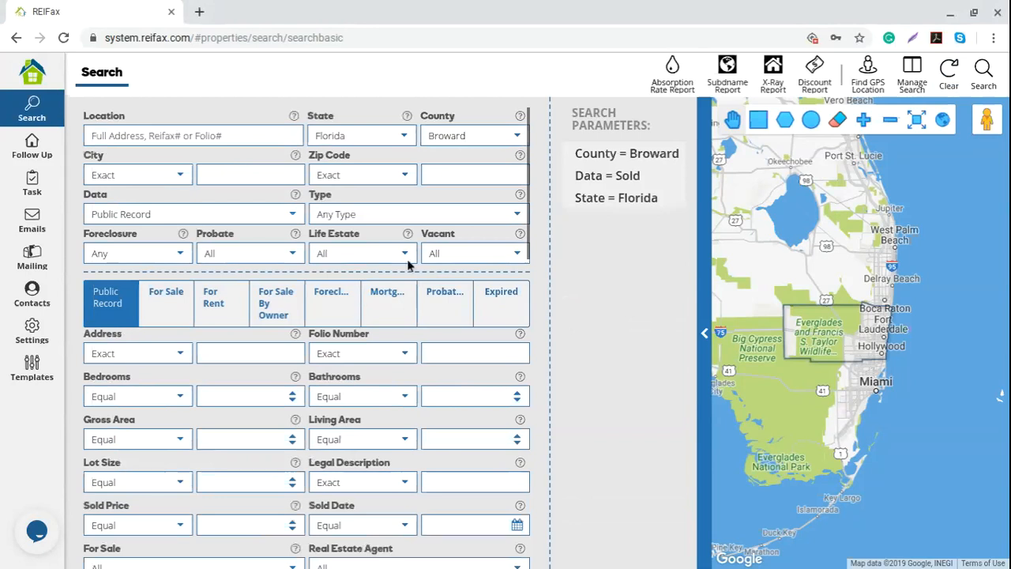
# - Set Data to For Sale and Foreclosure to Pre-Foreclosed, then review the For Sale criteria
pyautogui.click(288, 216)
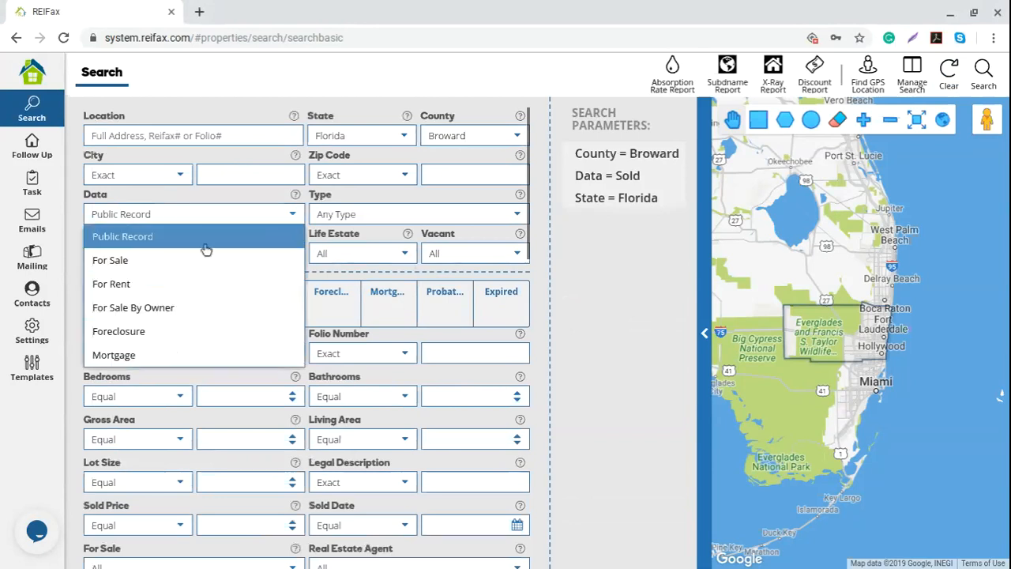
pyautogui.click(150, 261)
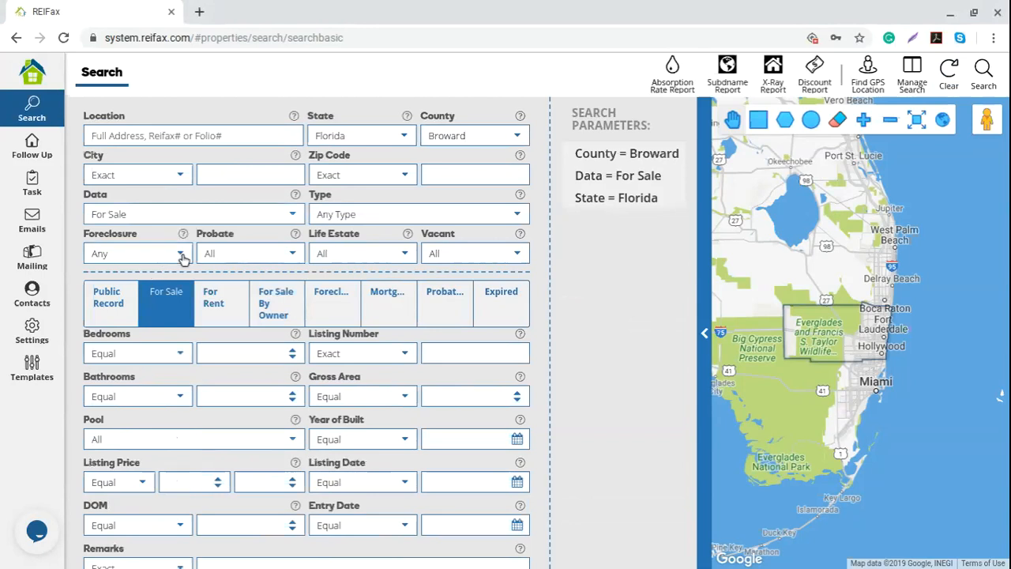
pyautogui.click(181, 254)
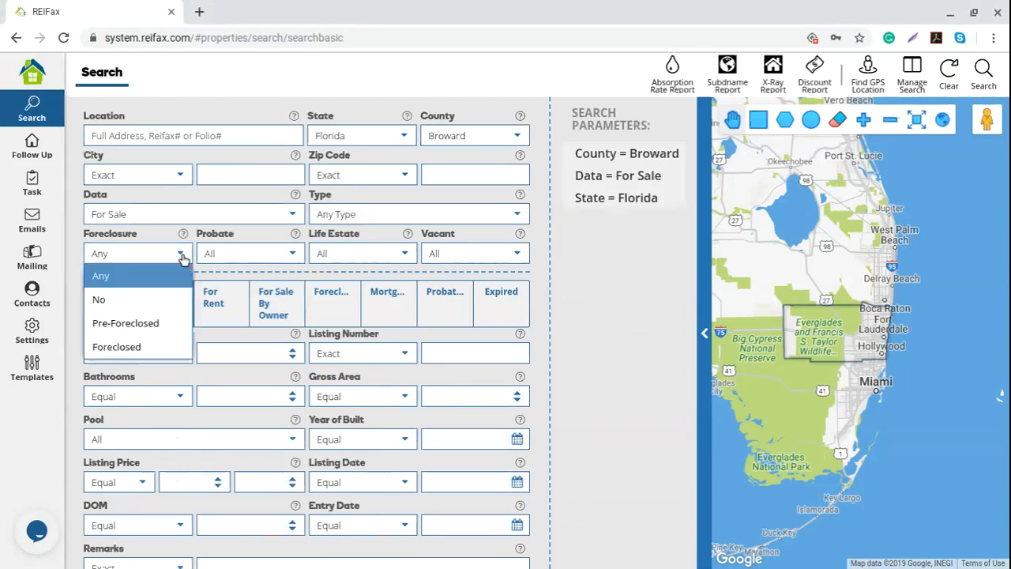
pyautogui.click(156, 324)
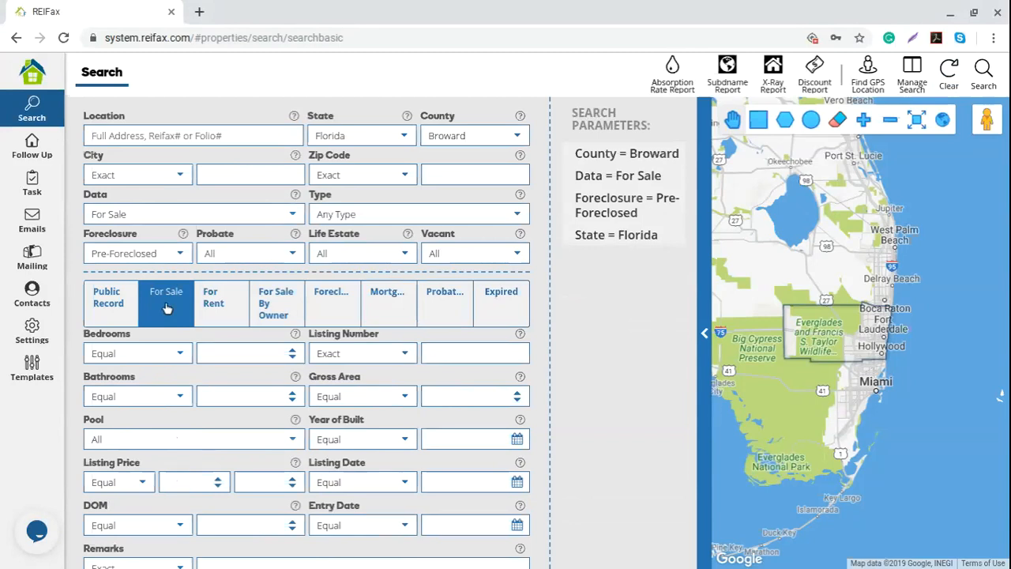
pyautogui.scroll(-1, 173, 391)
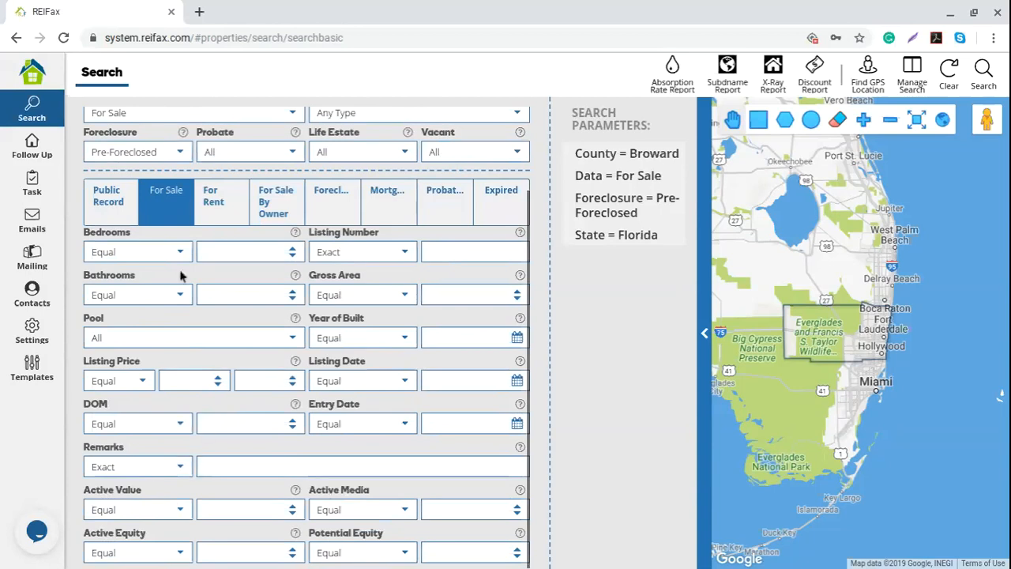
pyautogui.scroll(1, 219, 388)
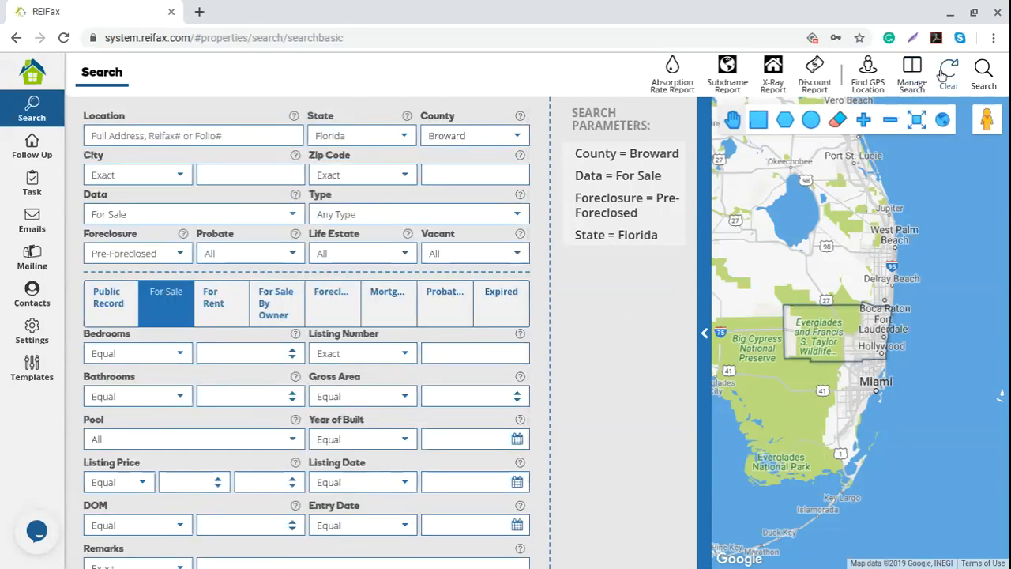
pyautogui.scroll(-1, 294, 388)
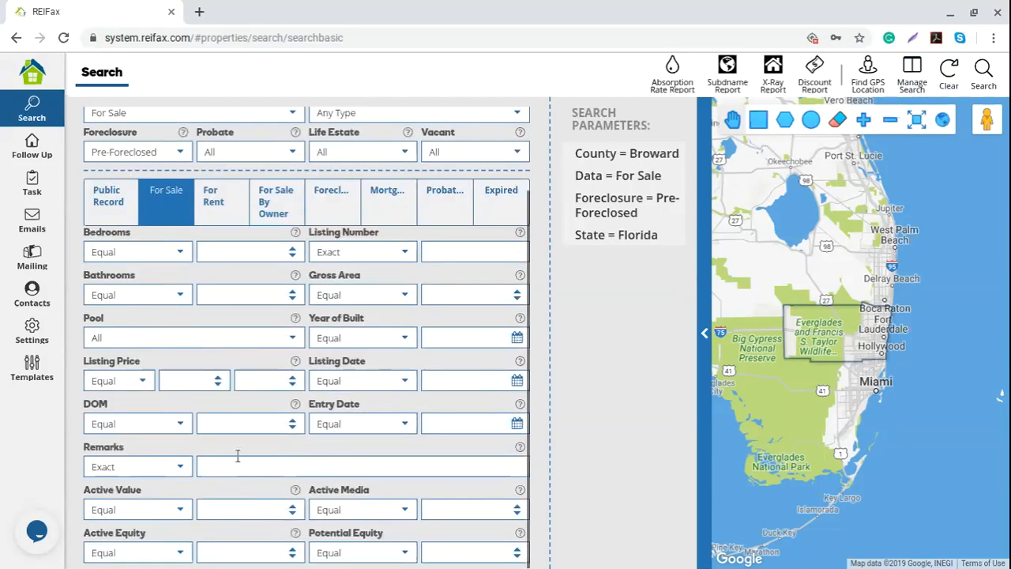
pyautogui.scroll(1, 246, 445)
# - Clear all search criteria, check the county list, and reload the search page
pyautogui.click(949, 76)
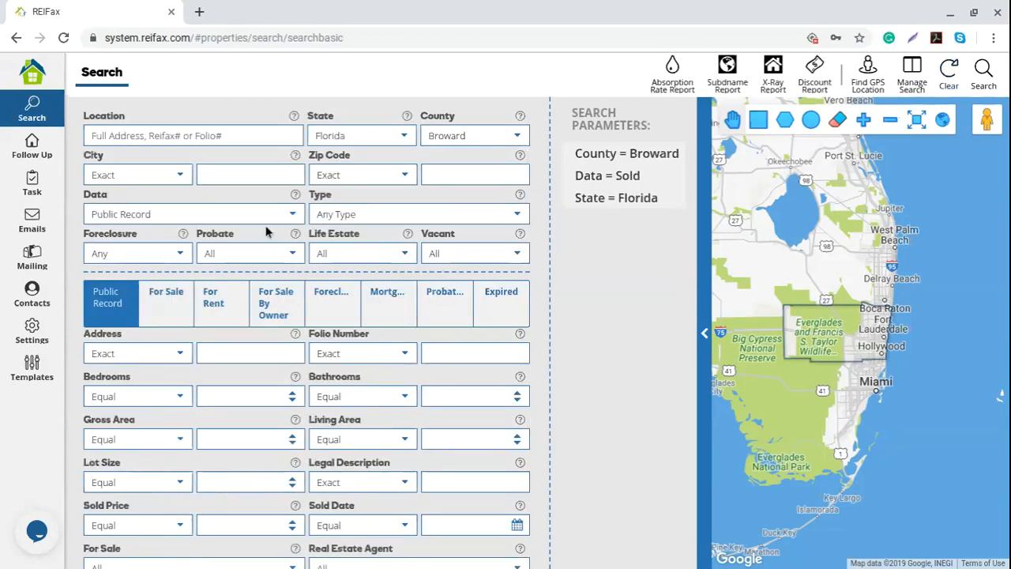
pyautogui.click(518, 135)
pyautogui.click(578, 265)
pyautogui.click(516, 136)
pyautogui.click(650, 339)
pyautogui.click(65, 38)
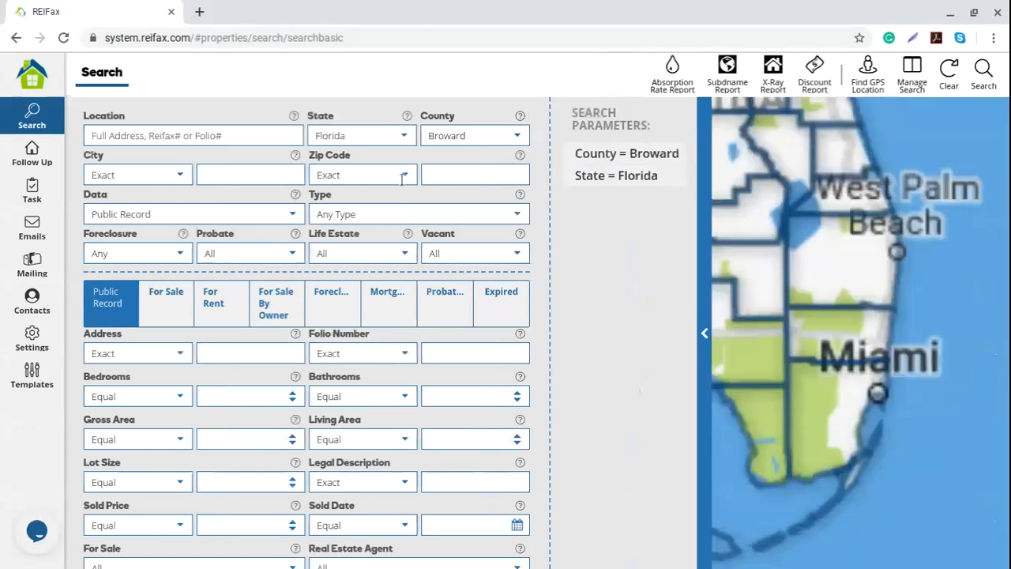
# - Choose For Sale as the Data source
pyautogui.click(197, 214)
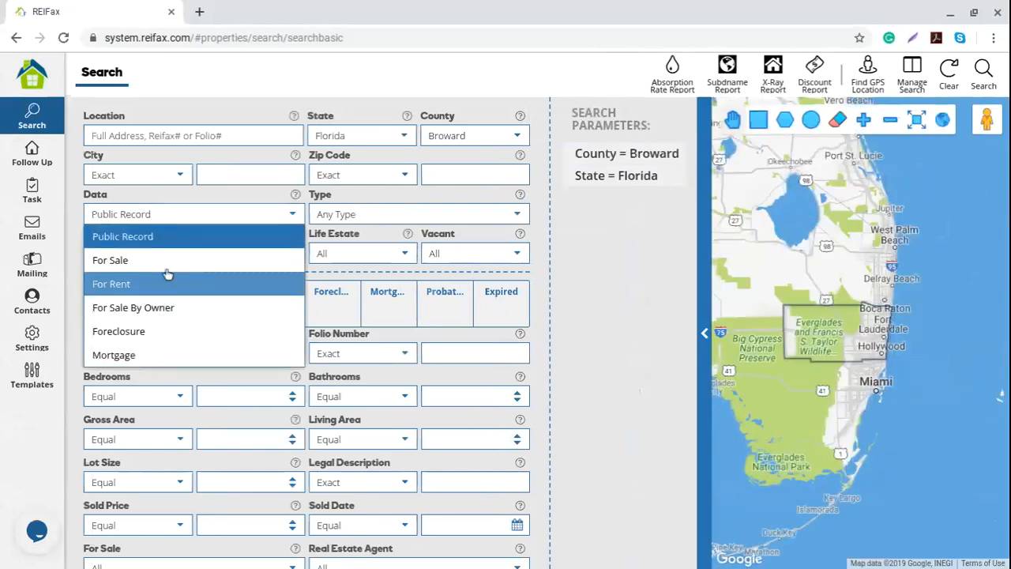
pyautogui.click(162, 263)
pyautogui.click(184, 253)
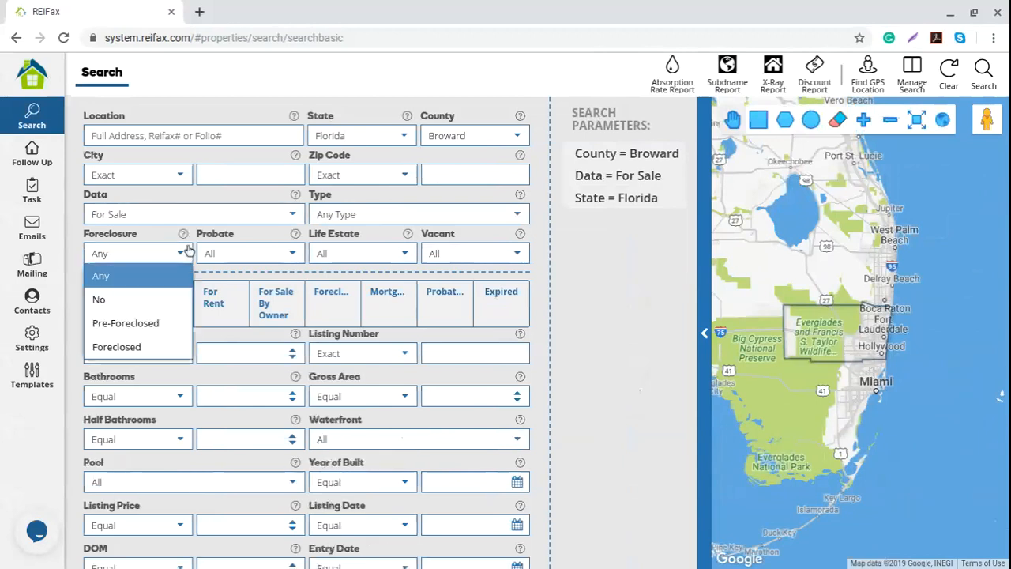
pyautogui.click(626, 348)
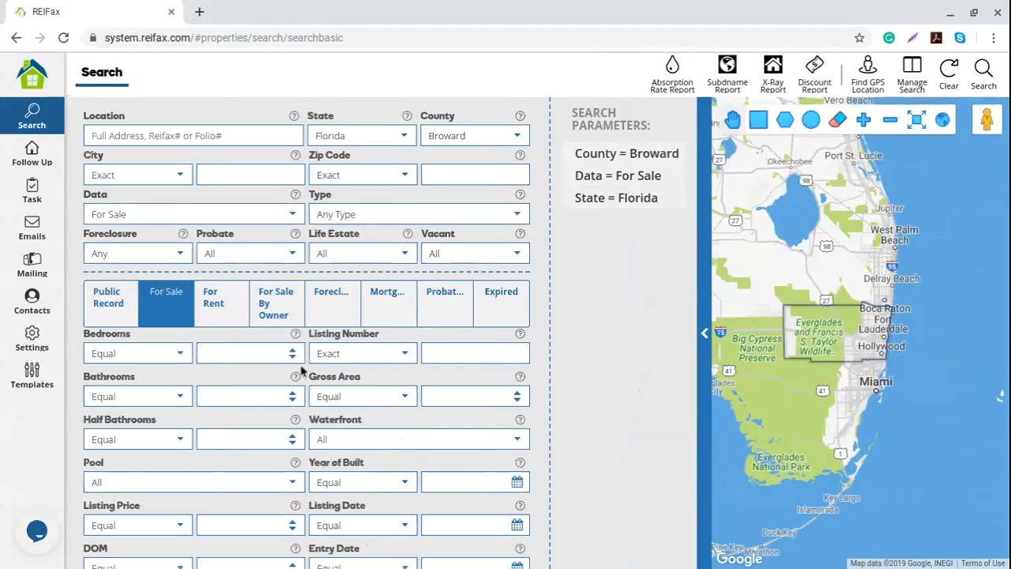
pyautogui.scroll(-4, 172, 302)
pyautogui.scroll(3, 153, 205)
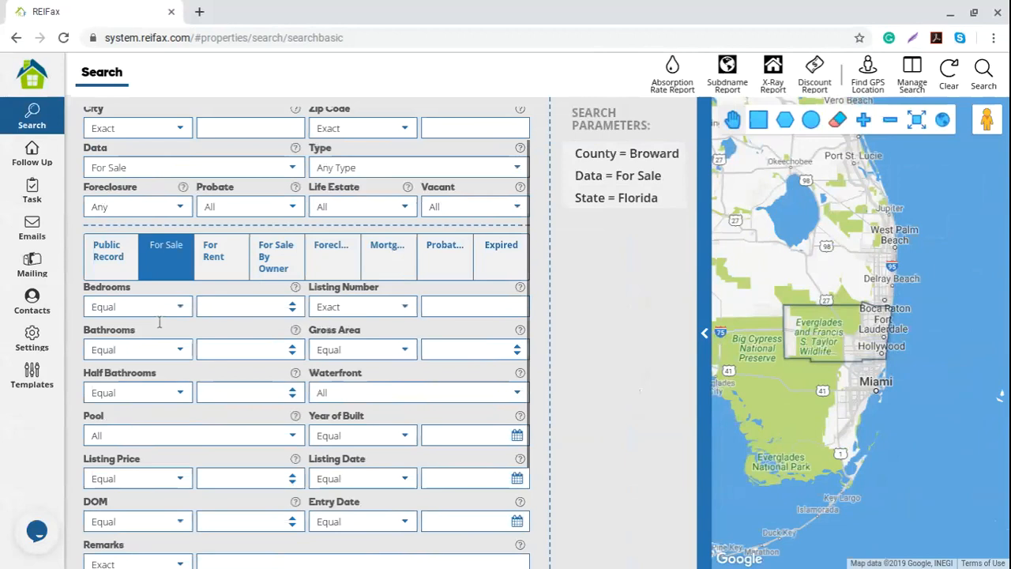
pyautogui.scroll(-3, 166, 339)
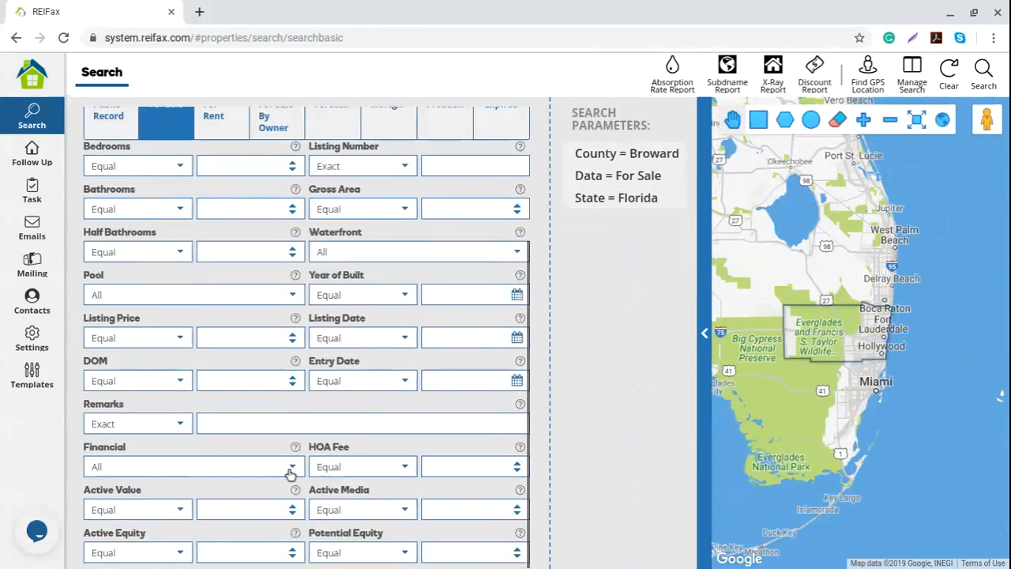
# - Set Financial to Short Sale and Foreclosure to Pre-Foreclosed
pyautogui.click(290, 472)
pyautogui.click(128, 398)
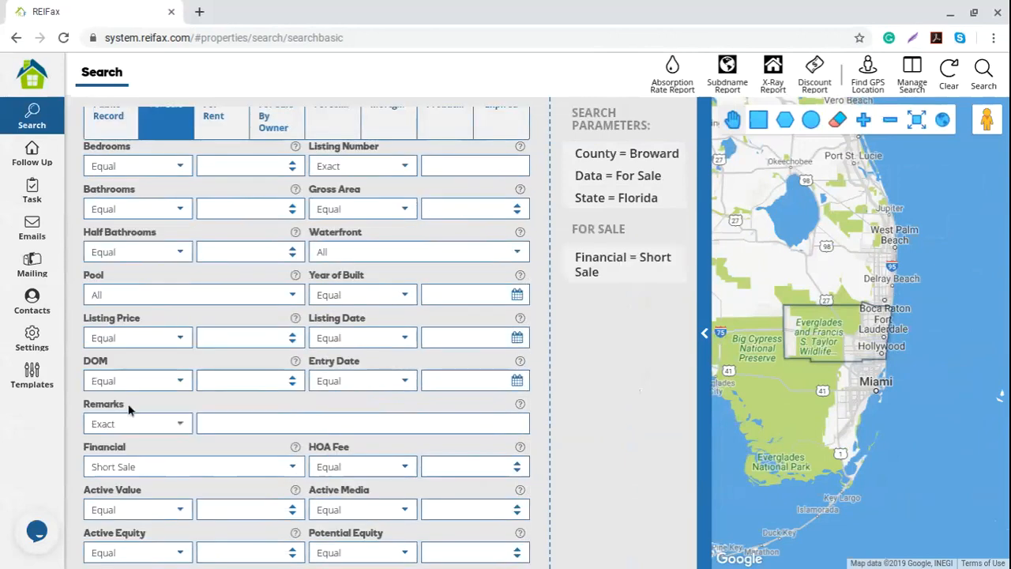
pyautogui.scroll(3, 235, 452)
pyautogui.click(180, 176)
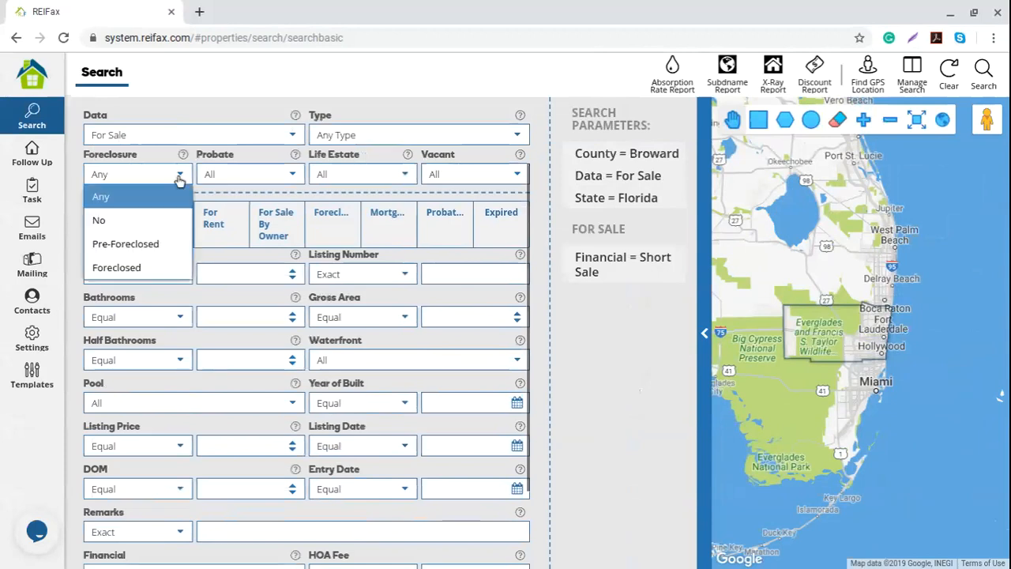
pyautogui.click(125, 243)
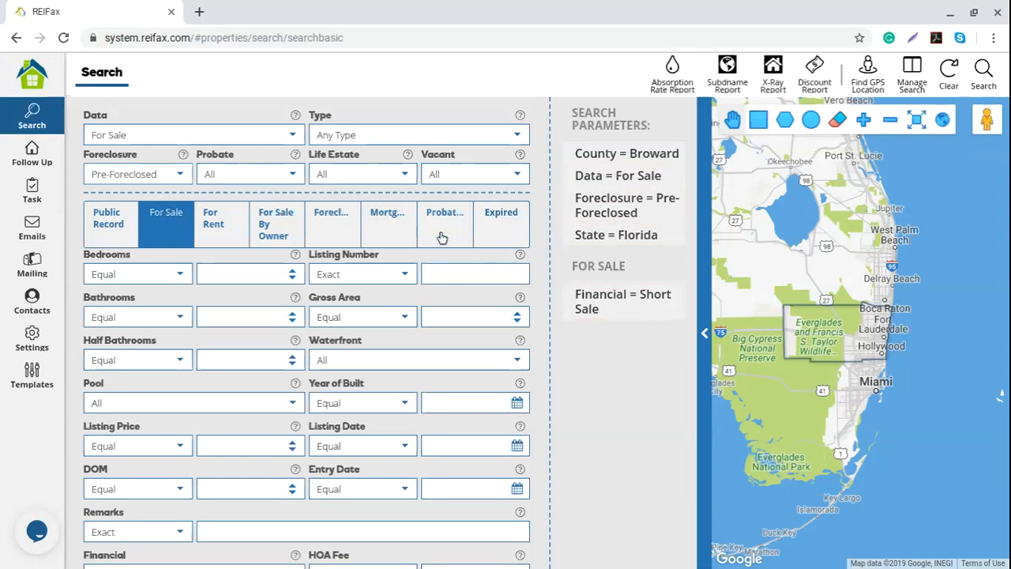
# - Set the foreclosure File Date to Equal or Greater than 01/01/2019
pyautogui.click(335, 227)
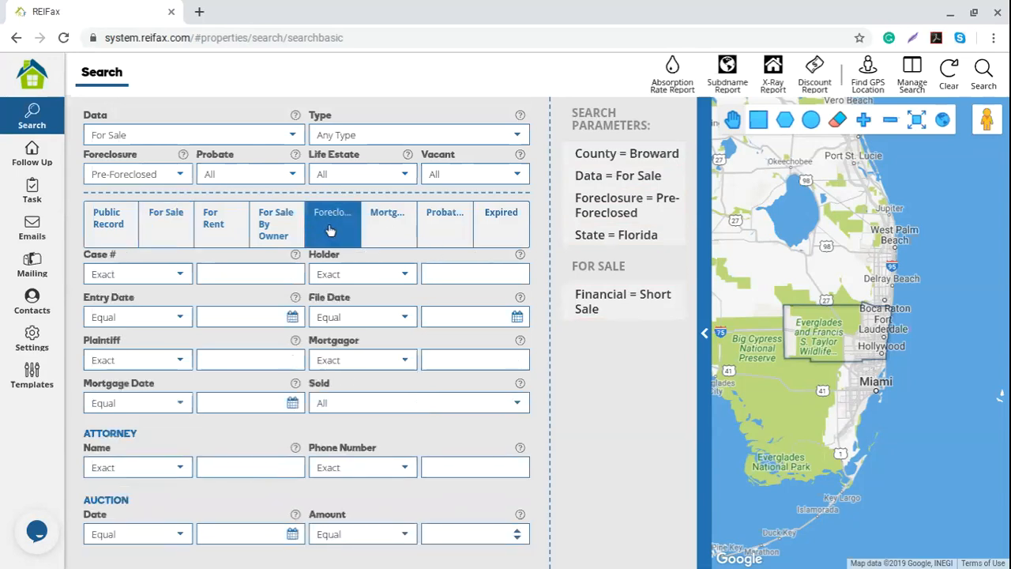
pyautogui.click(405, 319)
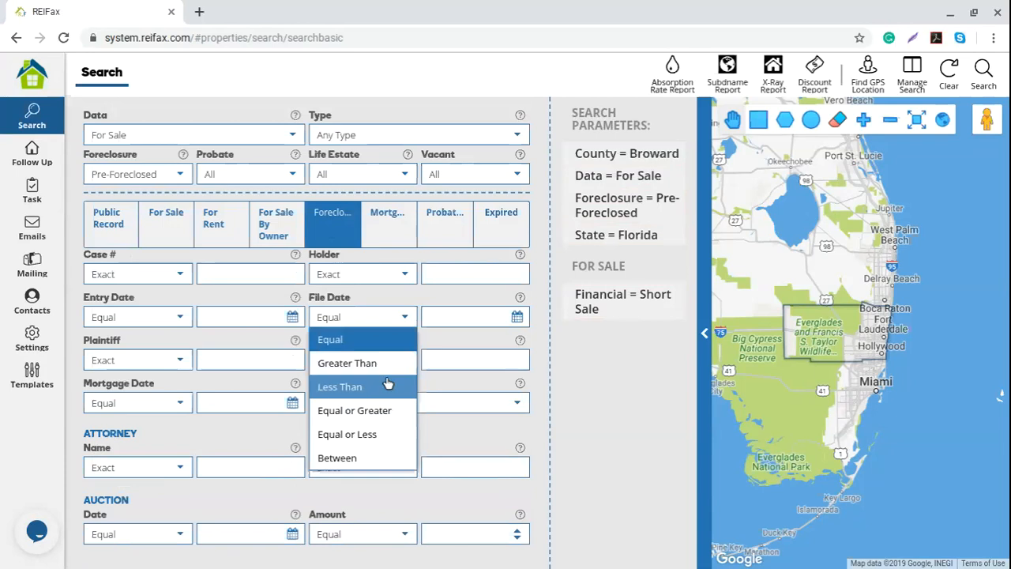
pyautogui.click(363, 410)
pyautogui.click(516, 319)
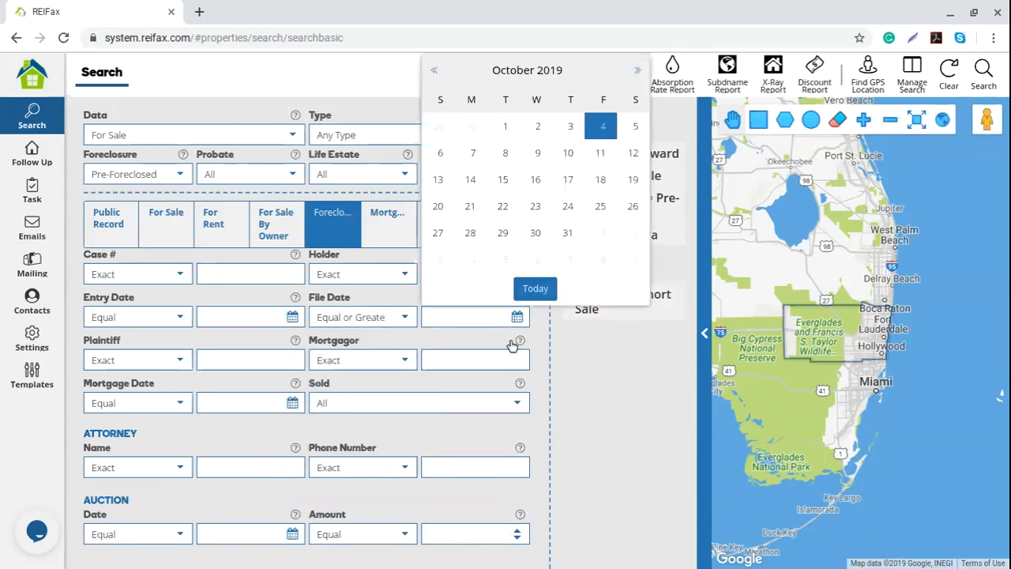
pyautogui.click(517, 79)
pyautogui.click(450, 76)
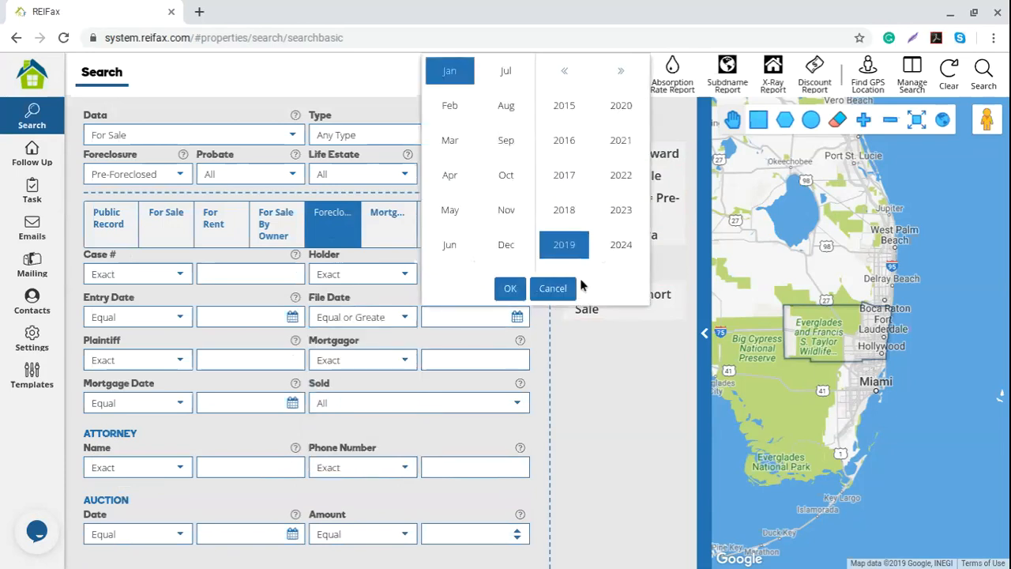
pyautogui.click(510, 289)
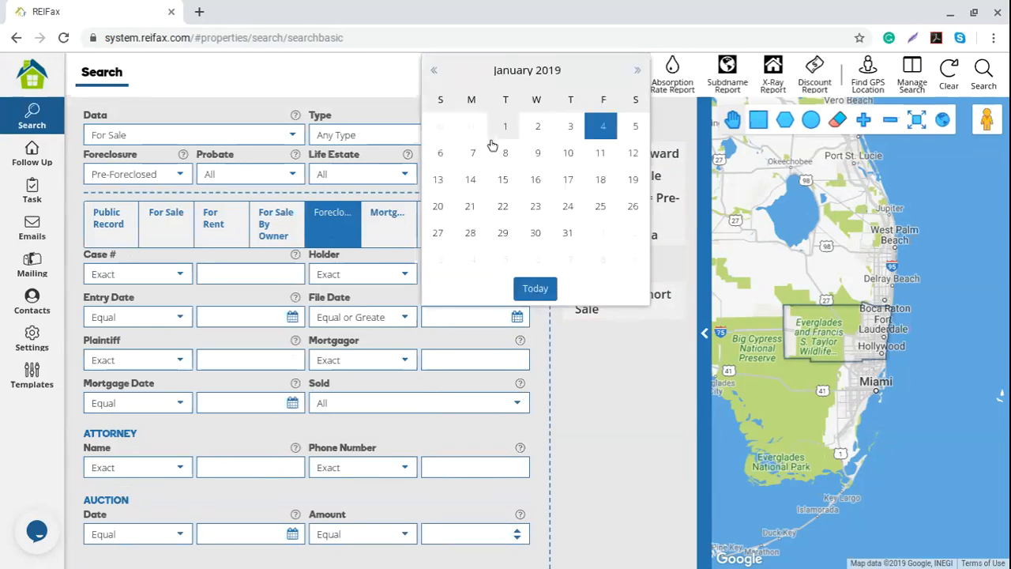
pyautogui.click(508, 124)
pyautogui.moveTo(642, 399)
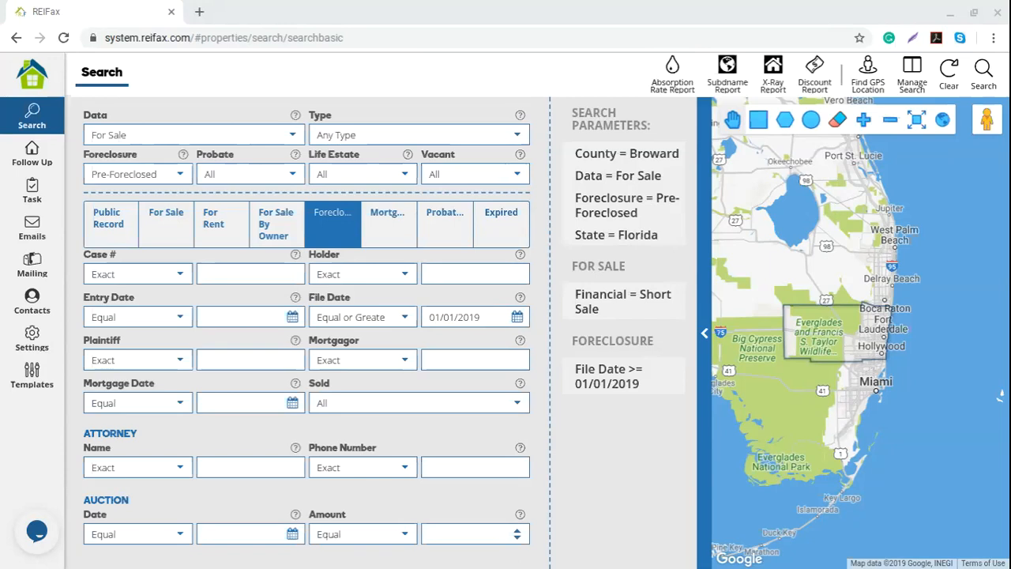
pyautogui.click(167, 232)
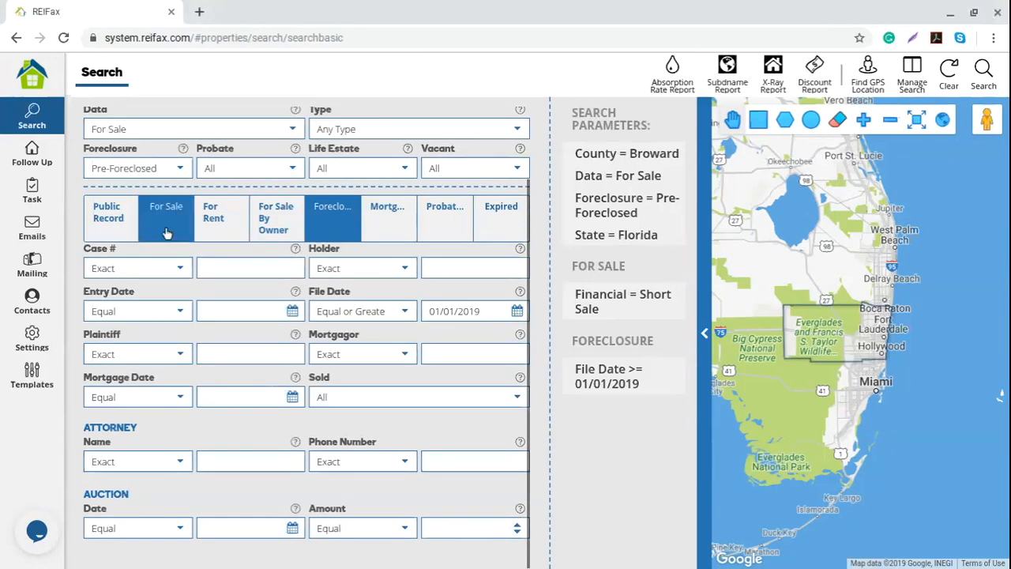
# - Set the Financial type to Foreclosed (REO)
pyautogui.scroll(-2, 230, 427)
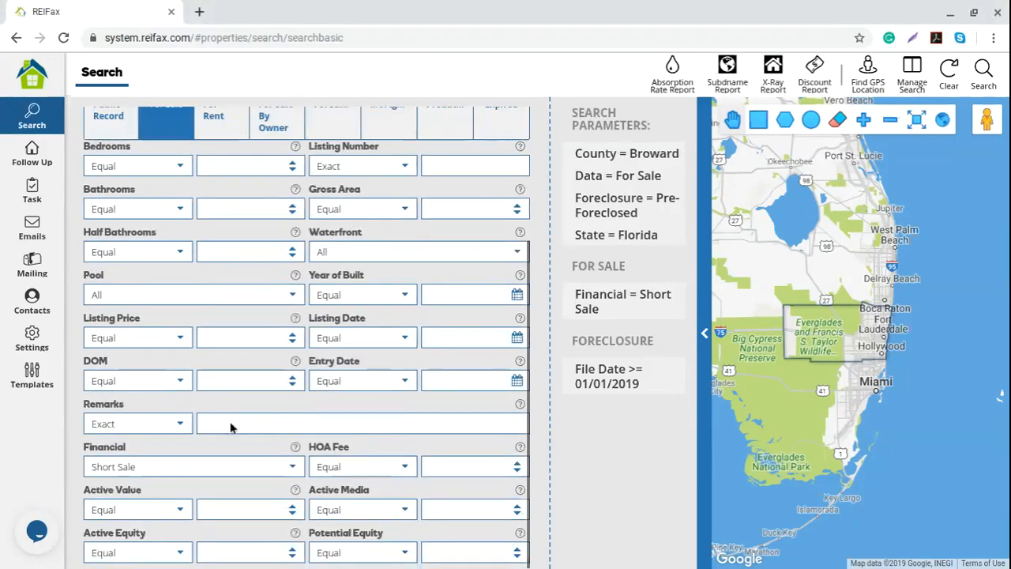
pyautogui.click(292, 468)
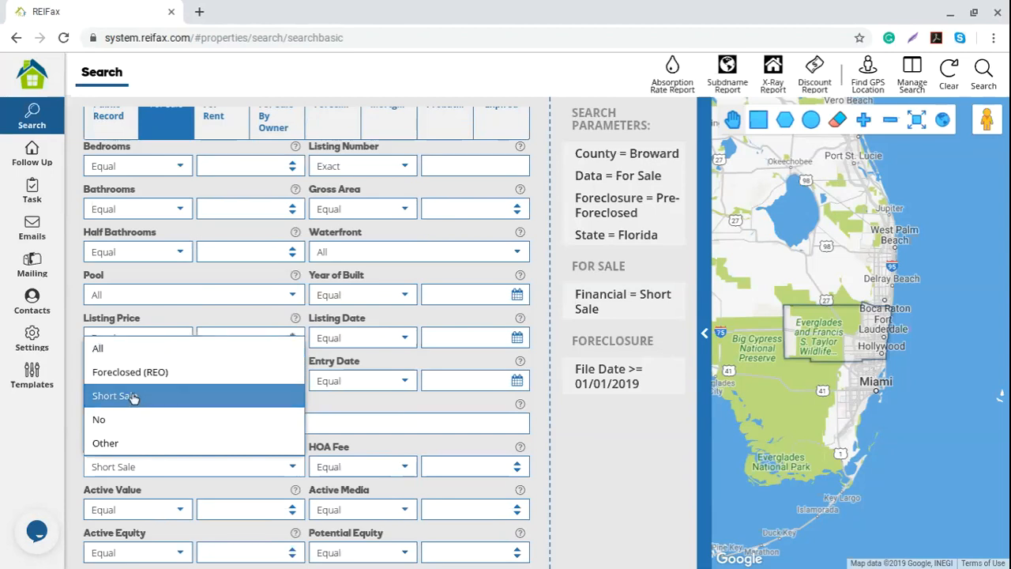
pyautogui.click(201, 374)
pyautogui.scroll(3, 194, 368)
# - Change the Foreclosure status to Foreclosed and show the mortgage criteria
pyautogui.click(180, 253)
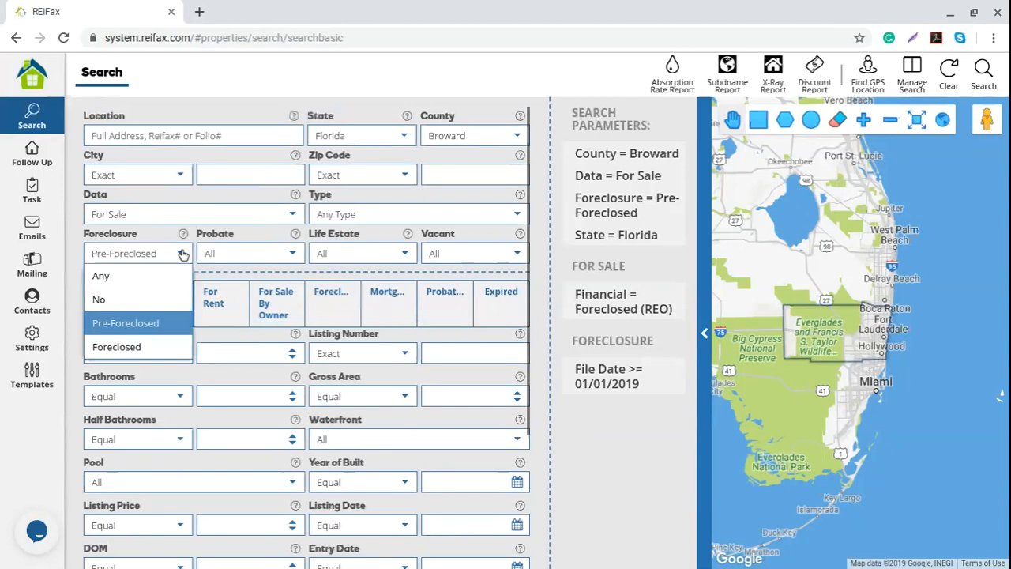
pyautogui.click(160, 349)
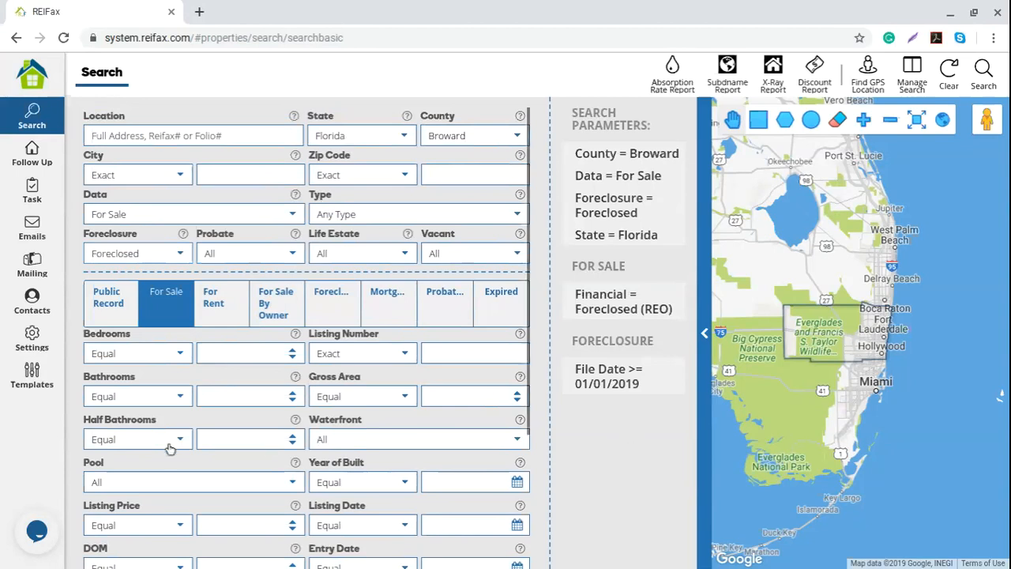
pyautogui.scroll(-2, 169, 447)
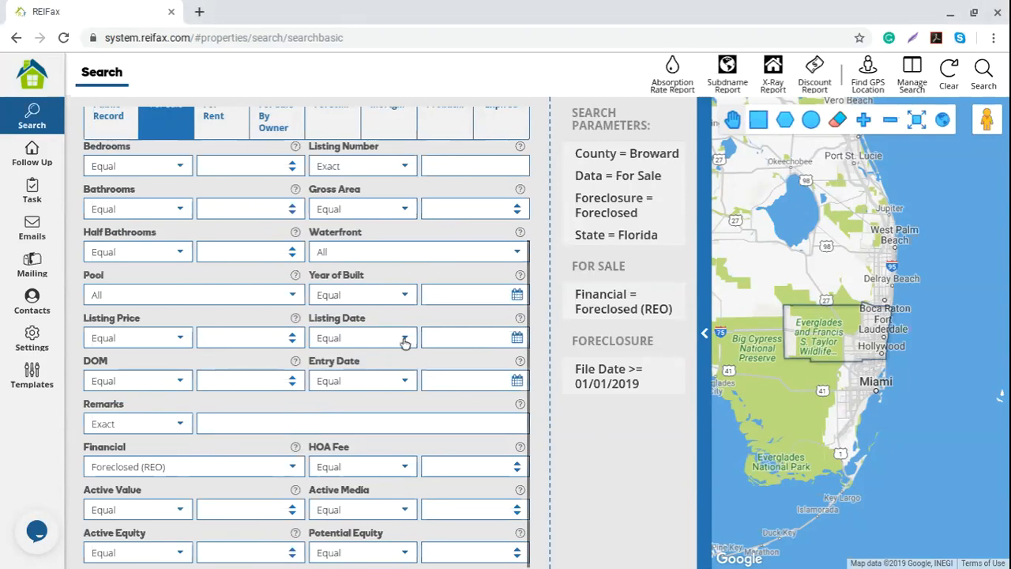
pyautogui.scroll(3, 404, 341)
pyautogui.click(394, 314)
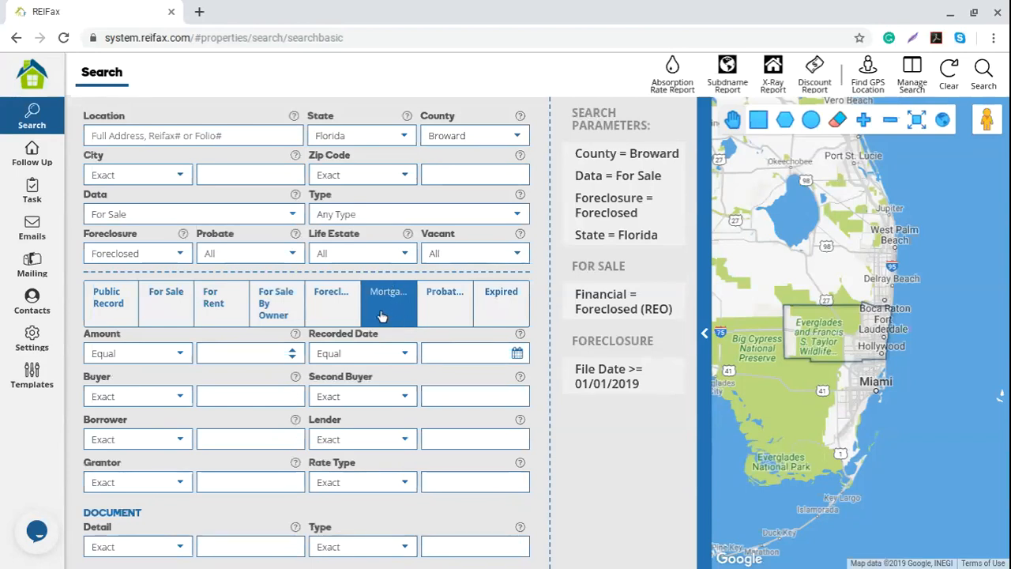
# - Keep For Sale as the data source and enter a Mortgage Amount of 100000
pyautogui.click(289, 218)
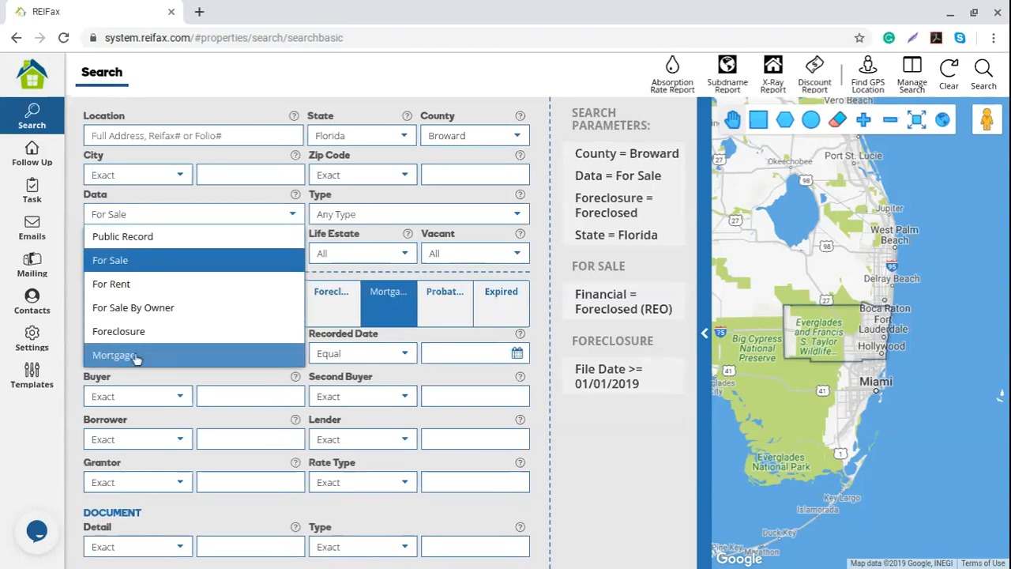
pyautogui.click(585, 412)
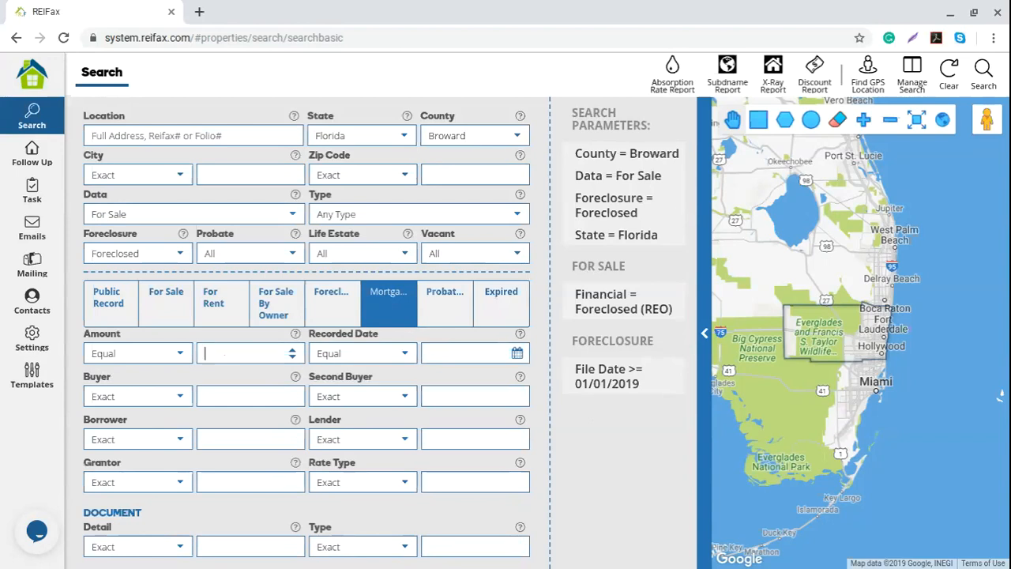
pyautogui.write('100000')
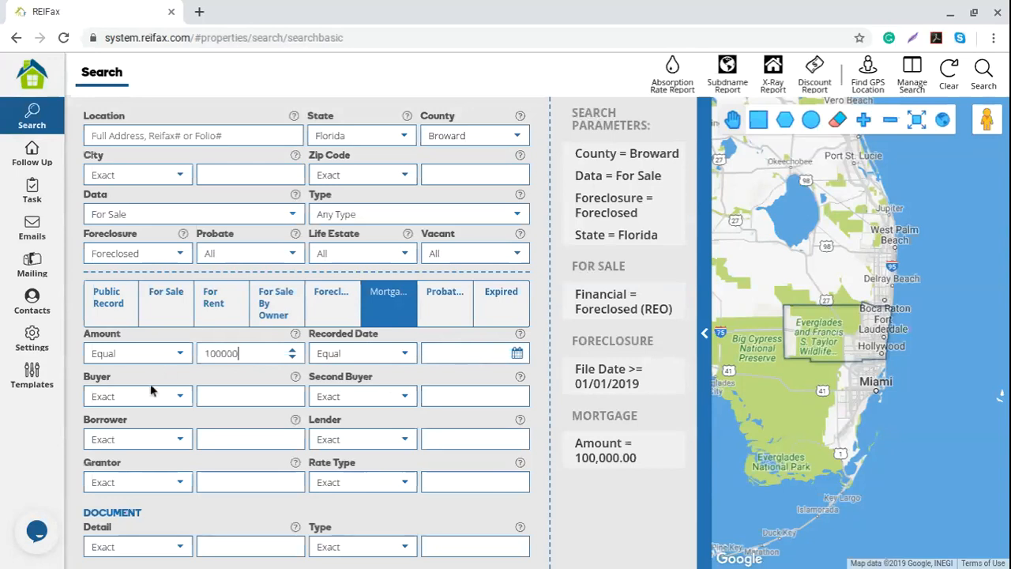
pyautogui.click(232, 394)
pyautogui.moveTo(85, 512); pyautogui.dragTo(180, 518)
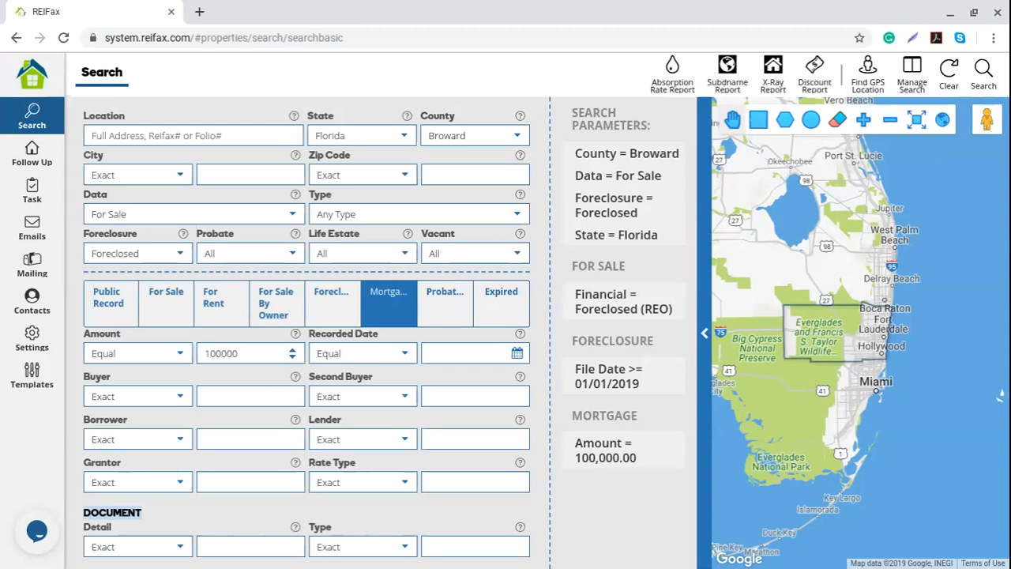
# - Set Probate to Yes and display the probate search criteria
pyautogui.click(289, 259)
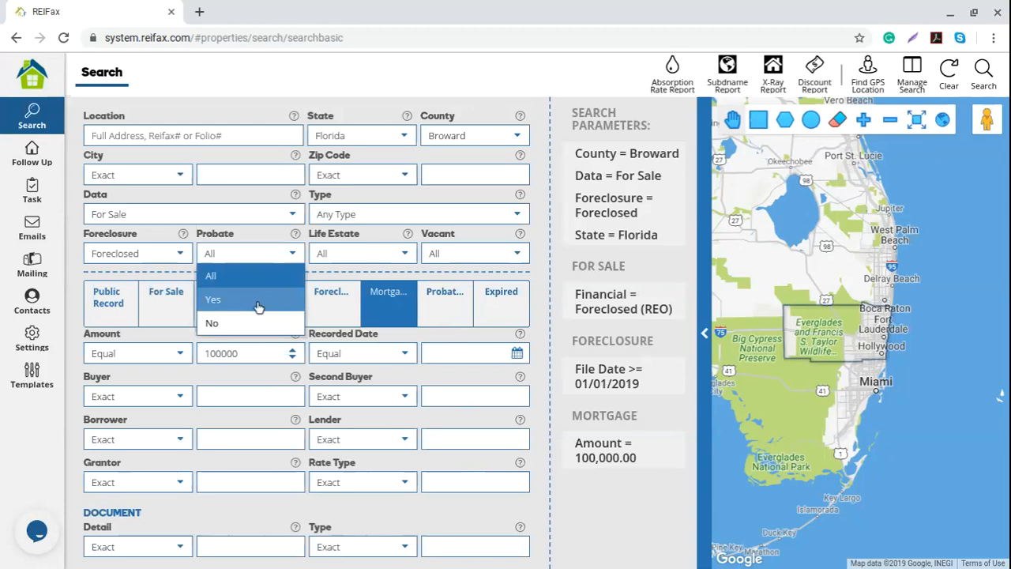
pyautogui.click(259, 306)
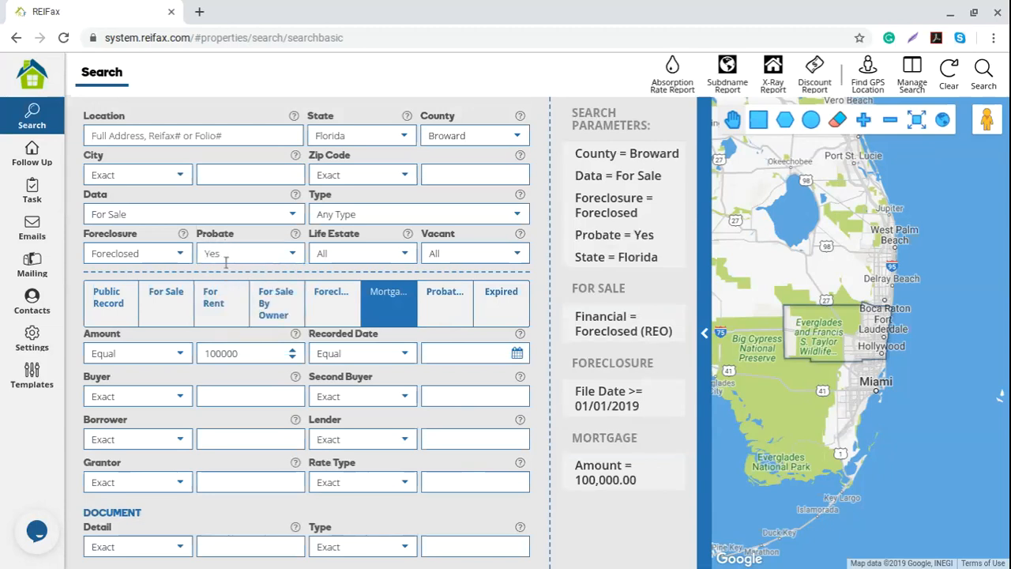
pyautogui.moveTo(229, 259); pyautogui.dragTo(176, 256)
pyautogui.moveTo(640, 238)
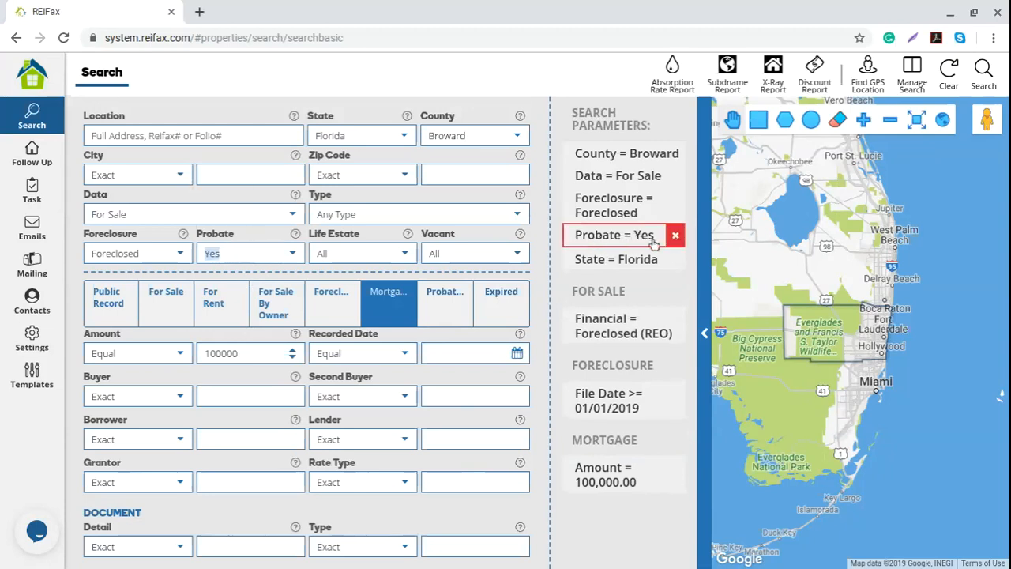
pyautogui.click(458, 310)
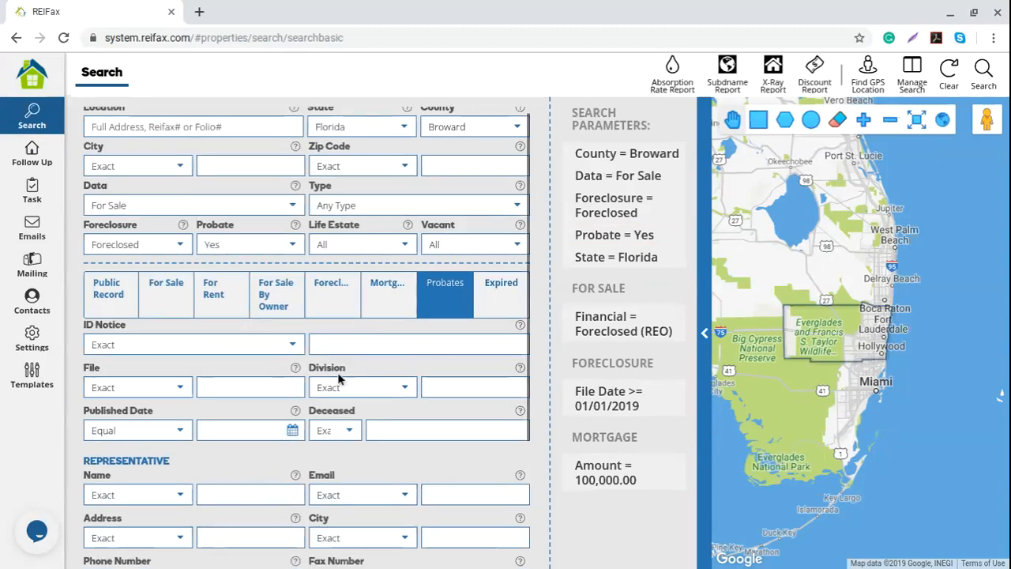
pyautogui.scroll(-2, 336, 383)
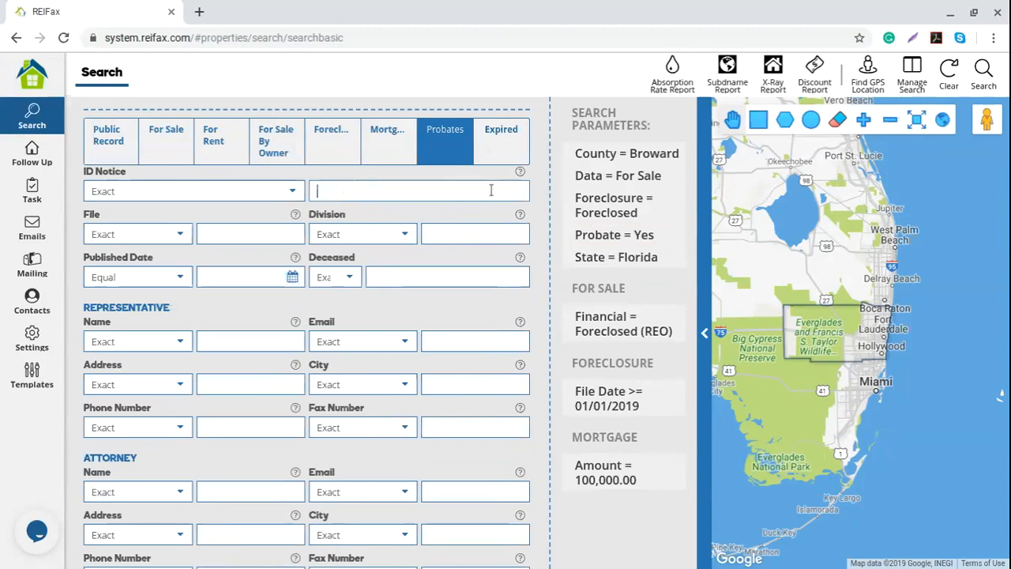
# - Set Published Date to Equal or Greater than 08/01/2019
pyautogui.click(286, 197)
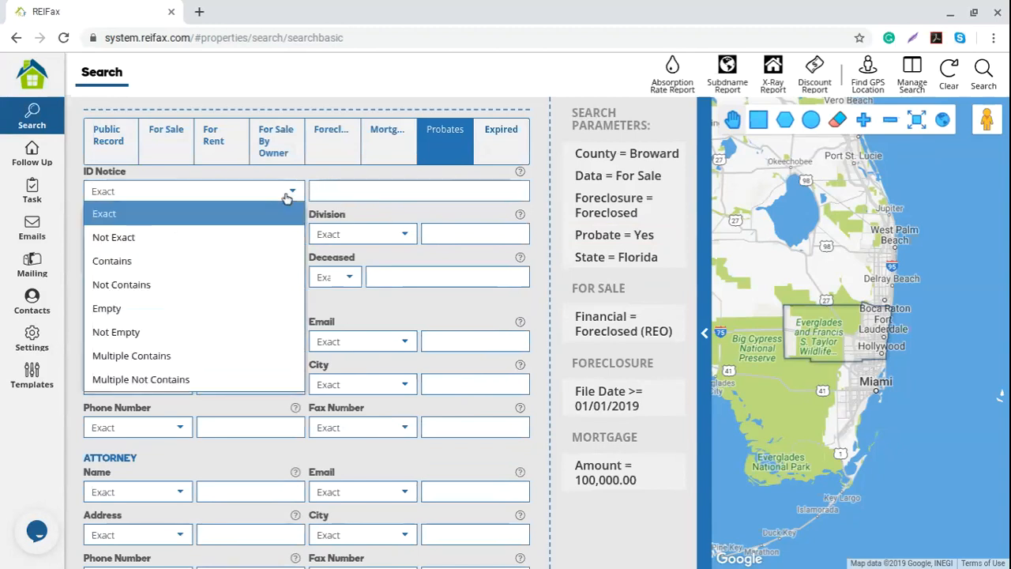
pyautogui.click(389, 319)
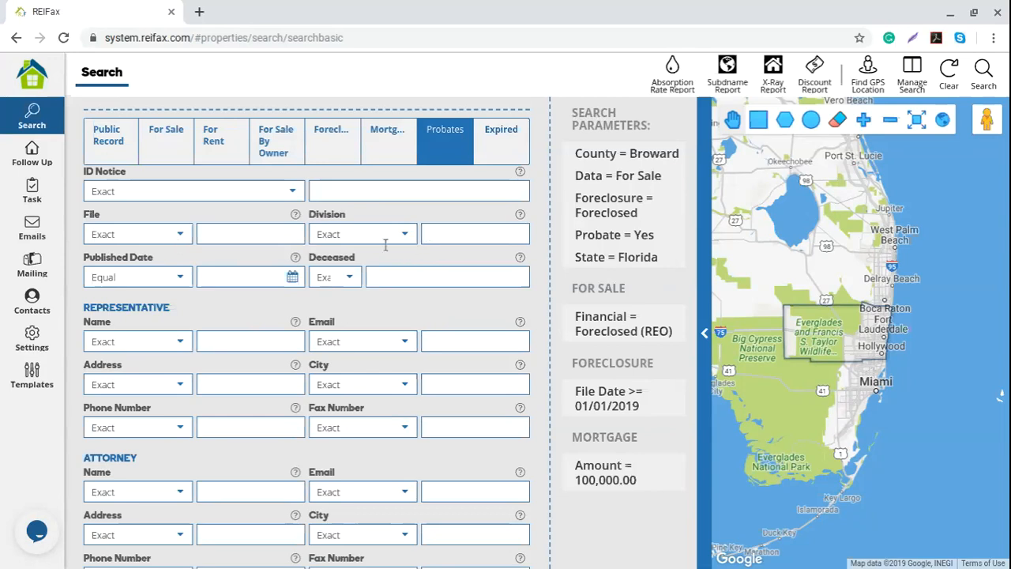
pyautogui.click(241, 278)
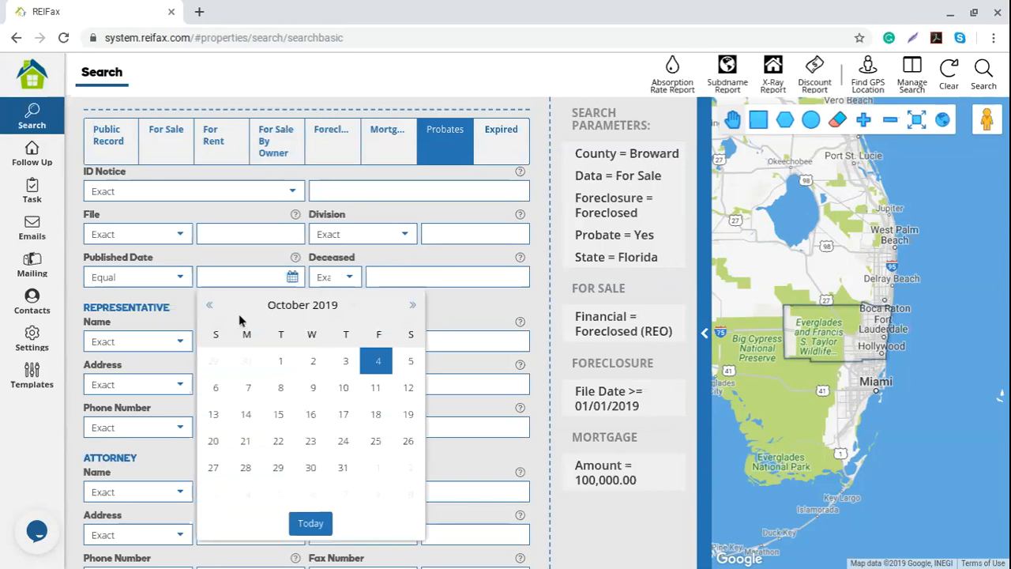
pyautogui.click(160, 301)
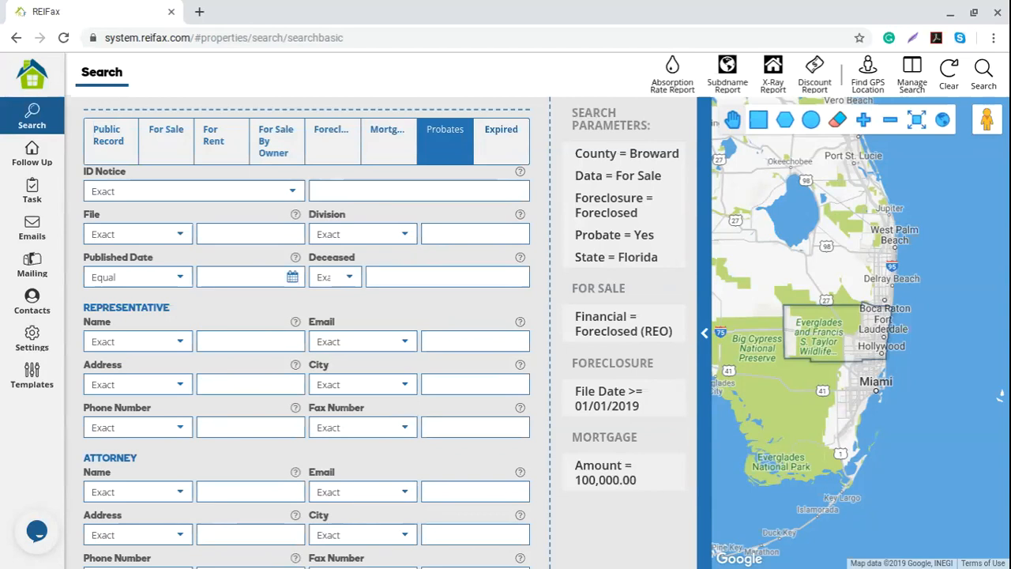
pyautogui.click(179, 278)
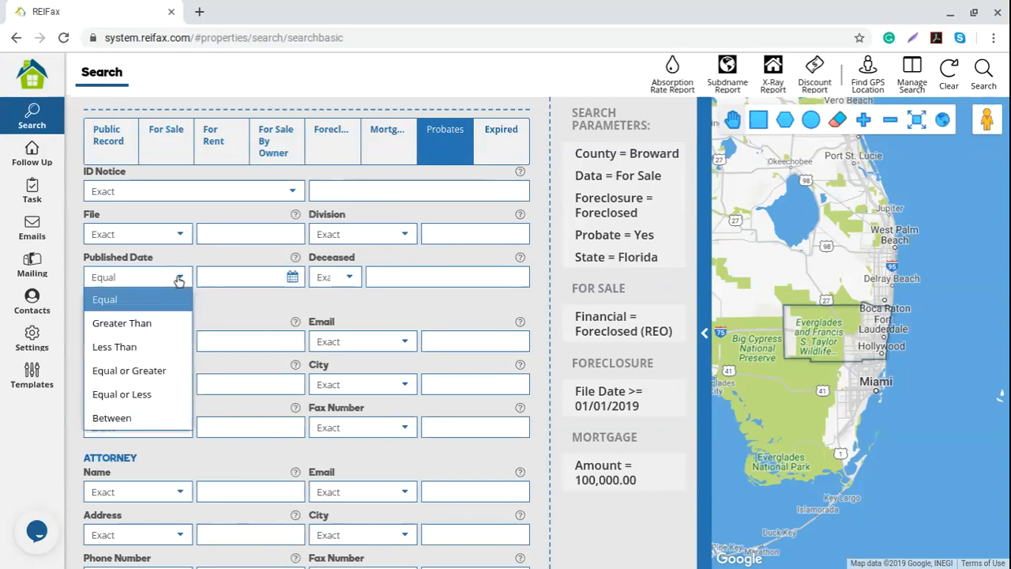
pyautogui.click(167, 371)
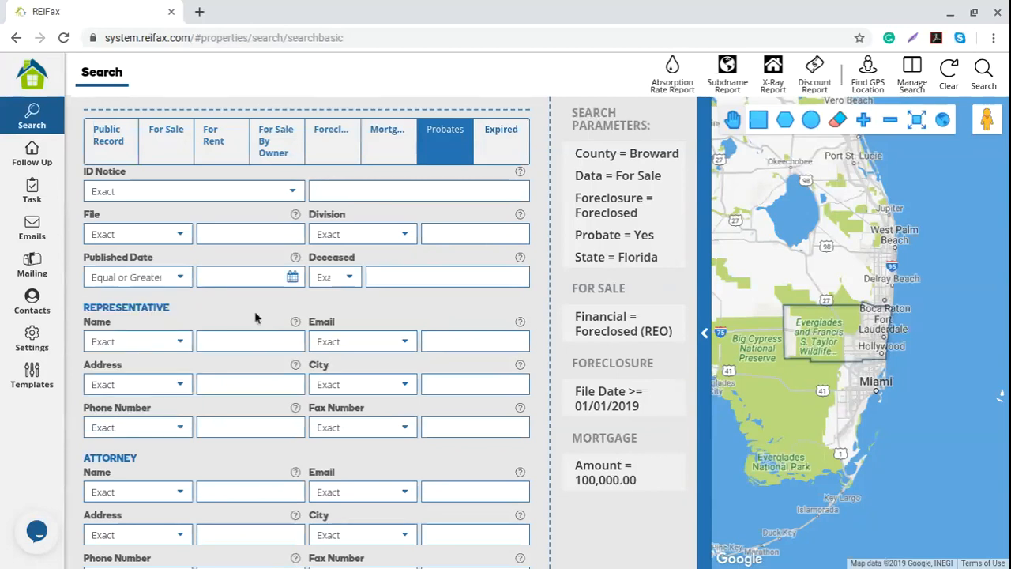
pyautogui.click(291, 277)
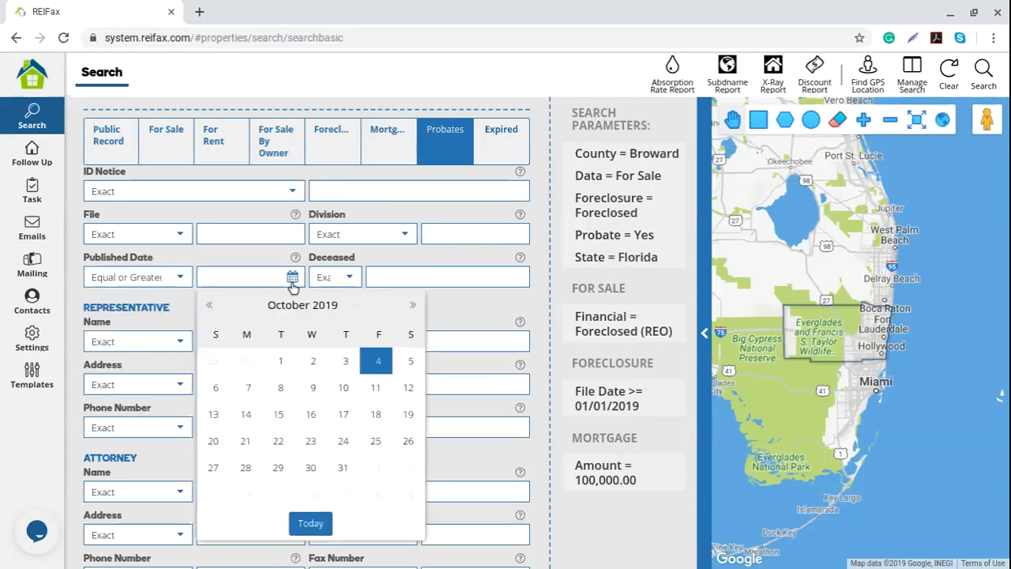
pyautogui.click(212, 310)
pyautogui.click(213, 311)
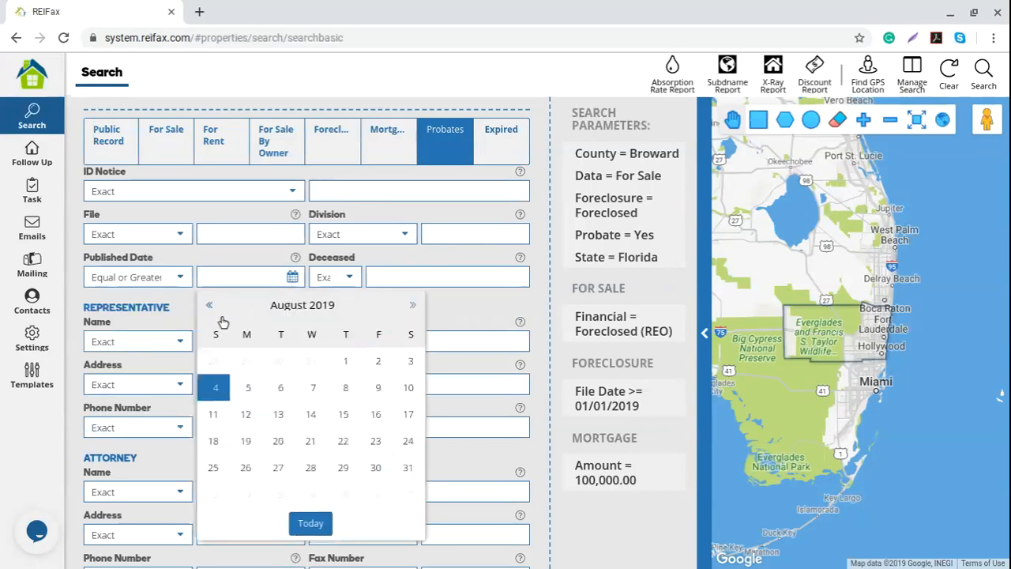
pyautogui.click(314, 360)
pyautogui.moveTo(263, 277); pyautogui.dragTo(196, 280)
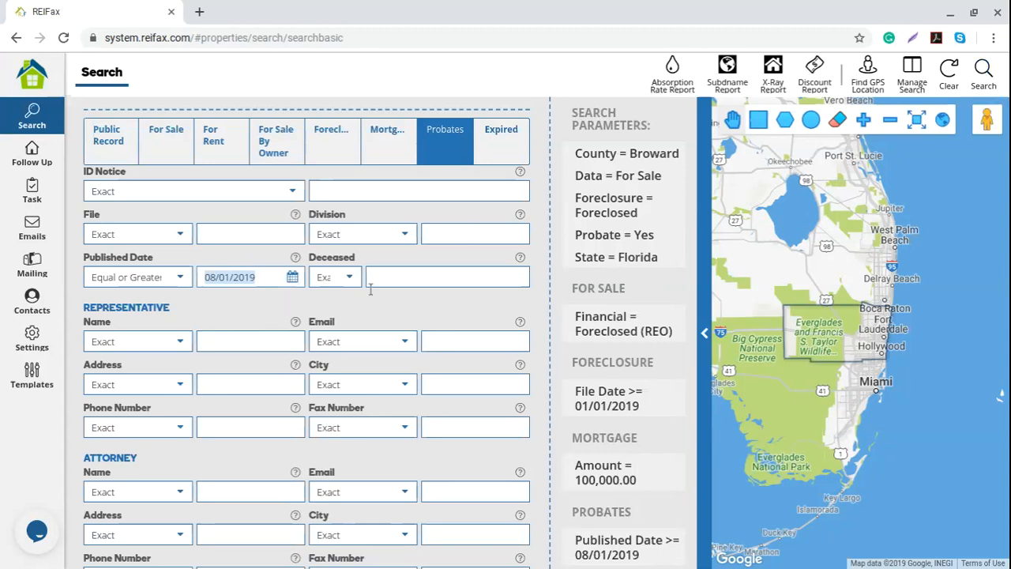
pyautogui.click(398, 278)
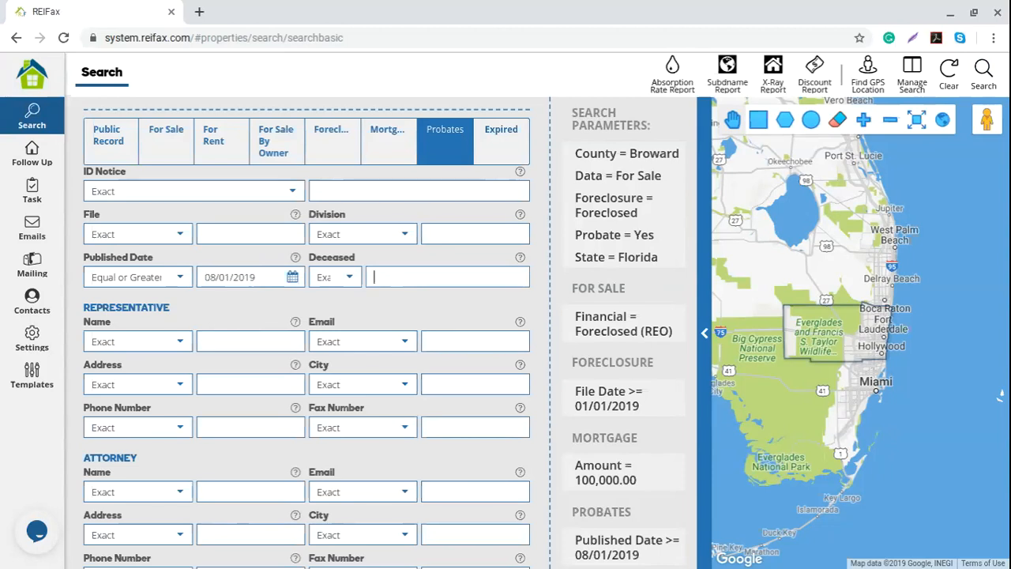
# - Set Deceased to Contains 'john' and return to the top of the form
pyautogui.click(375, 276)
pyautogui.write('johm')
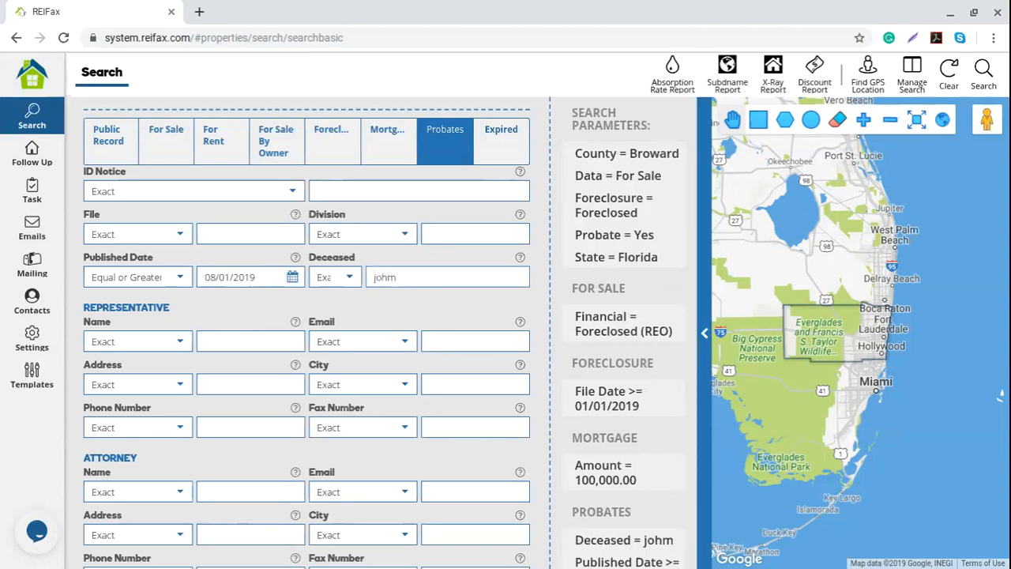
pyautogui.hotkey('ctrl', 'a')
pyautogui.write('john')
pyautogui.moveTo(399, 275); pyautogui.dragTo(371, 276)
pyautogui.click(352, 280)
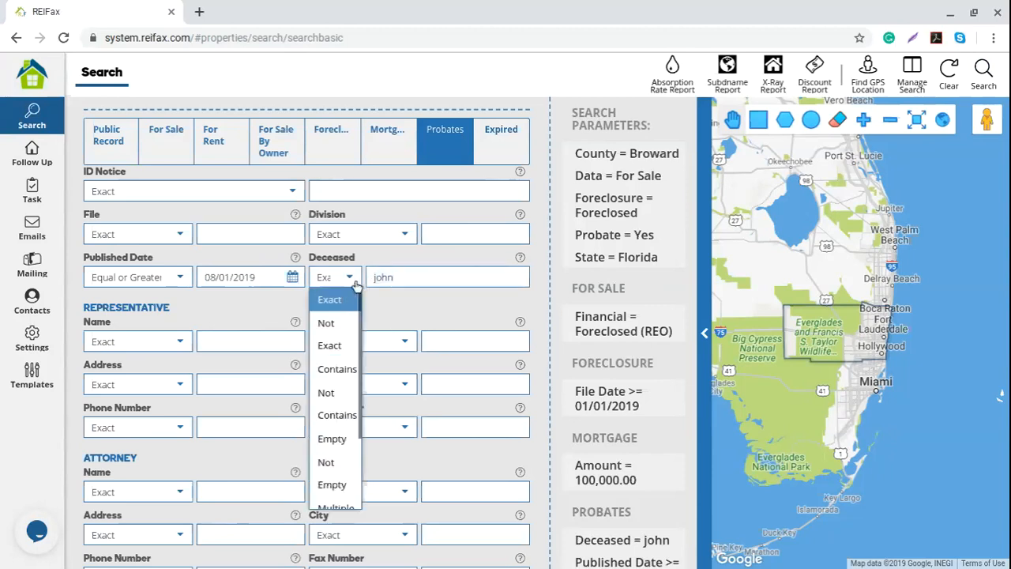
pyautogui.click(338, 365)
pyautogui.moveTo(397, 279); pyautogui.dragTo(356, 289)
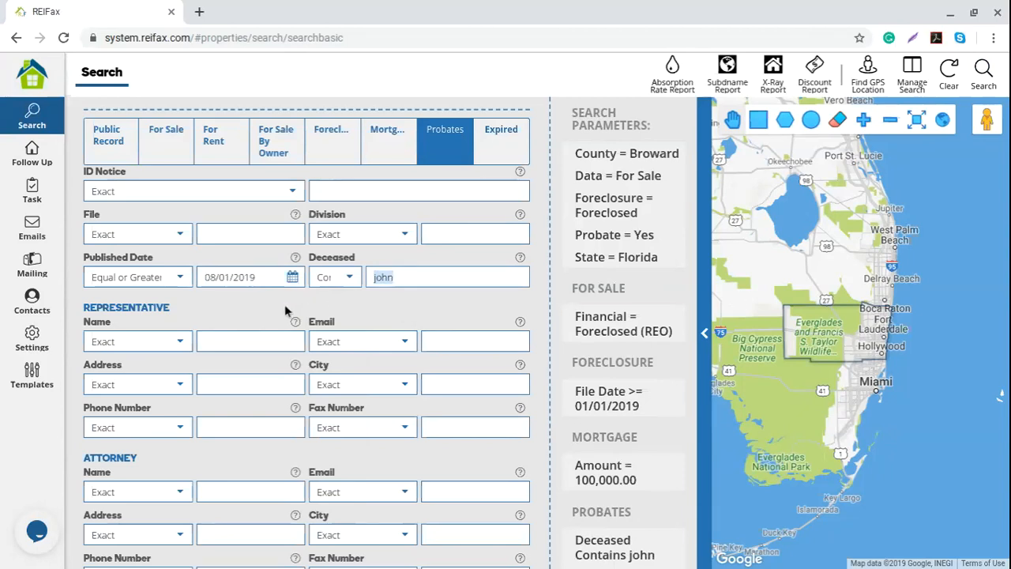
pyautogui.moveTo(285, 310); pyautogui.dragTo(82, 307)
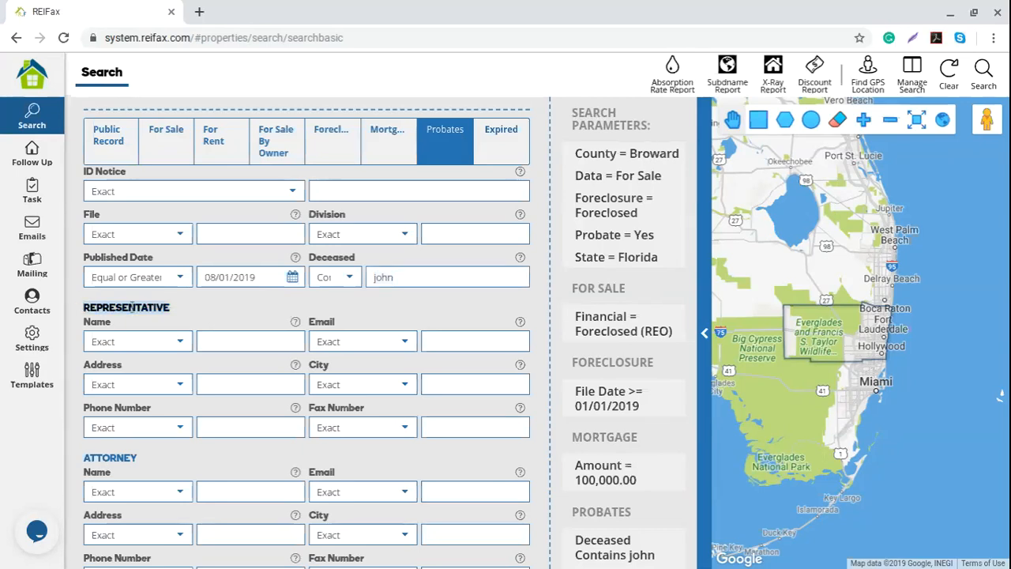
pyautogui.scroll(-1, 210, 308)
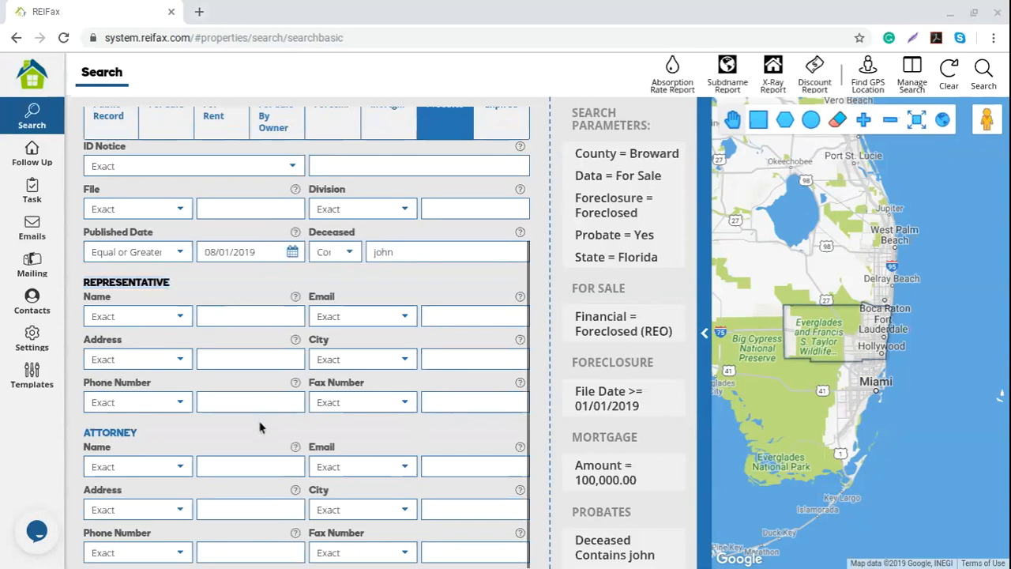
pyautogui.moveTo(139, 431); pyautogui.dragTo(77, 440)
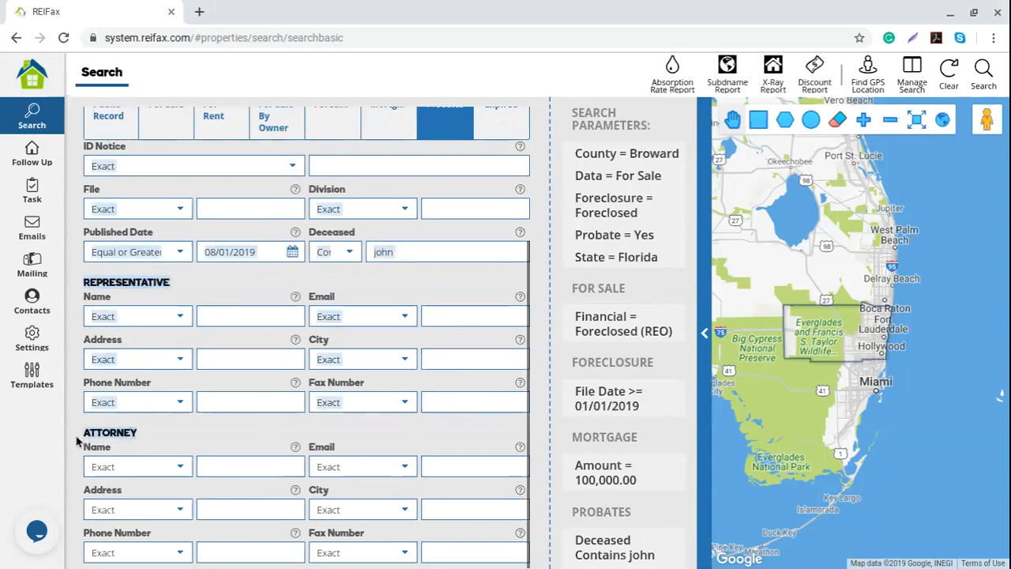
pyautogui.click(468, 510)
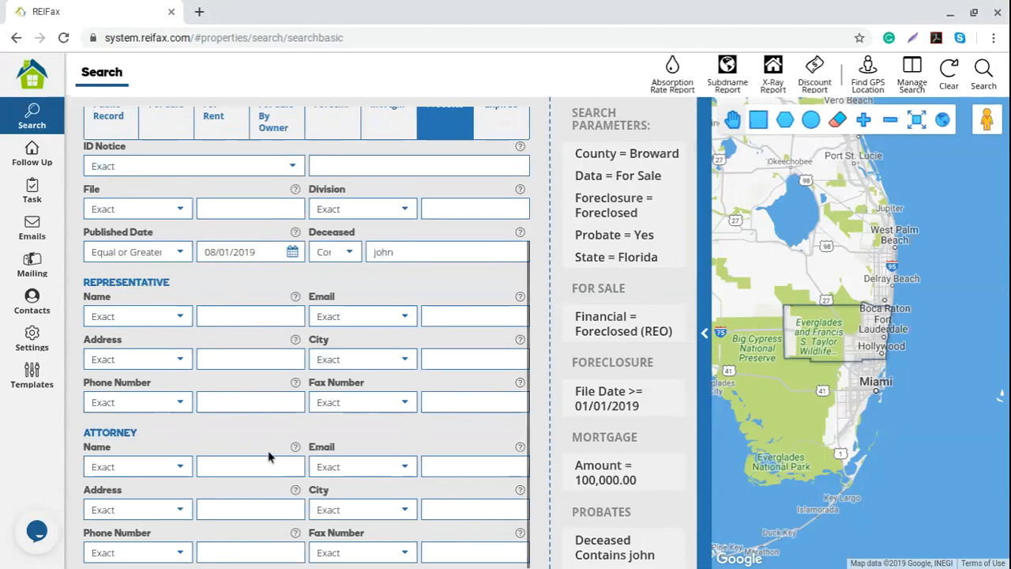
pyautogui.scroll(1, 269, 457)
pyautogui.scroll(2, 268, 456)
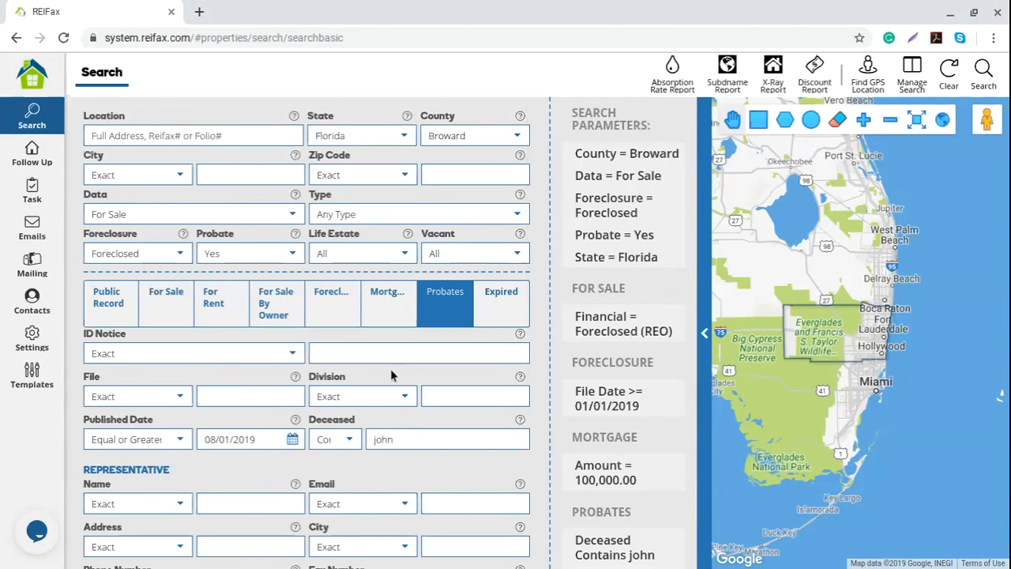
# - Set the Expired filter to Yes, then clear the search back to its defaults
pyautogui.click(499, 315)
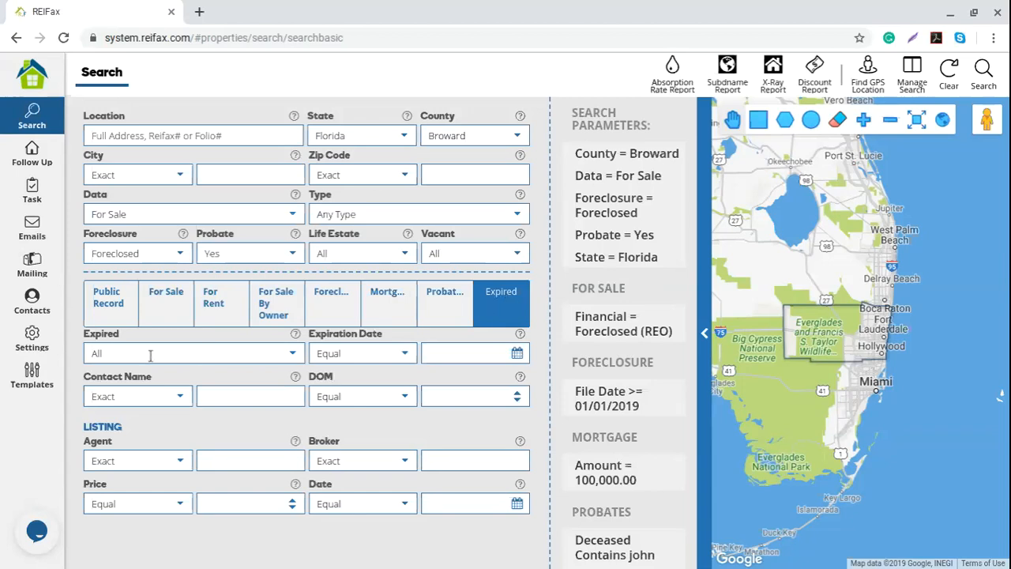
pyautogui.click(291, 357)
pyautogui.click(116, 400)
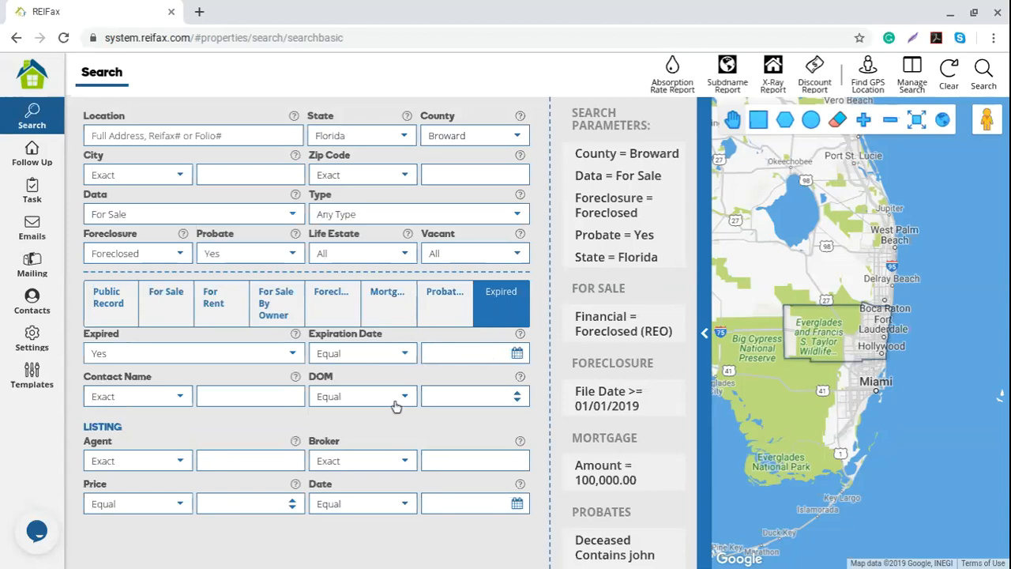
pyautogui.moveTo(84, 428); pyautogui.dragTo(141, 428)
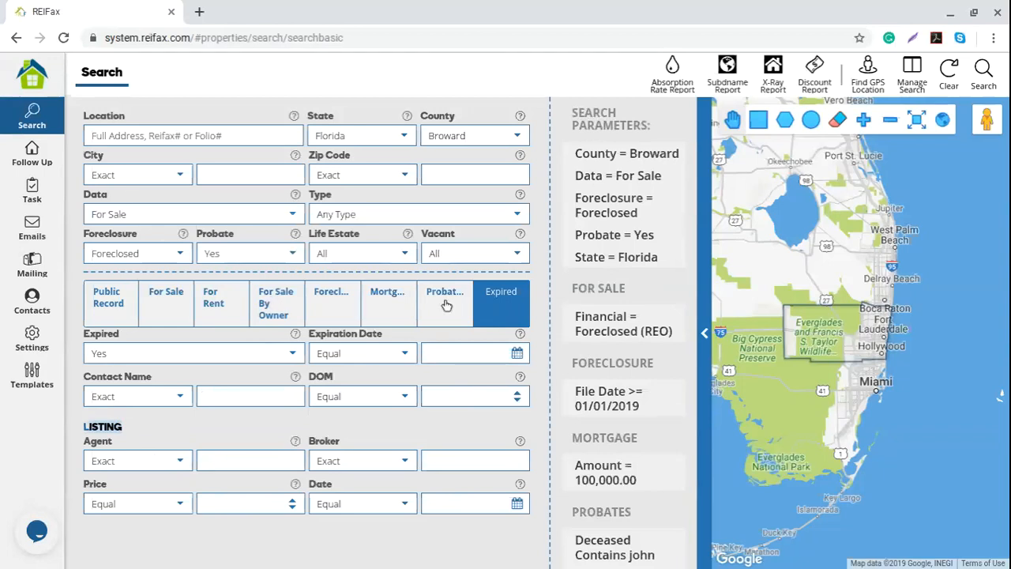
pyautogui.click(949, 79)
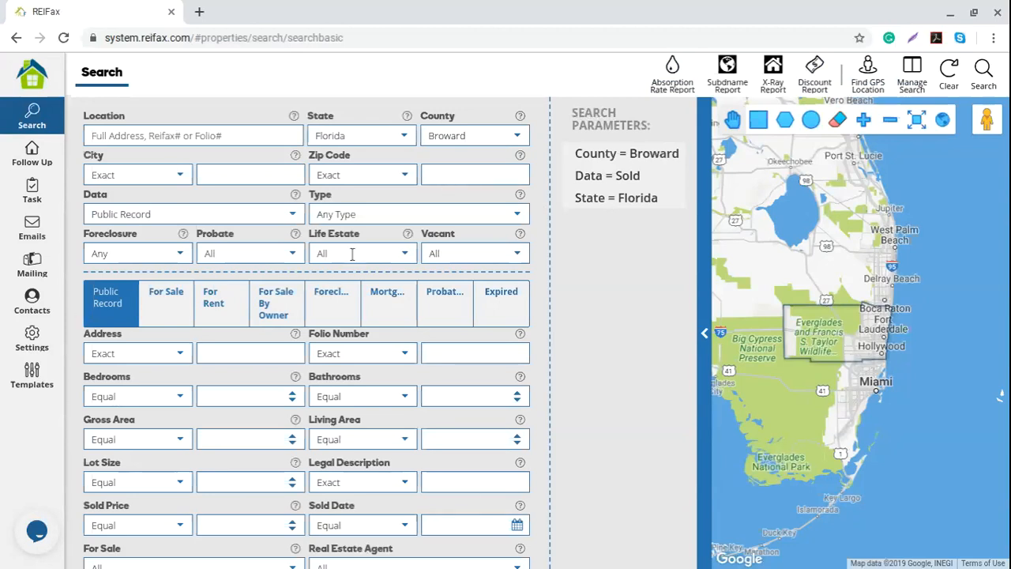
# - Open the list of data sources for the Data criterion
pyautogui.click(291, 214)
# - Set Data to For Sale, Type to Single Family and Foreclosure to Pre-Foreclosed
pyautogui.click(146, 262)
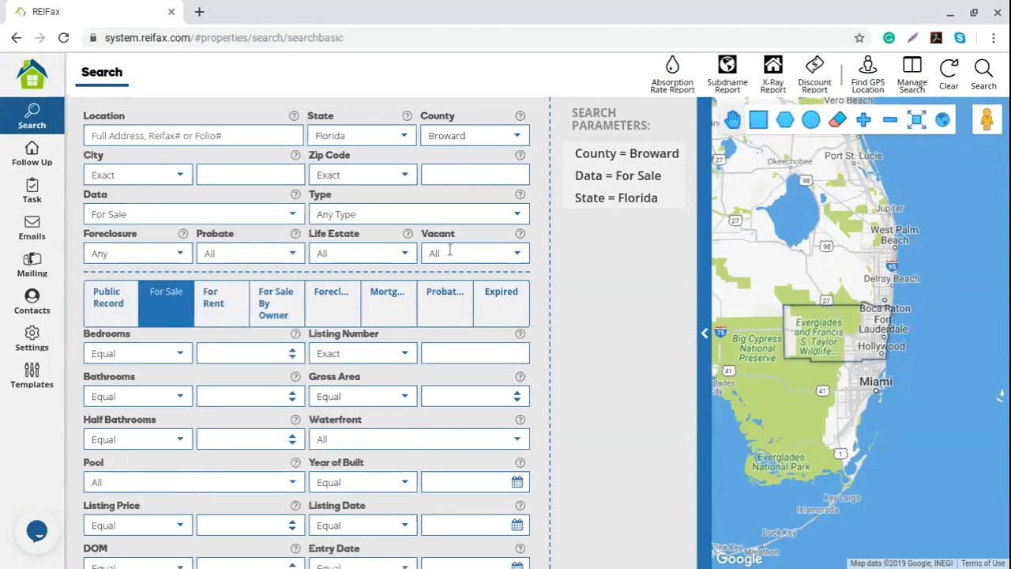
pyautogui.click(514, 214)
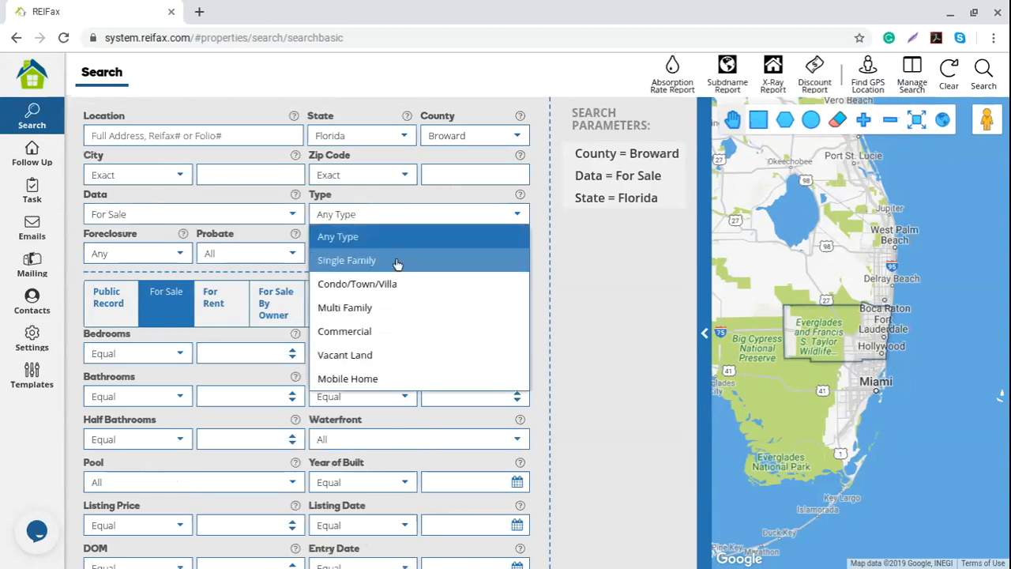
pyautogui.click(474, 259)
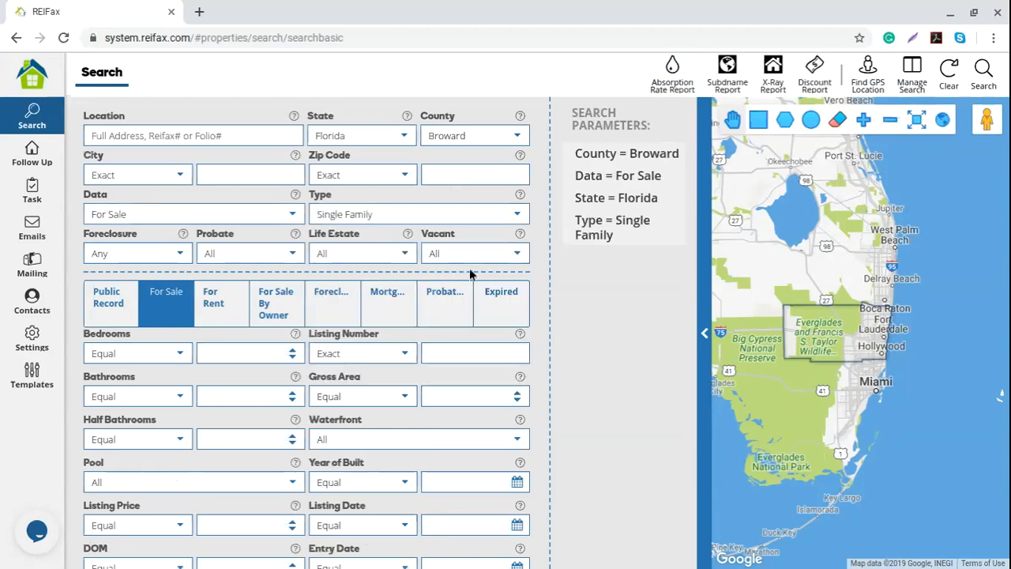
pyautogui.click(180, 254)
pyautogui.click(139, 322)
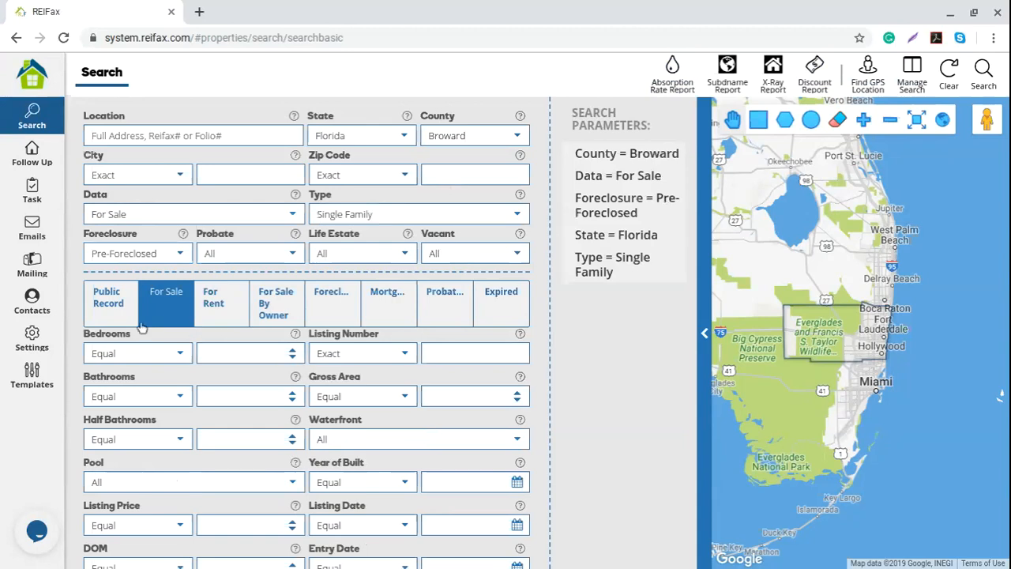
pyautogui.scroll(-2, 230, 427)
# - Set Listing Price to Equal or Less than 500000
pyautogui.click(226, 399)
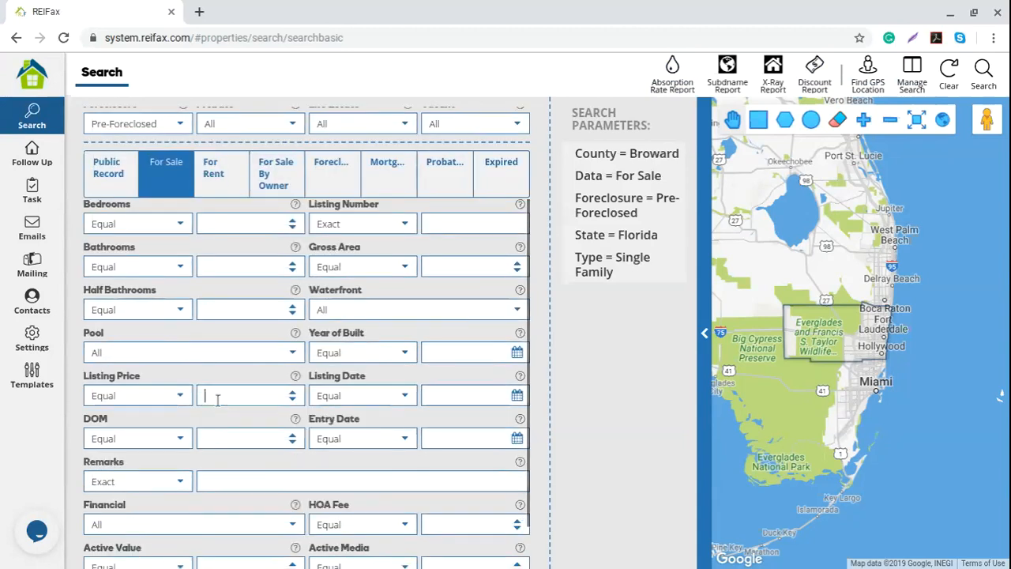
pyautogui.write('500000')
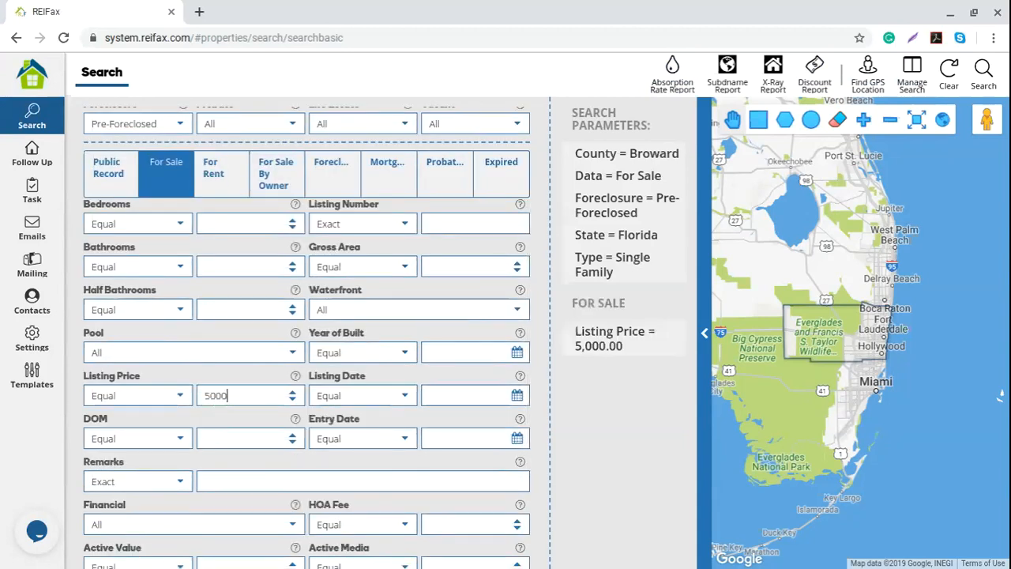
pyautogui.click(180, 395)
pyautogui.click(122, 325)
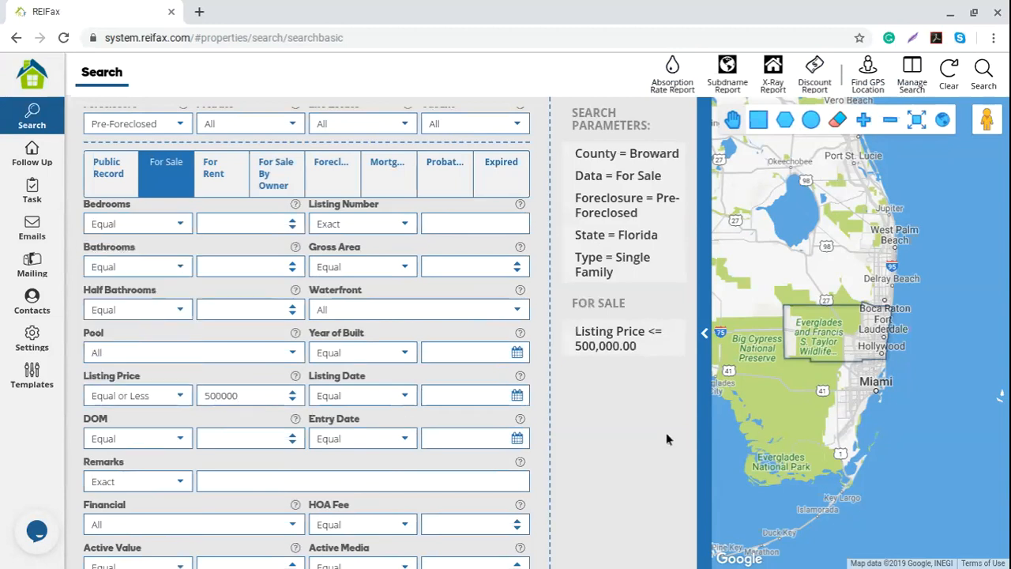
pyautogui.scroll(3, 489, 393)
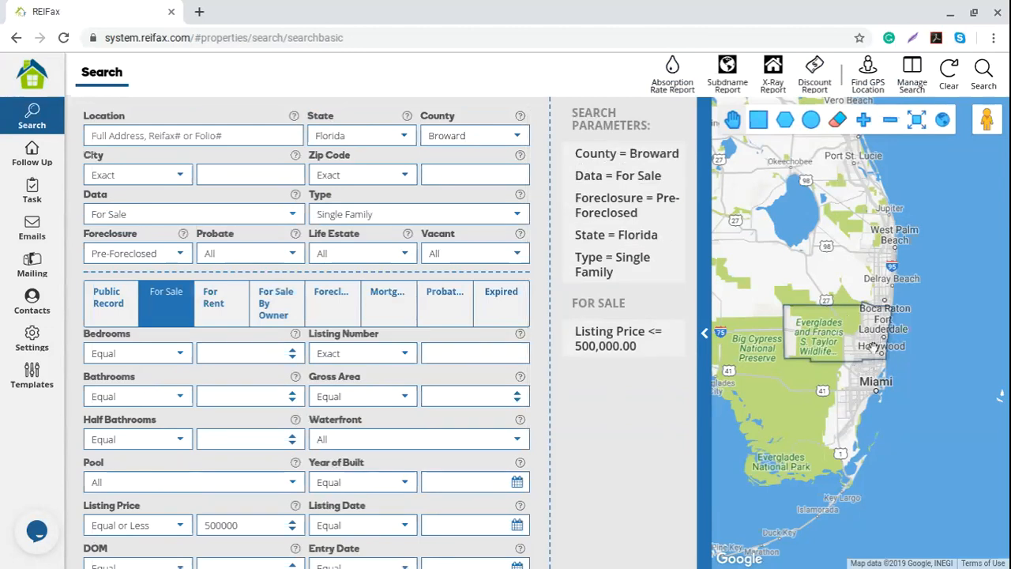
pyautogui.scroll(3, 872, 347)
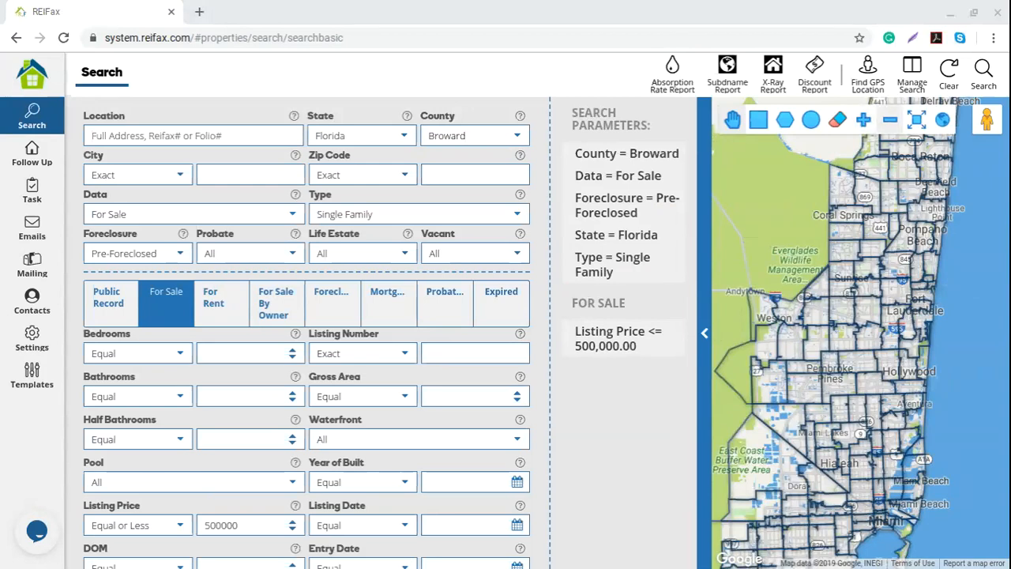
# - Try a rectangle near Miami Lakes and a circle on Pembroke Pines
pyautogui.moveTo(858, 391); pyautogui.dragTo(874, 304)
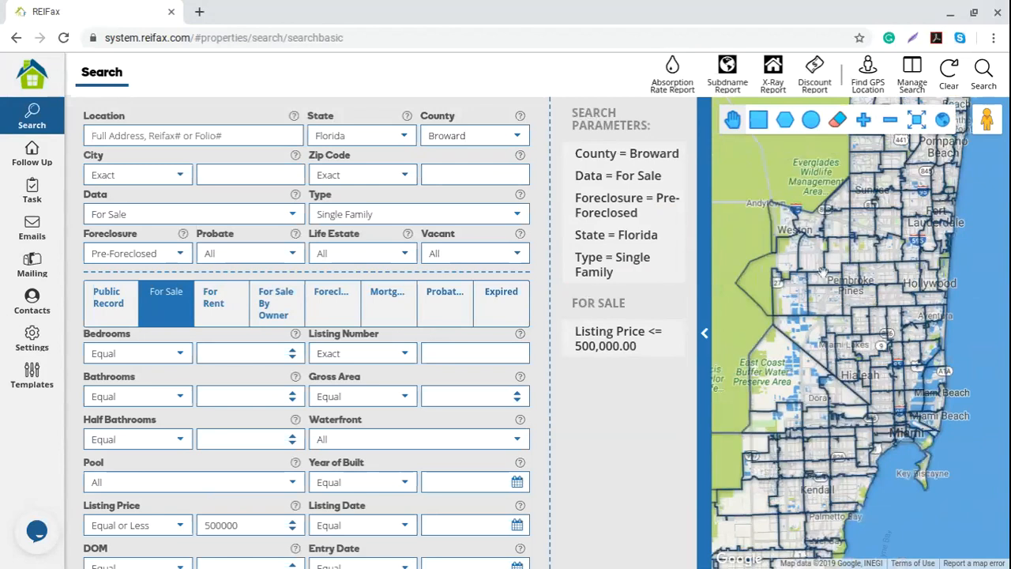
pyautogui.click(758, 118)
pyautogui.moveTo(818, 305)
pyautogui.mouseDown()
pyautogui.moveTo(842, 379)
pyautogui.moveTo(903, 358)
pyautogui.moveTo(837, 311)
pyautogui.moveTo(876, 366)
pyautogui.moveTo(904, 230)
pyautogui.mouseUp()
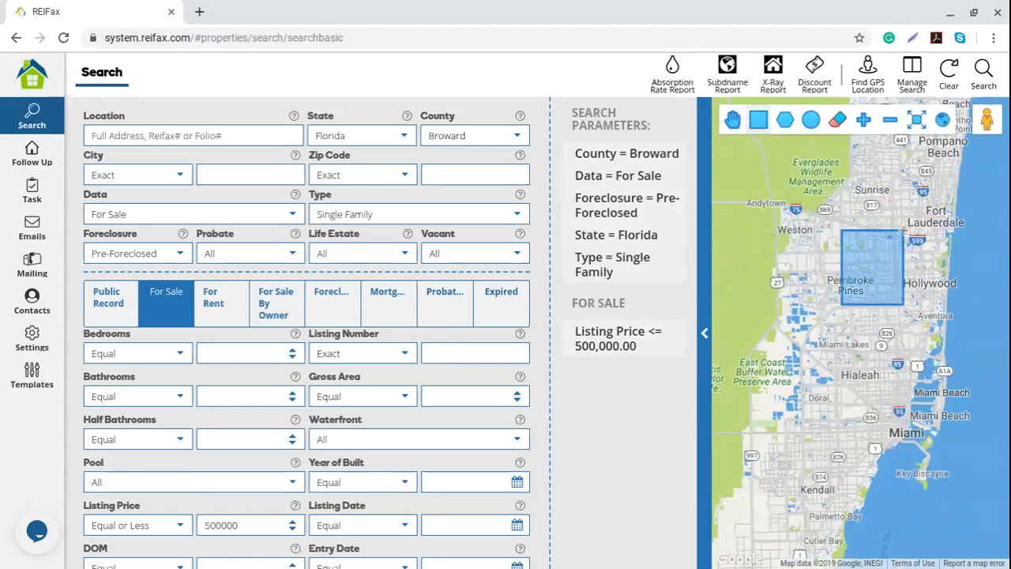
pyautogui.click(811, 119)
pyautogui.moveTo(860, 304); pyautogui.dragTo(897, 305)
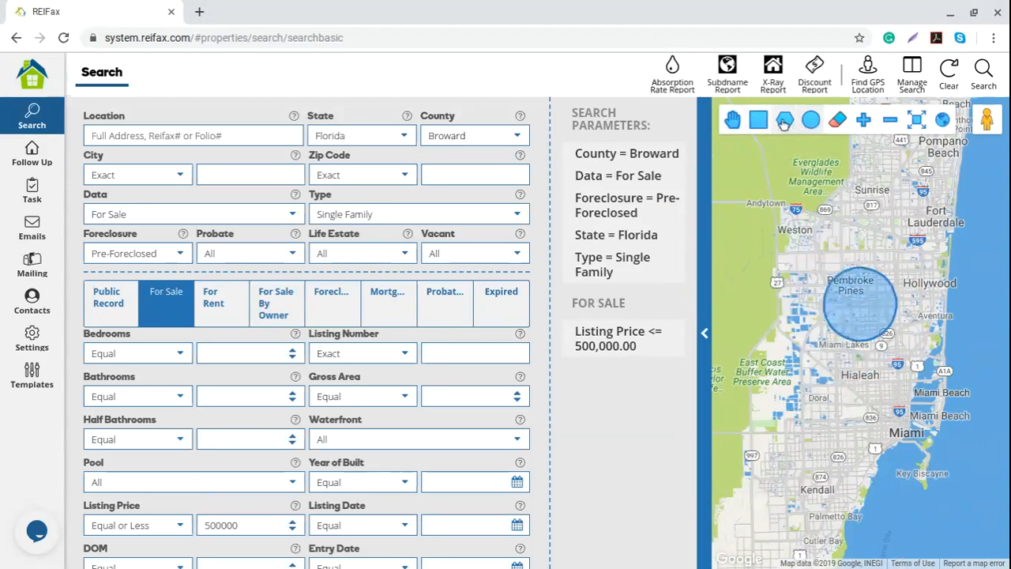
# - Draw a closed polygon from Weston east to Hollywood and south to Hialeah
pyautogui.click(784, 123)
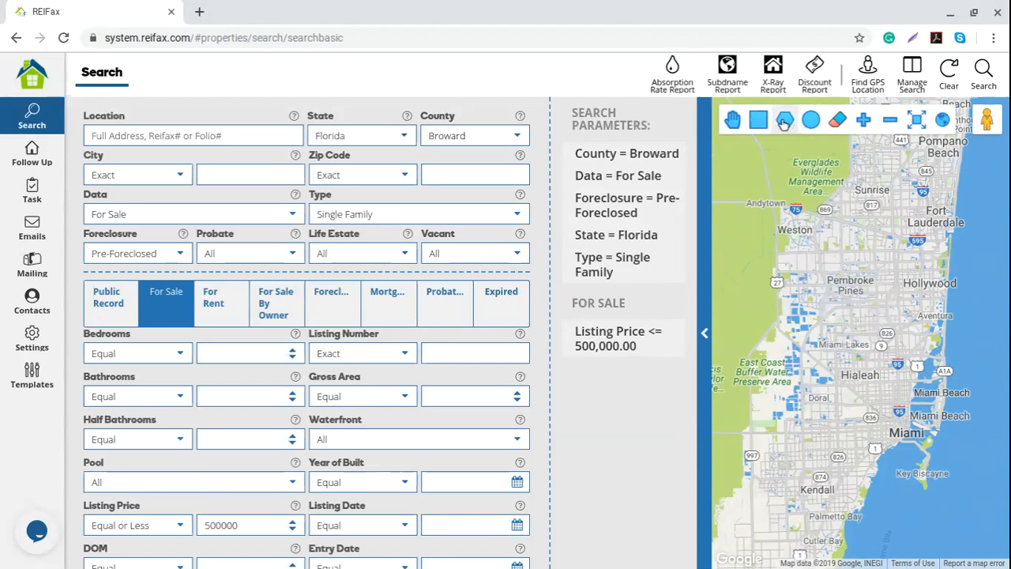
pyautogui.click(794, 208)
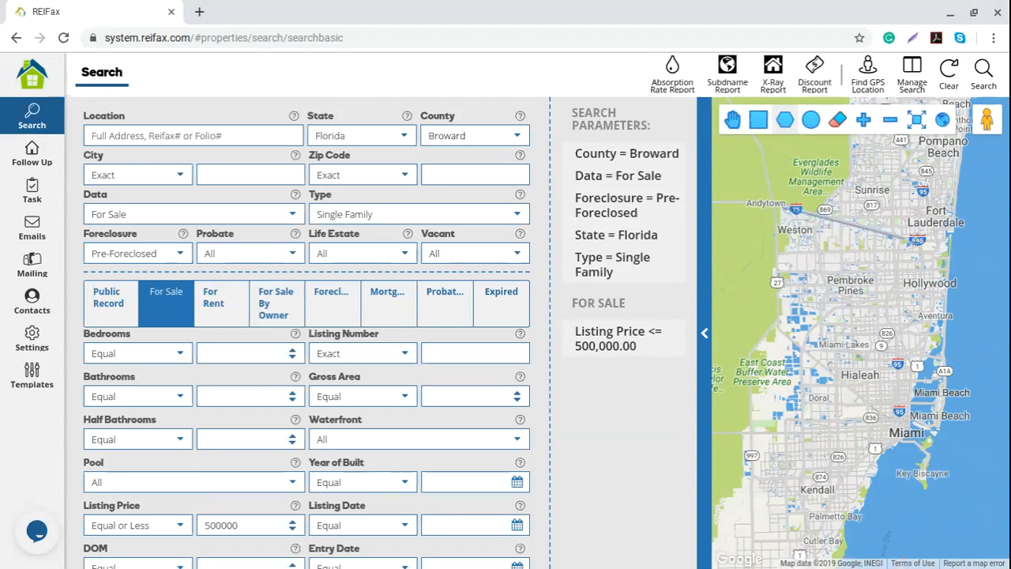
pyautogui.click(946, 246)
pyautogui.click(944, 340)
pyautogui.click(910, 382)
pyautogui.click(833, 382)
pyautogui.click(834, 347)
pyautogui.click(796, 348)
pyautogui.click(824, 300)
pyautogui.click(781, 253)
pyautogui.click(781, 208)
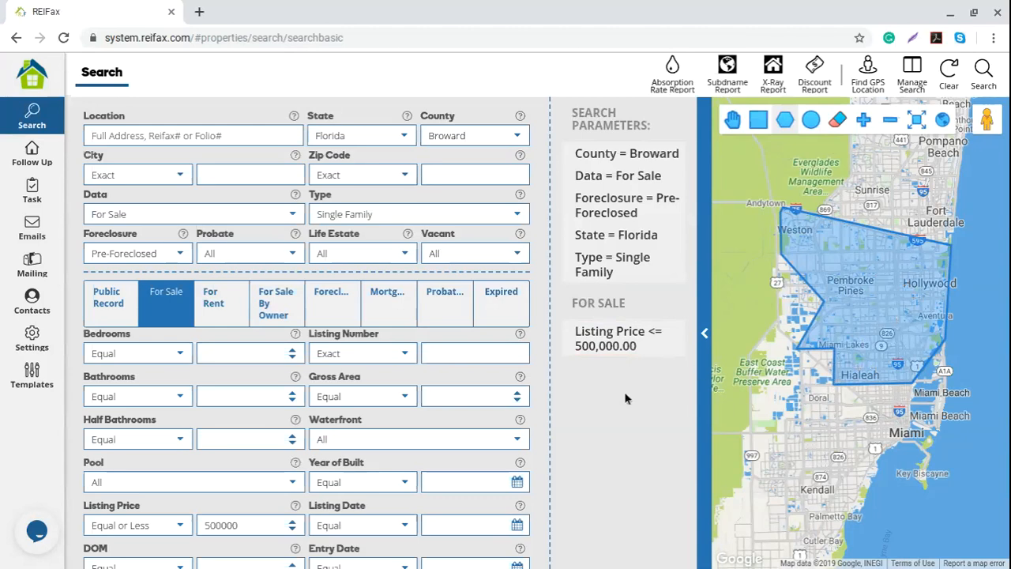
# - Zoom in twice on the outlined area, then fit the map back to a wider view
pyautogui.click(863, 120)
pyautogui.click(864, 120)
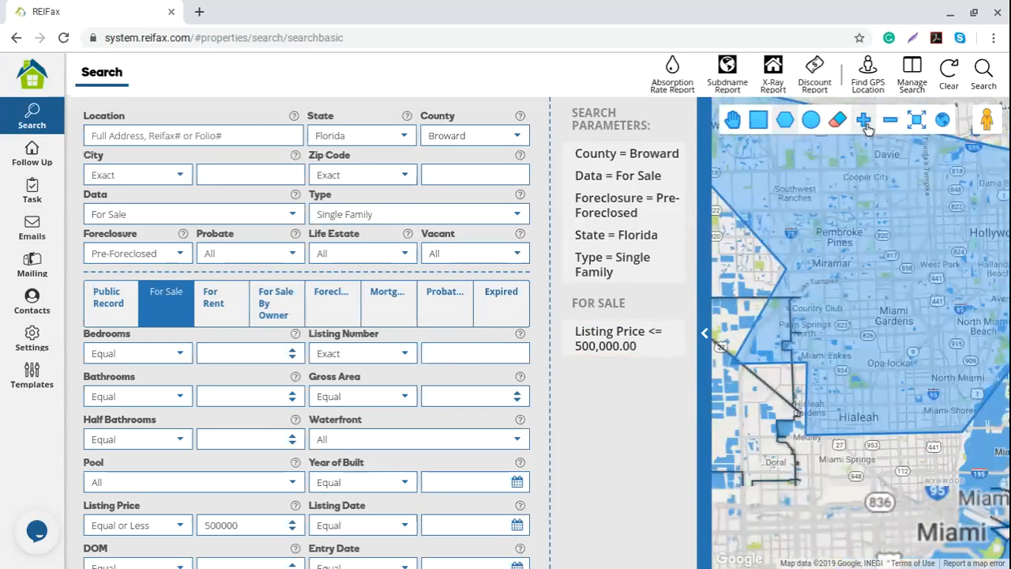
pyautogui.click(890, 120)
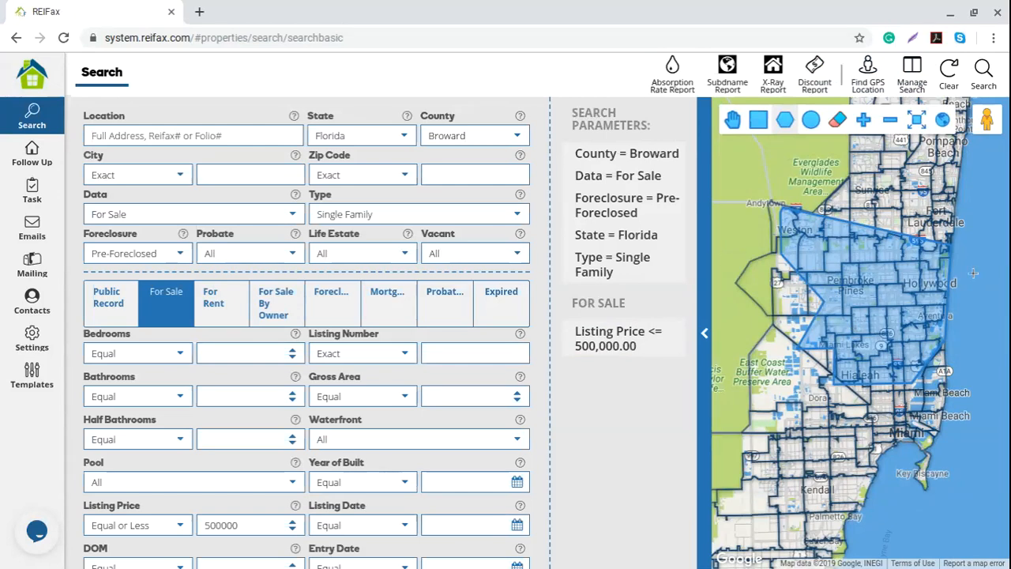
# - Toggle full-screen and satellite map views, then erase the drawn polygon
pyautogui.click(916, 120)
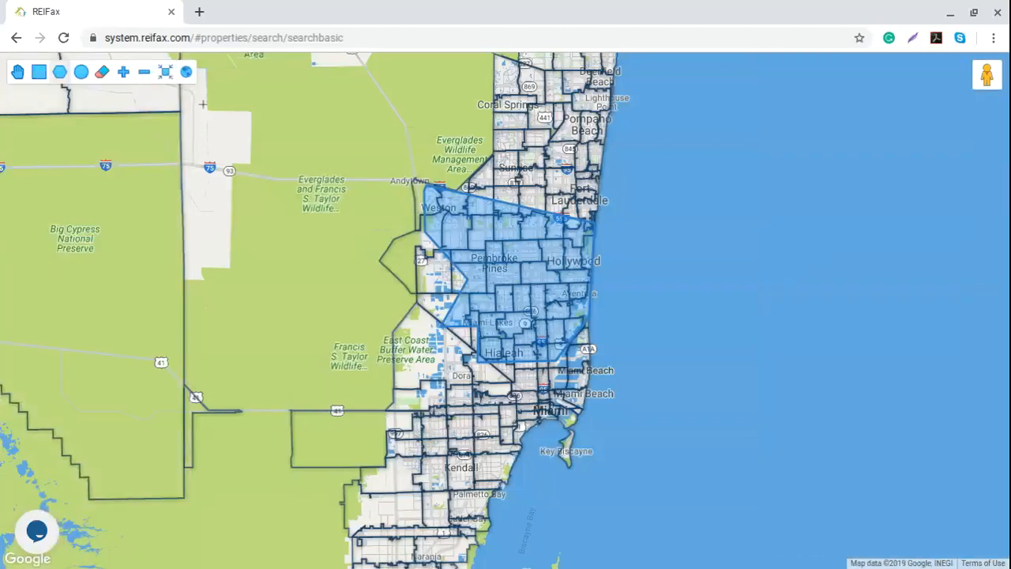
pyautogui.click(185, 72)
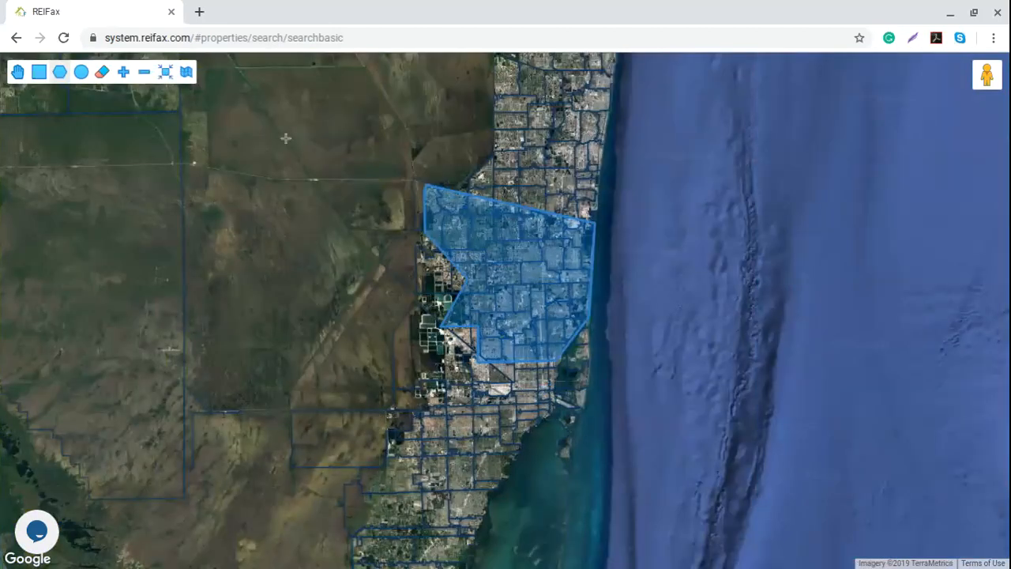
pyautogui.click(188, 79)
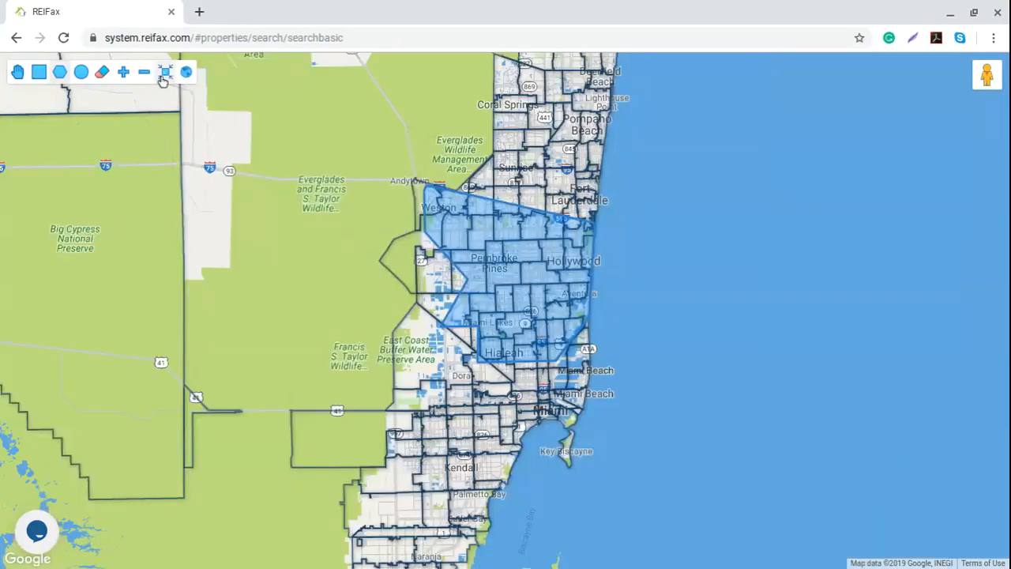
pyautogui.click(164, 75)
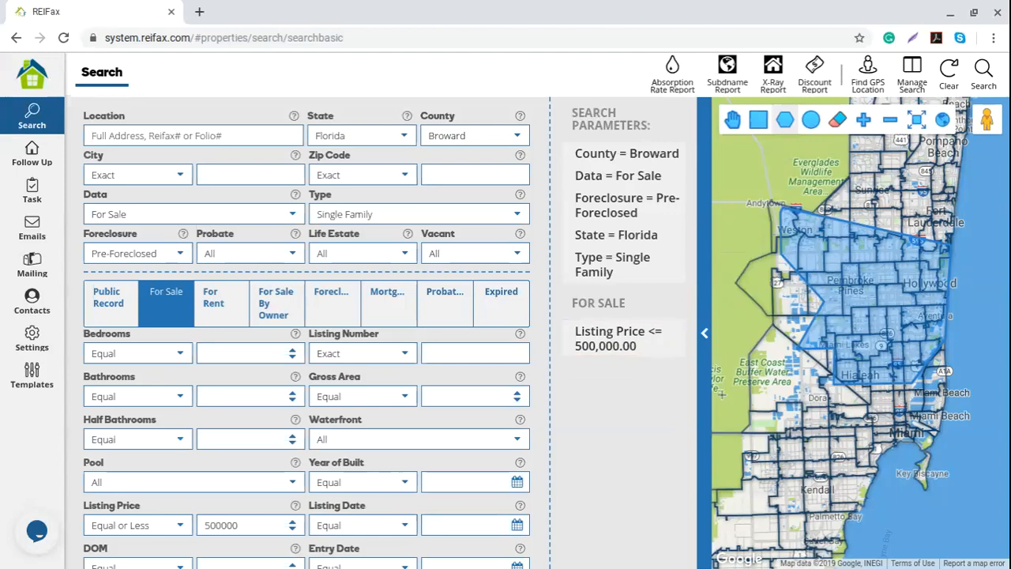
pyautogui.click(837, 120)
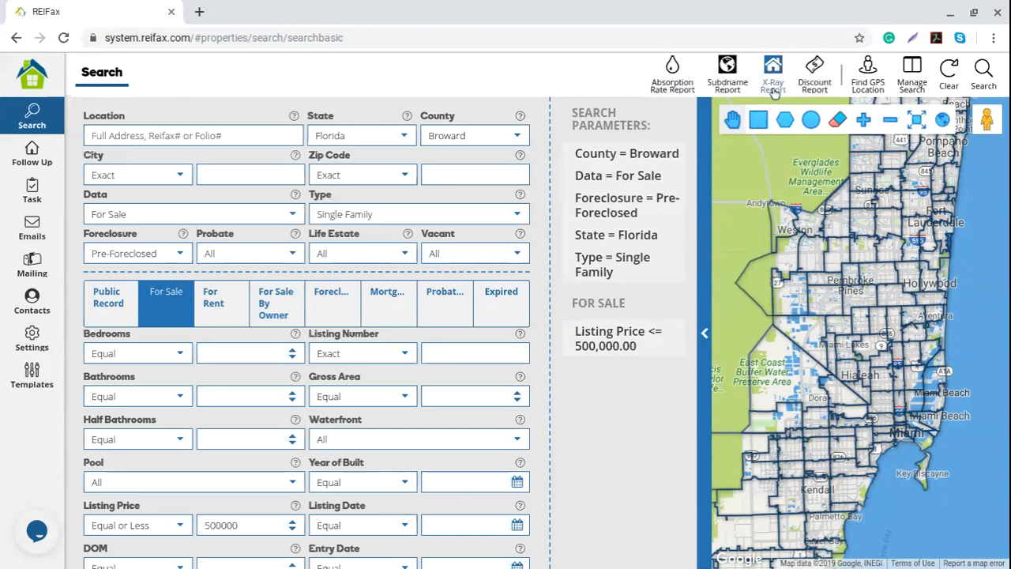
# - Draw a rectangle around Miami Lakes and generate a Single Family X-Ray report
pyautogui.click(760, 119)
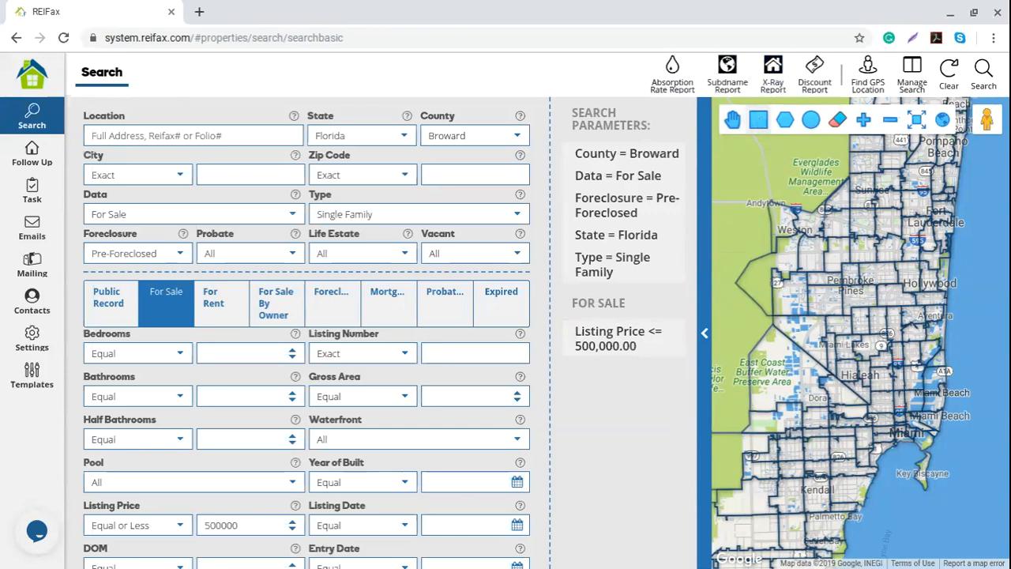
pyautogui.moveTo(859, 306); pyautogui.dragTo(898, 345)
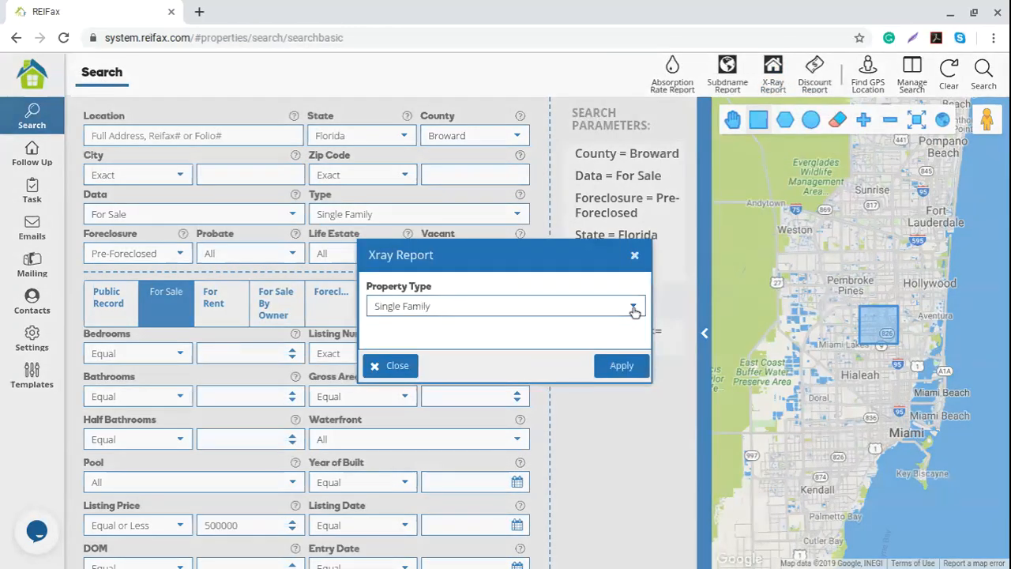
pyautogui.click(634, 308)
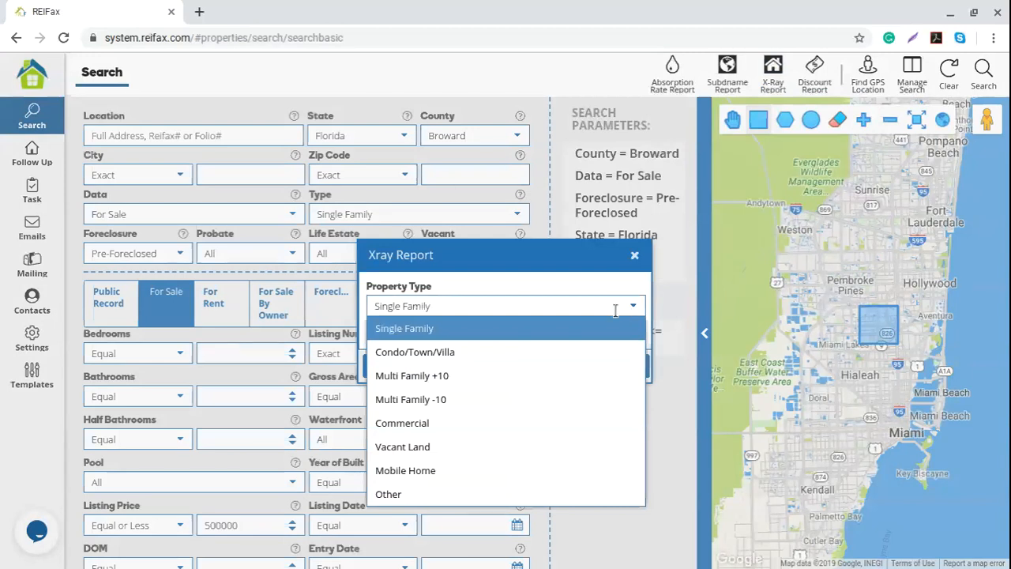
pyautogui.click(456, 330)
pyautogui.click(606, 368)
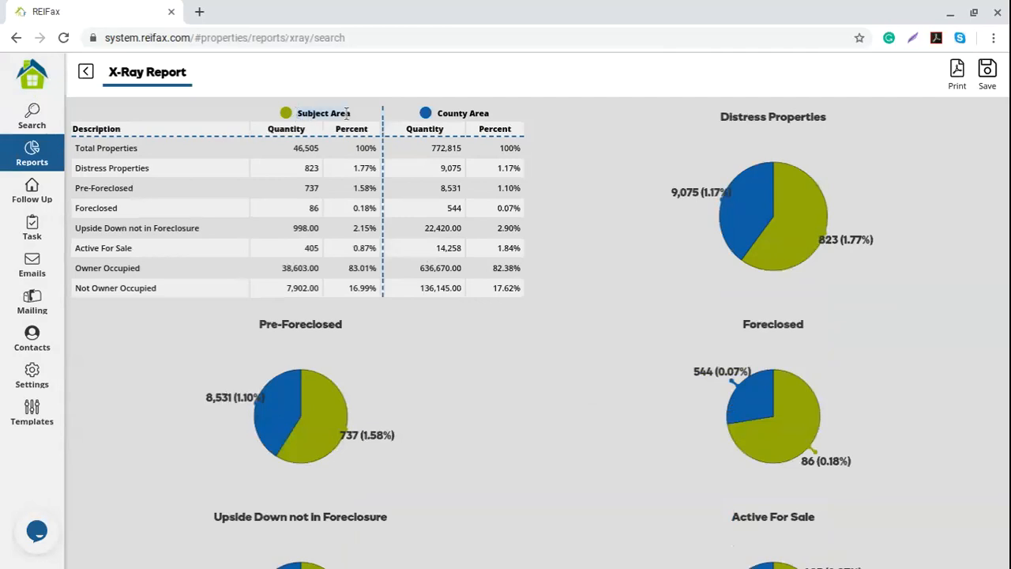
pyautogui.moveTo(443, 111); pyautogui.dragTo(489, 113)
pyautogui.moveTo(76, 148); pyautogui.dragTo(158, 150)
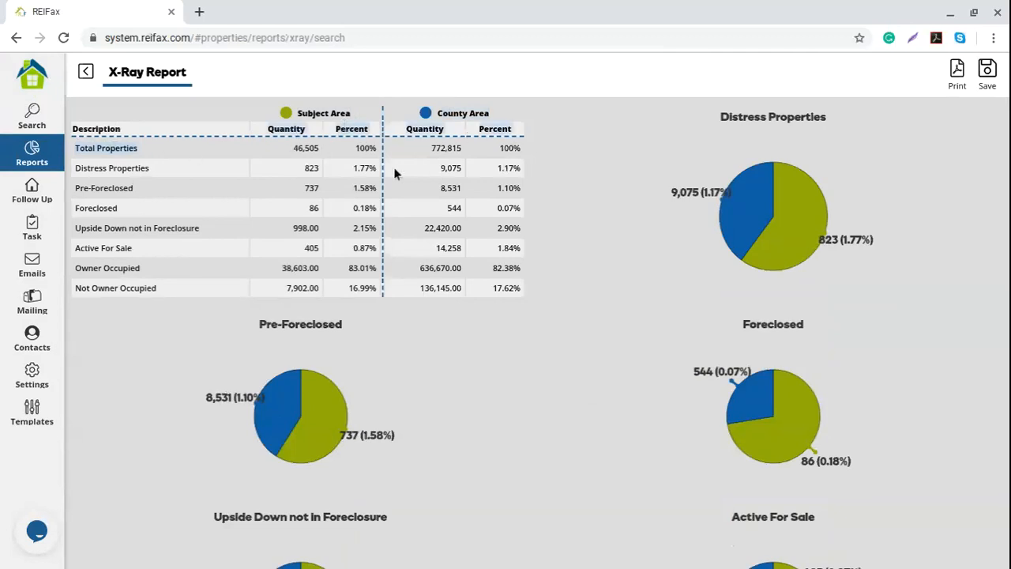
pyautogui.click(158, 175)
pyautogui.moveTo(76, 168); pyautogui.dragTo(167, 175)
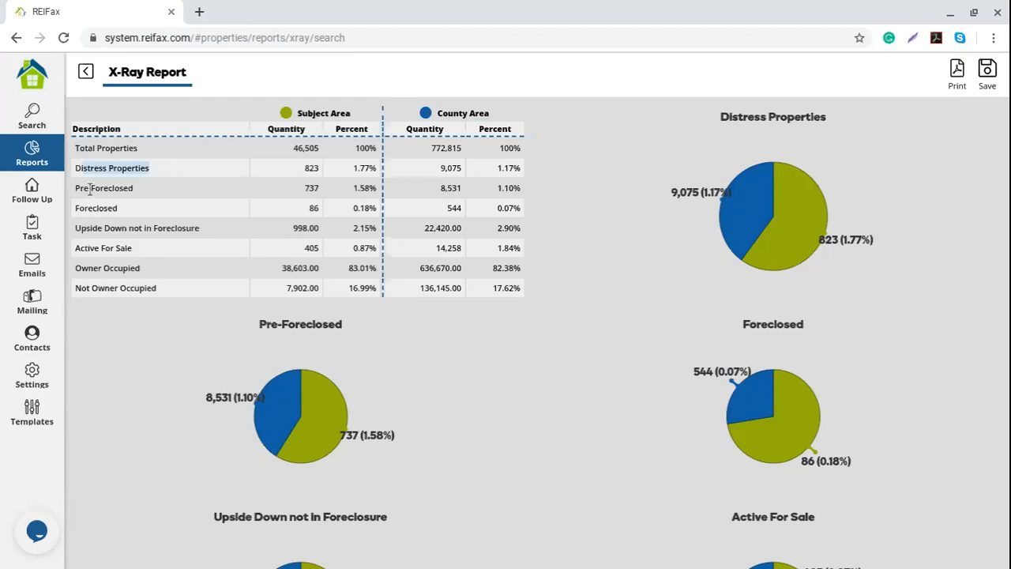
pyautogui.moveTo(88, 189); pyautogui.dragTo(148, 191)
pyautogui.moveTo(90, 206); pyautogui.dragTo(203, 228)
pyautogui.moveTo(79, 250); pyautogui.dragTo(158, 254)
pyautogui.click(87, 271)
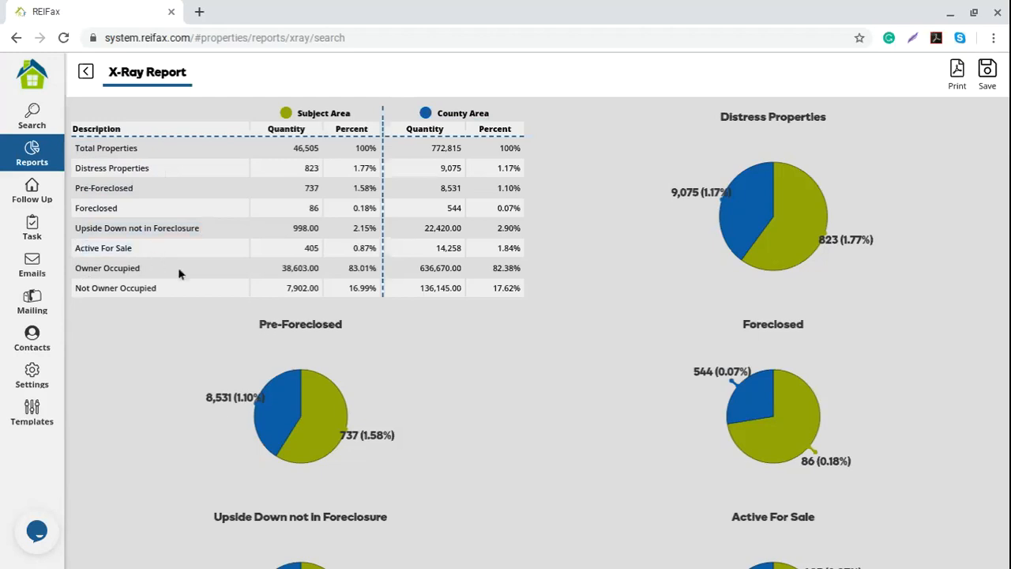
pyautogui.moveTo(77, 289); pyautogui.dragTo(161, 290)
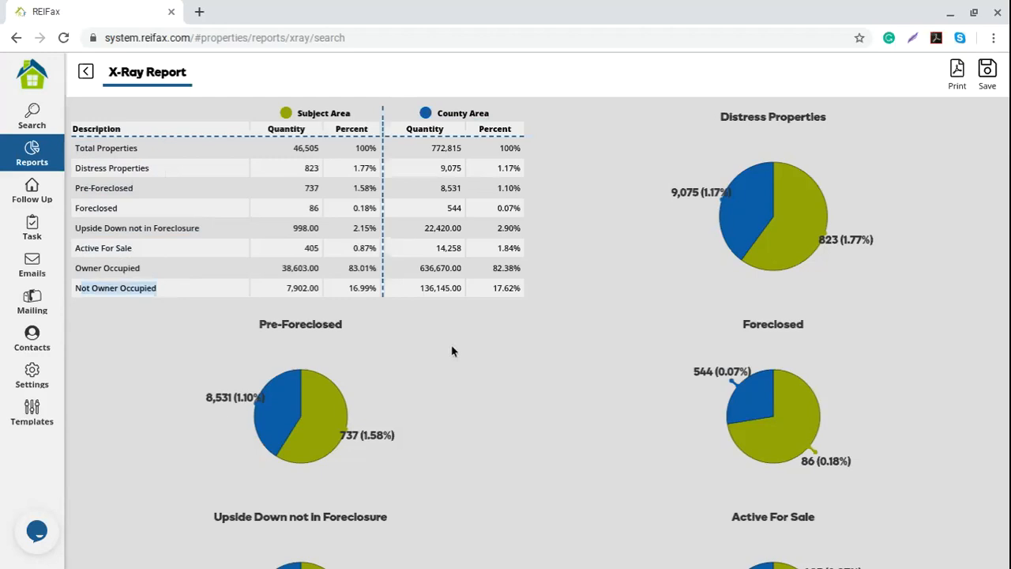
pyautogui.scroll(-7, 452, 351)
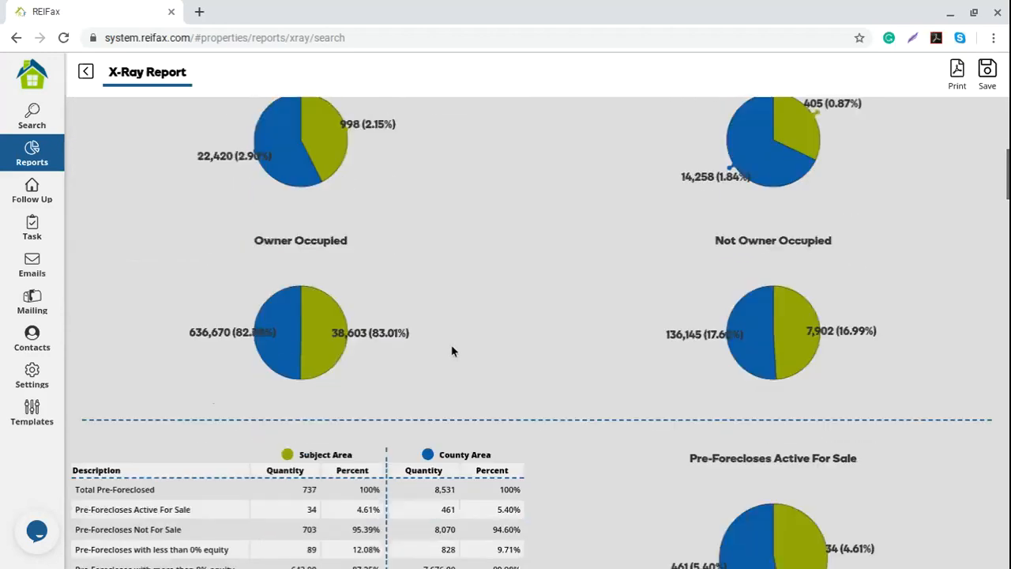
pyautogui.scroll(-2, 452, 350)
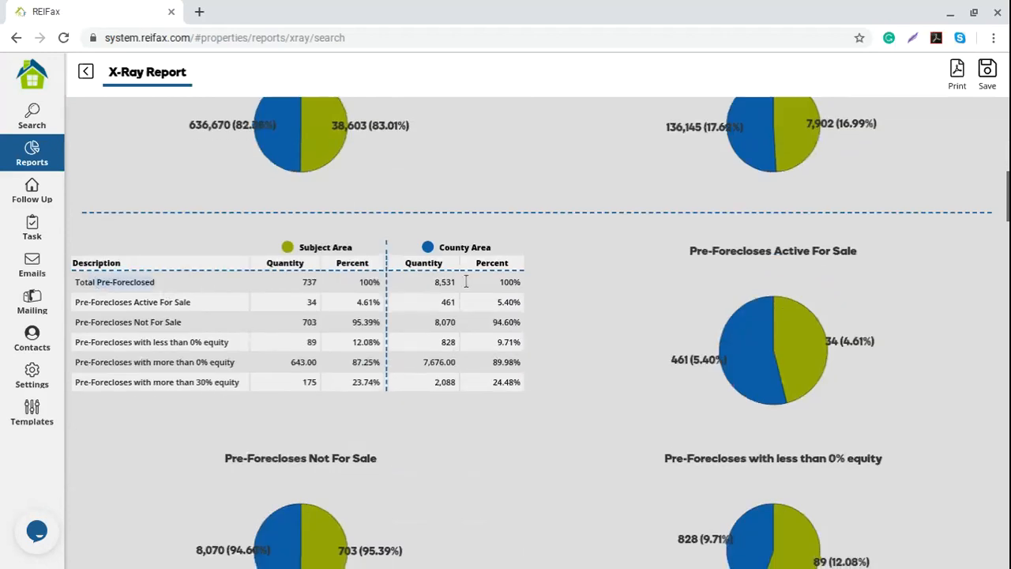
pyautogui.scroll(-5, 505, 293)
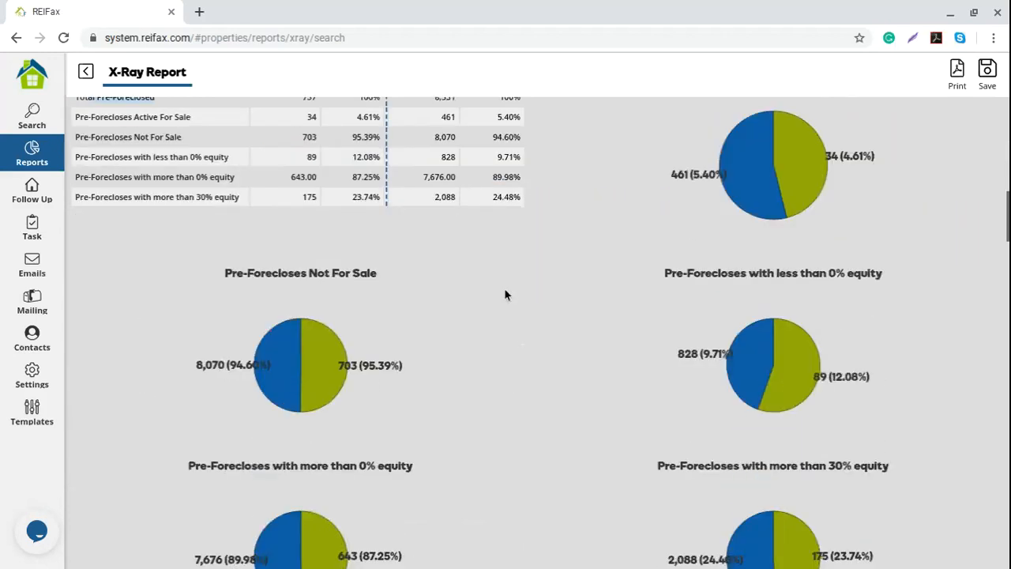
pyautogui.scroll(-9, 506, 293)
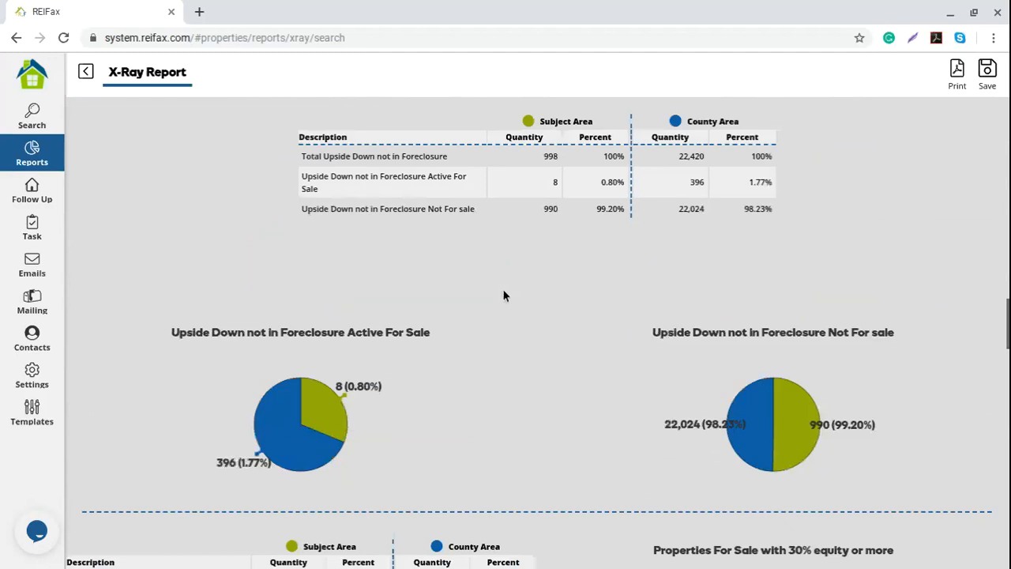
pyautogui.scroll(-10, 504, 295)
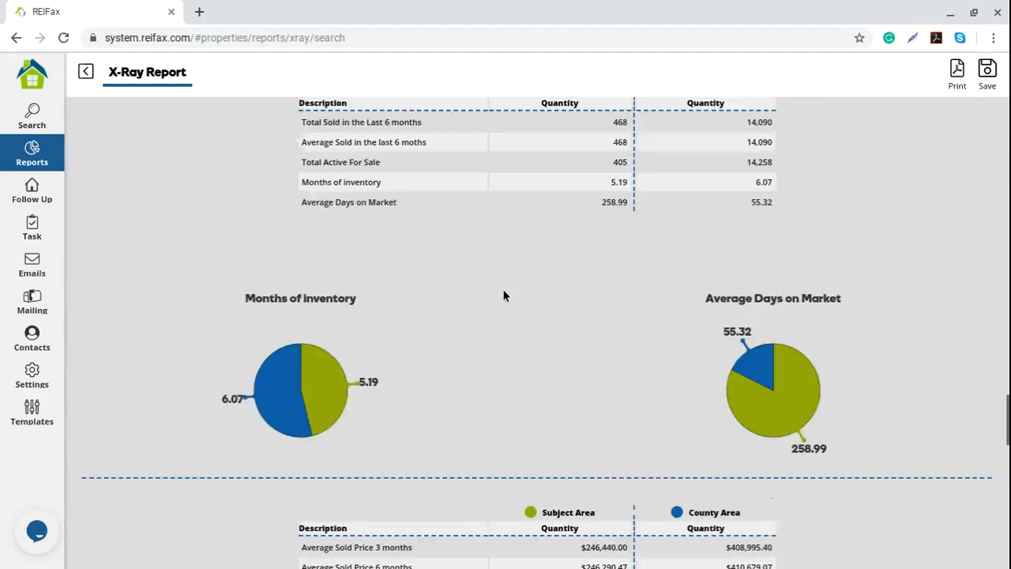
pyautogui.scroll(-4, 503, 295)
pyautogui.scroll(1, 505, 294)
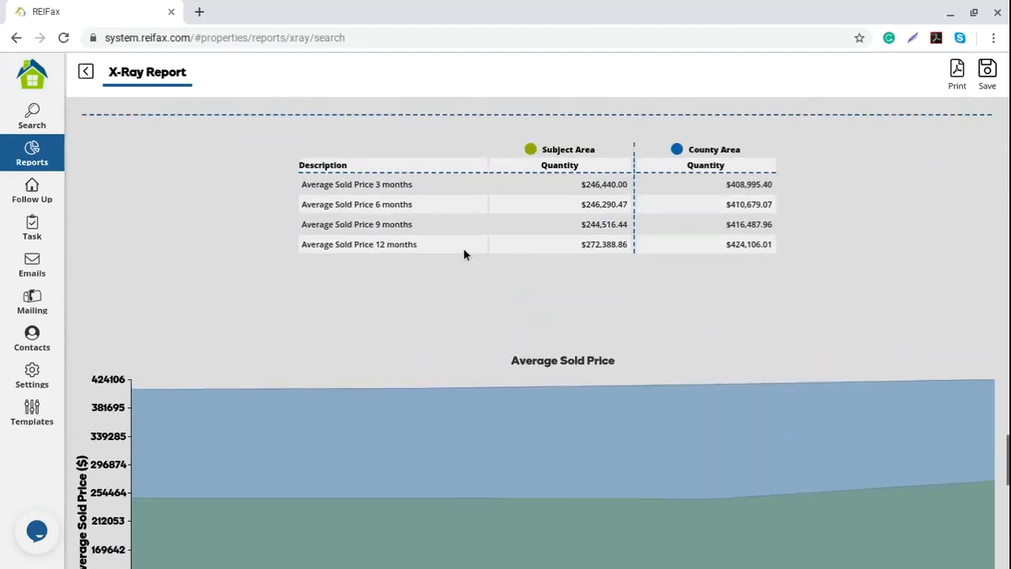
pyautogui.moveTo(306, 184); pyautogui.dragTo(418, 194)
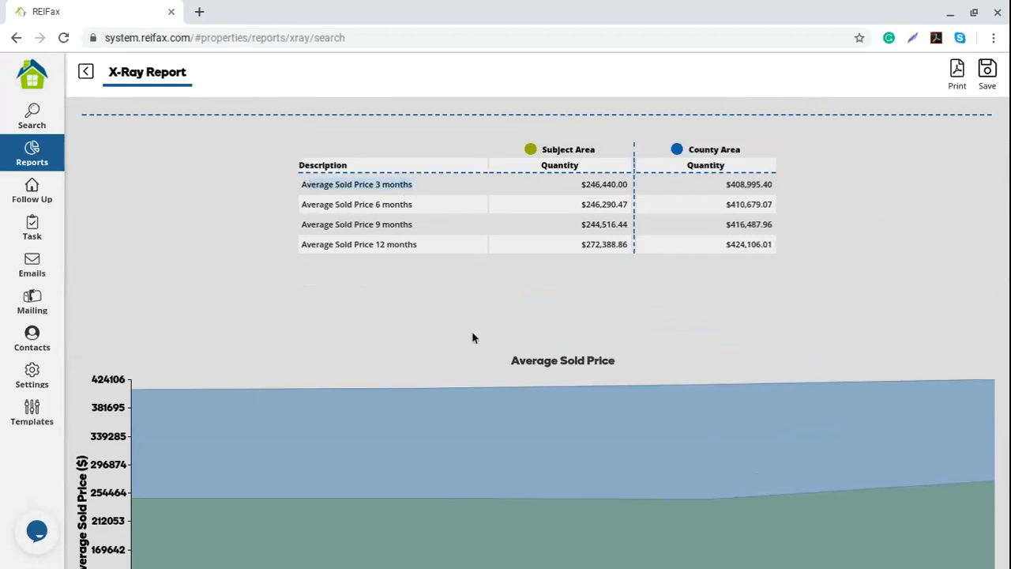
pyautogui.moveTo(341, 204); pyautogui.dragTo(433, 207)
pyautogui.moveTo(368, 224); pyautogui.dragTo(443, 228)
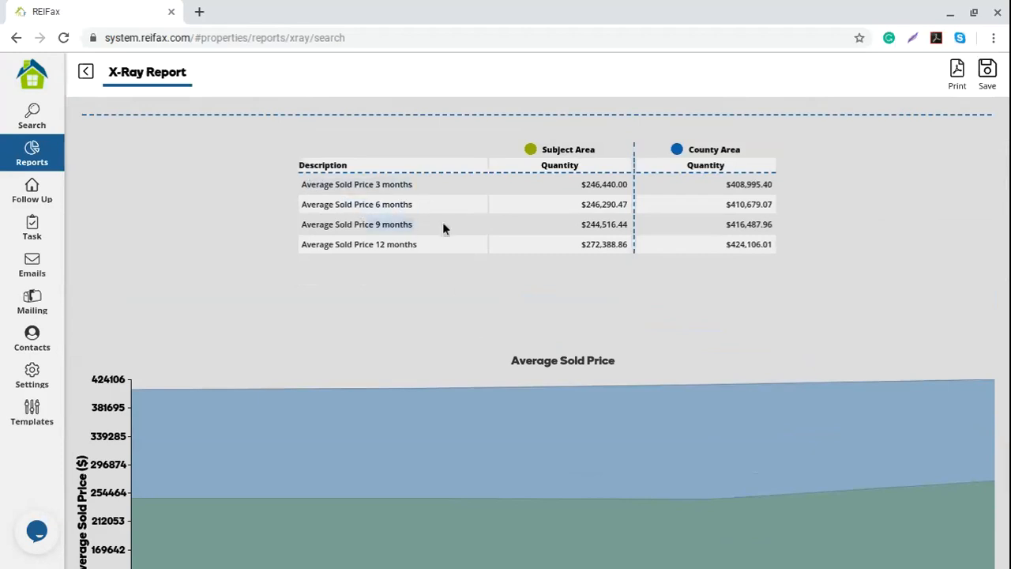
pyautogui.moveTo(371, 242); pyautogui.dragTo(453, 257)
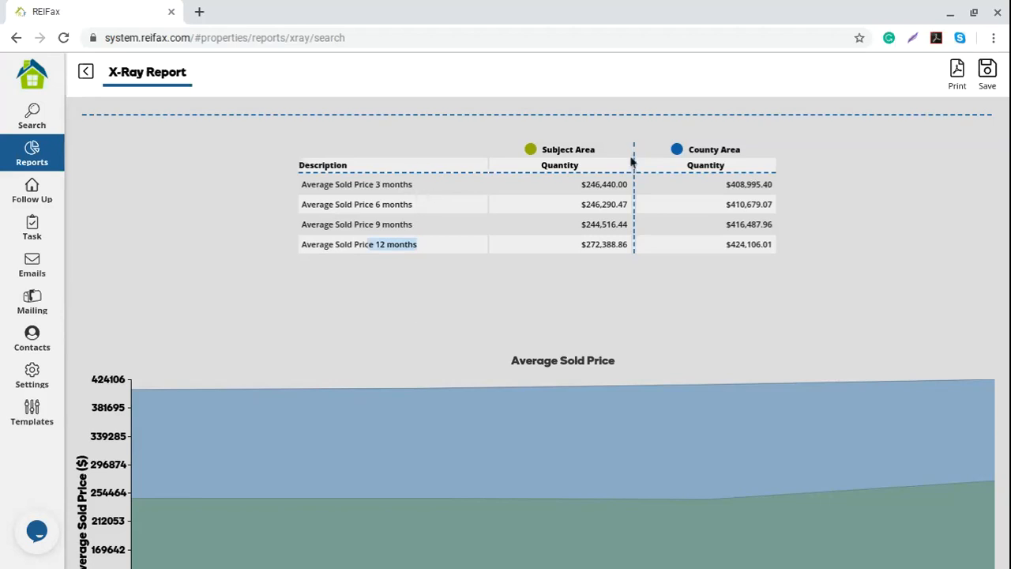
pyautogui.moveTo(585, 188); pyautogui.dragTo(629, 204)
pyautogui.click(593, 225)
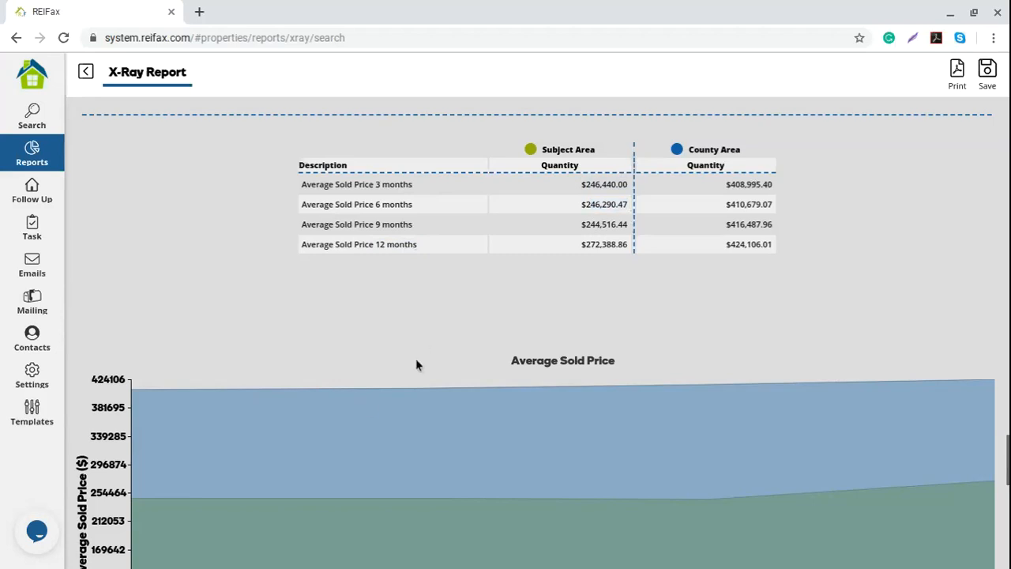
pyautogui.scroll(-5, 415, 360)
pyautogui.scroll(-1, 415, 363)
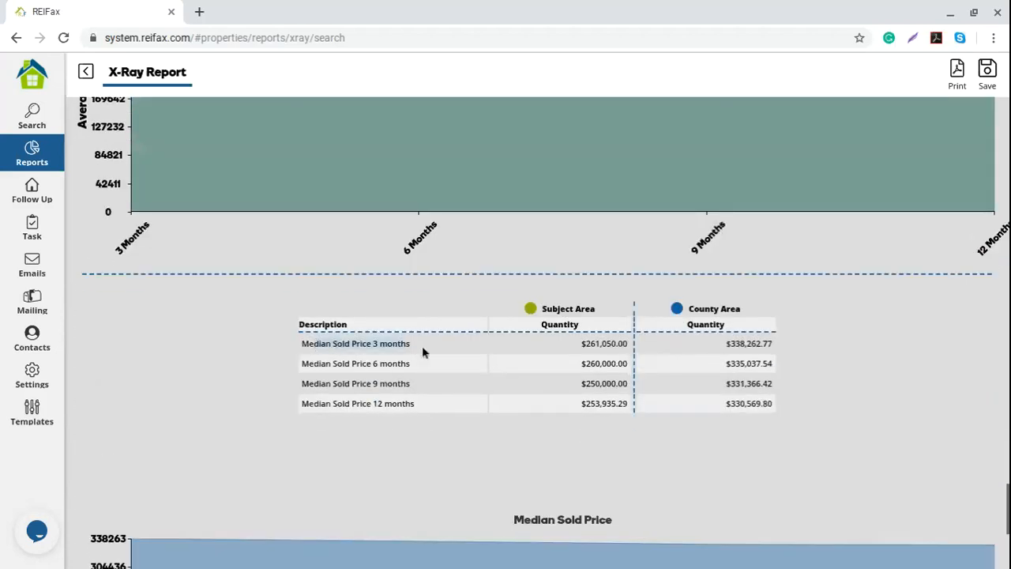
pyautogui.scroll(-3, 256, 374)
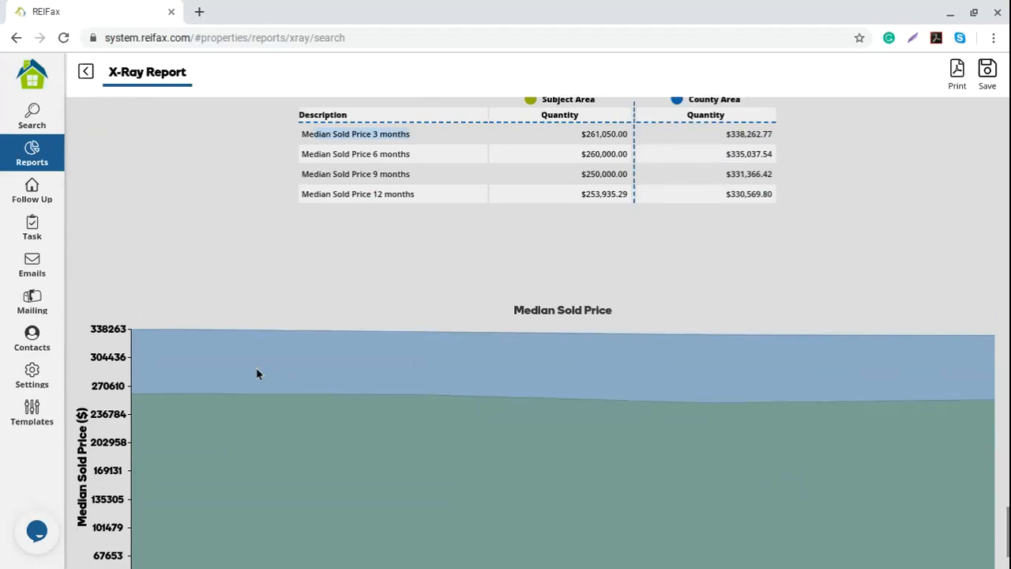
pyautogui.scroll(6, 663, 416)
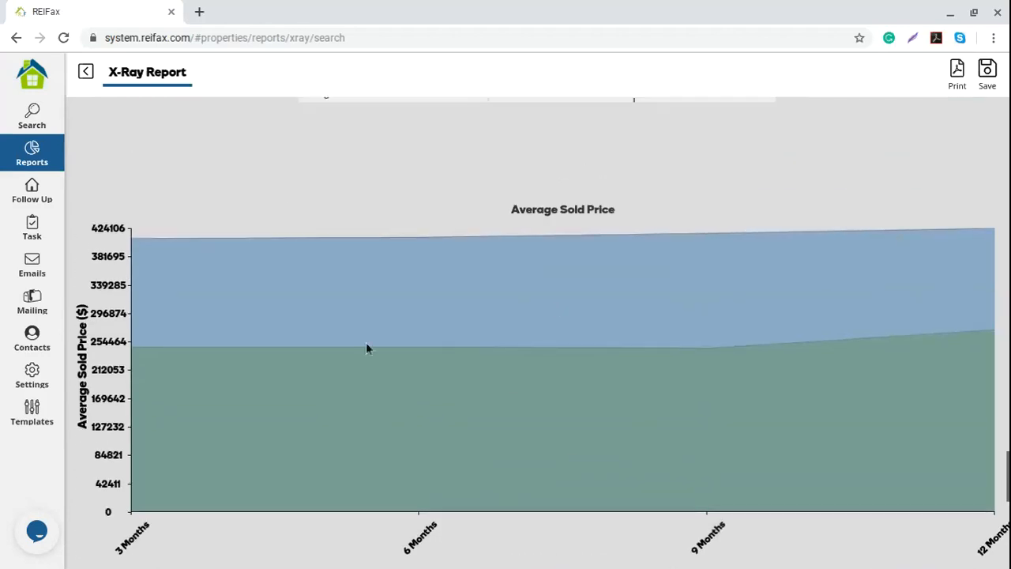
pyautogui.scroll(15, 365, 345)
pyautogui.scroll(20, 376, 363)
pyautogui.scroll(-19, 379, 273)
pyautogui.scroll(-15, 379, 271)
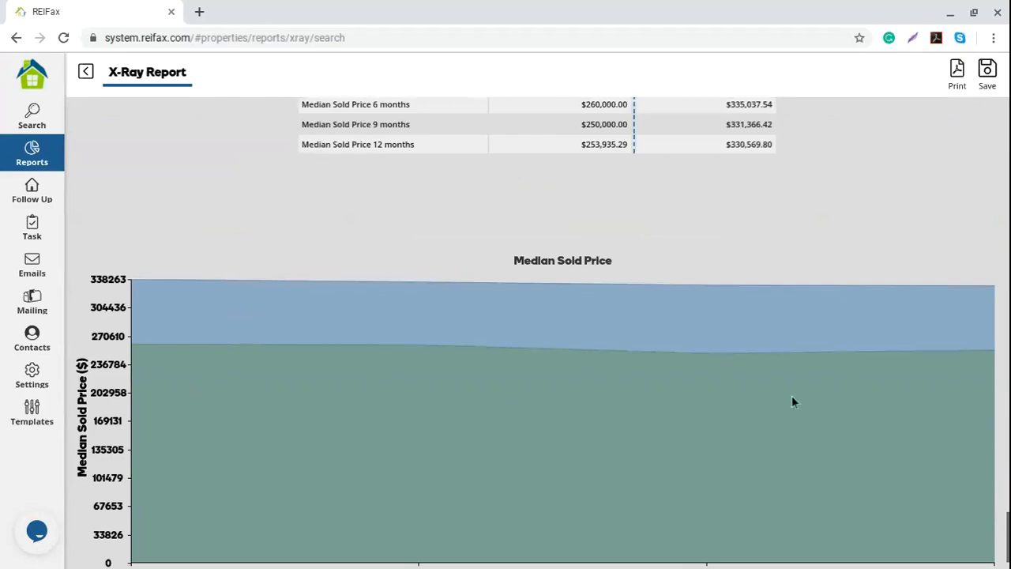
pyautogui.scroll(1, 605, 359)
pyautogui.scroll(-5, 605, 363)
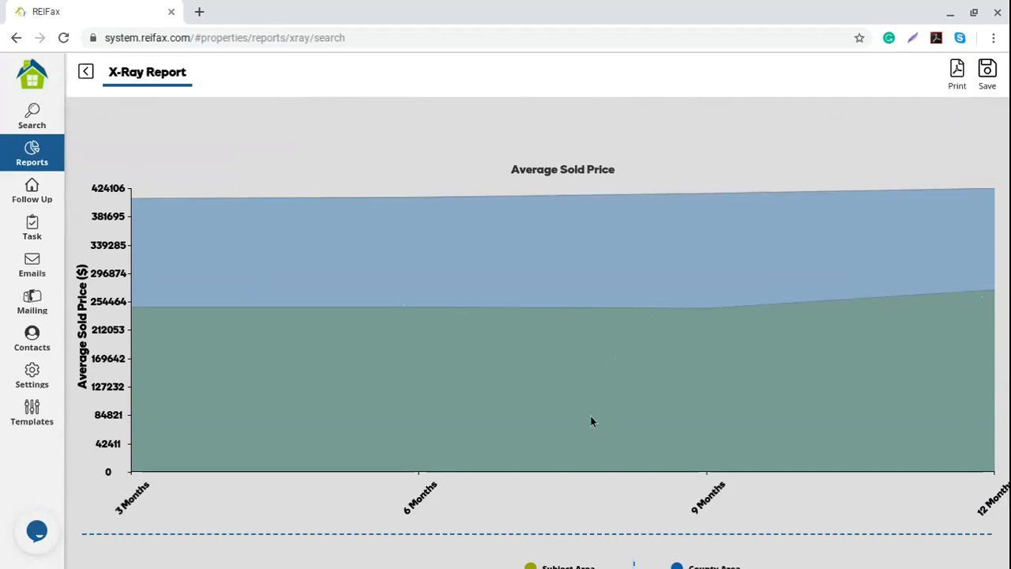
pyautogui.scroll(7, 251, 308)
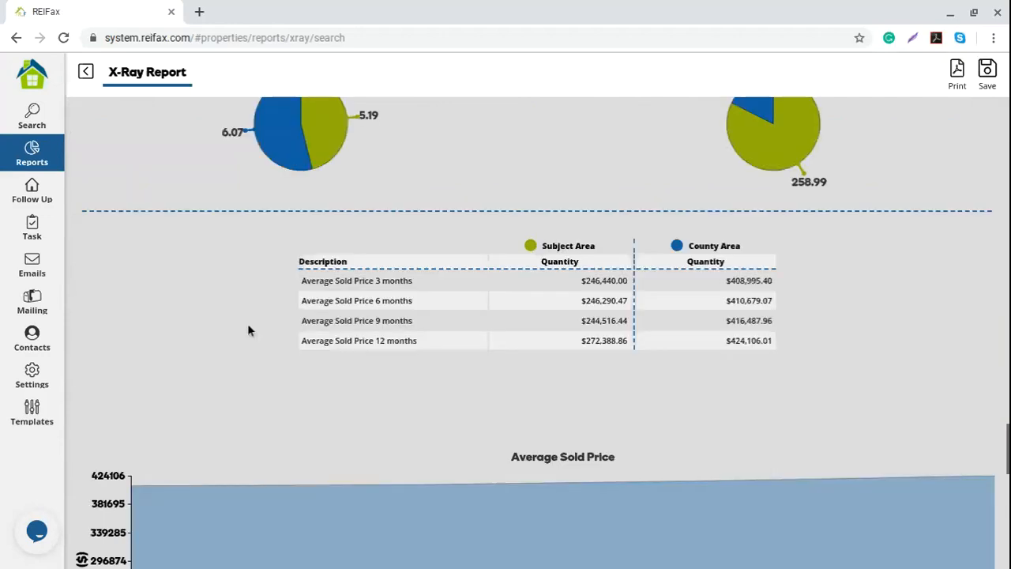
pyautogui.click(87, 78)
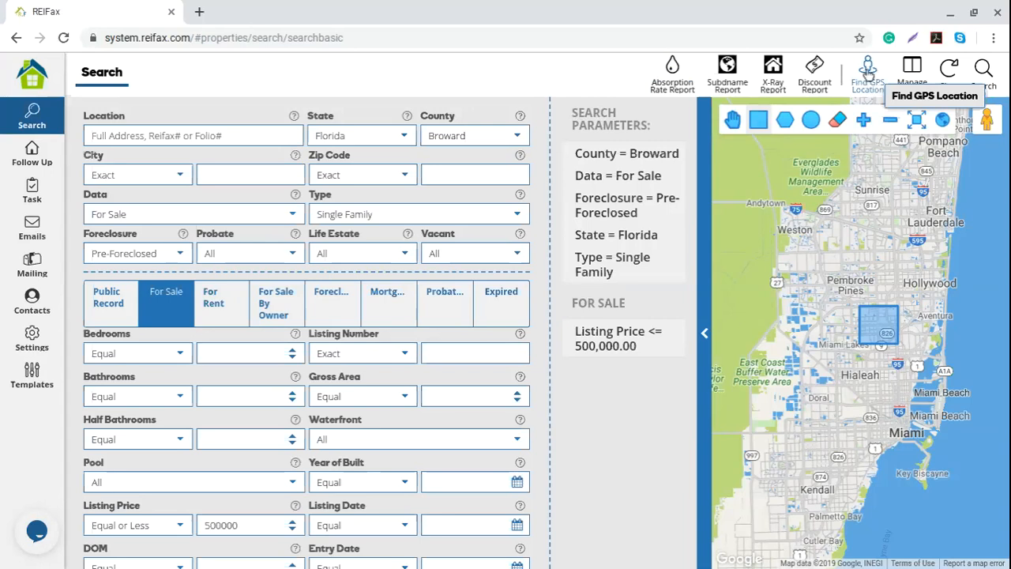
# - Try Find GPS Location, dismiss the geolocation-denied alert, and start picking a map location
pyautogui.click(364, 76)
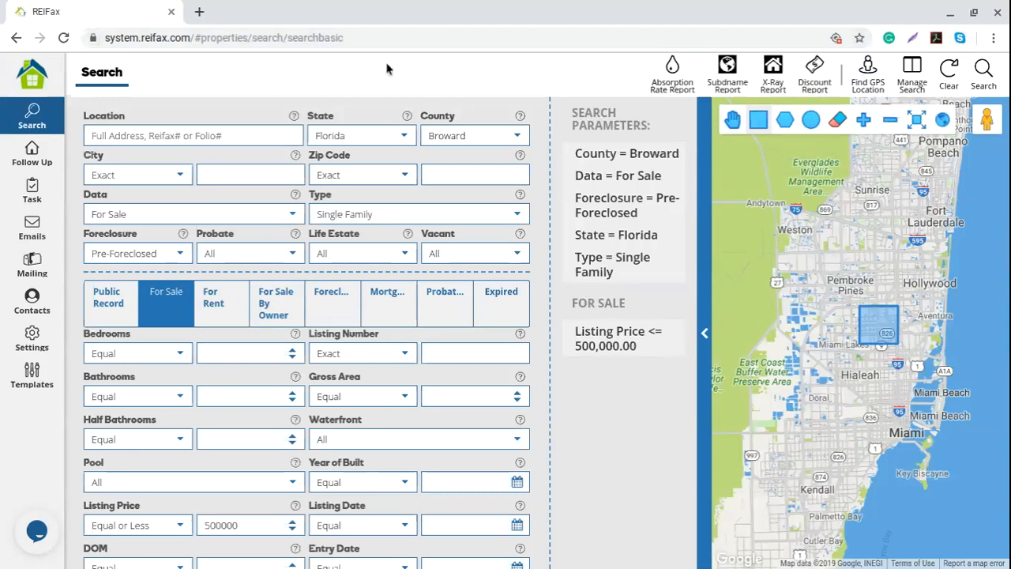
pyautogui.click(502, 338)
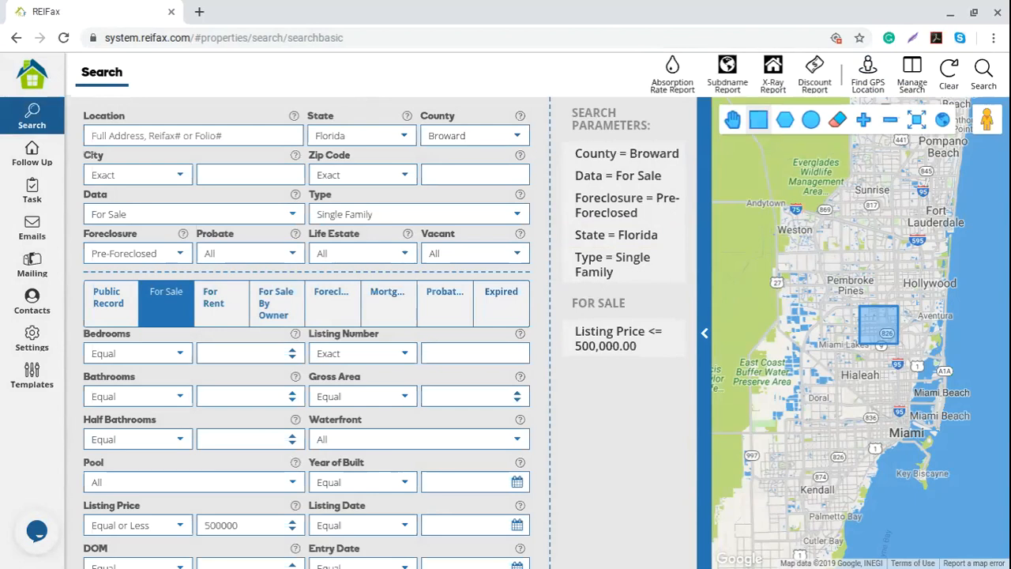
pyautogui.click(871, 88)
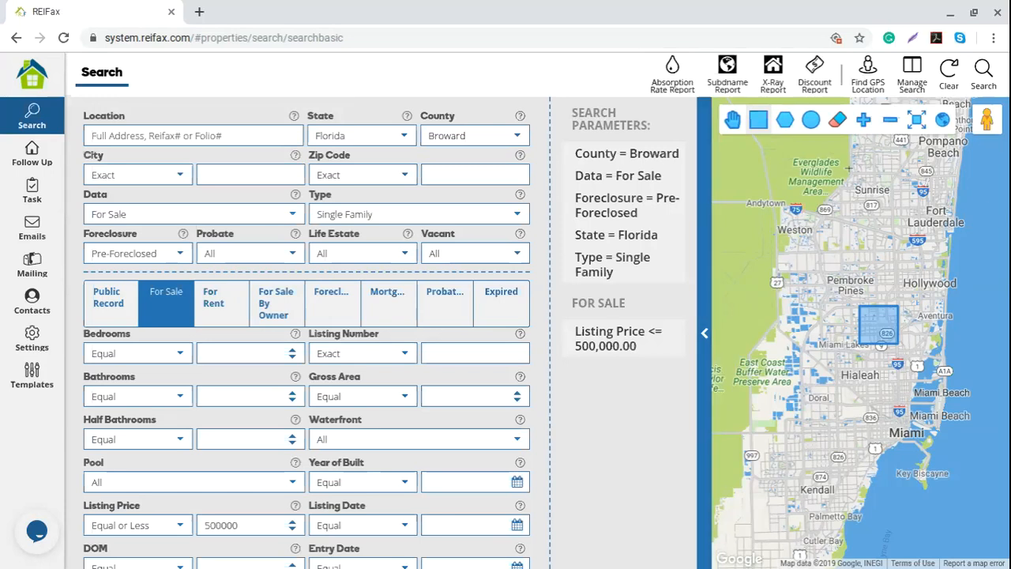
pyautogui.click(915, 72)
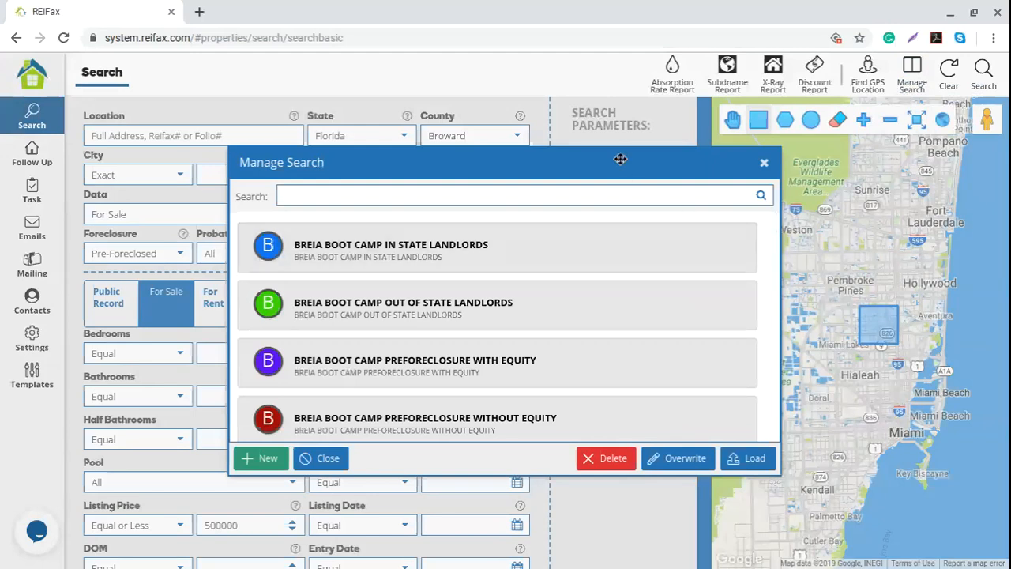
pyautogui.moveTo(619, 158); pyautogui.dragTo(376, 123)
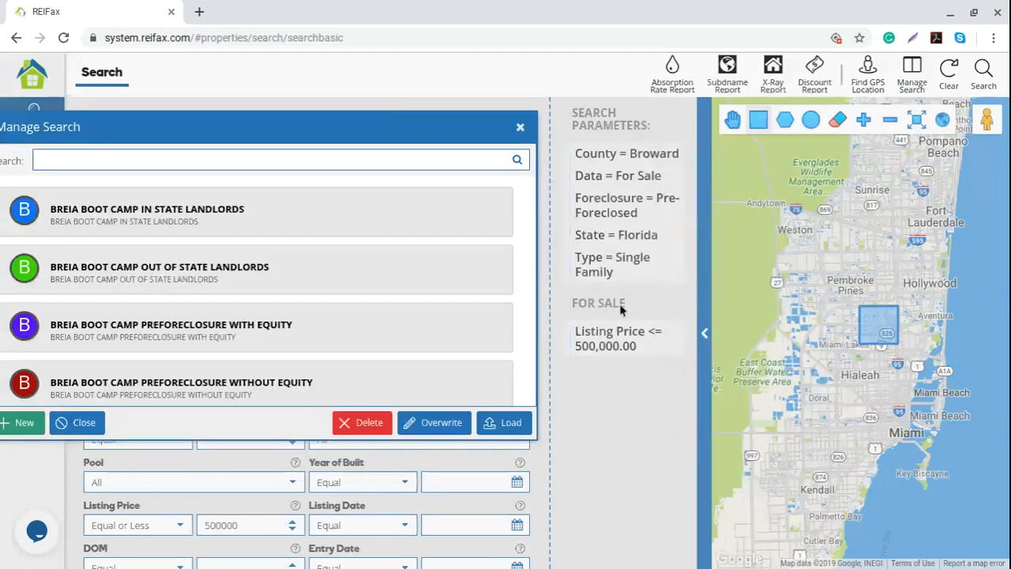
pyautogui.moveTo(237, 124); pyautogui.dragTo(486, 120)
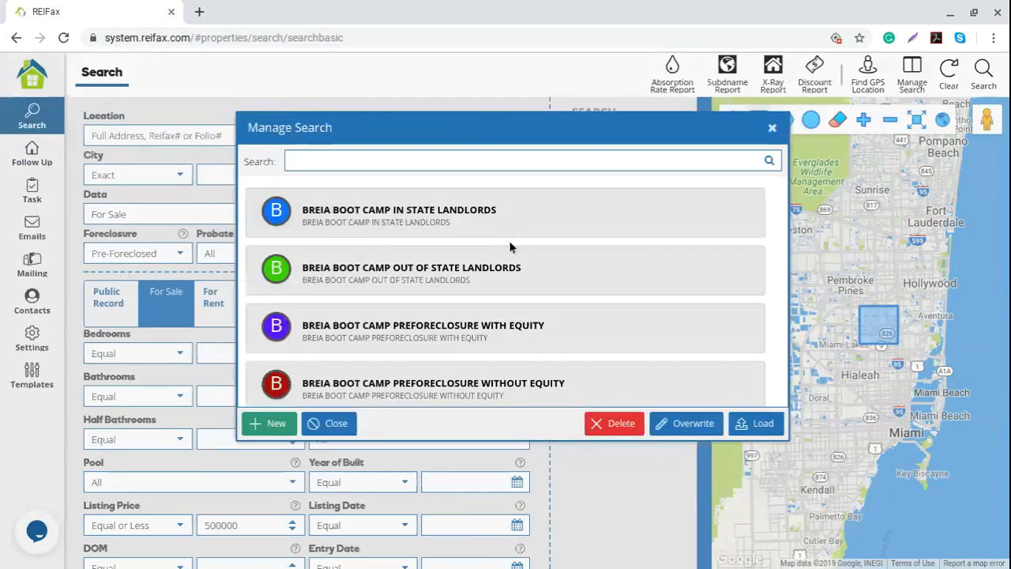
pyautogui.click(404, 266)
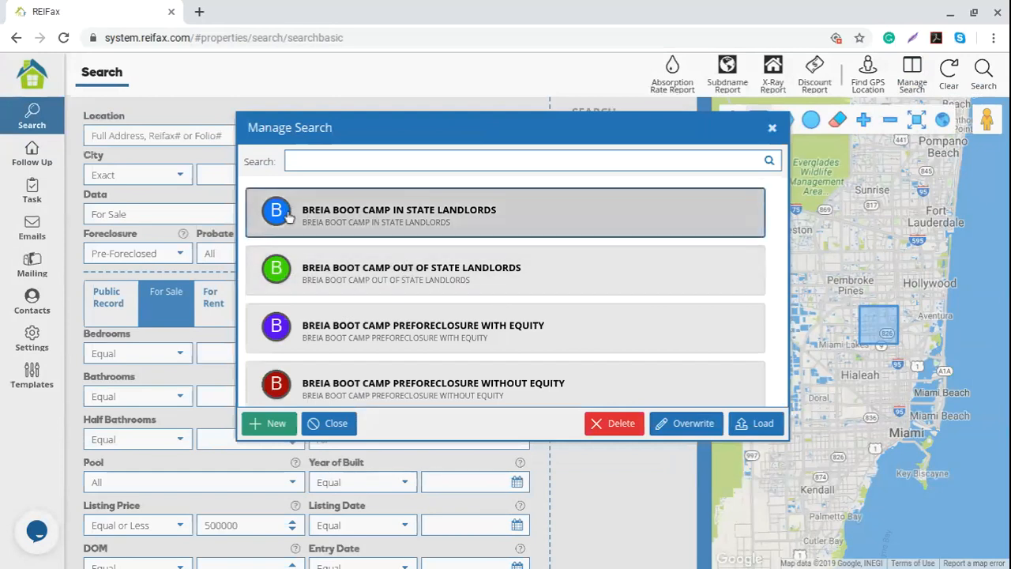
pyautogui.scroll(-10, 388, 277)
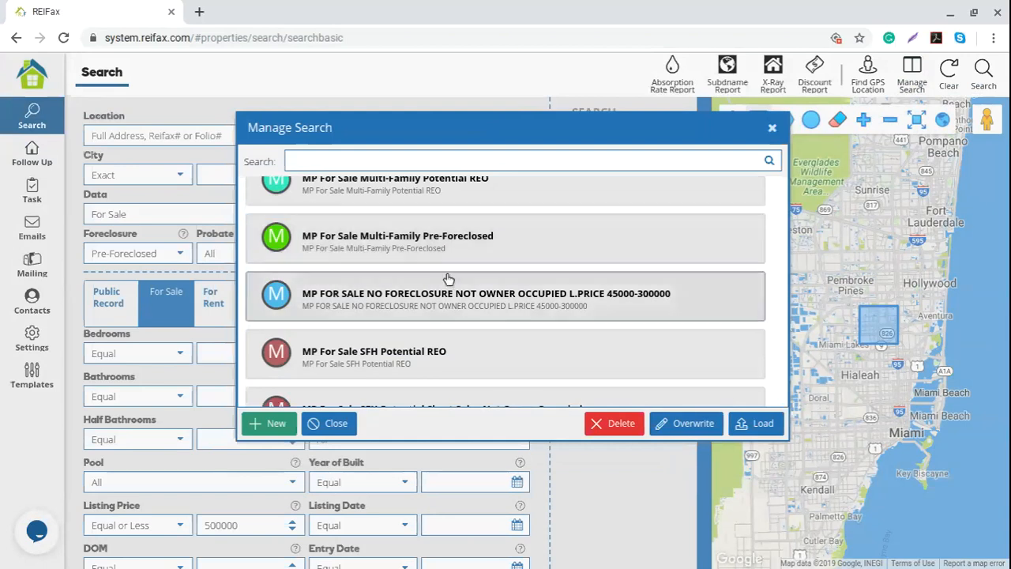
pyautogui.scroll(-2, 442, 282)
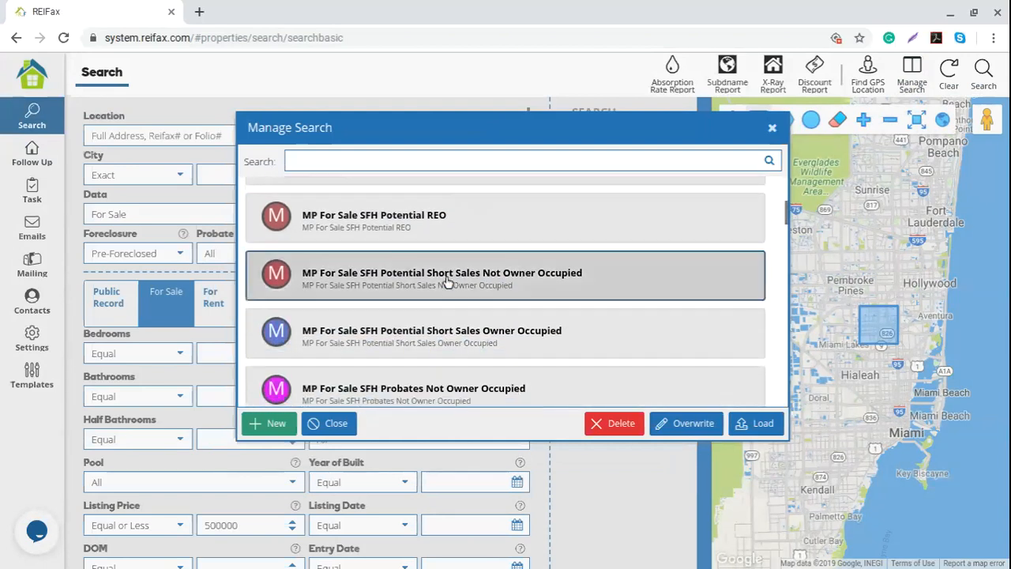
pyautogui.scroll(-3, 447, 281)
pyautogui.scroll(-10, 447, 281)
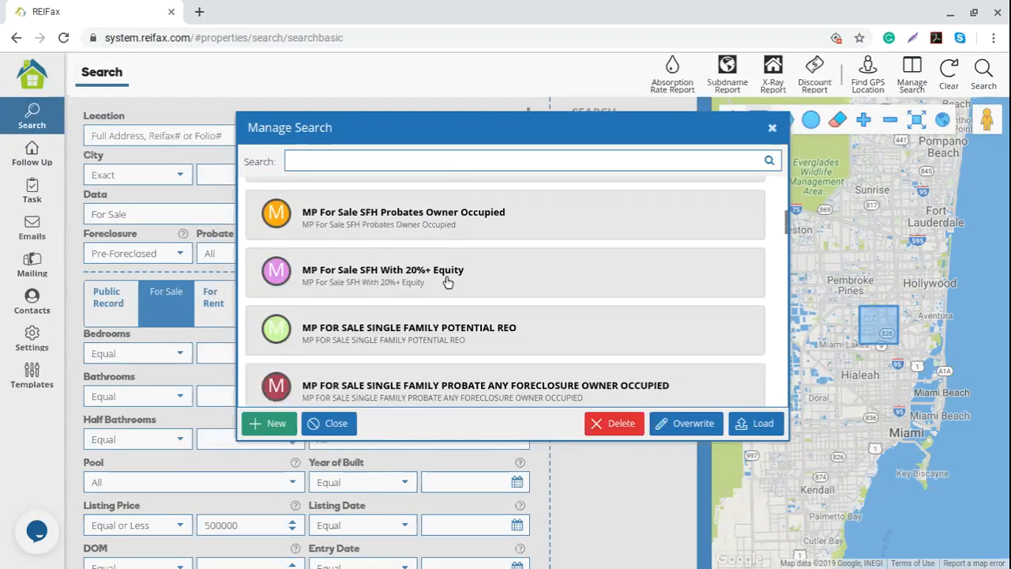
pyautogui.scroll(-3, 442, 281)
pyautogui.click(308, 213)
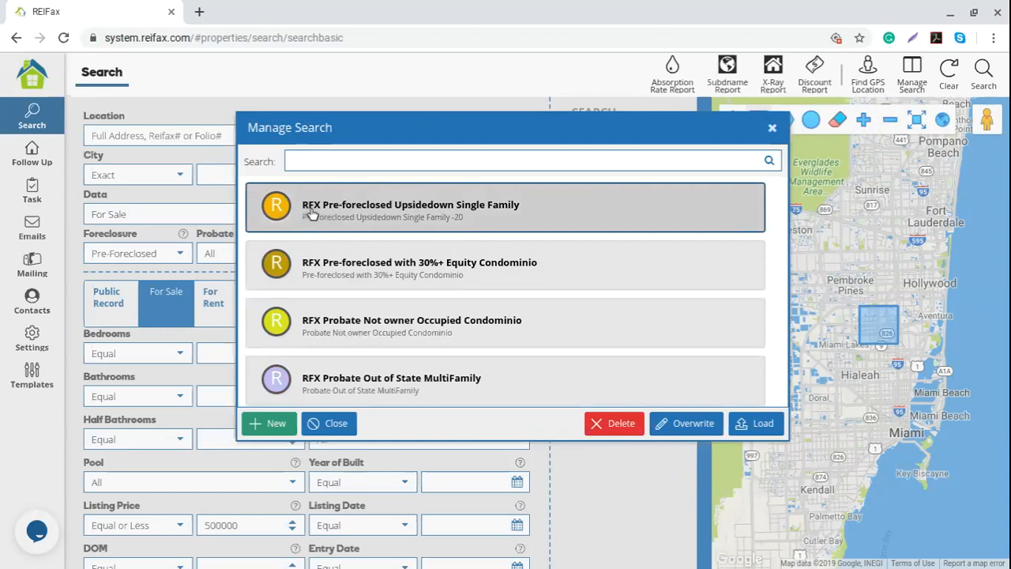
pyautogui.click(405, 275)
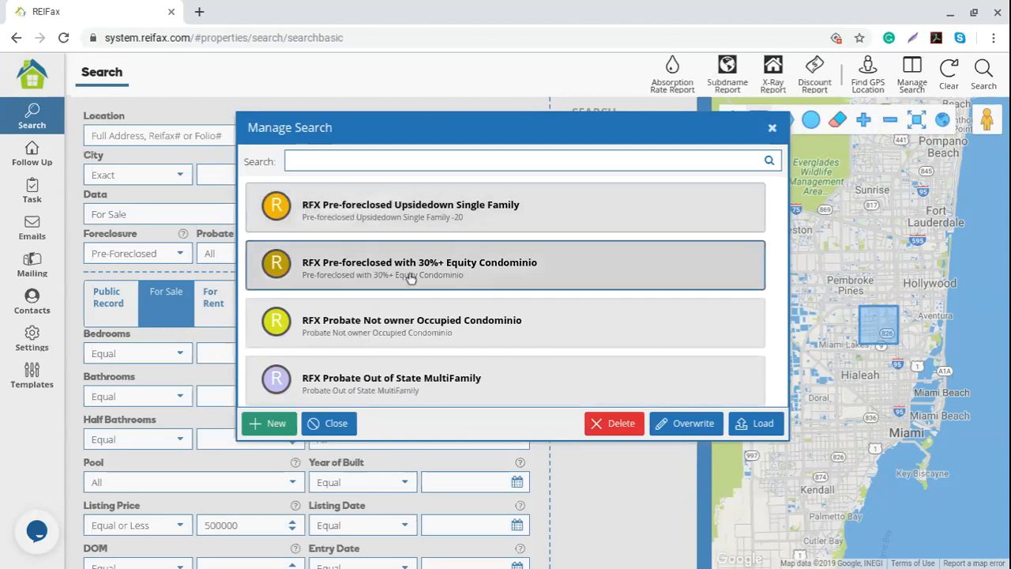
pyautogui.click(338, 159)
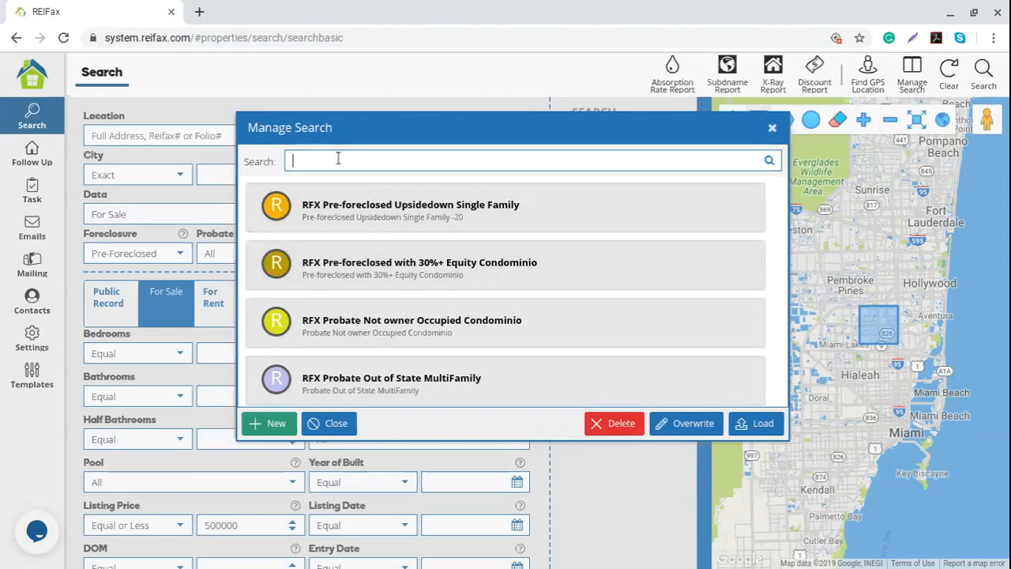
pyautogui.write('tired')
pyautogui.doubleClick(308, 162)
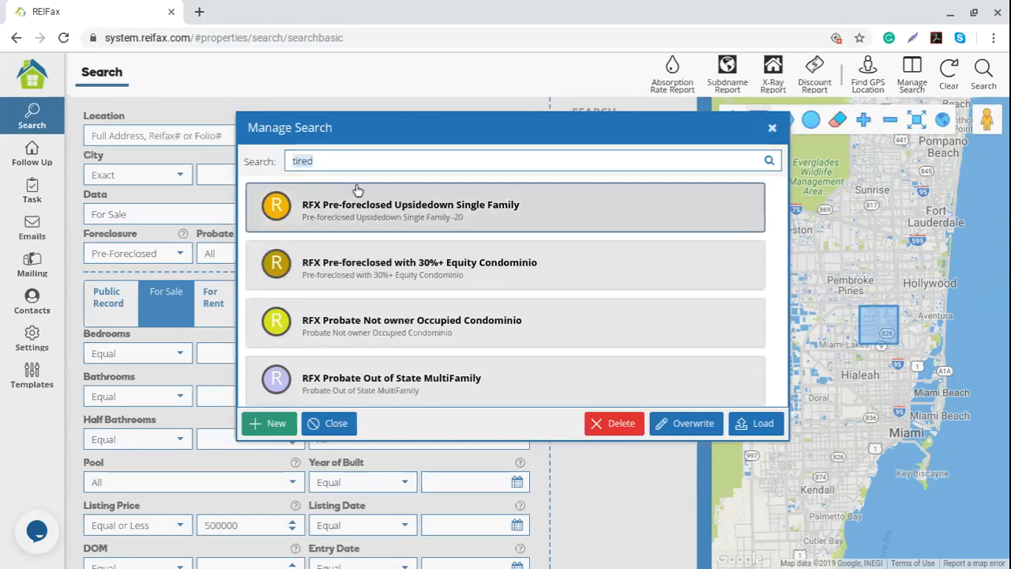
pyautogui.click(769, 162)
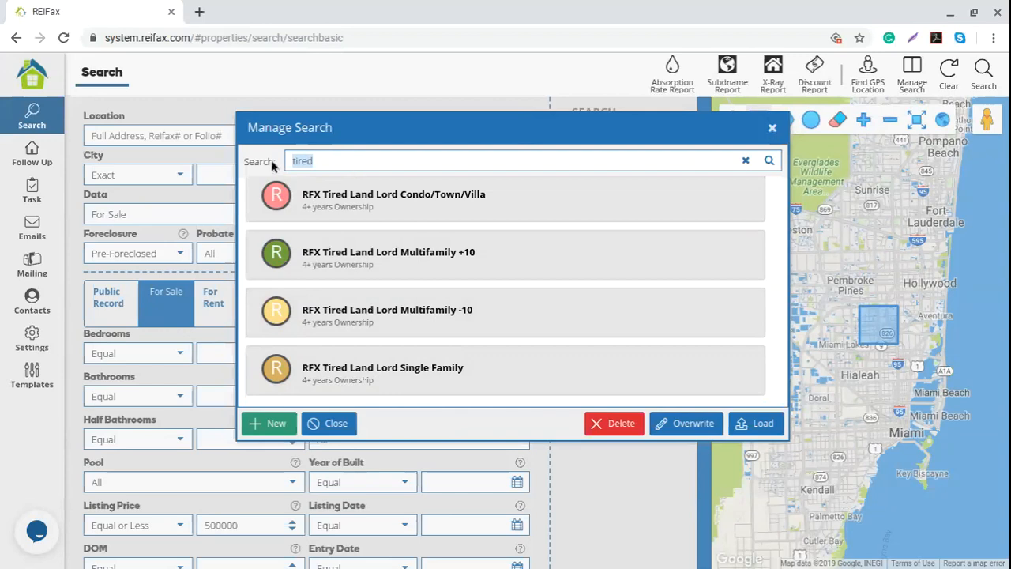
pyautogui.write('probate')
pyautogui.click(768, 161)
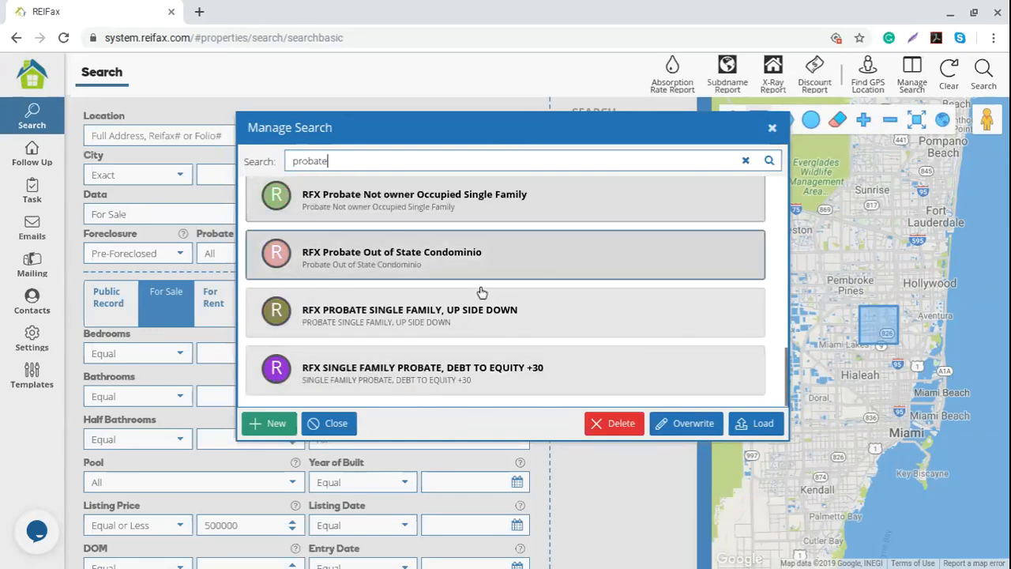
pyautogui.scroll(2, 499, 330)
pyautogui.scroll(8, 497, 328)
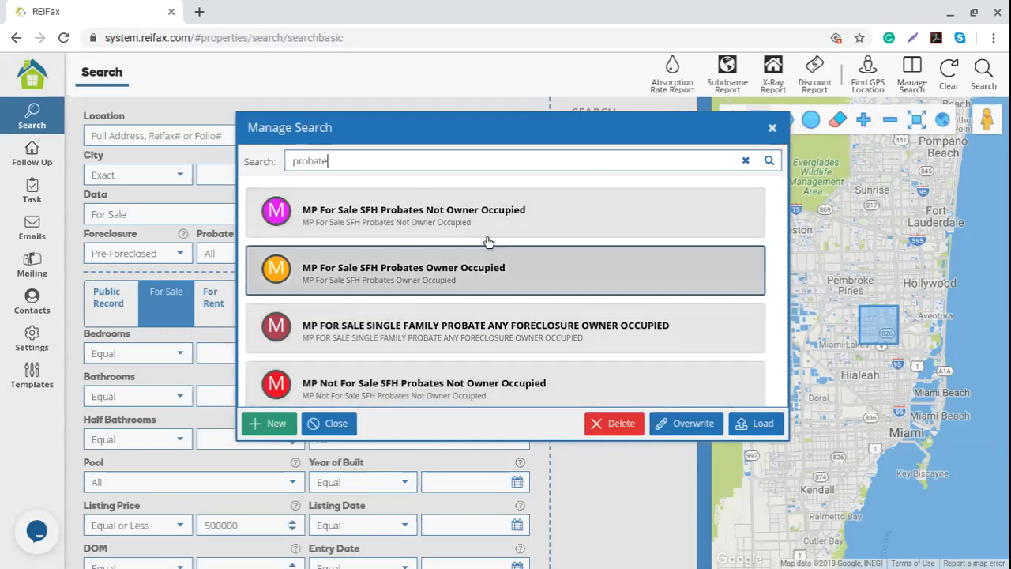
pyautogui.click(746, 124)
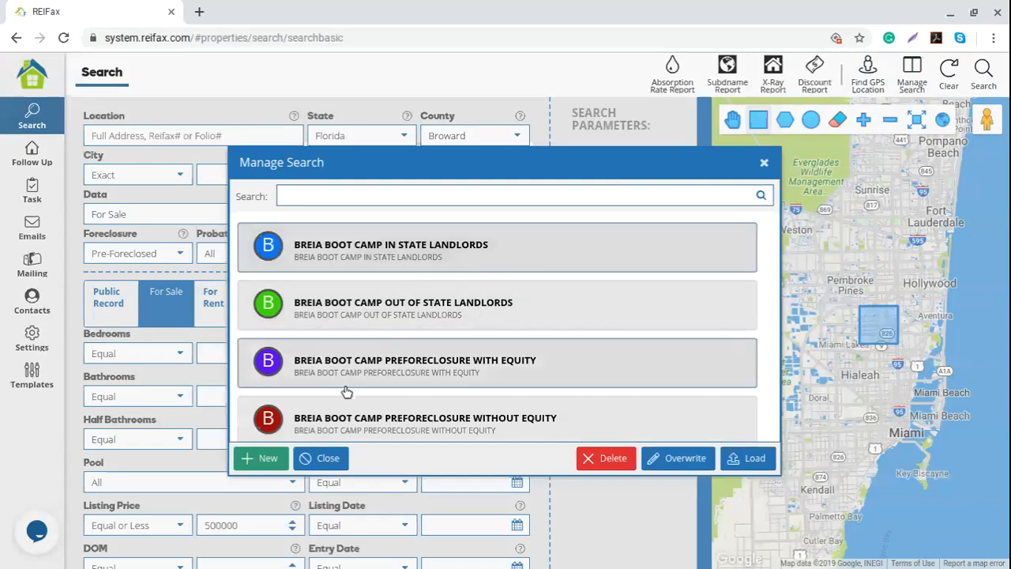
# - Start a new saved search with placeholder name and description 'test'
pyautogui.click(263, 459)
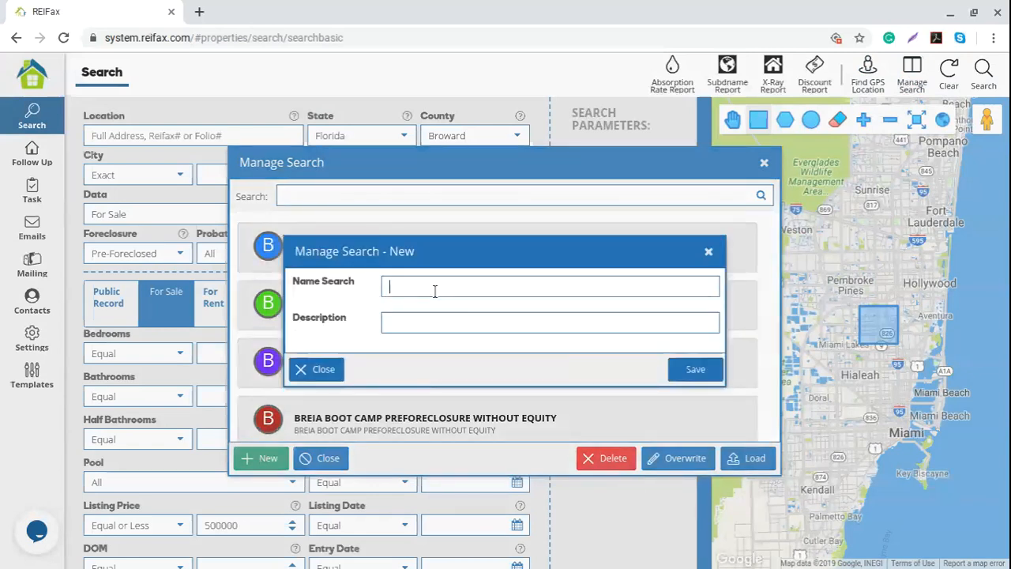
pyautogui.write('test')
pyautogui.click(420, 325)
pyautogui.write('test')
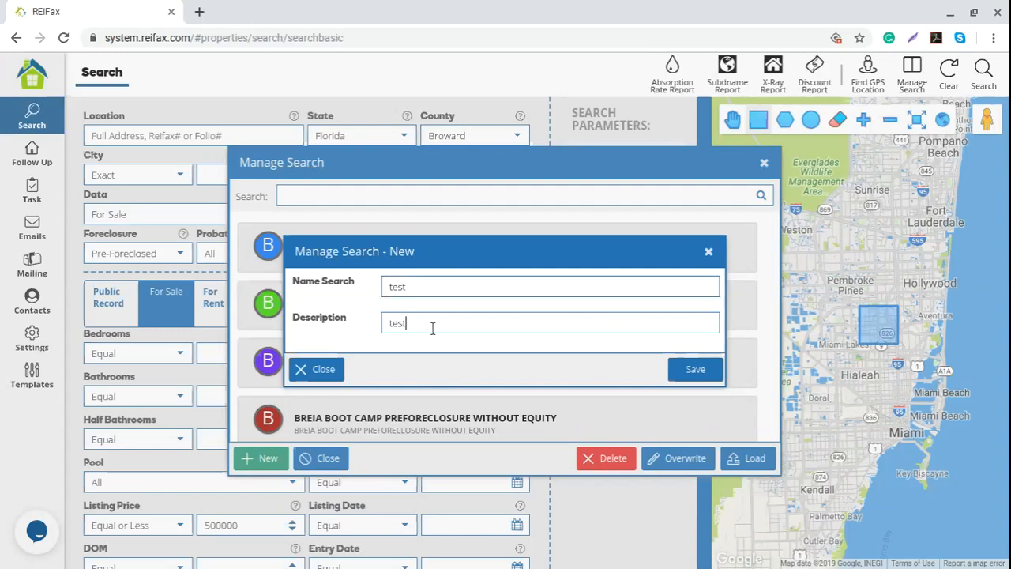
# - Name the search 'Br For sale SFH less 500K', copy it into the description, and save
pyautogui.click(424, 283)
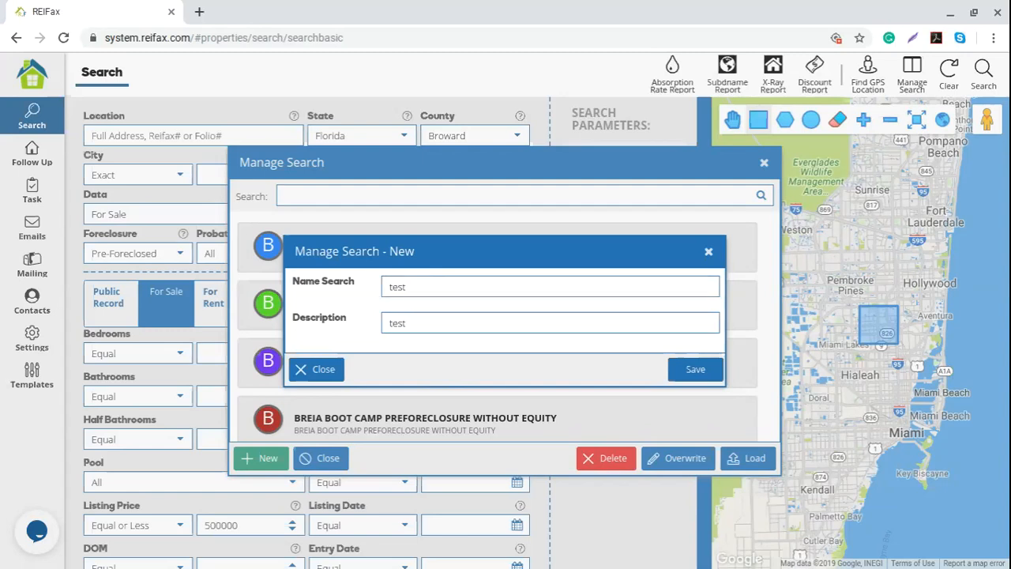
pyautogui.write('te')
pyautogui.press('BackSpace')
pyautogui.press('BackSpace')
pyautogui.write('Br For sale SFH ')
pyautogui.write('500K')
pyautogui.press('Left')
pyautogui.press('Left')
pyautogui.press('Left')
pyautogui.press('Left')
pyautogui.write('less')
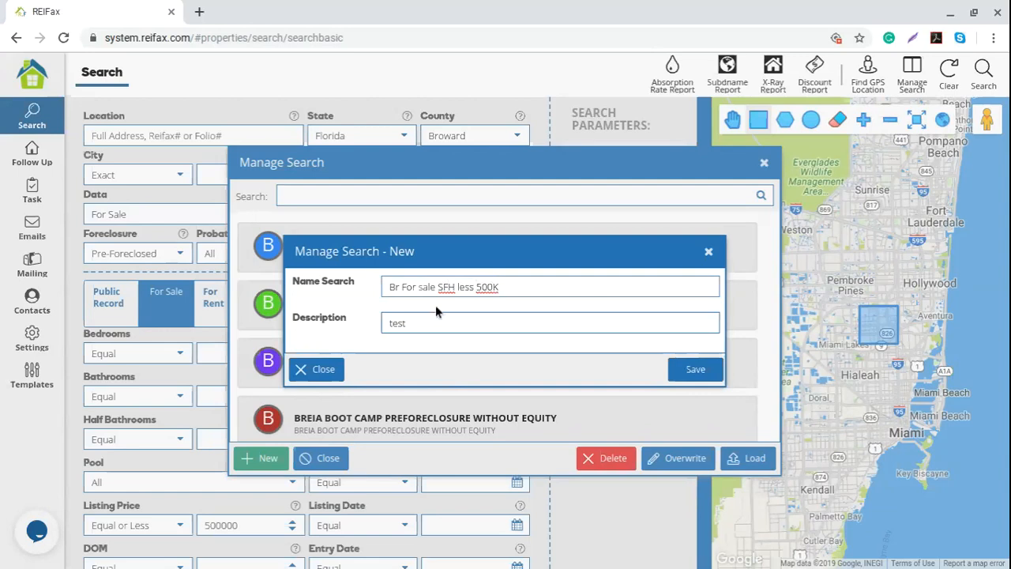
pyautogui.moveTo(524, 289); pyautogui.dragTo(365, 290)
pyautogui.hotkey('ctrl', 'c')
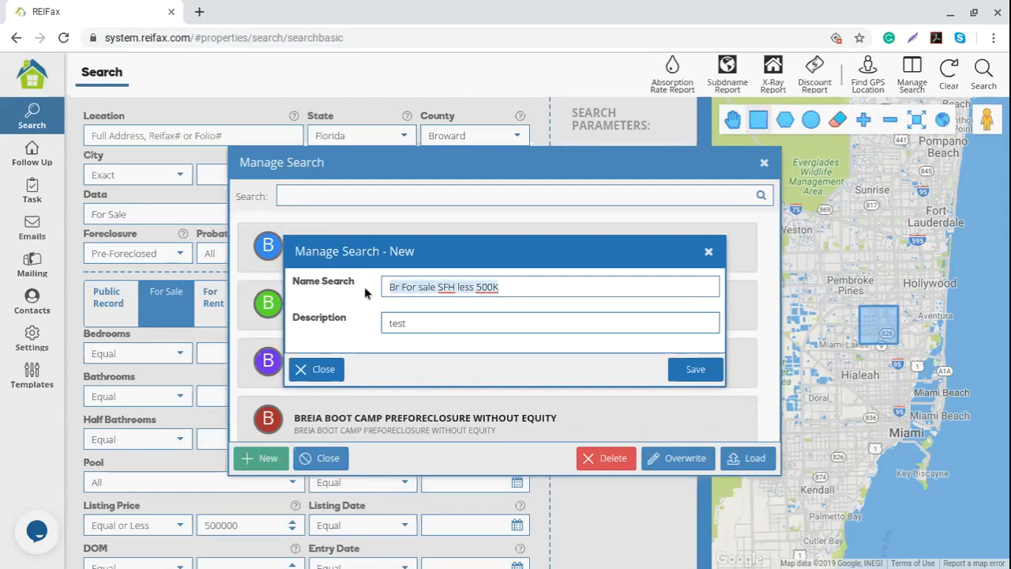
pyautogui.moveTo(421, 319); pyautogui.dragTo(353, 317)
pyautogui.hotkey('ctrl', 'v')
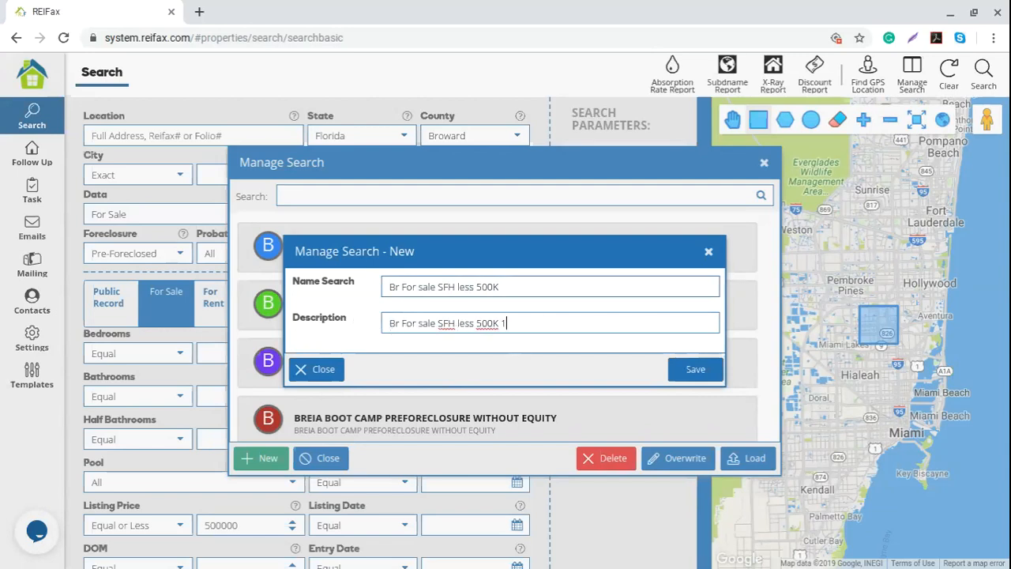
pyautogui.click(695, 365)
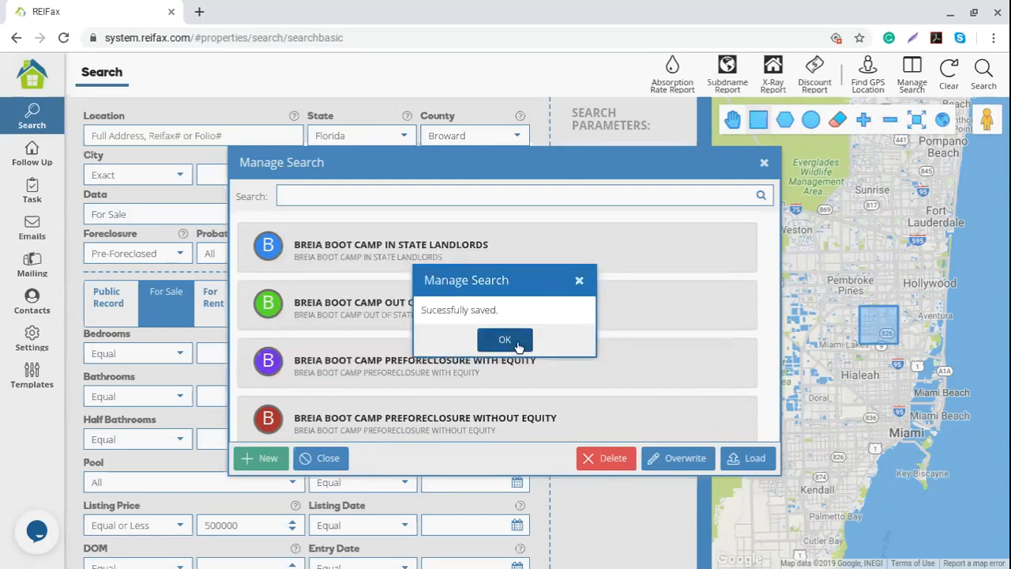
# - Dismiss the save confirmation, find and select 'Br For sale SFH less 500K' at the list's bottom, then close the list
pyautogui.click(512, 341)
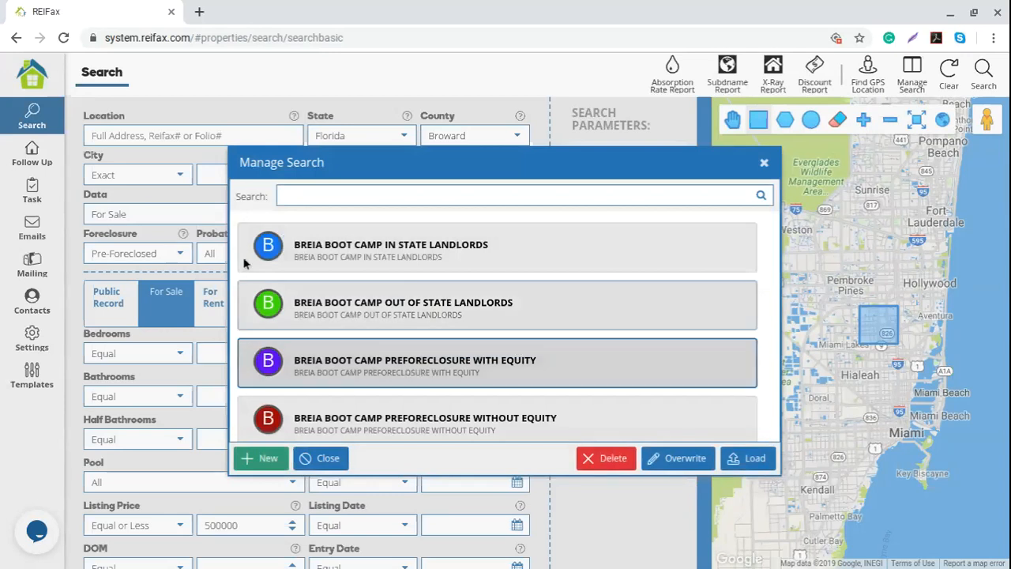
pyautogui.click(566, 350)
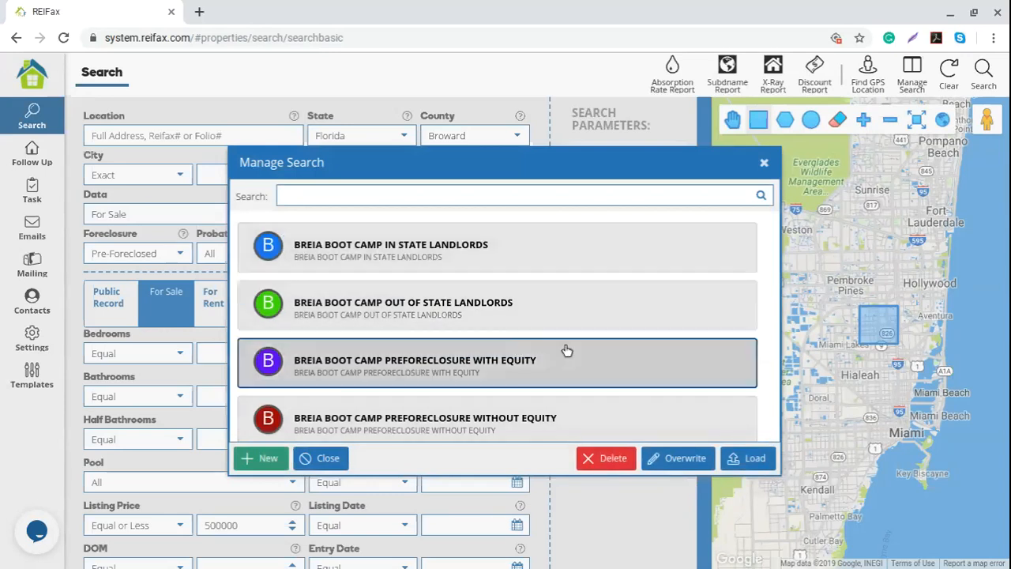
pyautogui.scroll(-5, 625, 324)
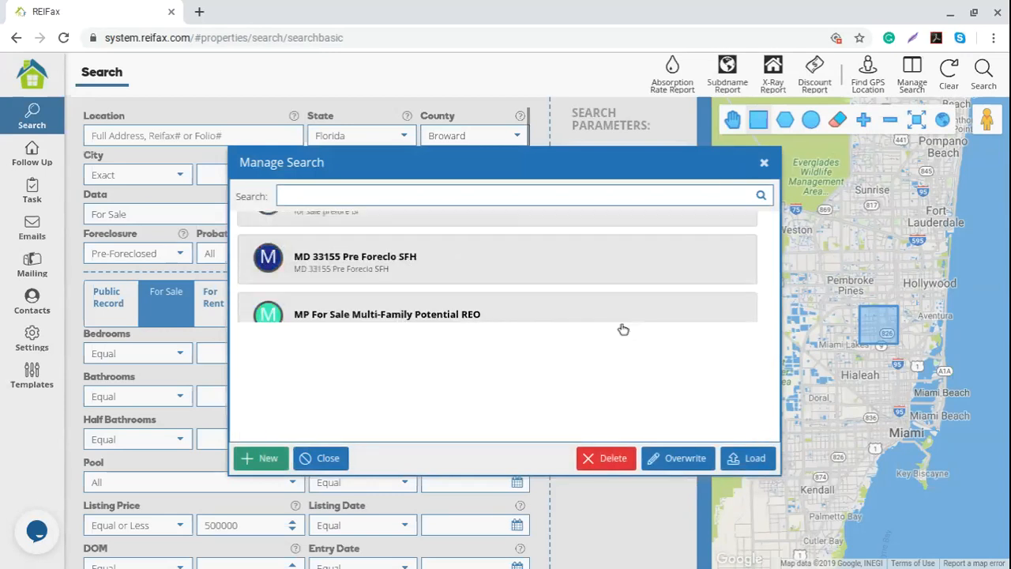
pyautogui.scroll(-5, 623, 328)
pyautogui.click(300, 347)
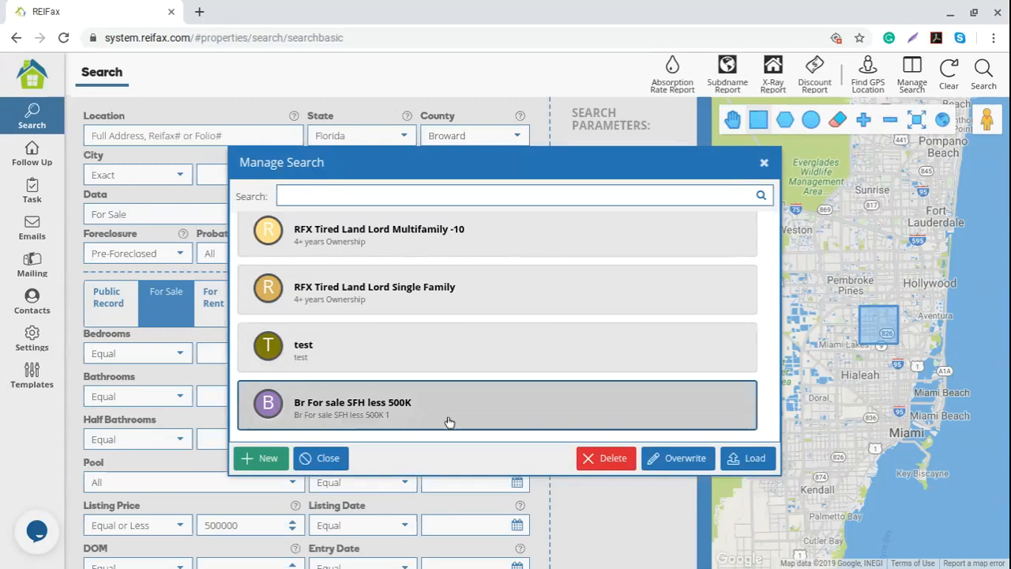
pyautogui.click(763, 164)
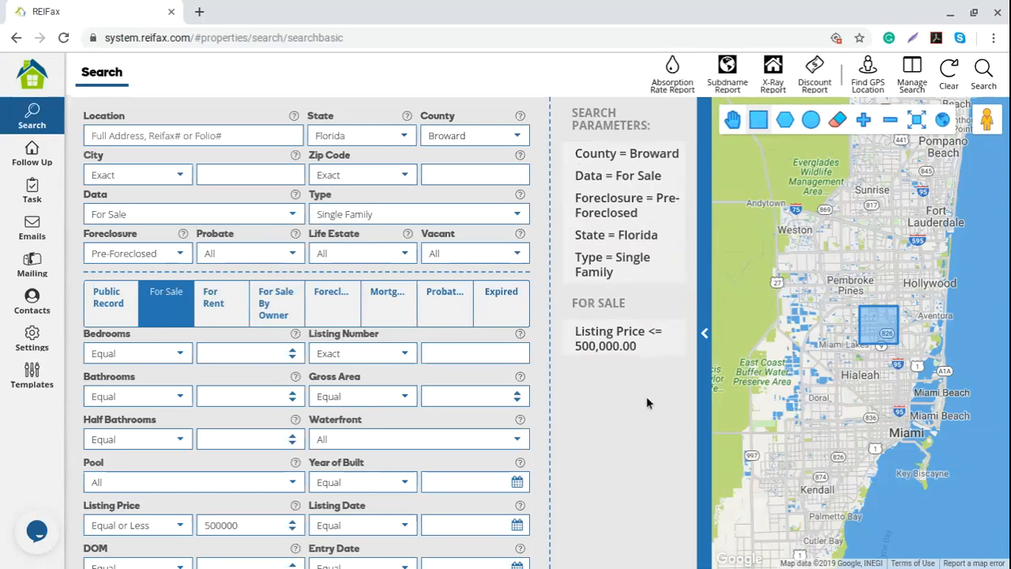
# - Close the Manage Search dialog and bring up the foreclosure criteria on the search form
pyautogui.click(950, 79)
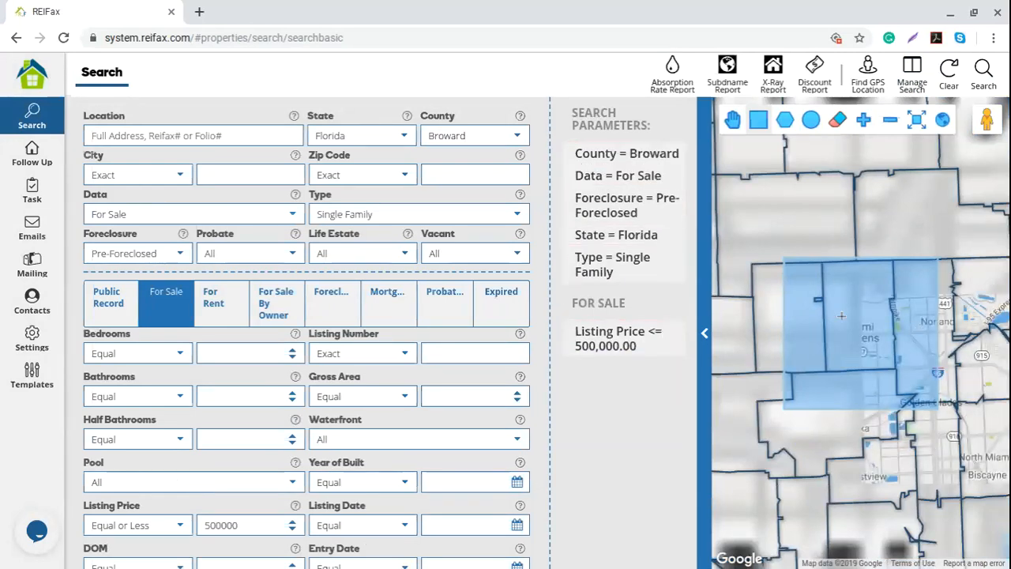
pyautogui.scroll(-1, 852, 353)
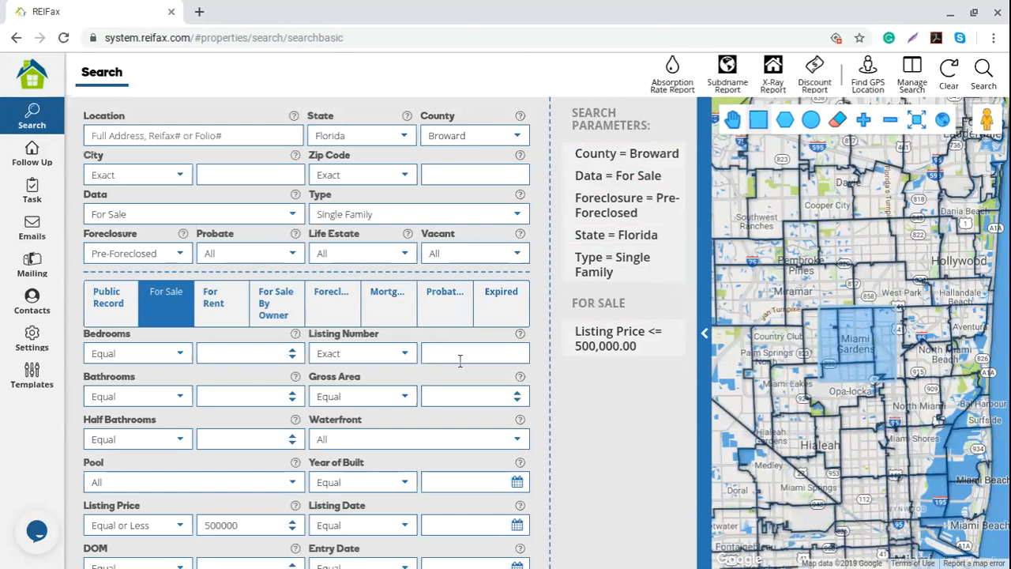
pyautogui.click(350, 312)
pyautogui.scroll(-1, 282, 322)
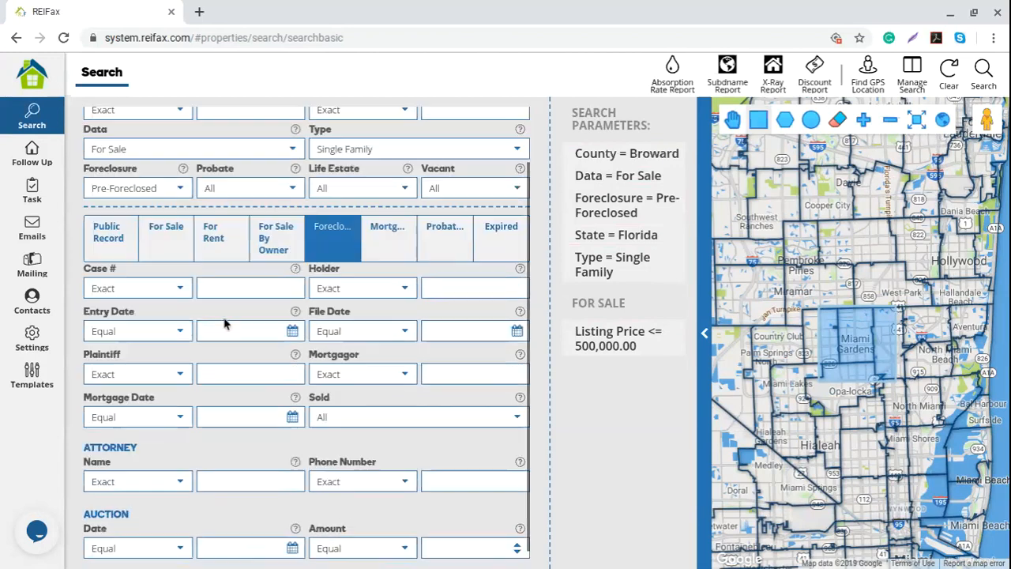
# - On the Public Record criteria, set Market Value to Greater Than 100000
pyautogui.click(113, 219)
pyautogui.scroll(-4, 300, 268)
pyautogui.click(411, 227)
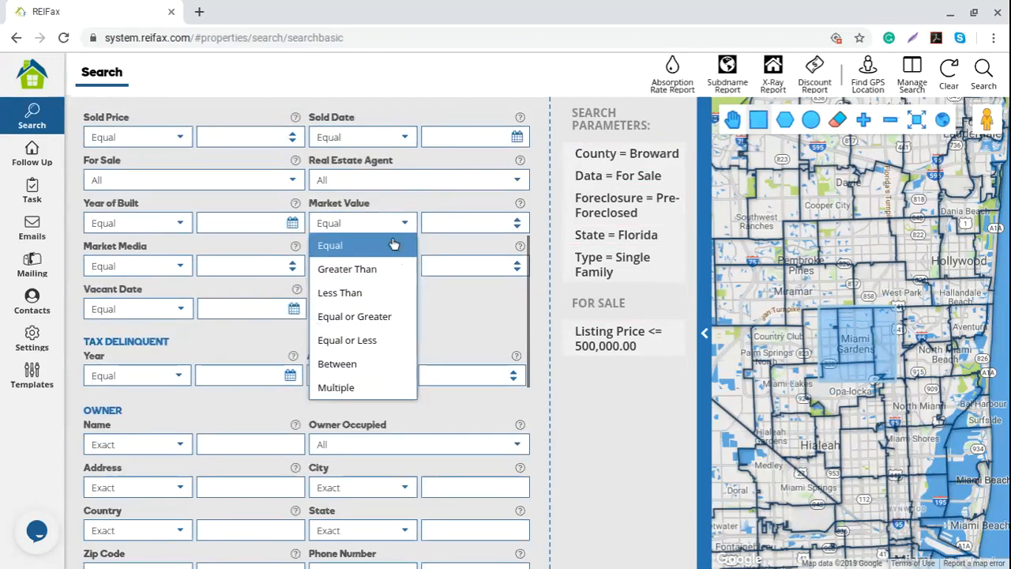
pyautogui.click(383, 271)
pyautogui.click(452, 224)
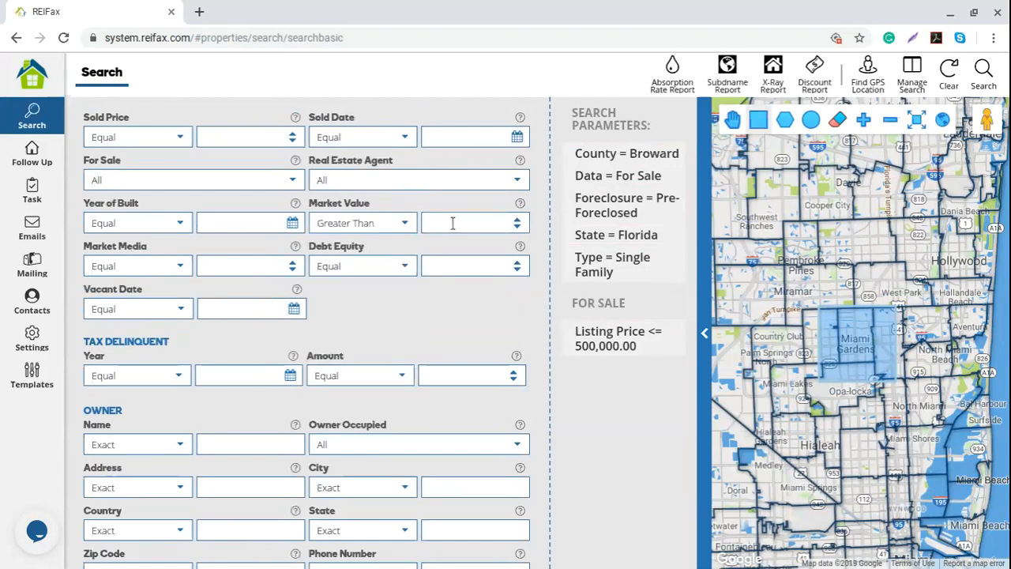
pyautogui.write('100000')
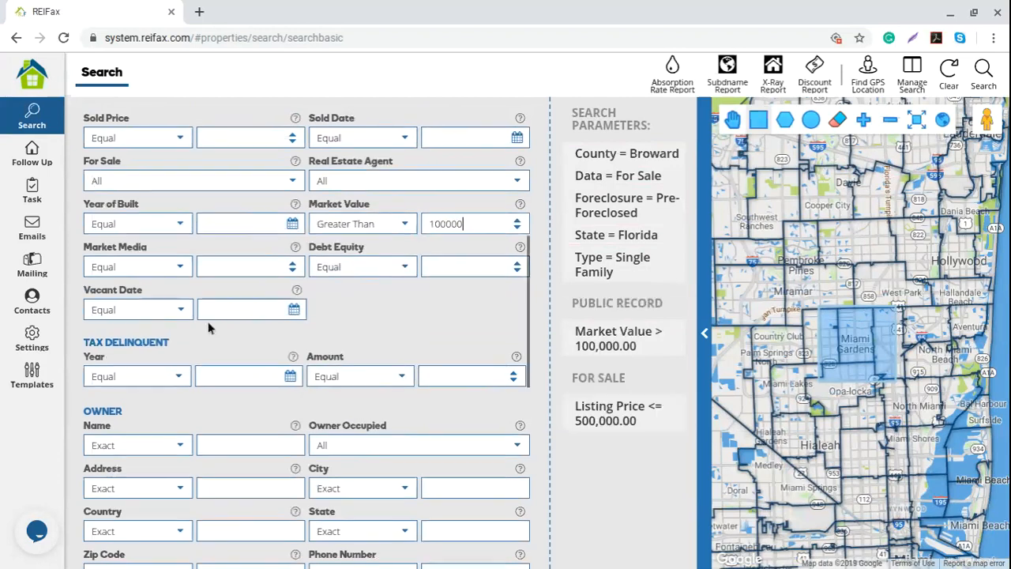
# - Set Potential Equity to Equal or Greater than 10
pyautogui.scroll(4, 210, 325)
pyautogui.scroll(-5, 355, 367)
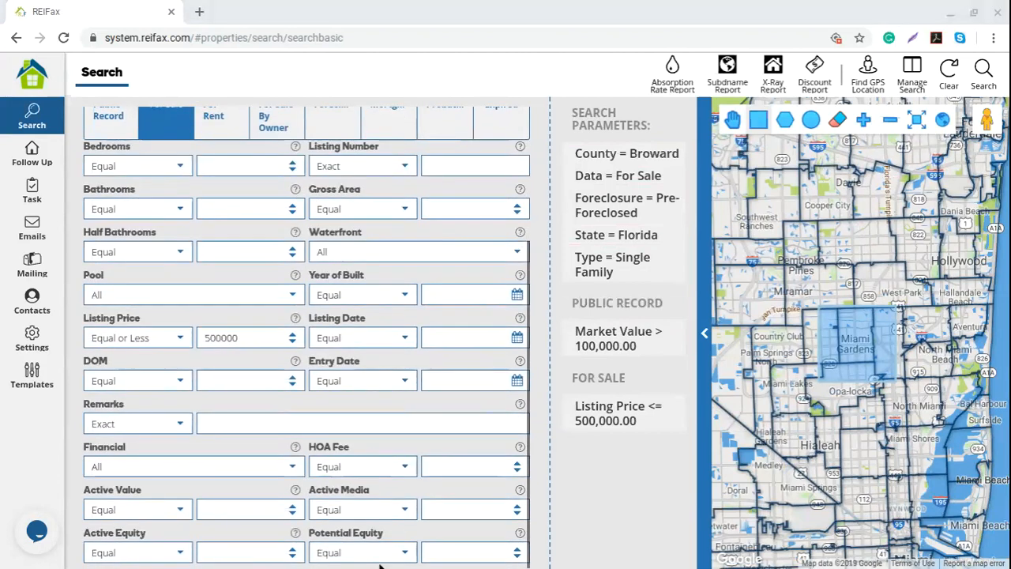
pyautogui.write('10')
pyautogui.click(379, 555)
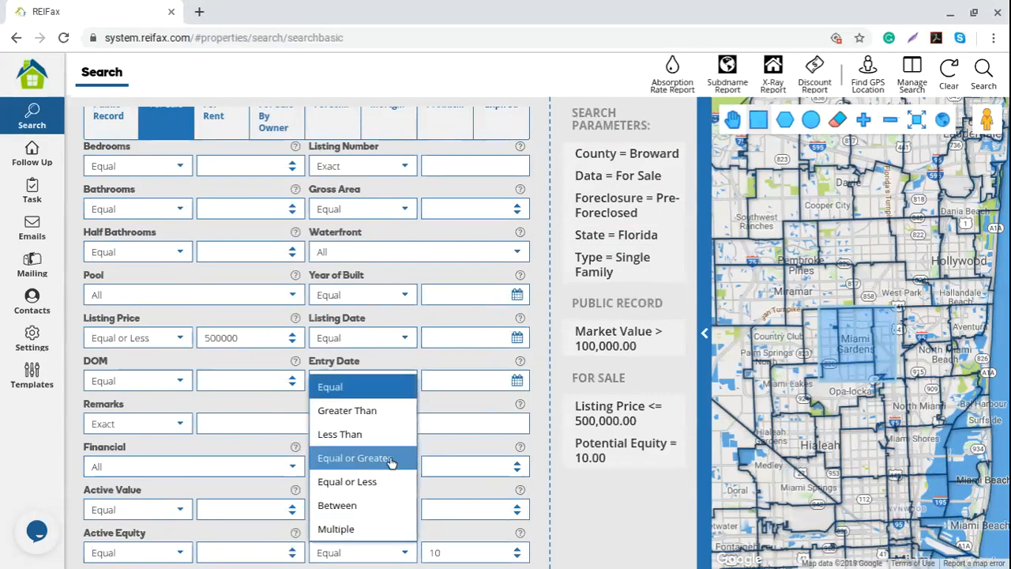
pyautogui.click(390, 457)
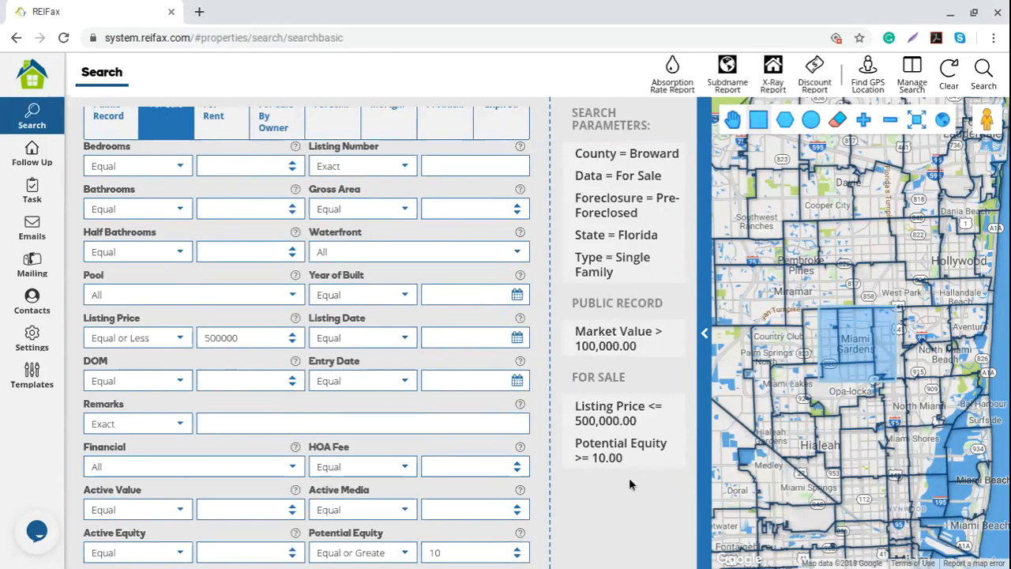
pyautogui.moveTo(682, 408)
pyautogui.scroll(3, 476, 414)
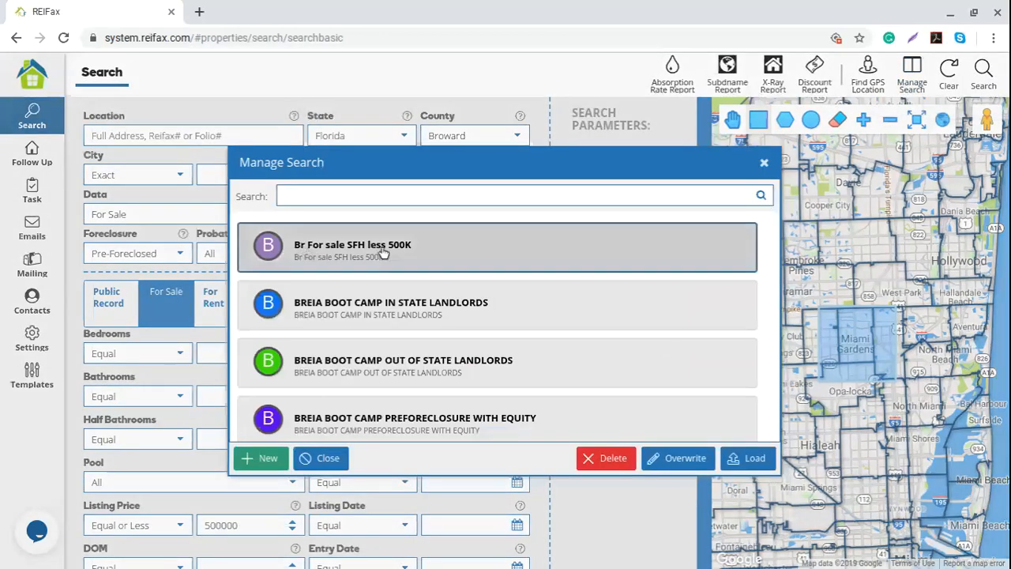
# - Overwrite the saved 'Br For sale SFH less 500K' search with the new criteria and close the list
pyautogui.click(673, 468)
pyautogui.click(476, 360)
pyautogui.click(764, 163)
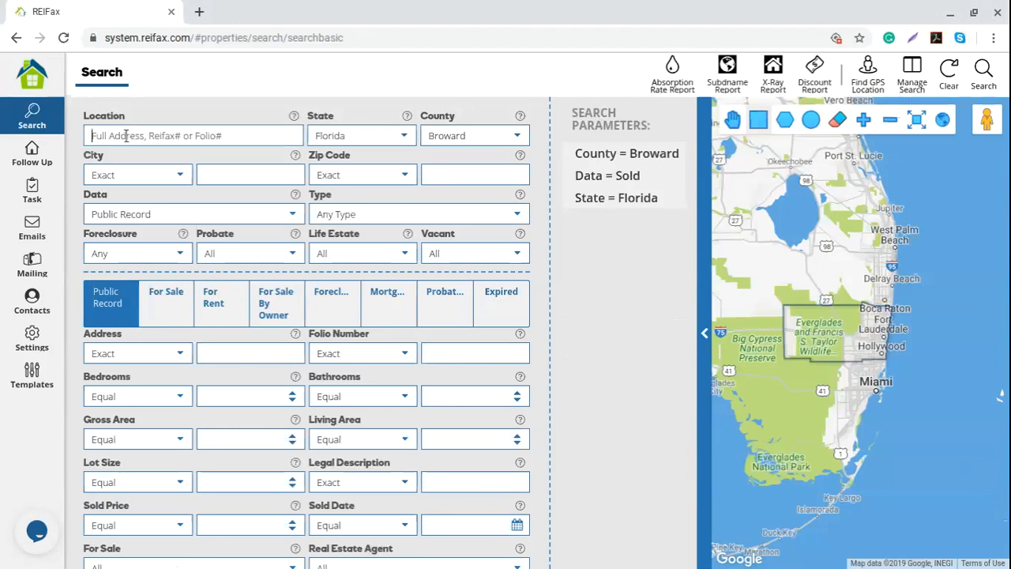
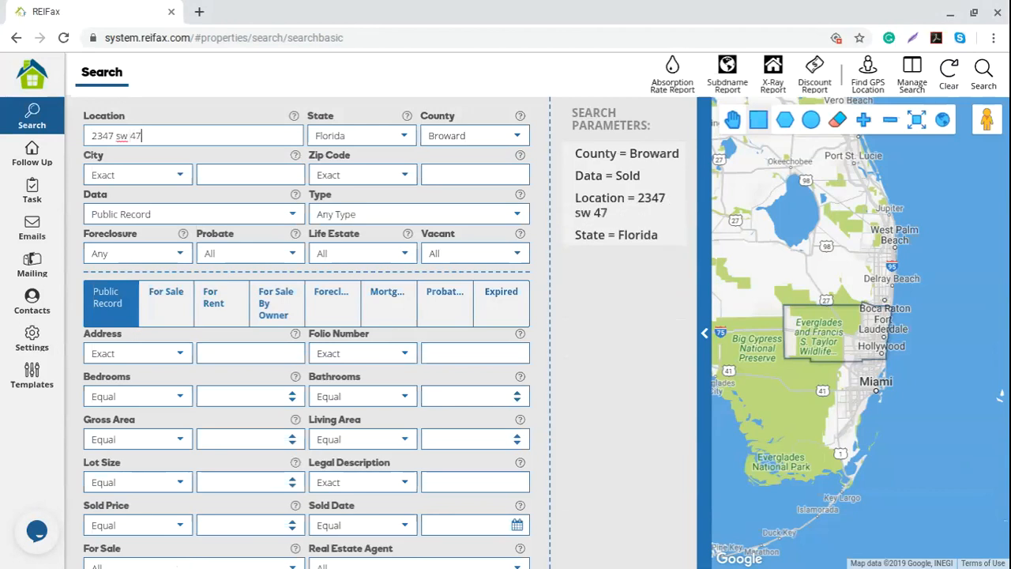
pyautogui.moveTo(169, 135); pyautogui.dragTo(80, 134)
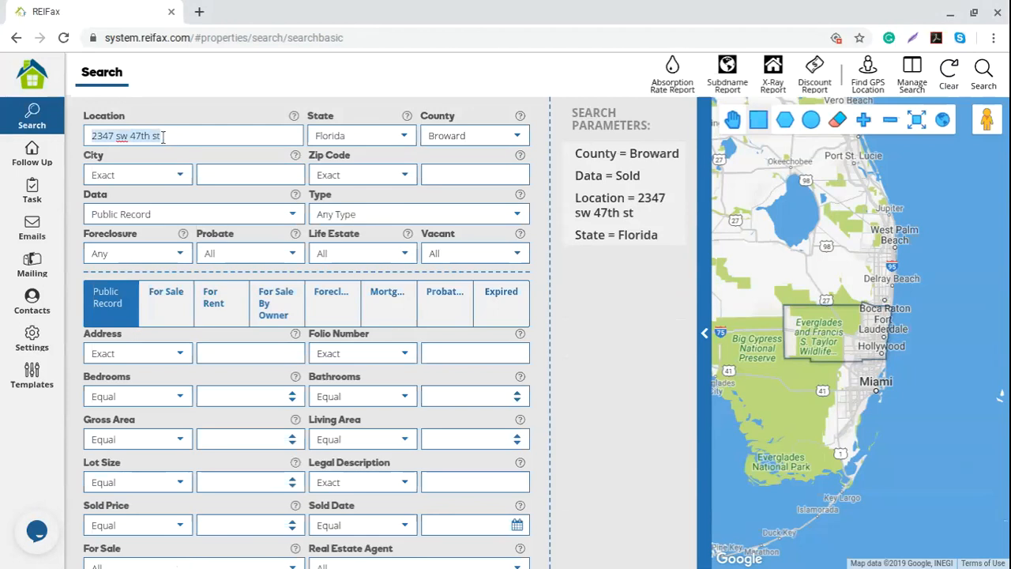
# - Leave the county as Broward and clear the address from the Location filter
pyautogui.click(511, 136)
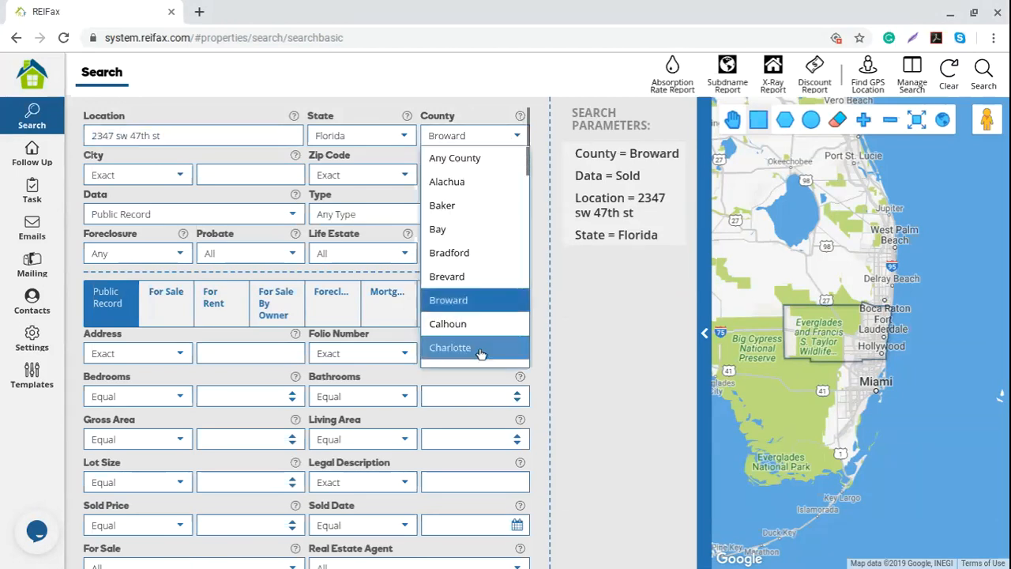
pyautogui.scroll(-2, 478, 298)
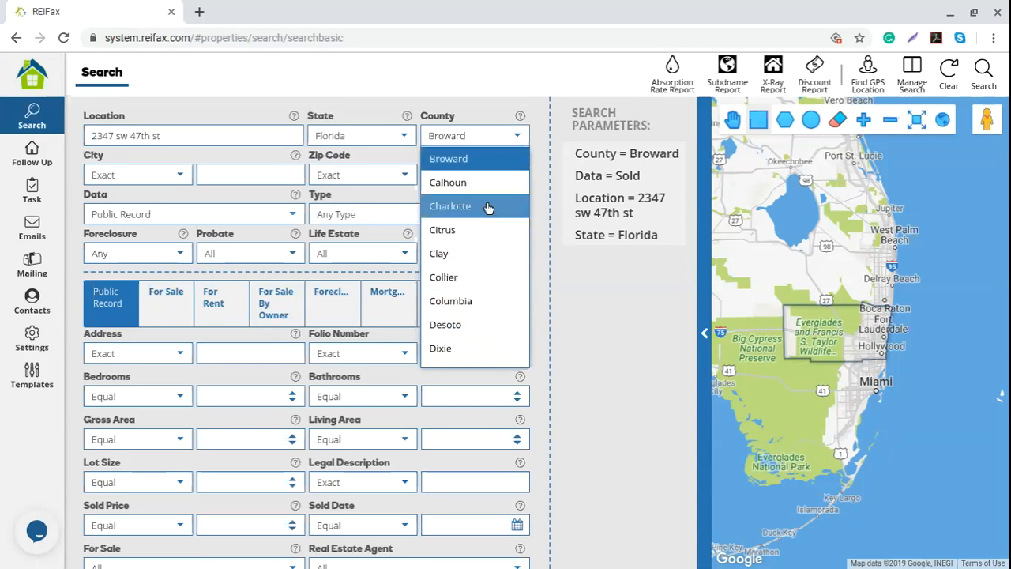
pyautogui.click(582, 304)
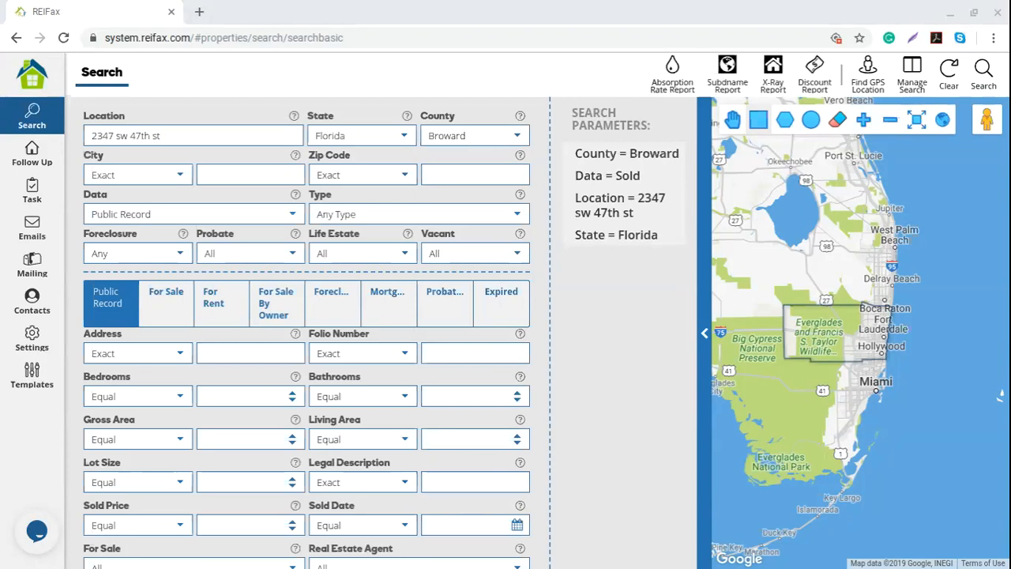
pyautogui.click(951, 75)
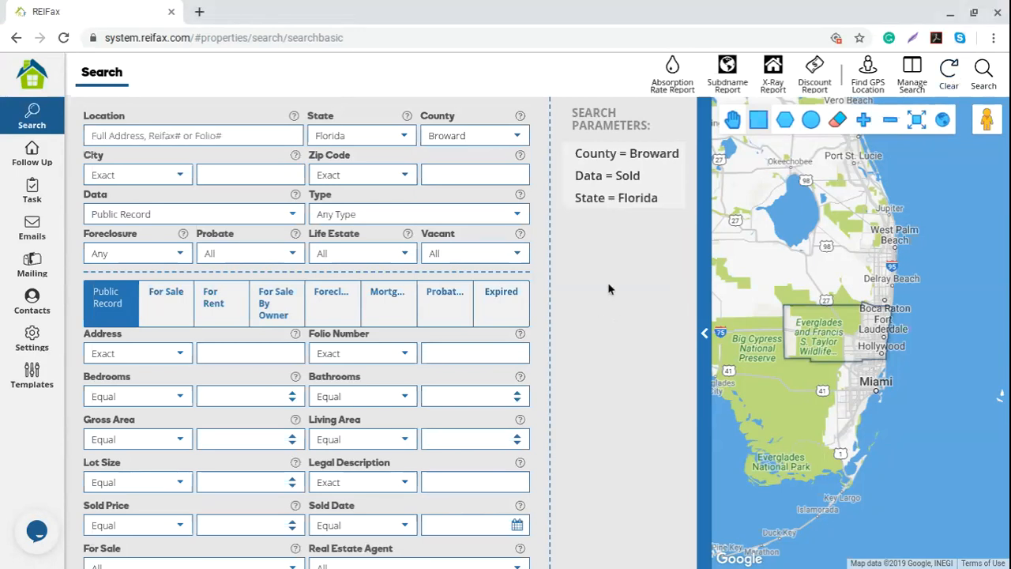
# - Set County to Palm Beach, Zip Code to 33414, and Location to White Pine Dr
pyautogui.click(515, 139)
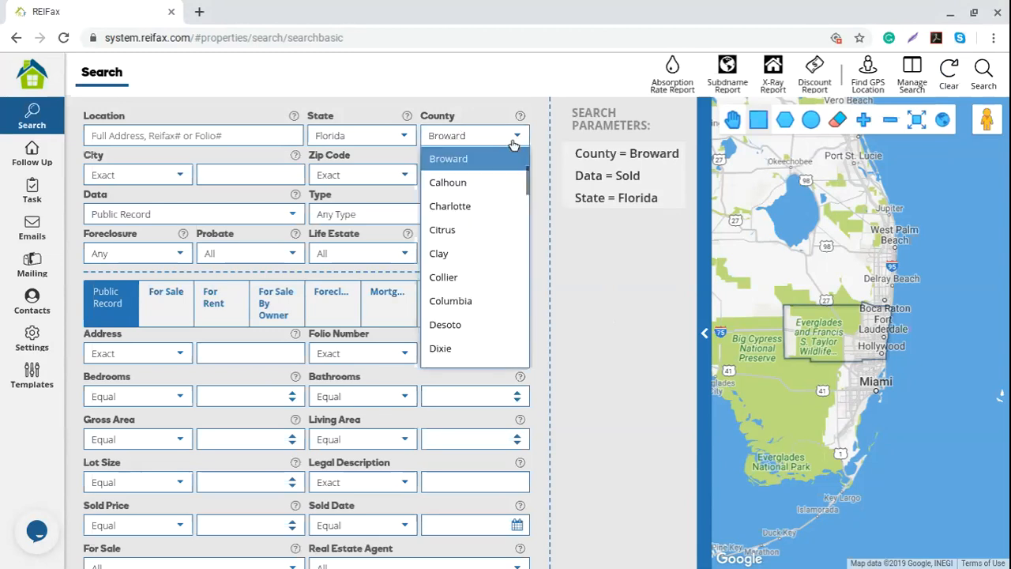
pyautogui.scroll(-9, 461, 237)
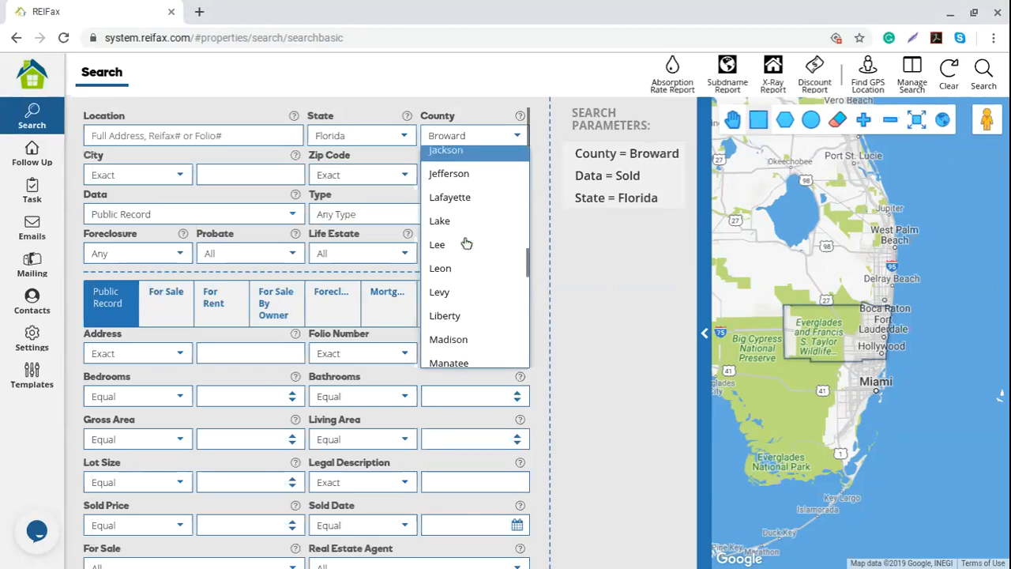
pyautogui.scroll(-1, 466, 242)
pyautogui.scroll(-1, 467, 242)
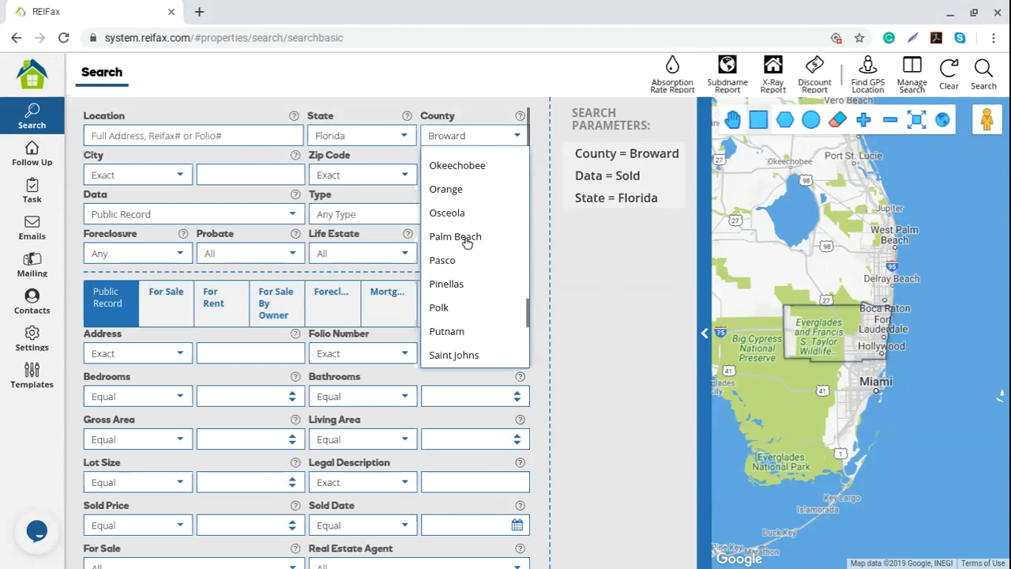
pyautogui.click(469, 233)
pyautogui.click(474, 177)
pyautogui.write('33414')
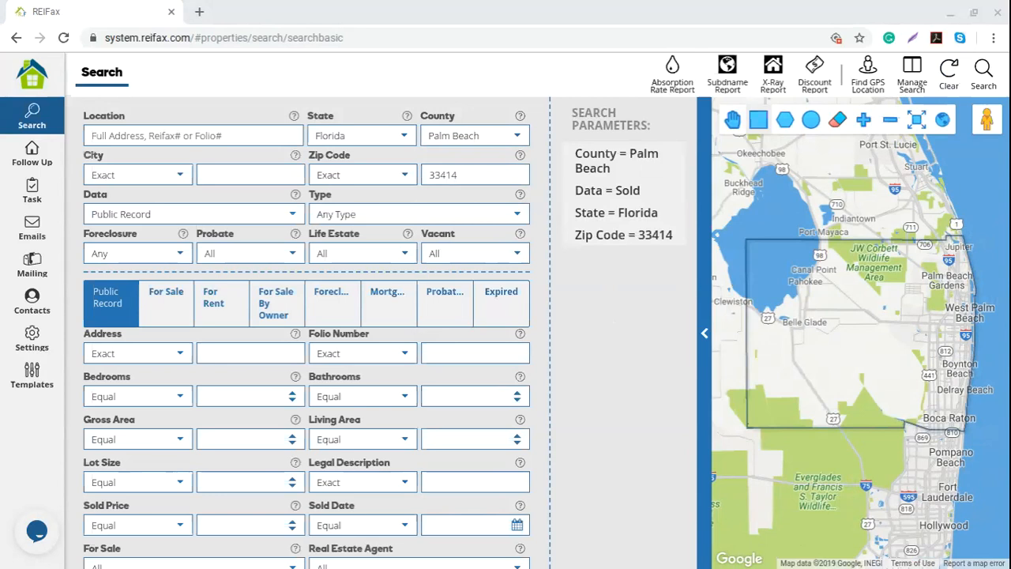
pyautogui.click(157, 135)
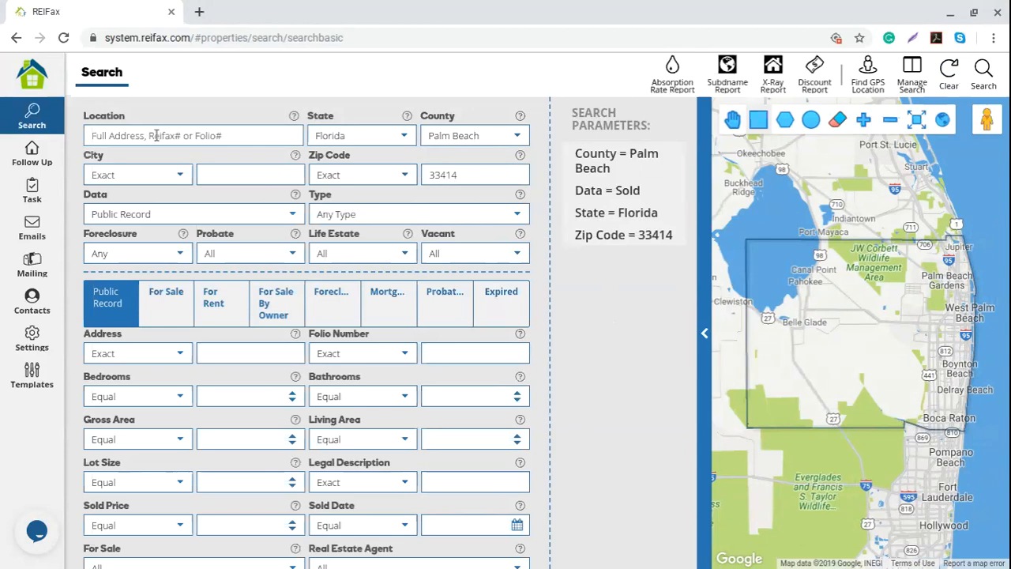
pyautogui.write('White Pine Dr')
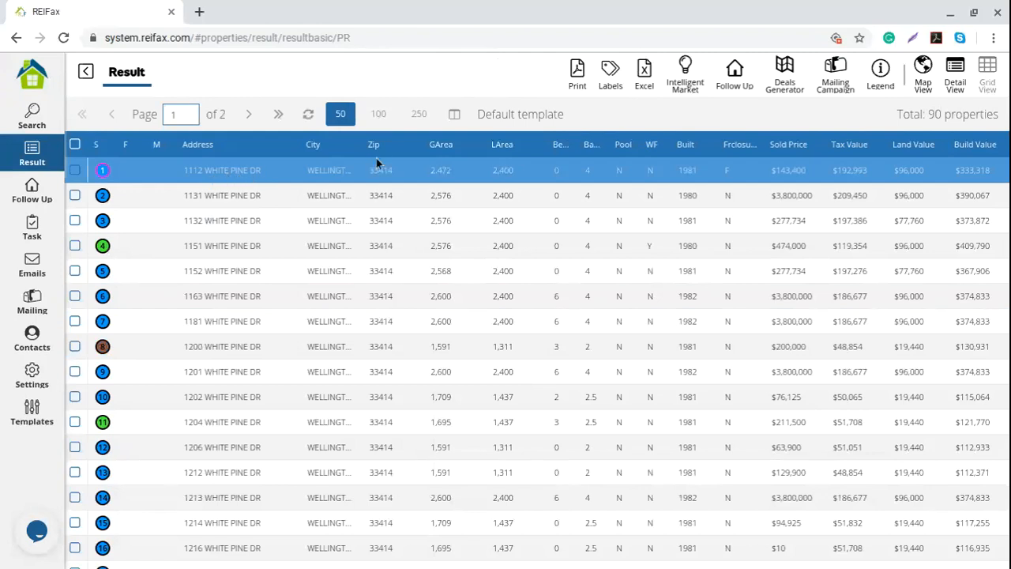
# - Browse the 90 White Pine Dr results, then open the For Sale dropdown on the search form
pyautogui.scroll(-5, 384, 315)
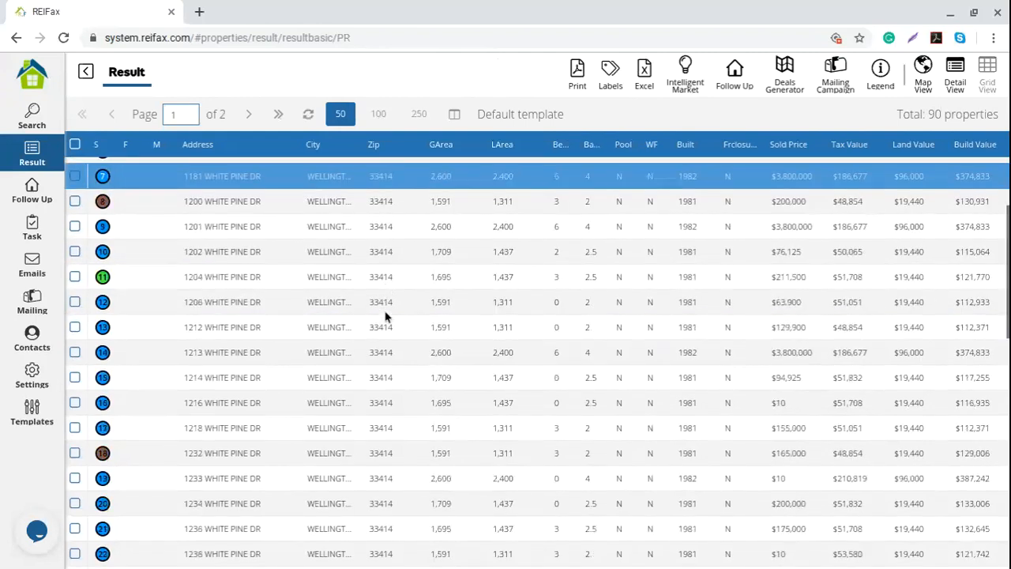
pyautogui.scroll(-4, 384, 316)
pyautogui.scroll(9, 384, 316)
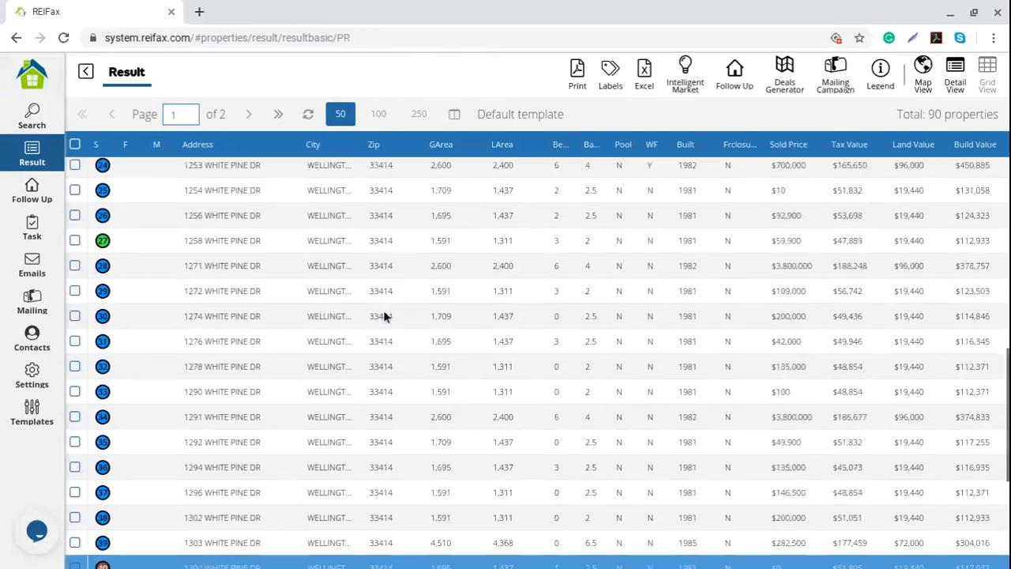
pyautogui.scroll(1, 387, 319)
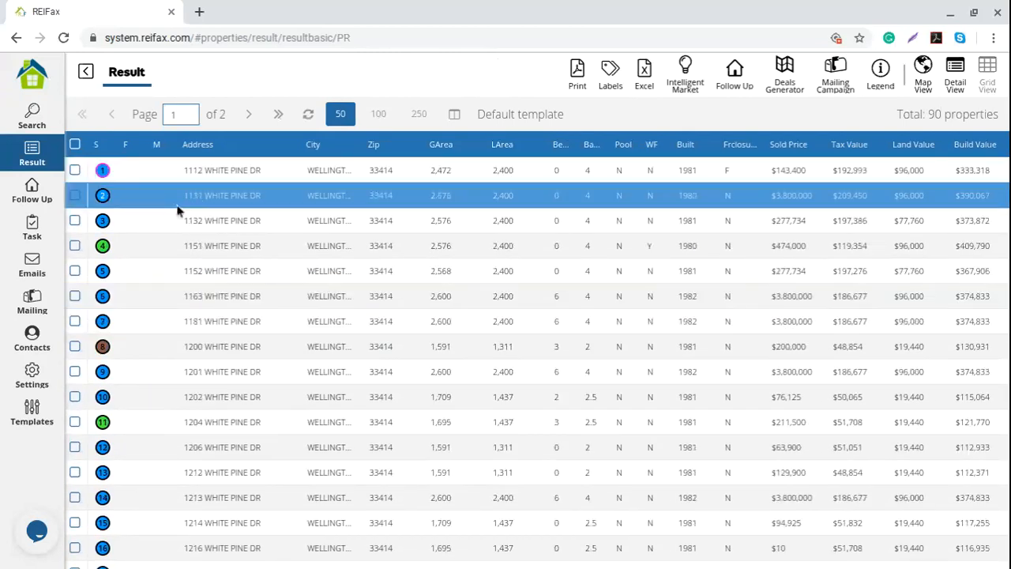
pyautogui.scroll(-4, 193, 432)
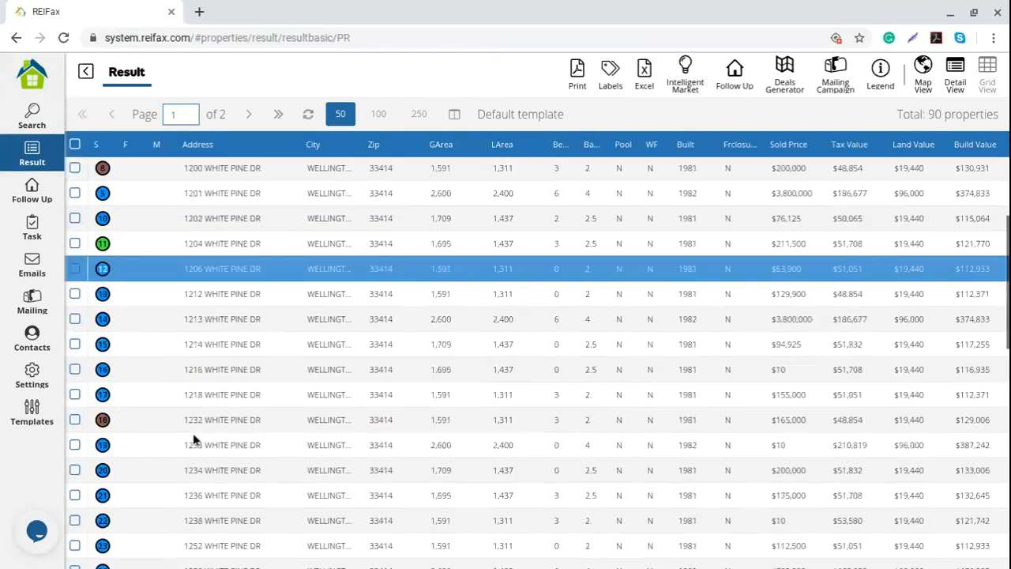
pyautogui.scroll(-2, 192, 433)
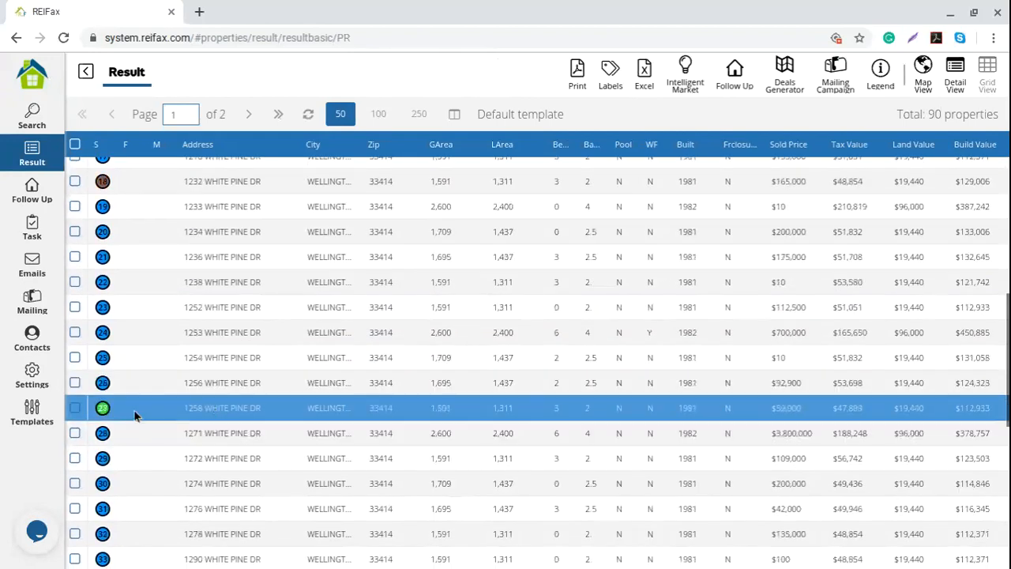
pyautogui.scroll(4, 98, 414)
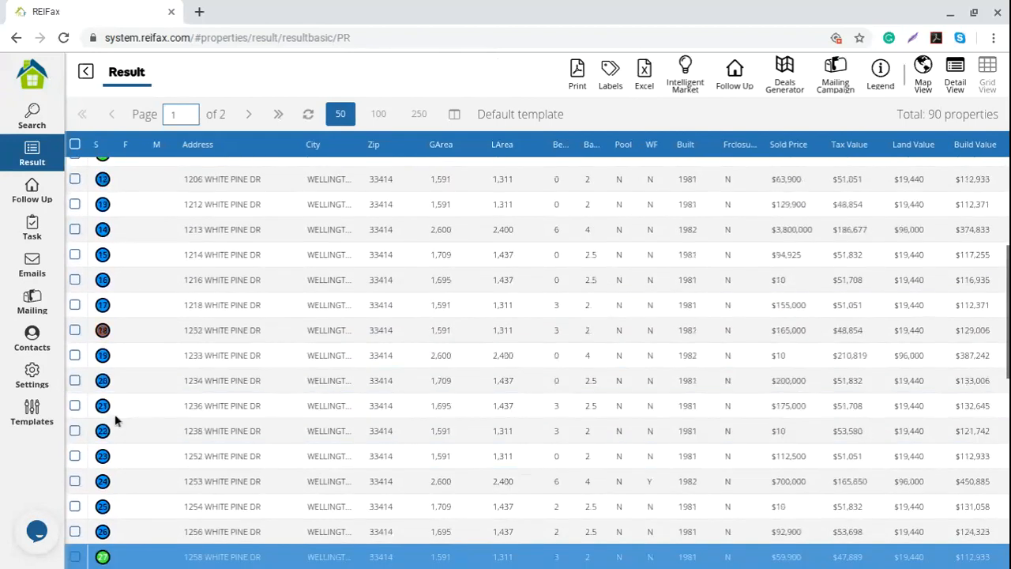
pyautogui.scroll(2, 115, 424)
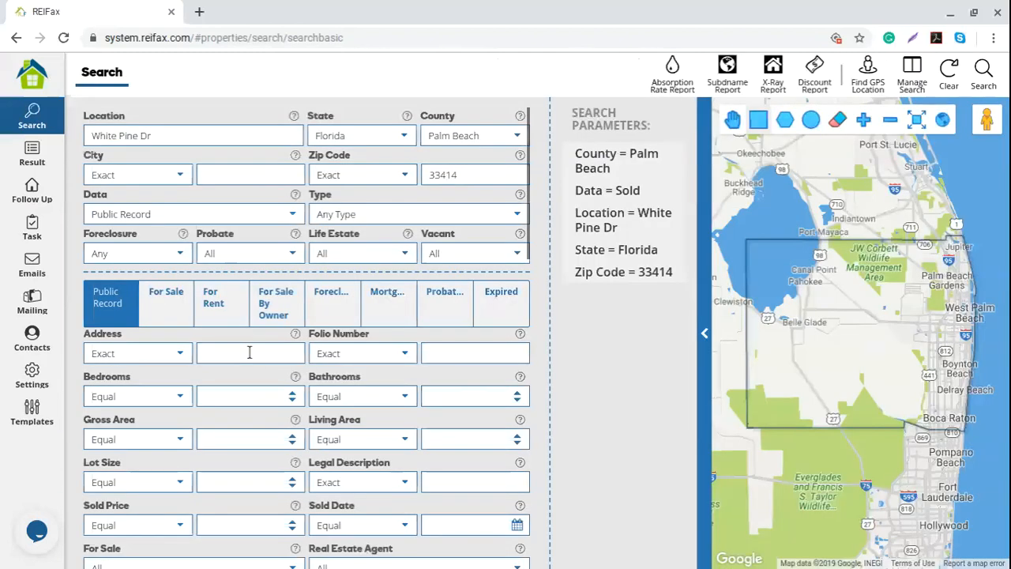
pyautogui.scroll(-3, 269, 331)
pyautogui.click(261, 312)
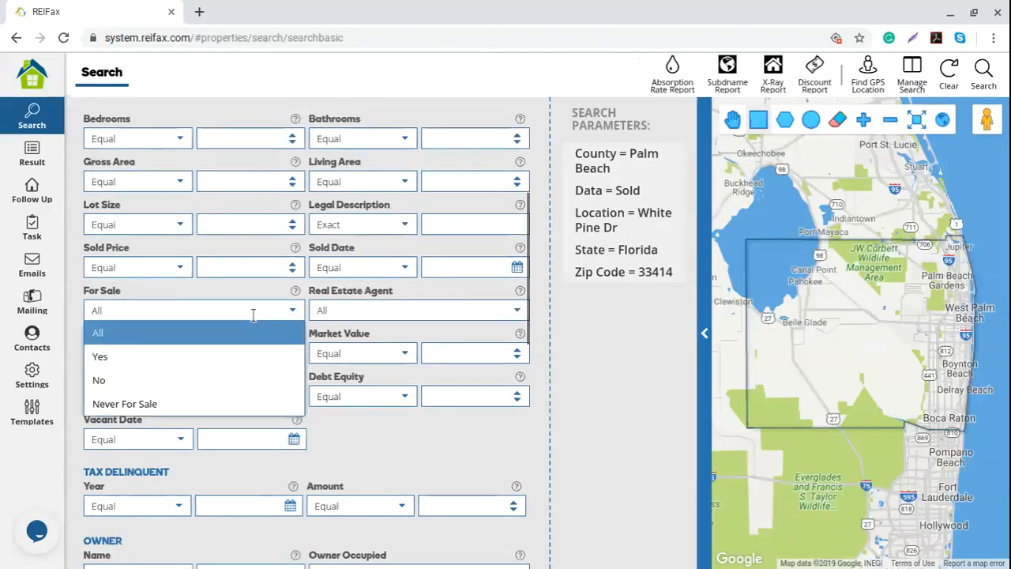
pyautogui.click(150, 359)
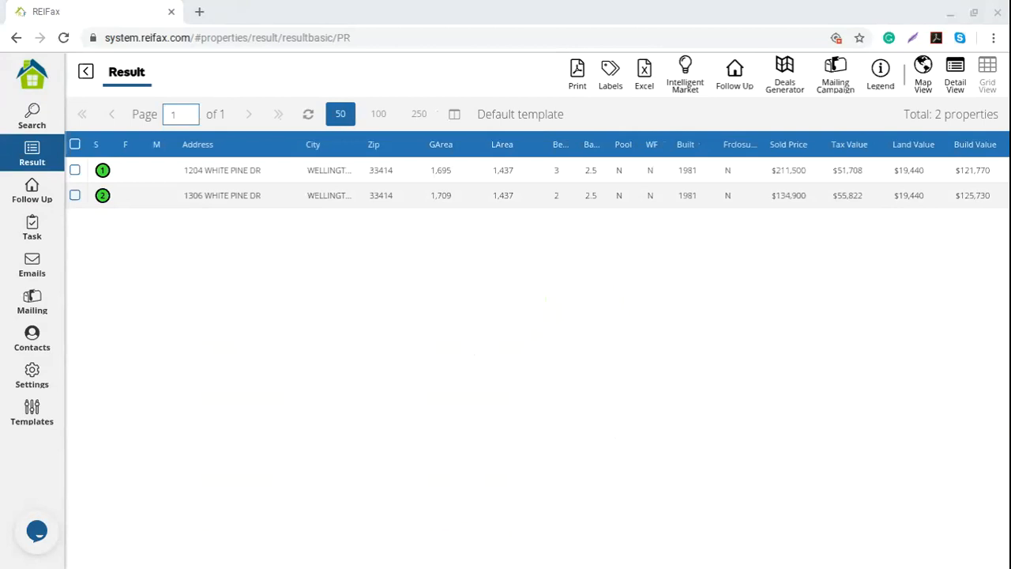
pyautogui.click(192, 202)
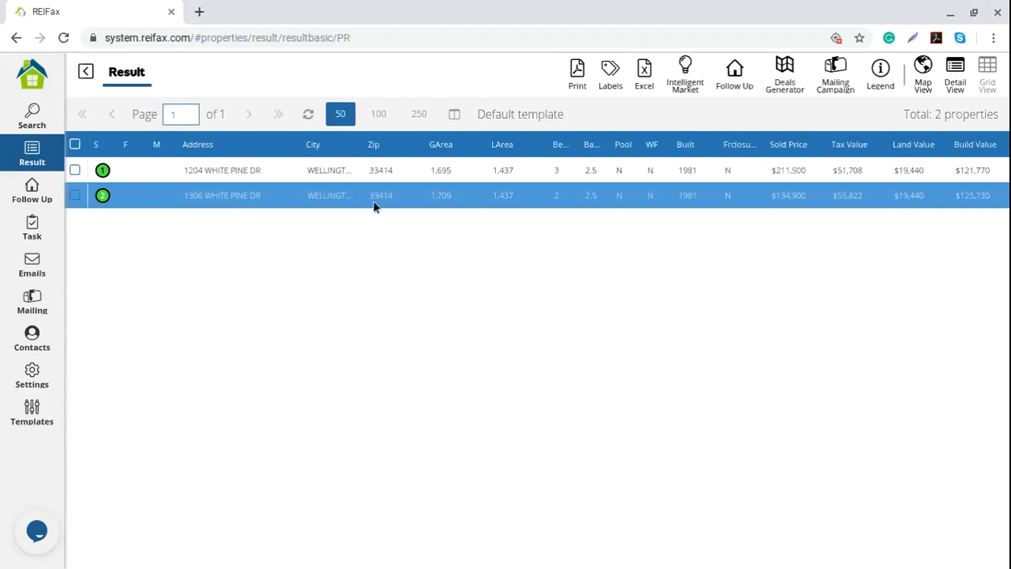
pyautogui.click(31, 117)
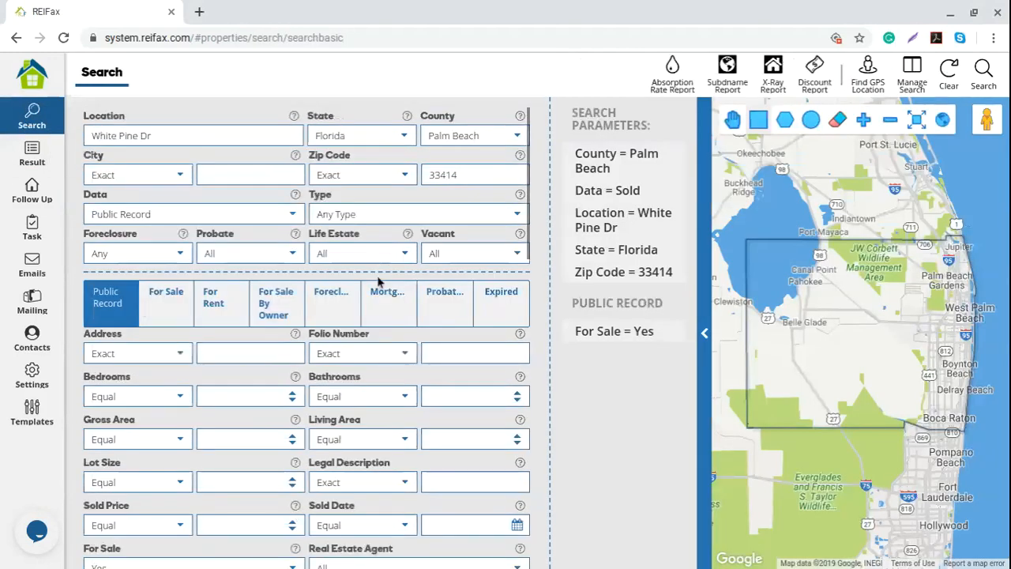
pyautogui.click(92, 136)
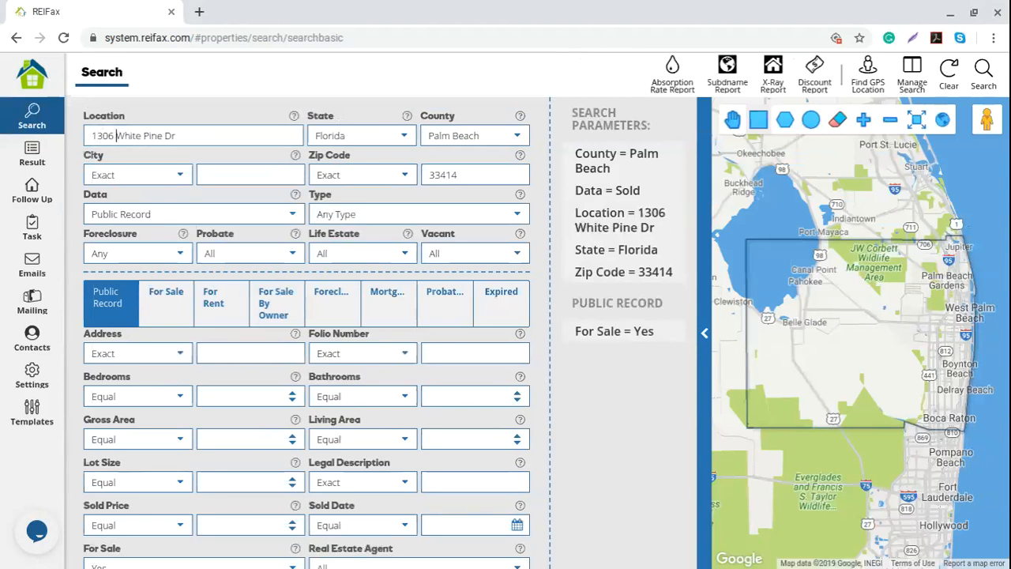
pyautogui.moveTo(192, 136); pyautogui.dragTo(87, 138)
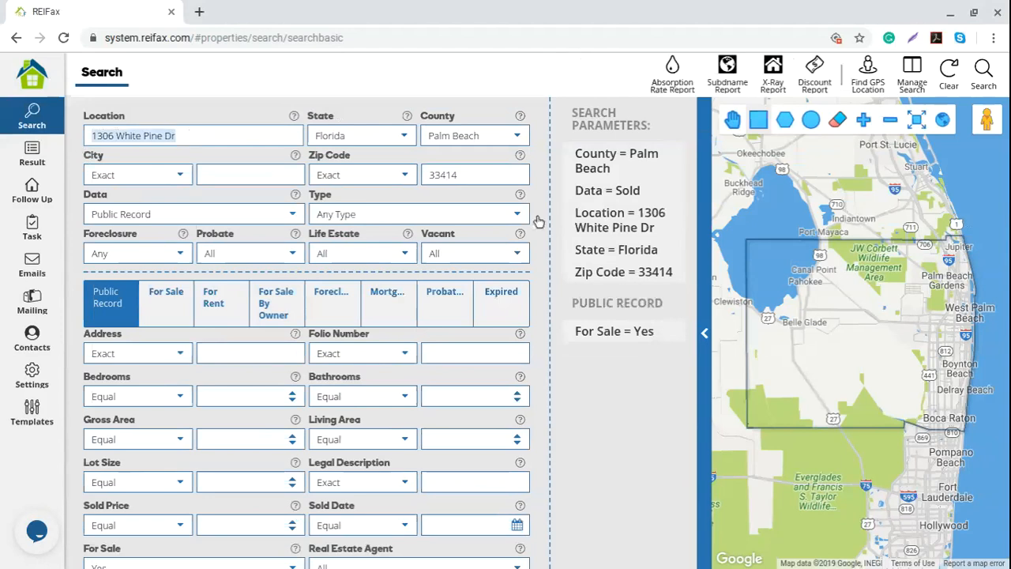
pyautogui.click(673, 335)
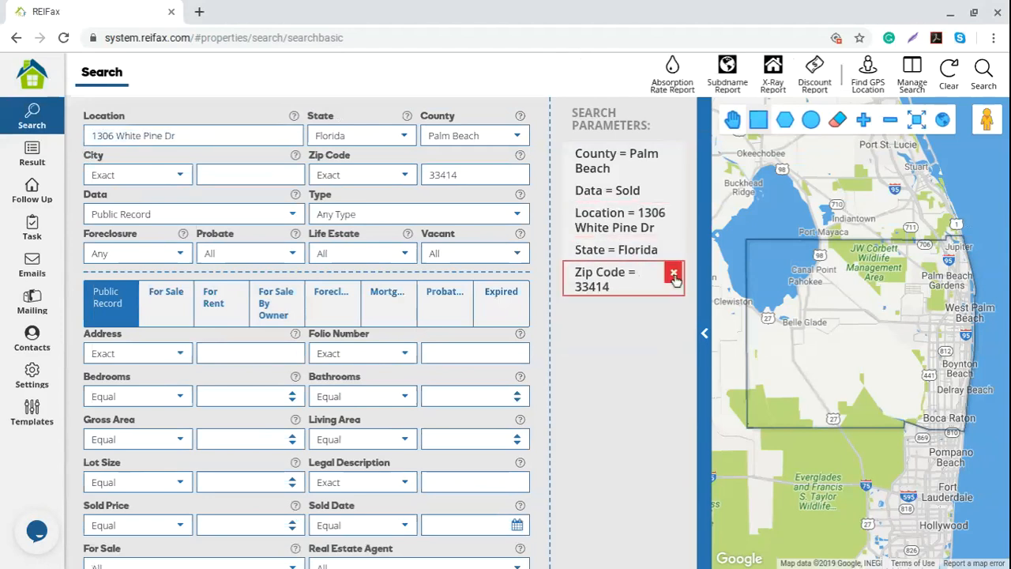
pyautogui.click(673, 273)
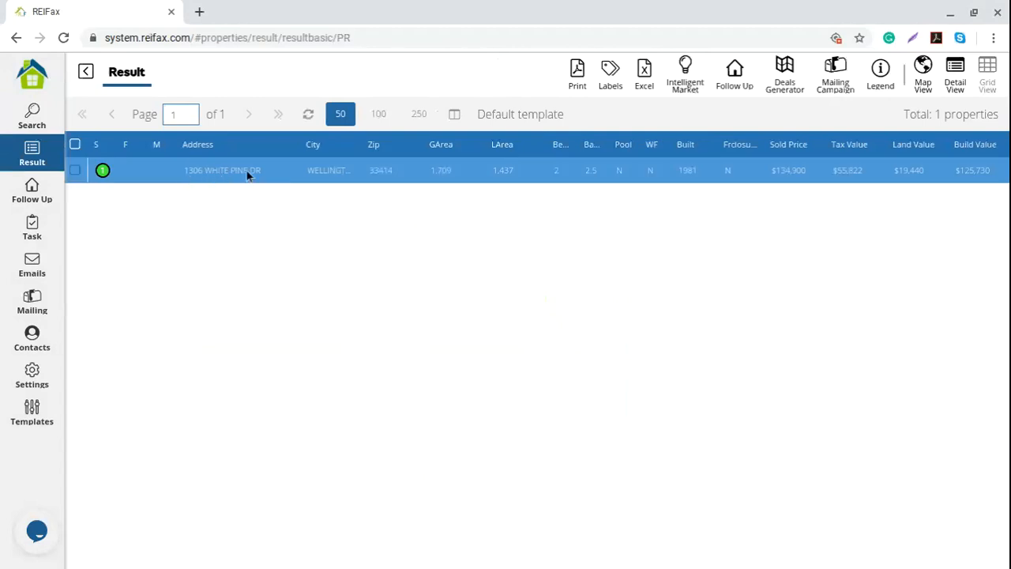
pyautogui.click(955, 75)
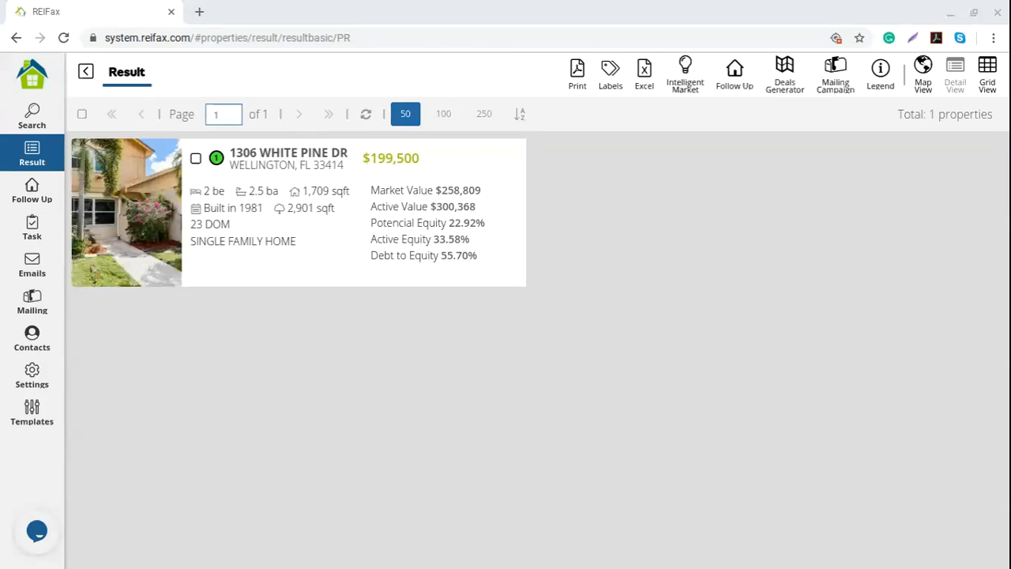
pyautogui.click(32, 117)
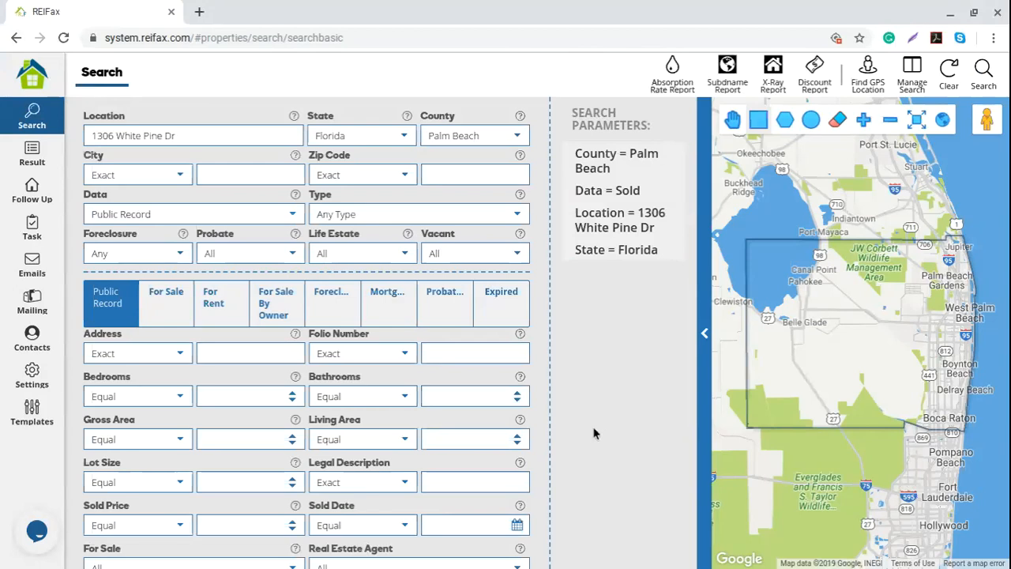
pyautogui.click(35, 532)
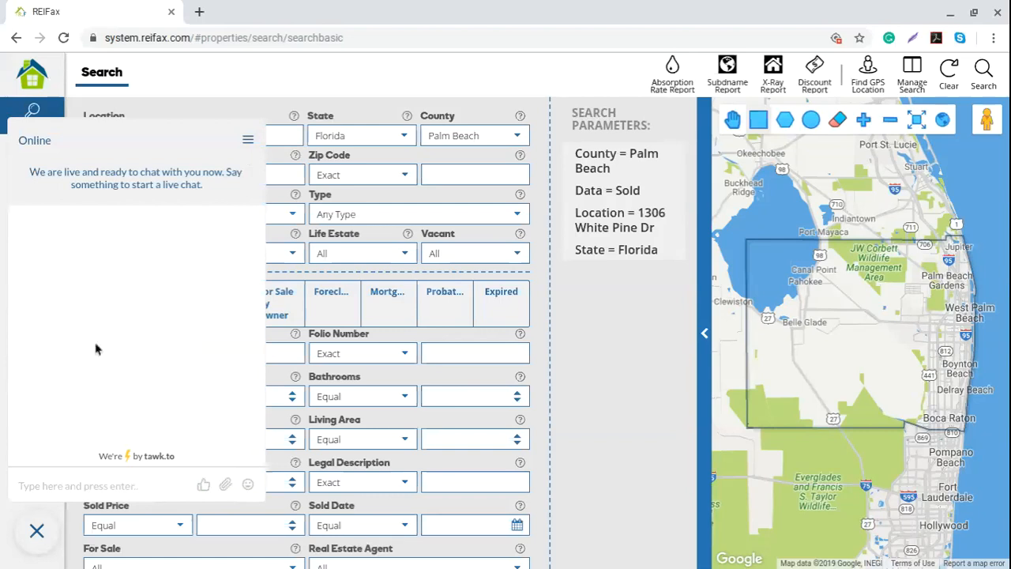
pyautogui.click(247, 139)
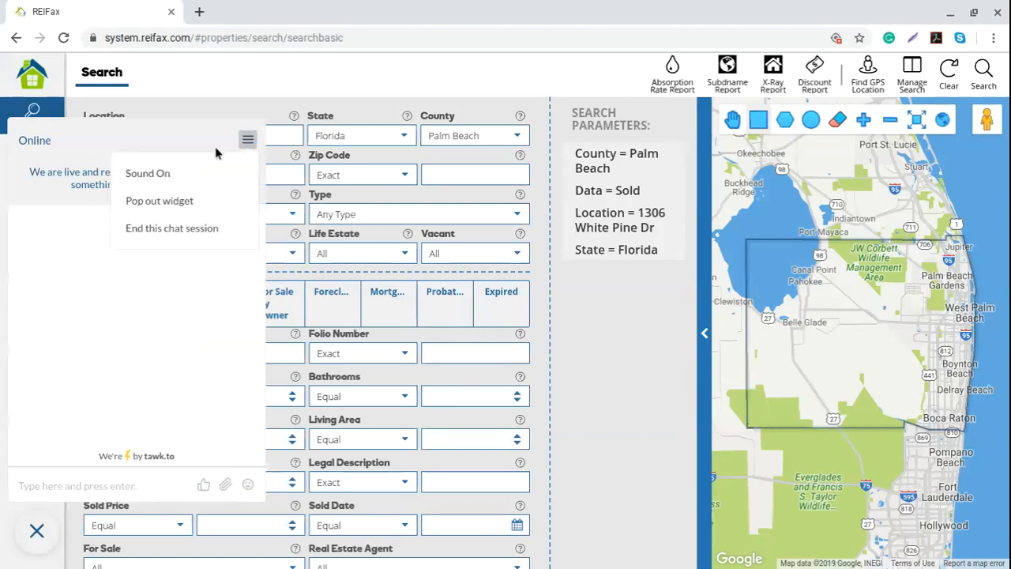
pyautogui.click(169, 211)
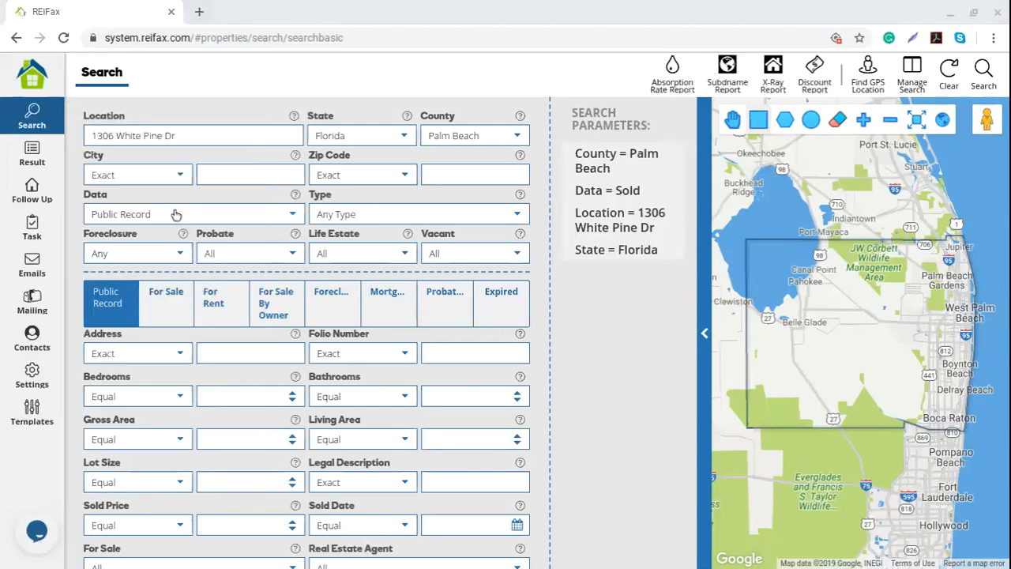